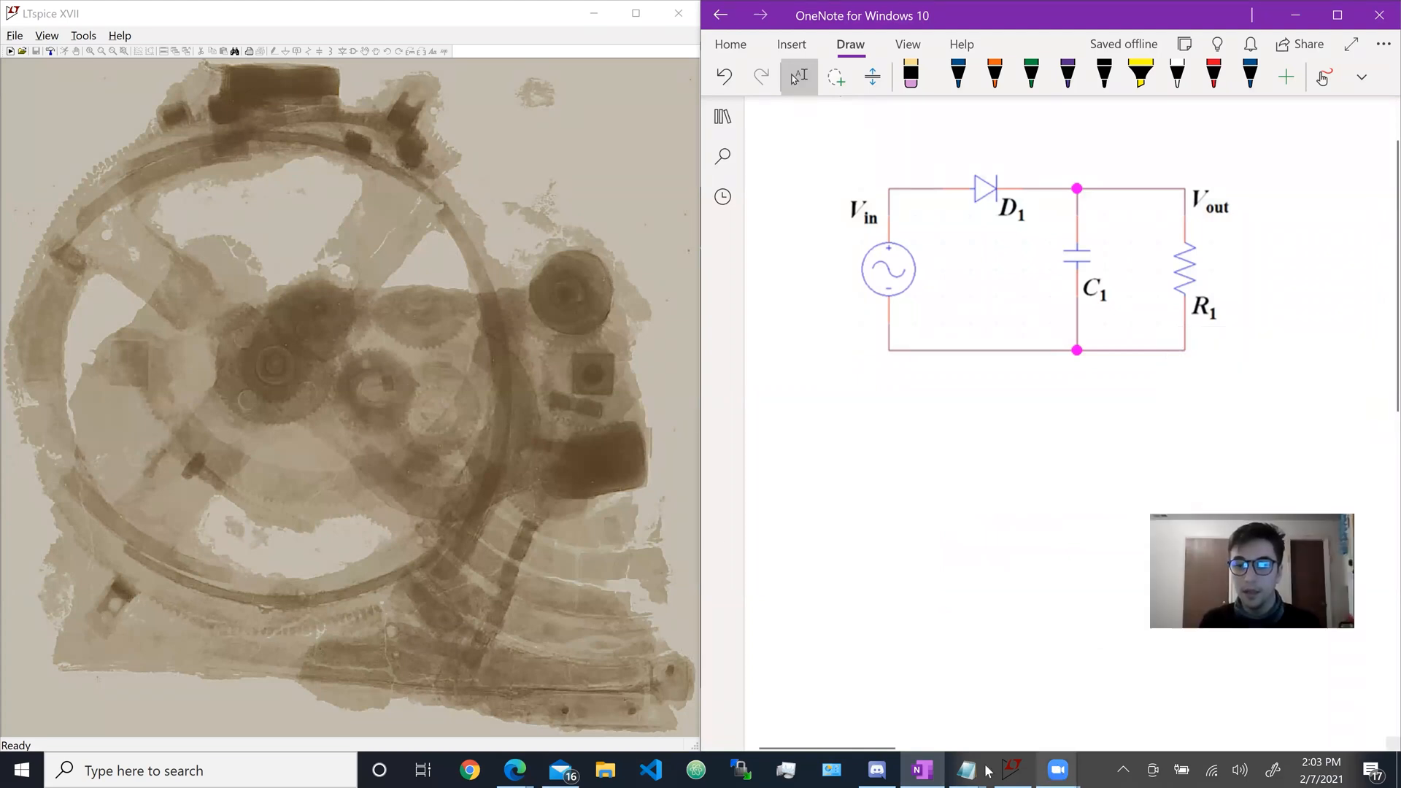
Step: Switch to the untitled Notepad netlist and position its window below the circuit diagram
{"action": "mouse_move", "coordinate": [973, 771]}
{"action": "left_click", "coordinate": [976, 689]}
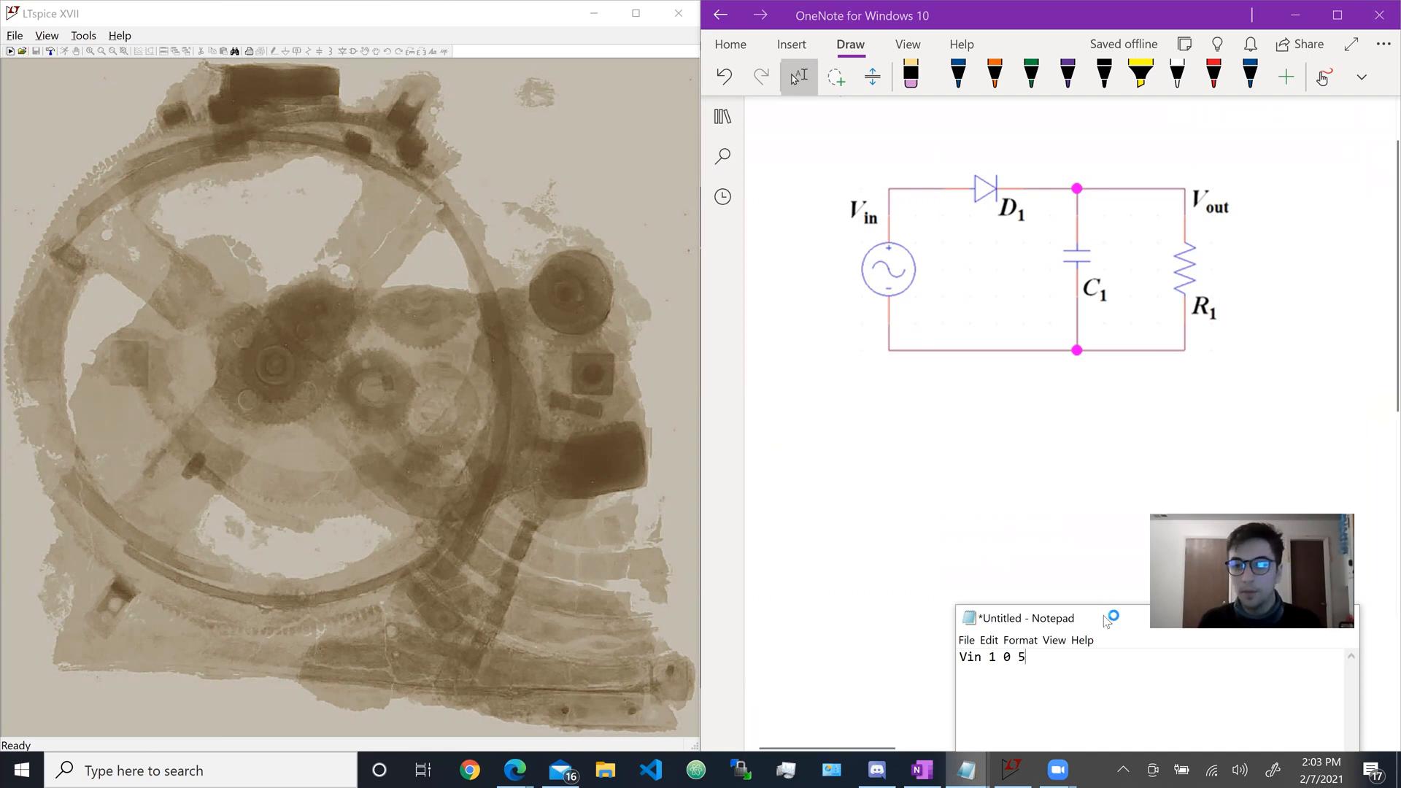
{"action": "left_click_drag", "start_coordinate": [1107, 620], "coordinate": [982, 383]}
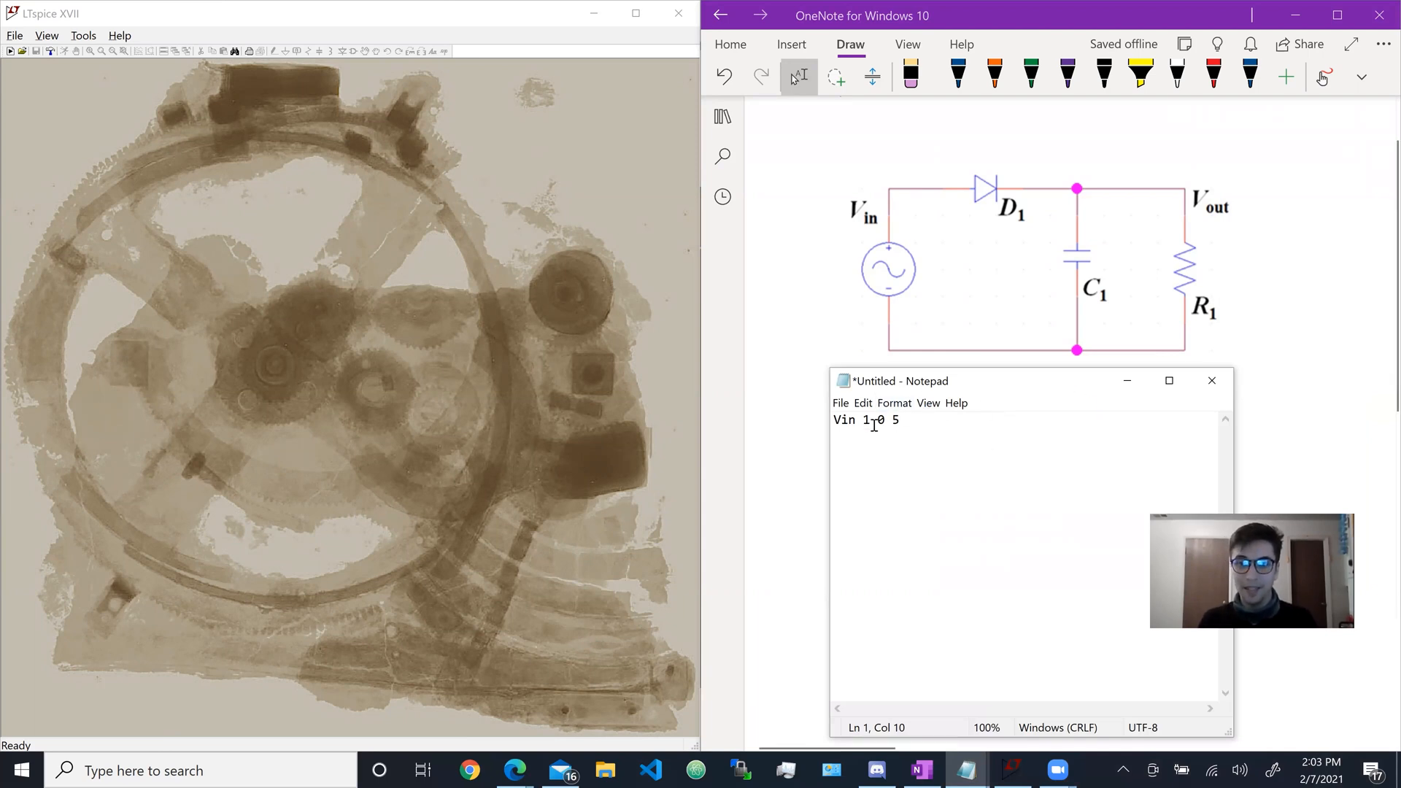
Step: Insert the comment line "* This line is for comments" above the Vin source line
{"action": "left_click_drag", "start_coordinate": [901, 423], "coordinate": [832, 424]}
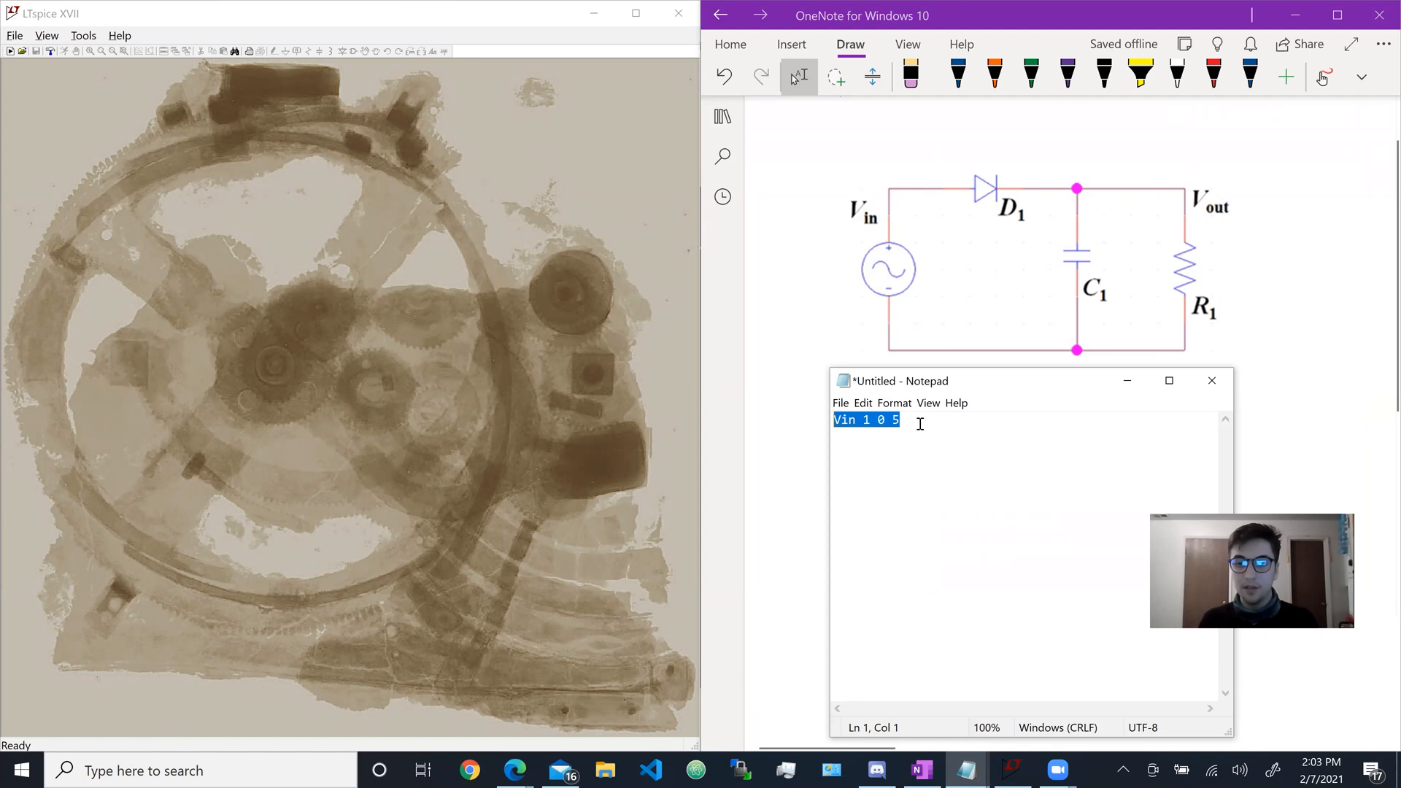
{"action": "left_click", "coordinate": [923, 427]}
{"action": "left_click", "coordinate": [831, 422]}
{"action": "key", "text": "Return"}
{"action": "left_click", "coordinate": [885, 423]}
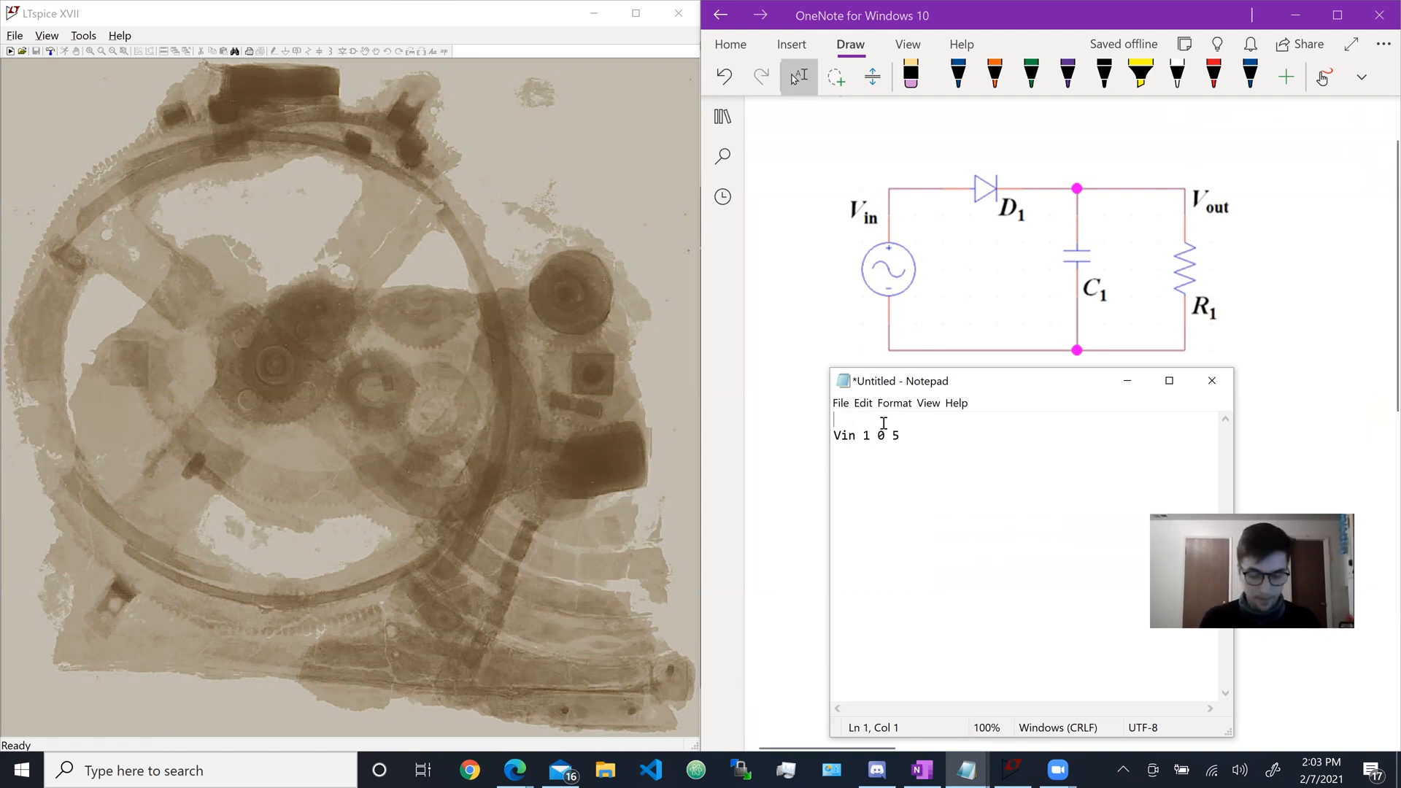
{"action": "type", "text": "* This lin"}
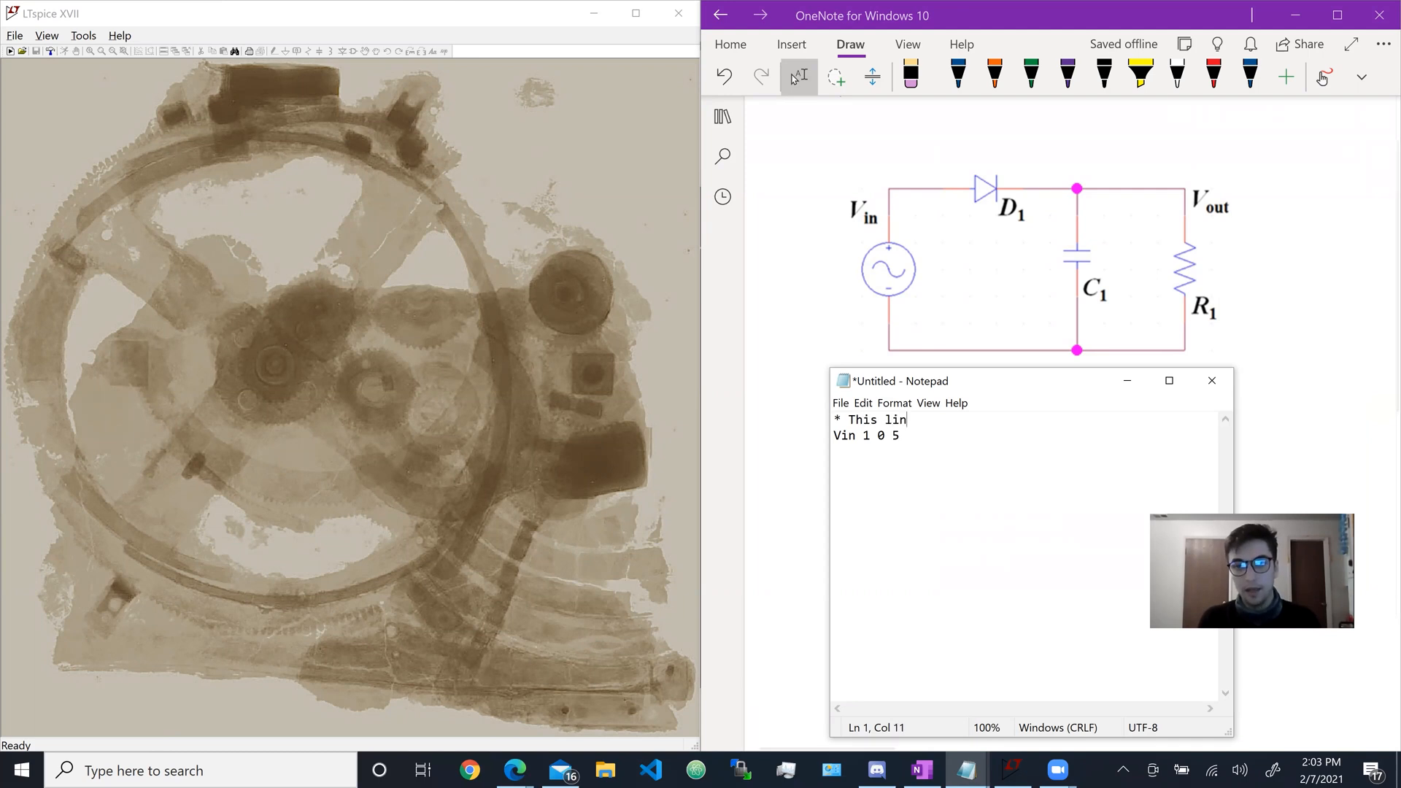
{"action": "type", "text": "e is for comments"}
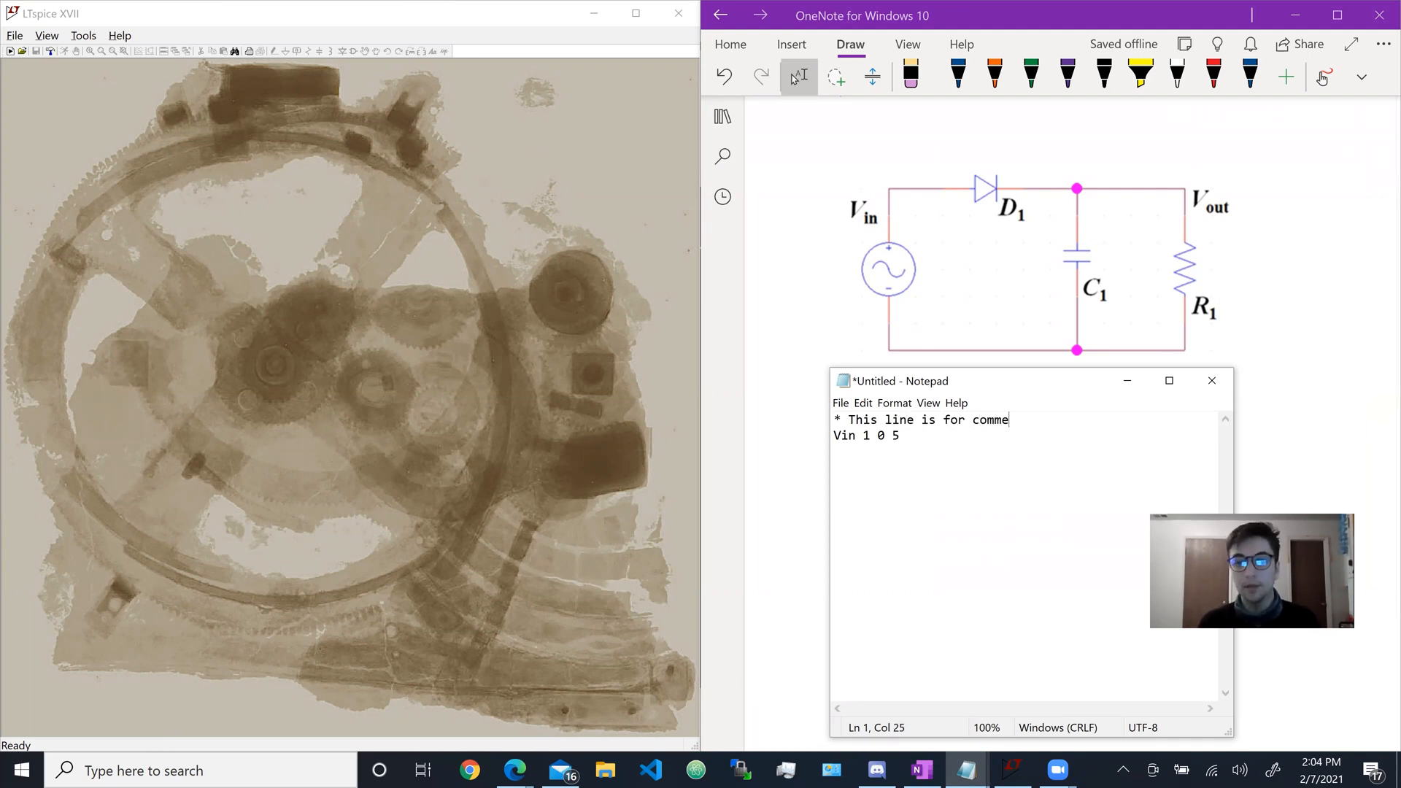
Step: Start saving the netlist as a new file in the LtSpice Workshop folder with the file type All Files
{"action": "left_click", "coordinate": [841, 403]}
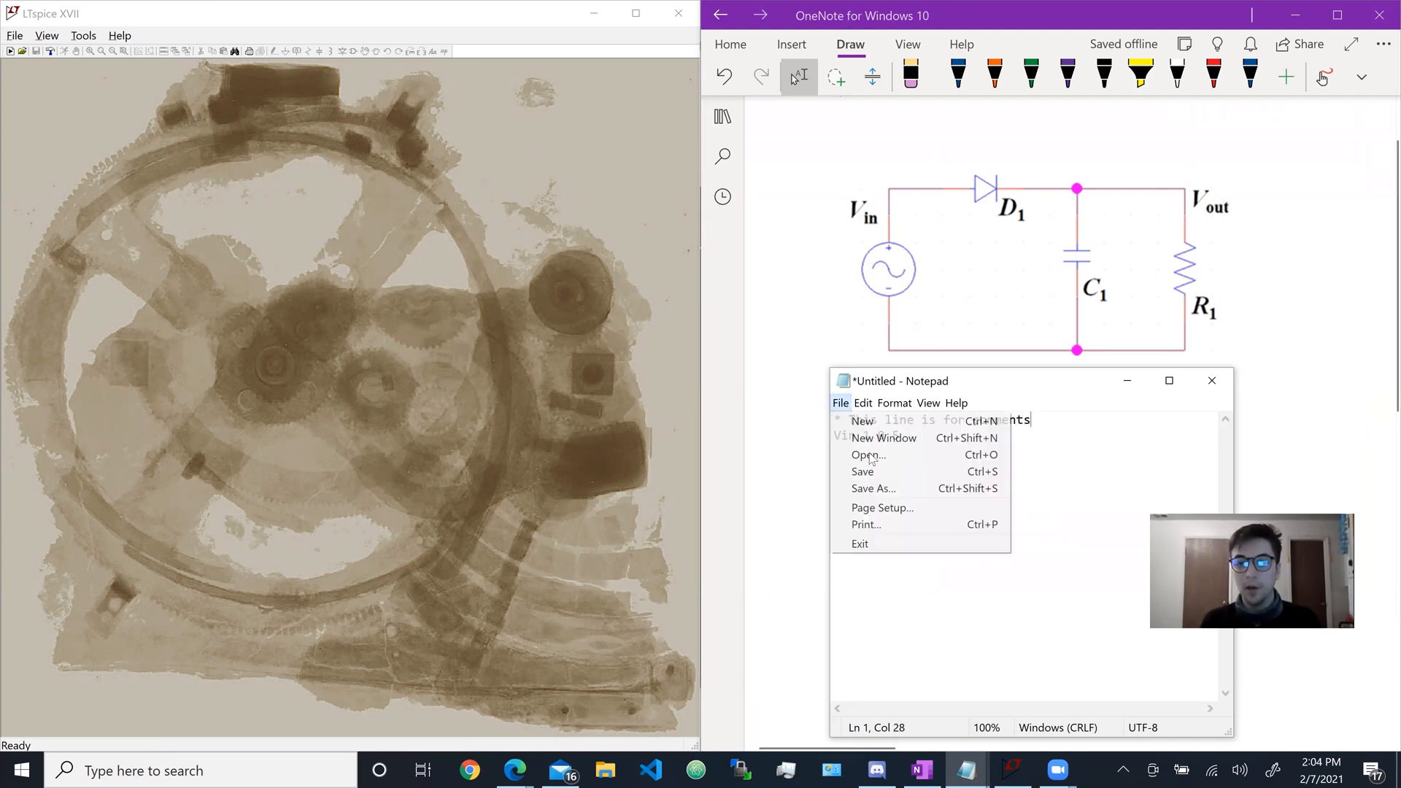
{"action": "left_click", "coordinate": [886, 489]}
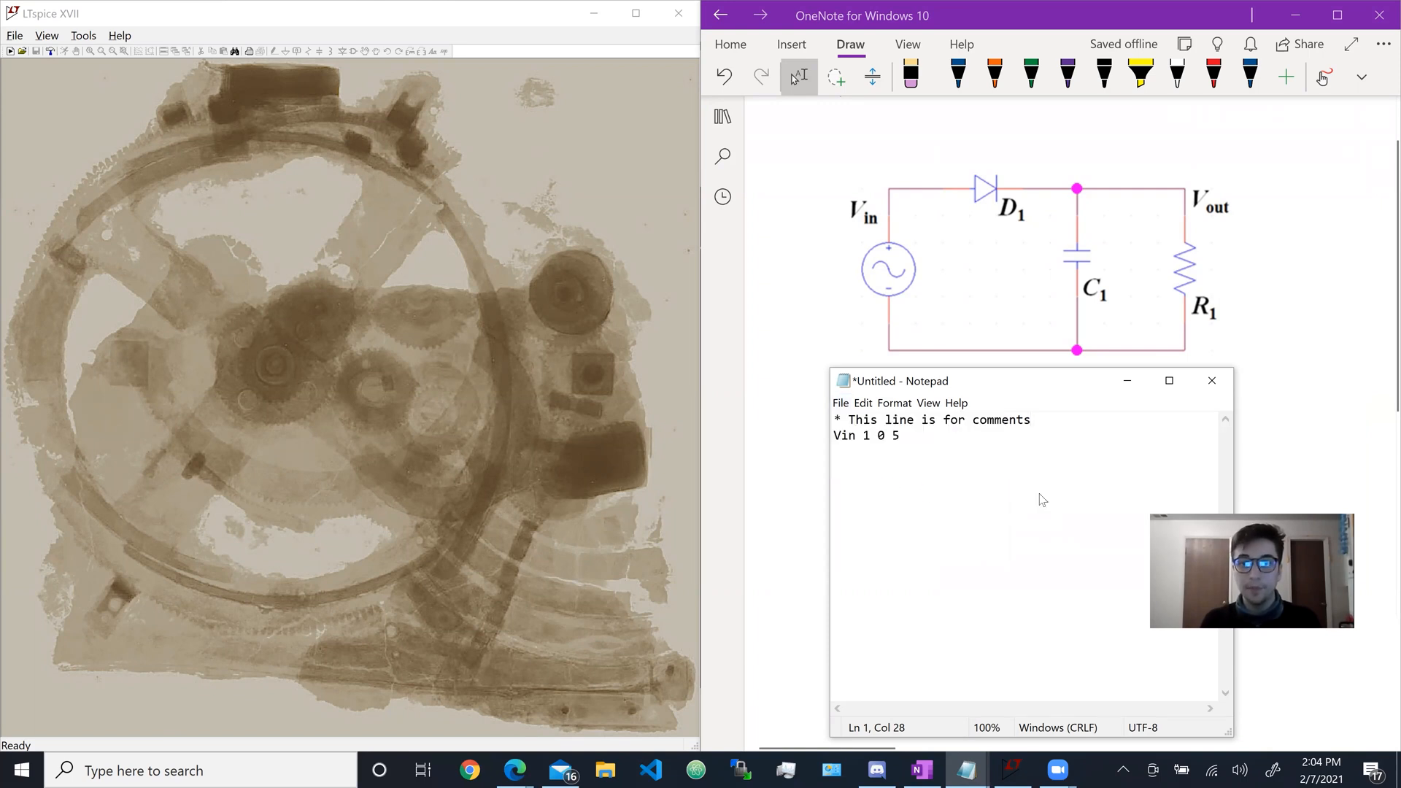
{"action": "scroll", "coordinate": [1011, 420], "scroll_direction": "right", "scroll_amount": 1}
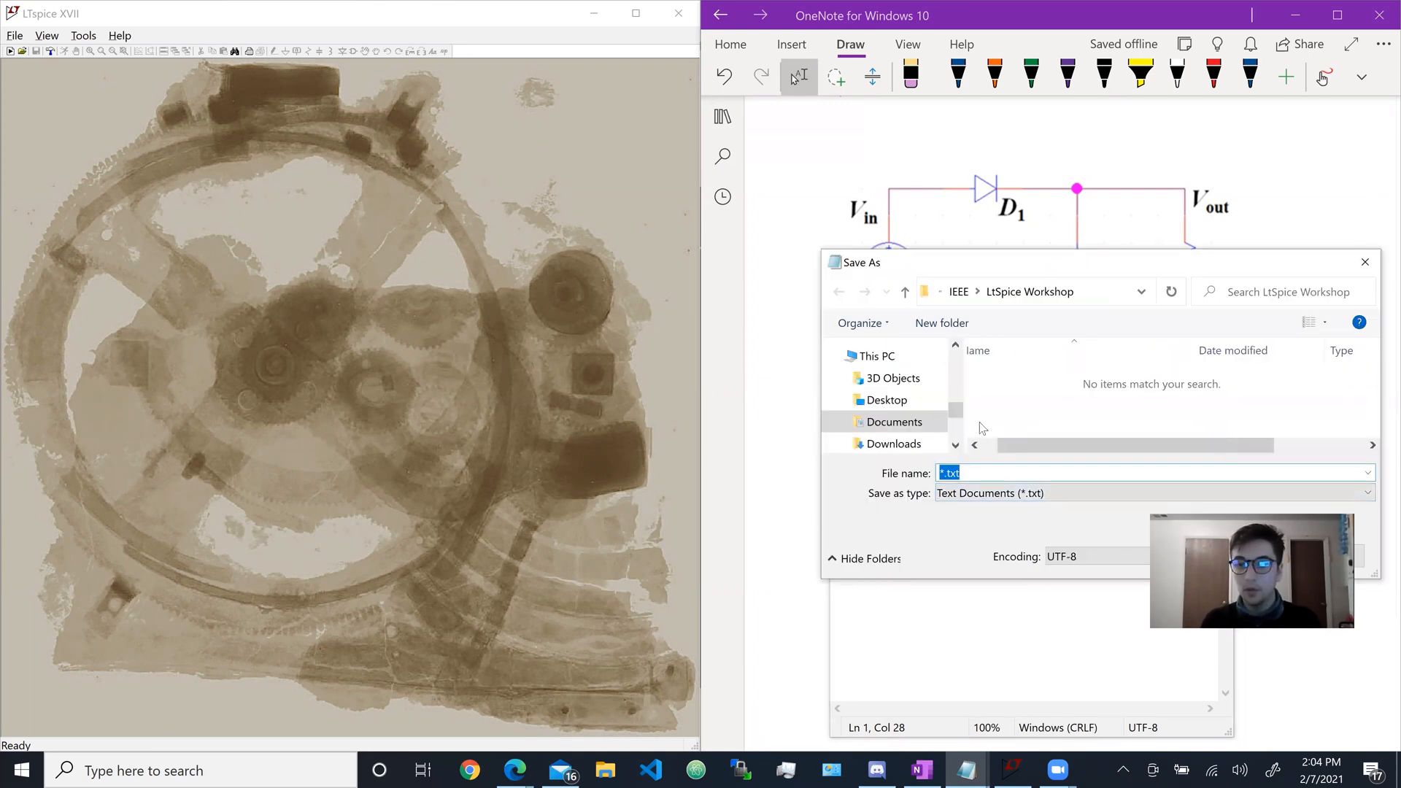
{"action": "scroll", "coordinate": [979, 422], "scroll_direction": "left", "scroll_amount": 1}
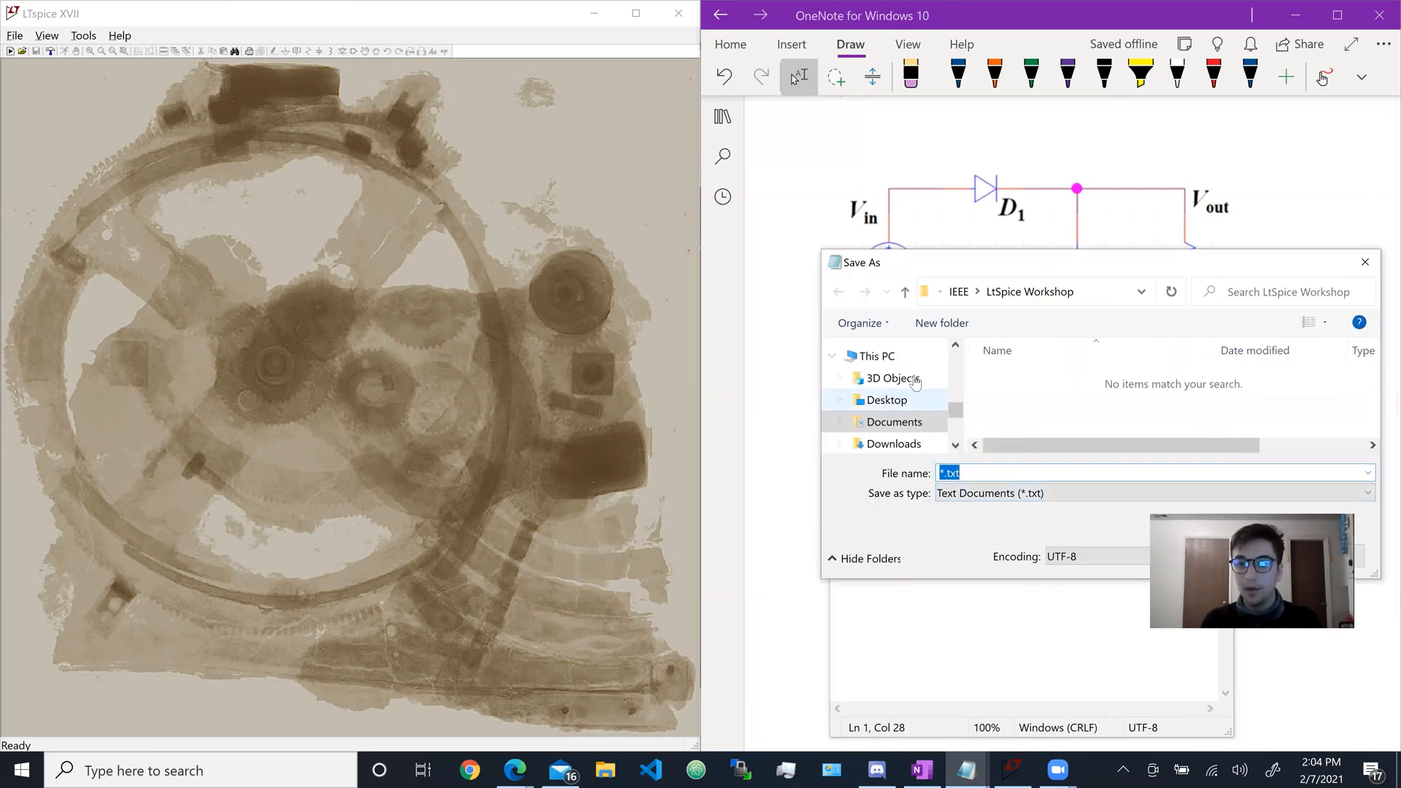
{"action": "left_click", "coordinate": [1022, 490]}
{"action": "left_click", "coordinate": [1009, 521]}
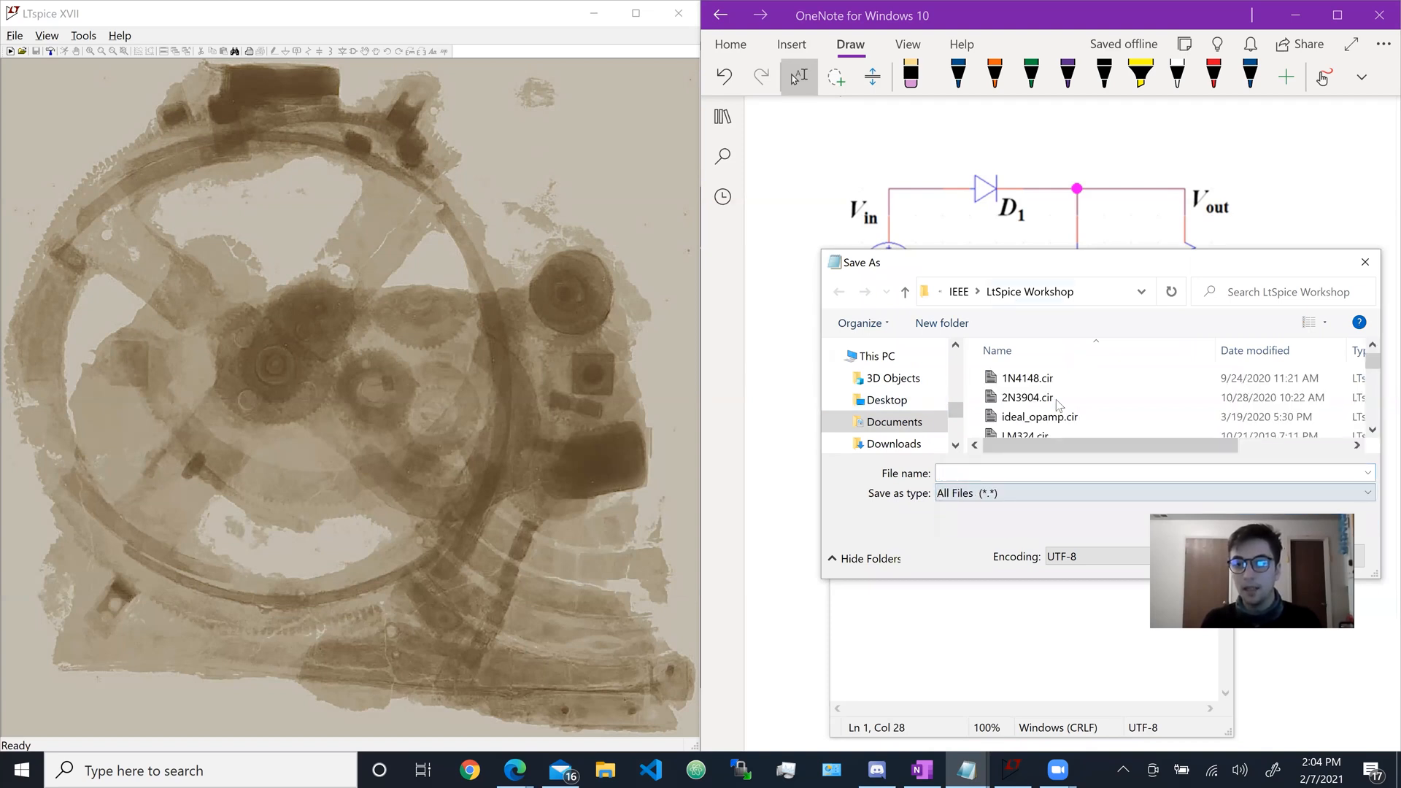
{"action": "scroll", "coordinate": [1058, 405], "scroll_direction": "down", "scroll_amount": 1}
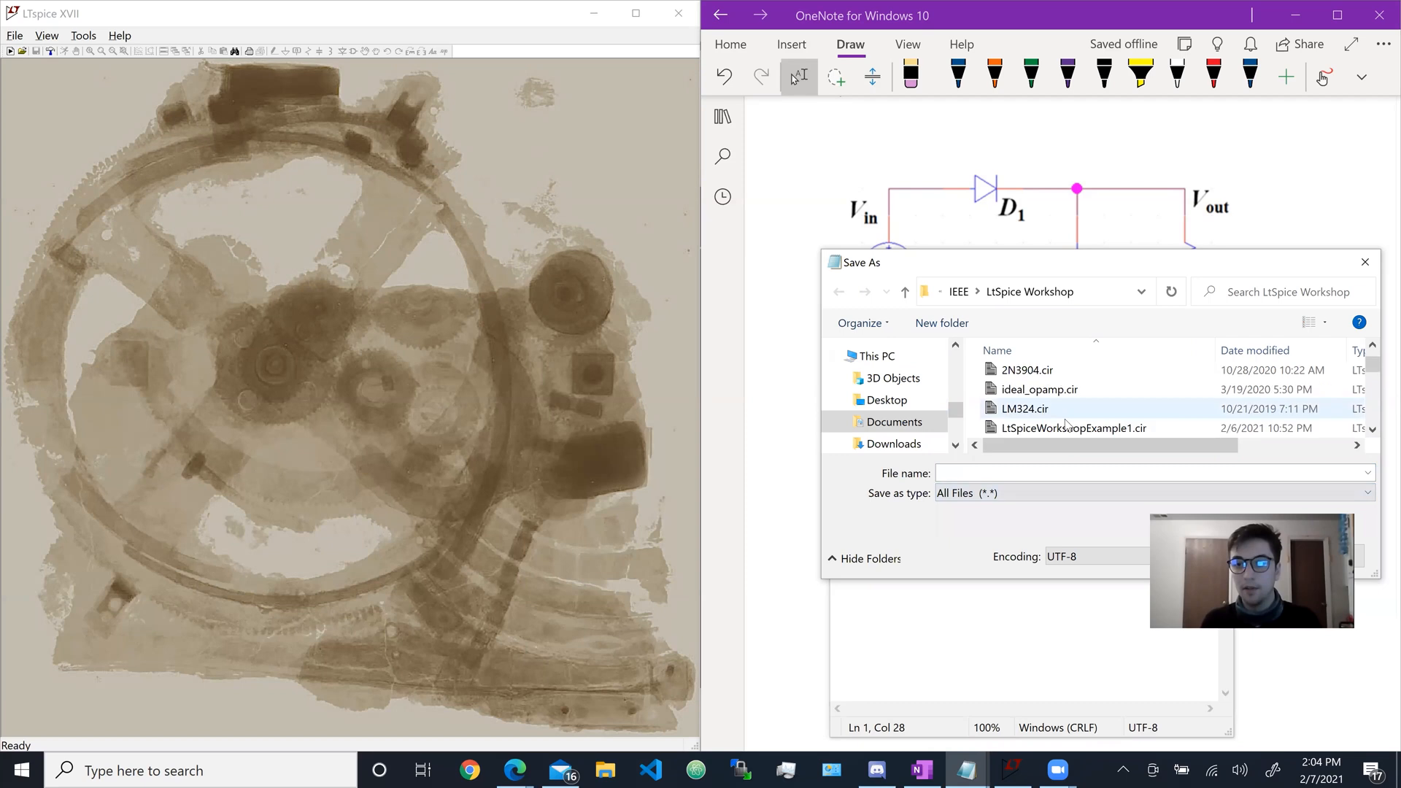
Step: Save the netlist as LtSpiceWorkshopExample1.cir, replacing the existing file of that name
{"action": "left_click", "coordinate": [1029, 472]}
{"action": "type", "text": "LtSpiceWOrks"}
{"action": "key", "text": "BackSpace"}
{"action": "key", "text": "BackSpace"}
{"action": "key", "text": "BackSpace"}
{"action": "key", "text": "BackSpace"}
{"action": "type", "text": "orkshopExample"}
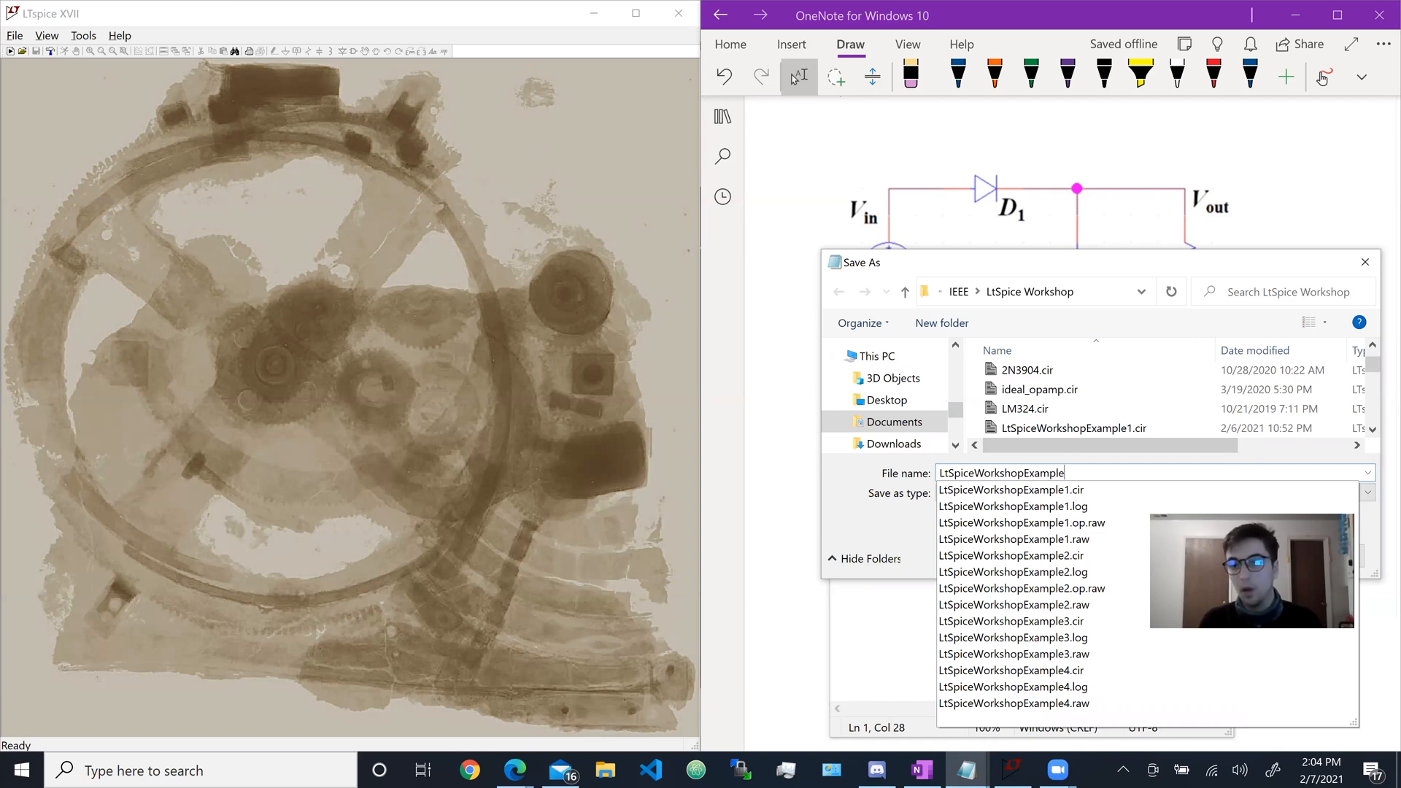
{"action": "type", "text": "1.ci"}
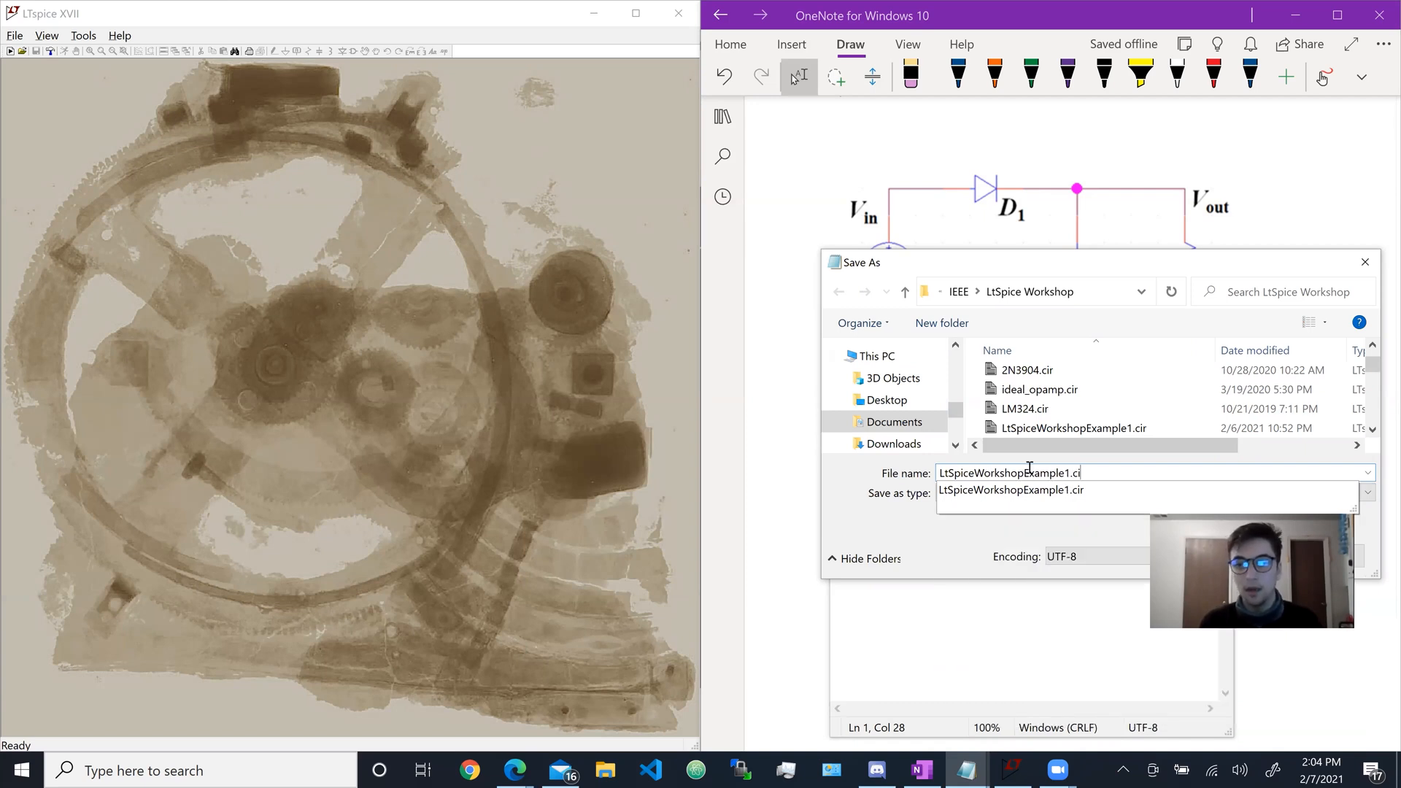
{"action": "type", "text": "r"}
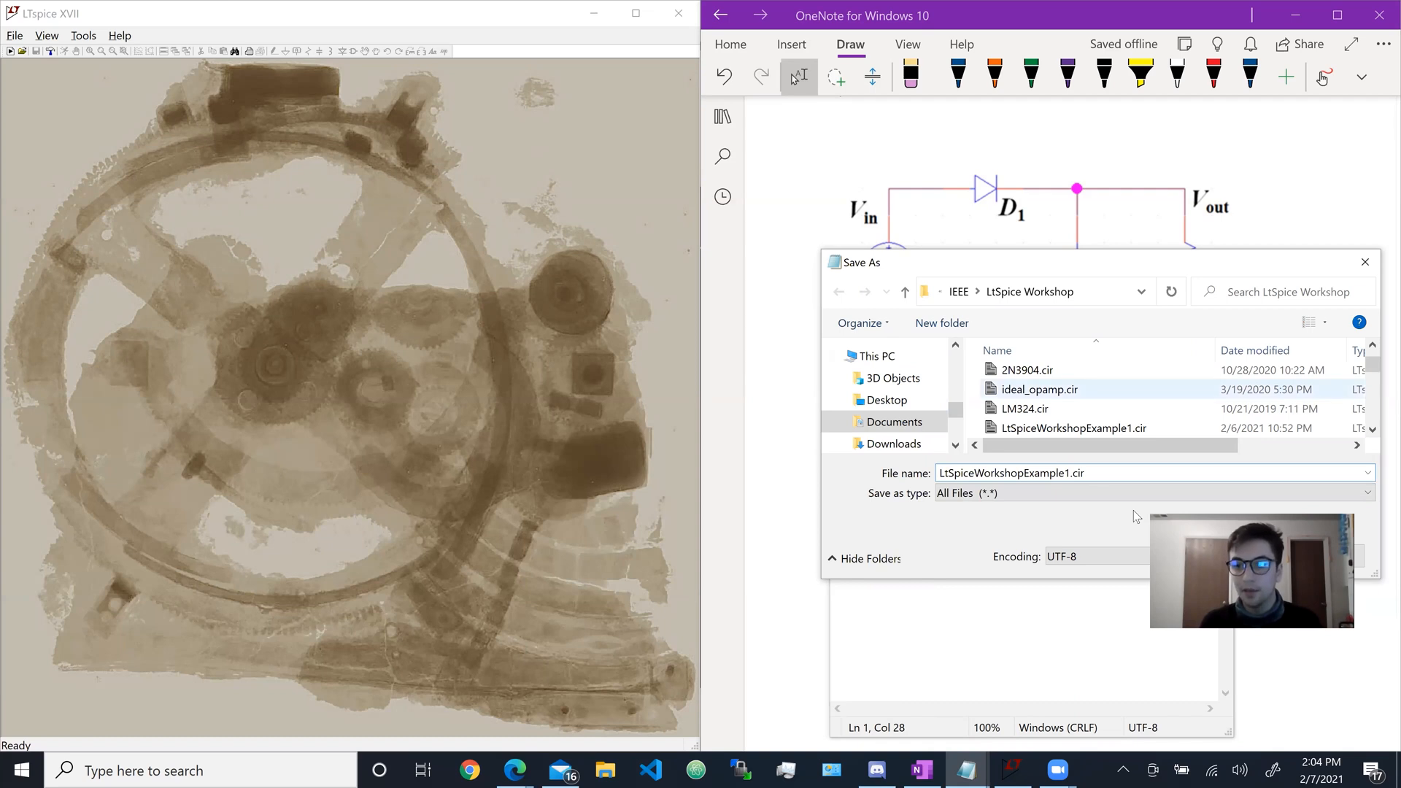
{"action": "key", "text": "Return"}
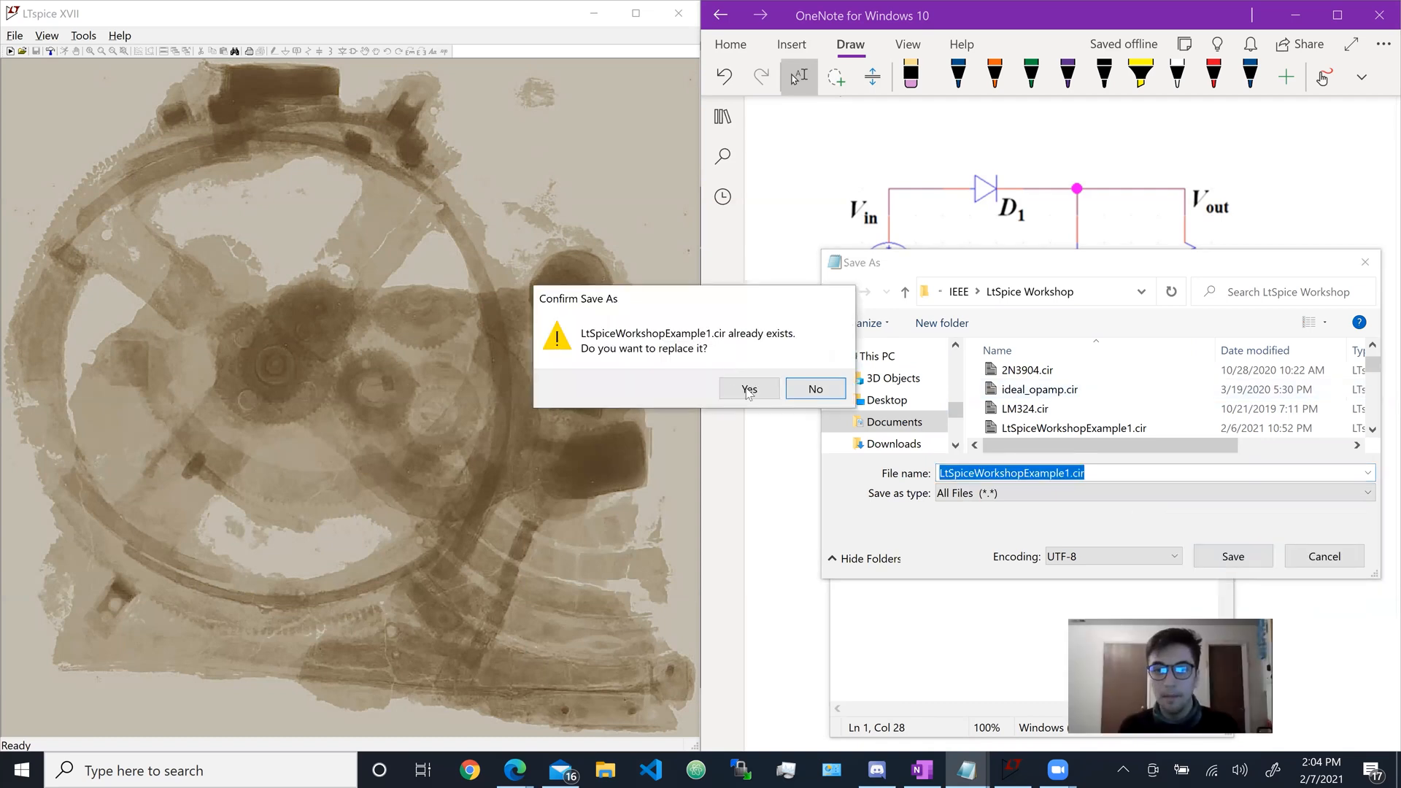
{"action": "key", "text": "y"}
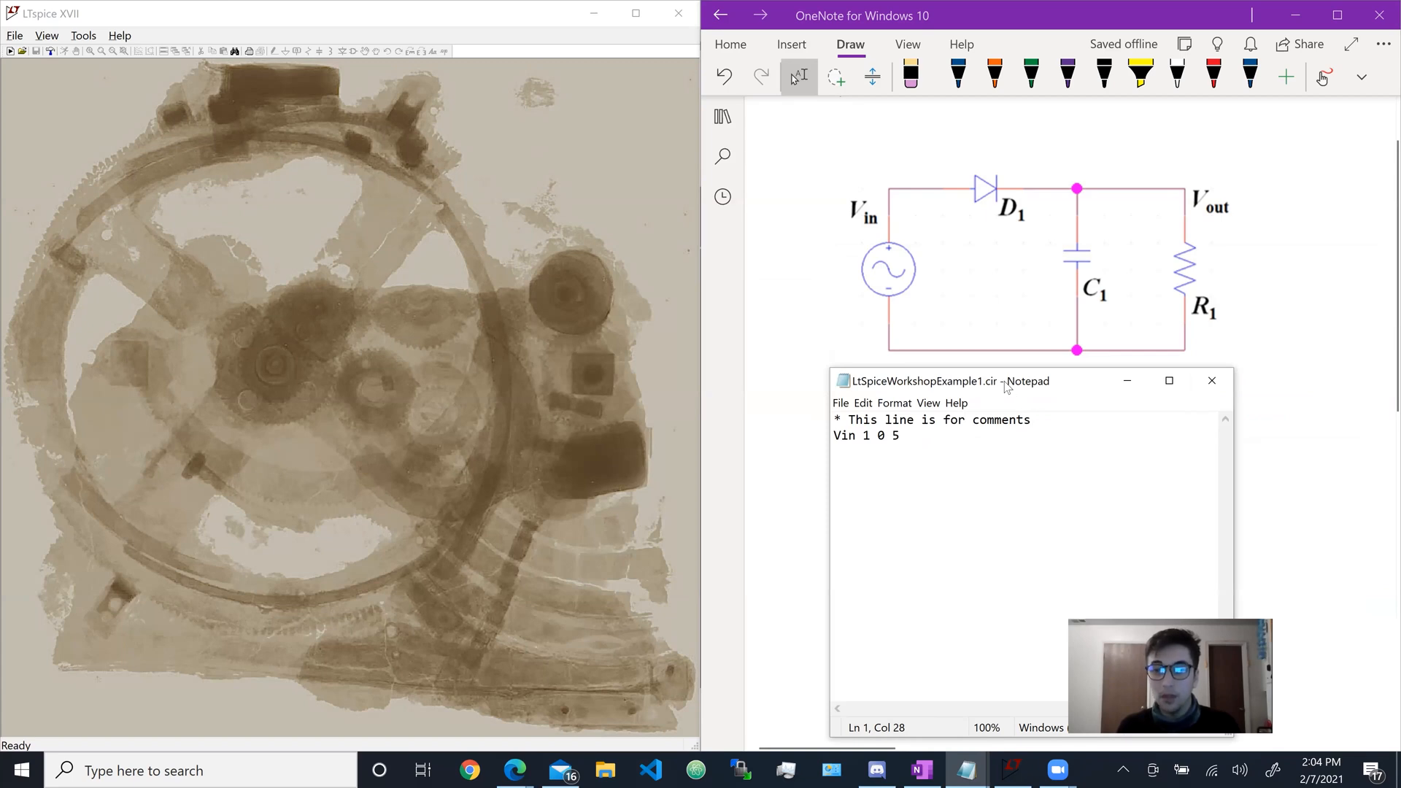
Step: Switch to LTspice and open LtSpiceWorkshopExample1.cir from the LtSpice Workshop folder
{"action": "left_click_drag", "start_coordinate": [1006, 387], "coordinate": [941, 329]}
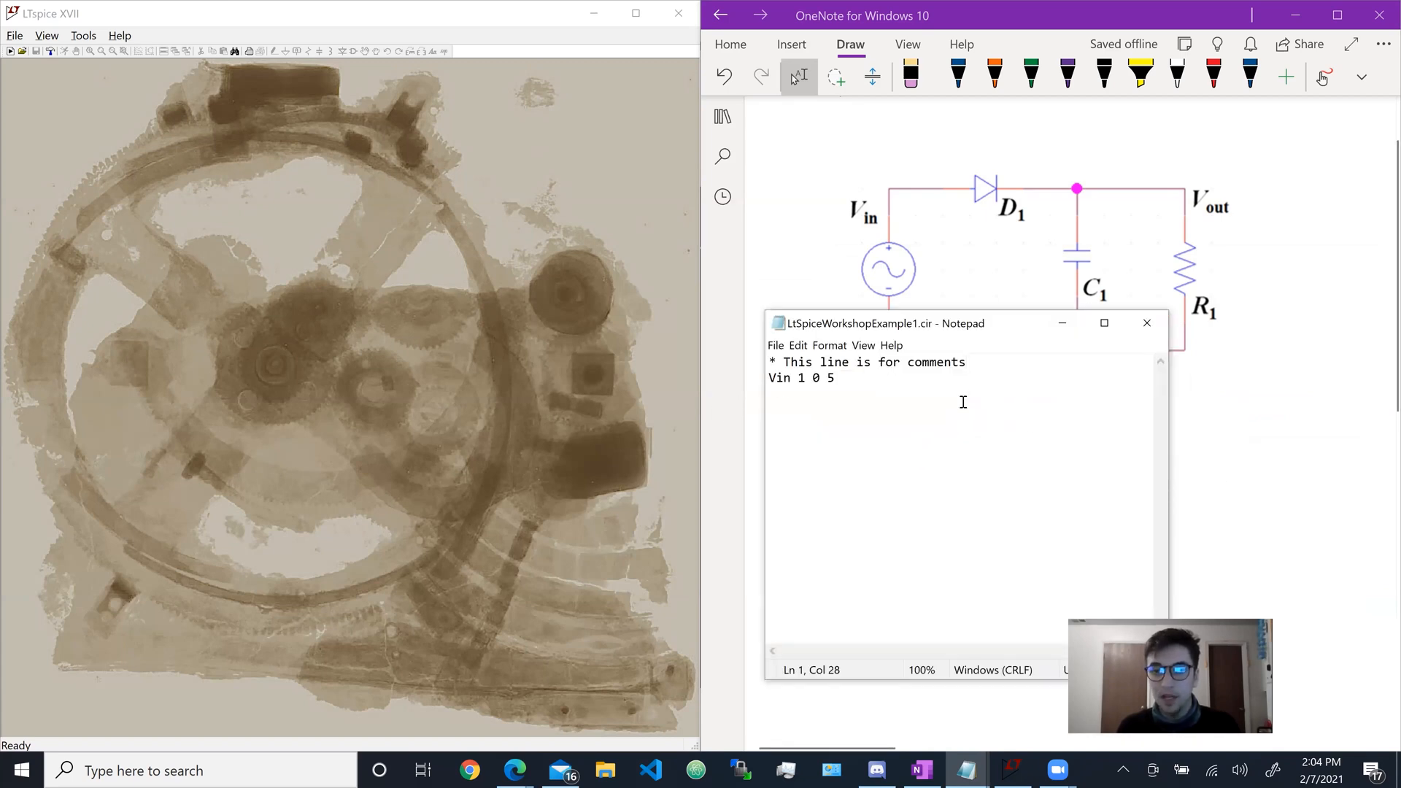
{"action": "left_click", "coordinate": [23, 52]}
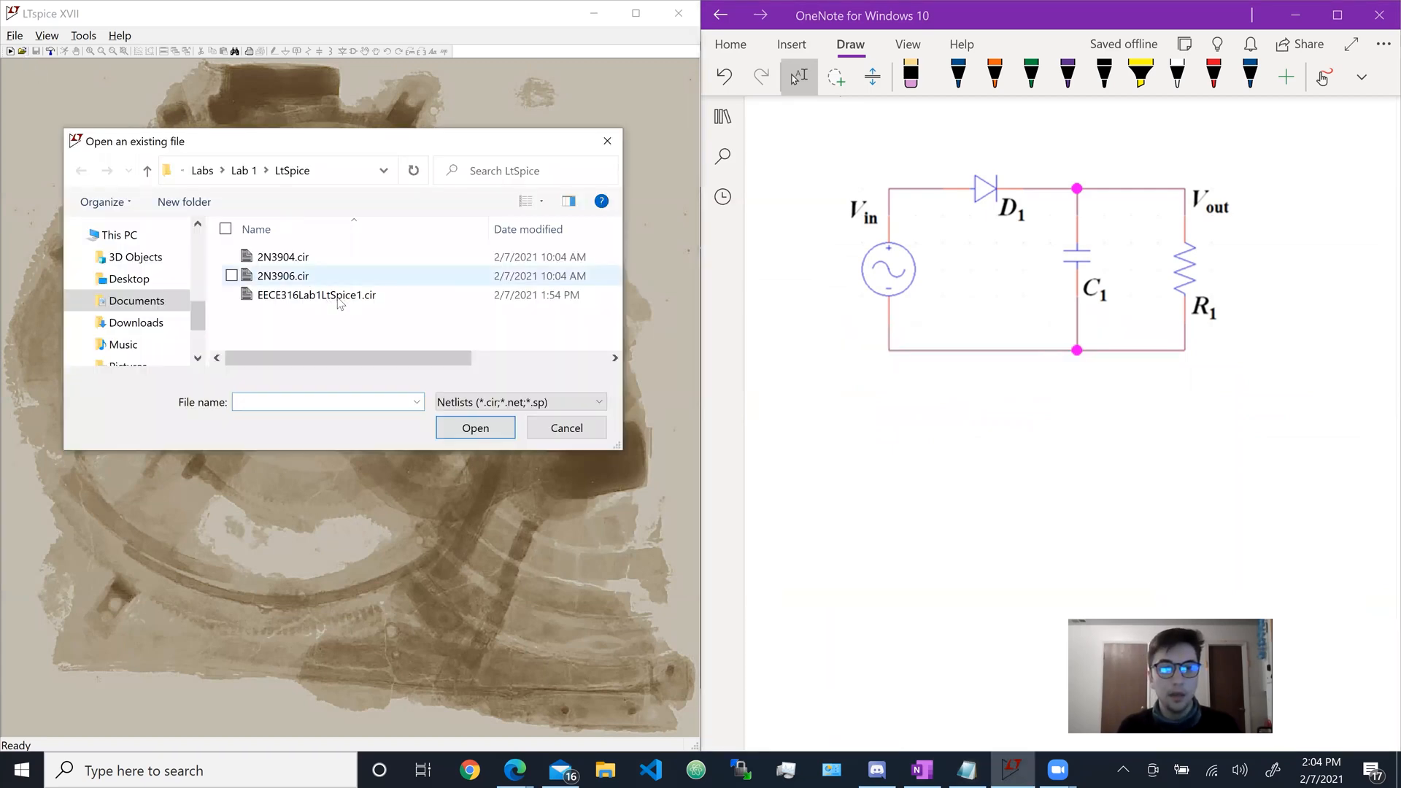
{"action": "scroll", "coordinate": [132, 290], "scroll_direction": "up", "scroll_amount": 2}
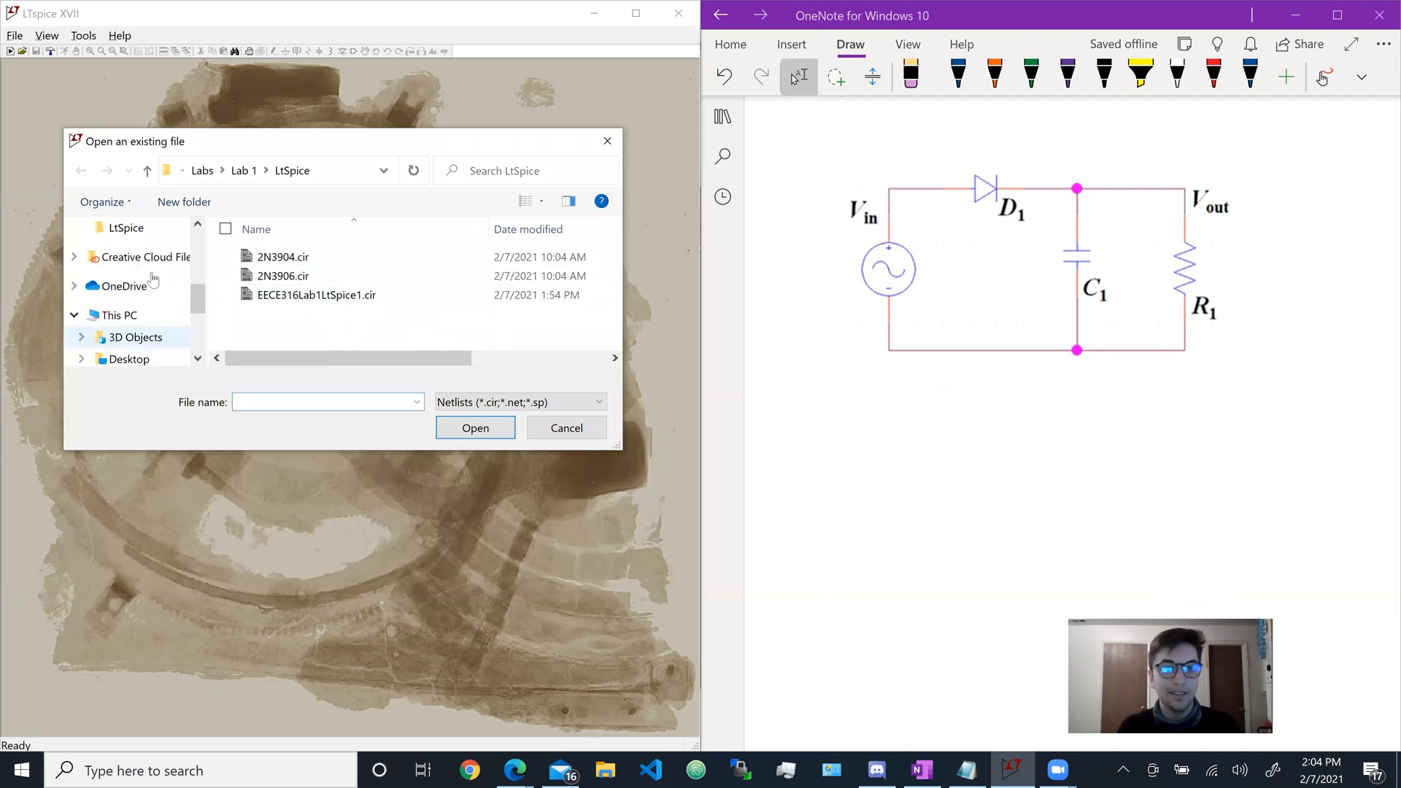
{"action": "scroll", "coordinate": [138, 250], "scroll_direction": "up", "scroll_amount": 3}
{"action": "left_click", "coordinate": [143, 250]}
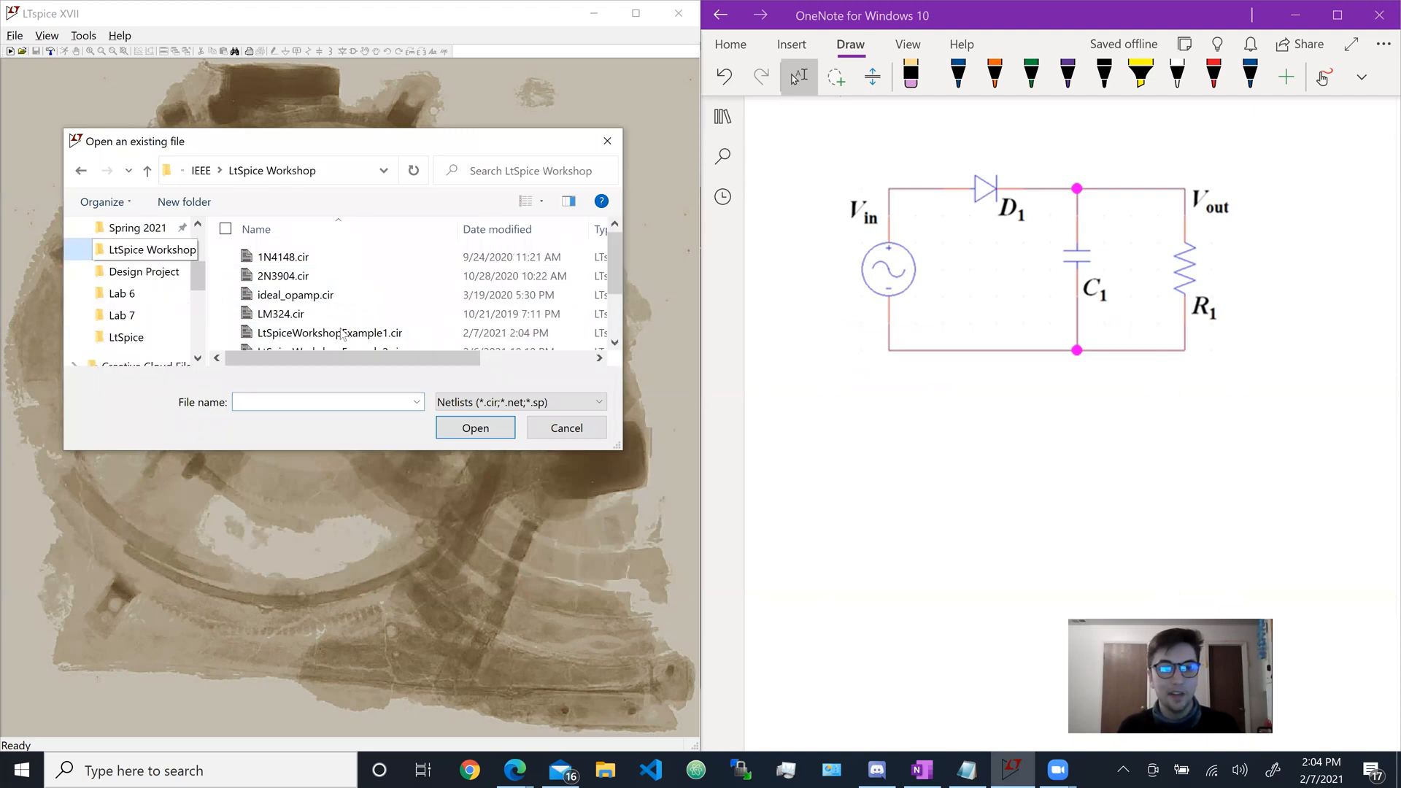
{"action": "scroll", "coordinate": [339, 306], "scroll_direction": "down", "scroll_amount": 2}
{"action": "double_click", "coordinate": [336, 266]}
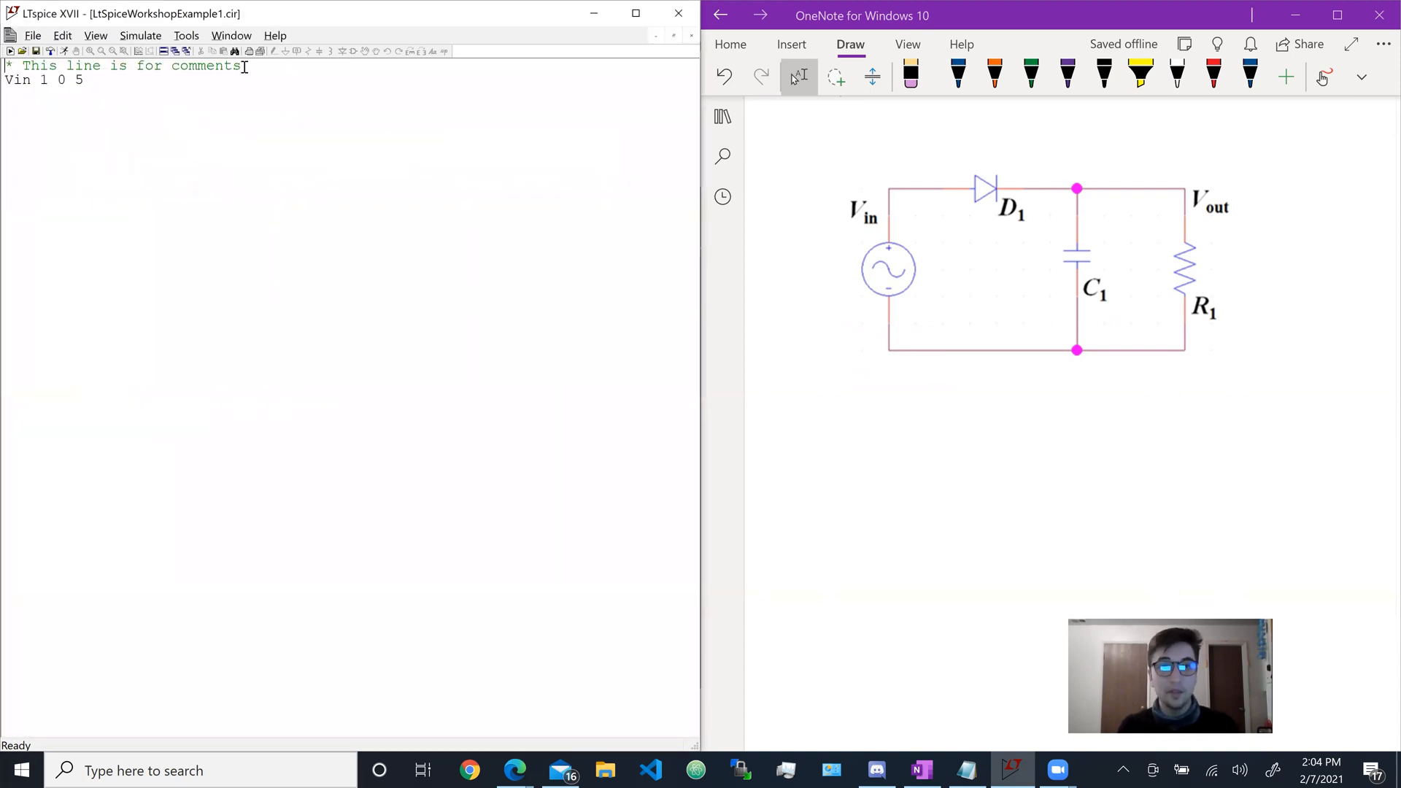
Step: Replace the first comment line's text so that it reads "* LtSpice Workshop Example 1 *"
{"action": "left_click_drag", "start_coordinate": [250, 66], "coordinate": [22, 65]}
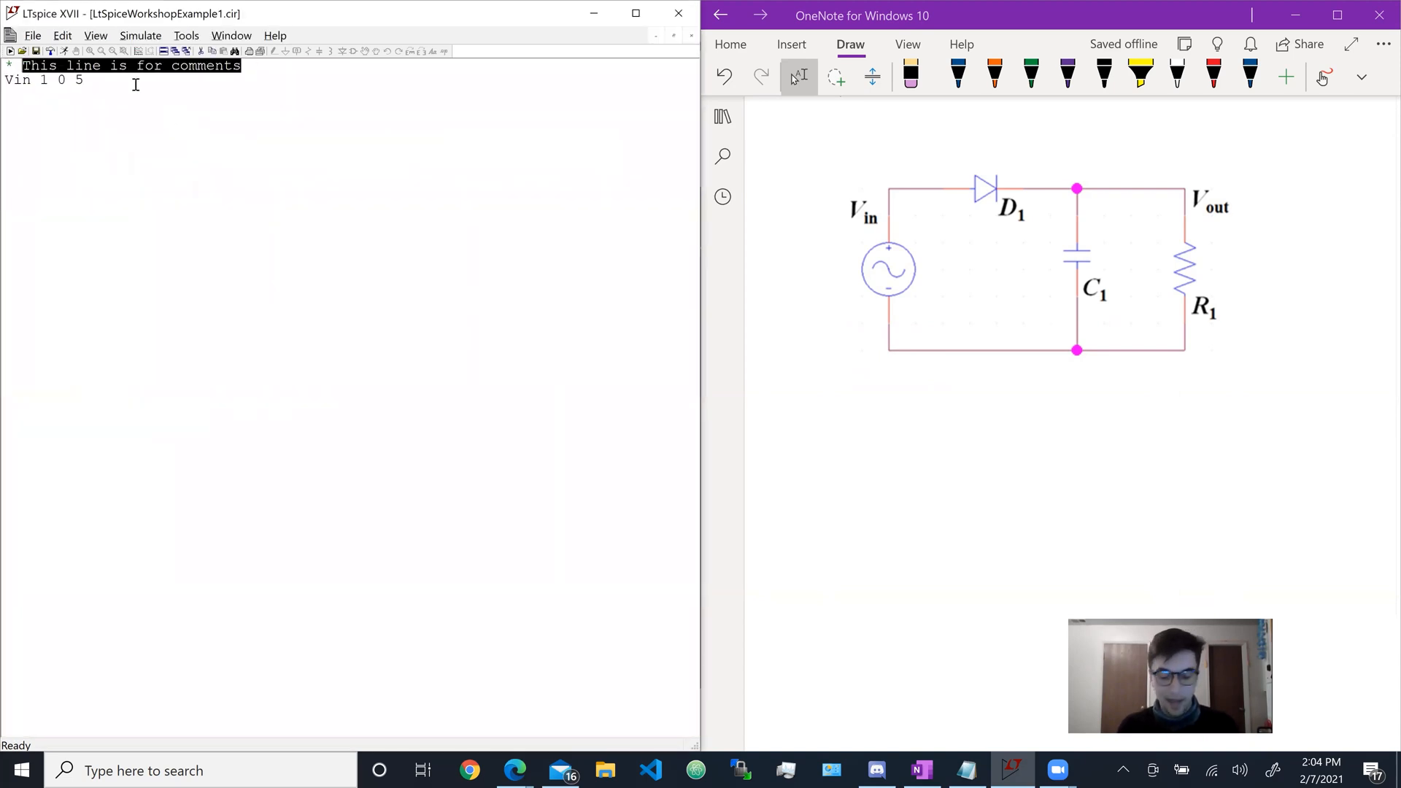
{"action": "key", "text": "BackSpace"}
{"action": "type", "text": "Exa"}
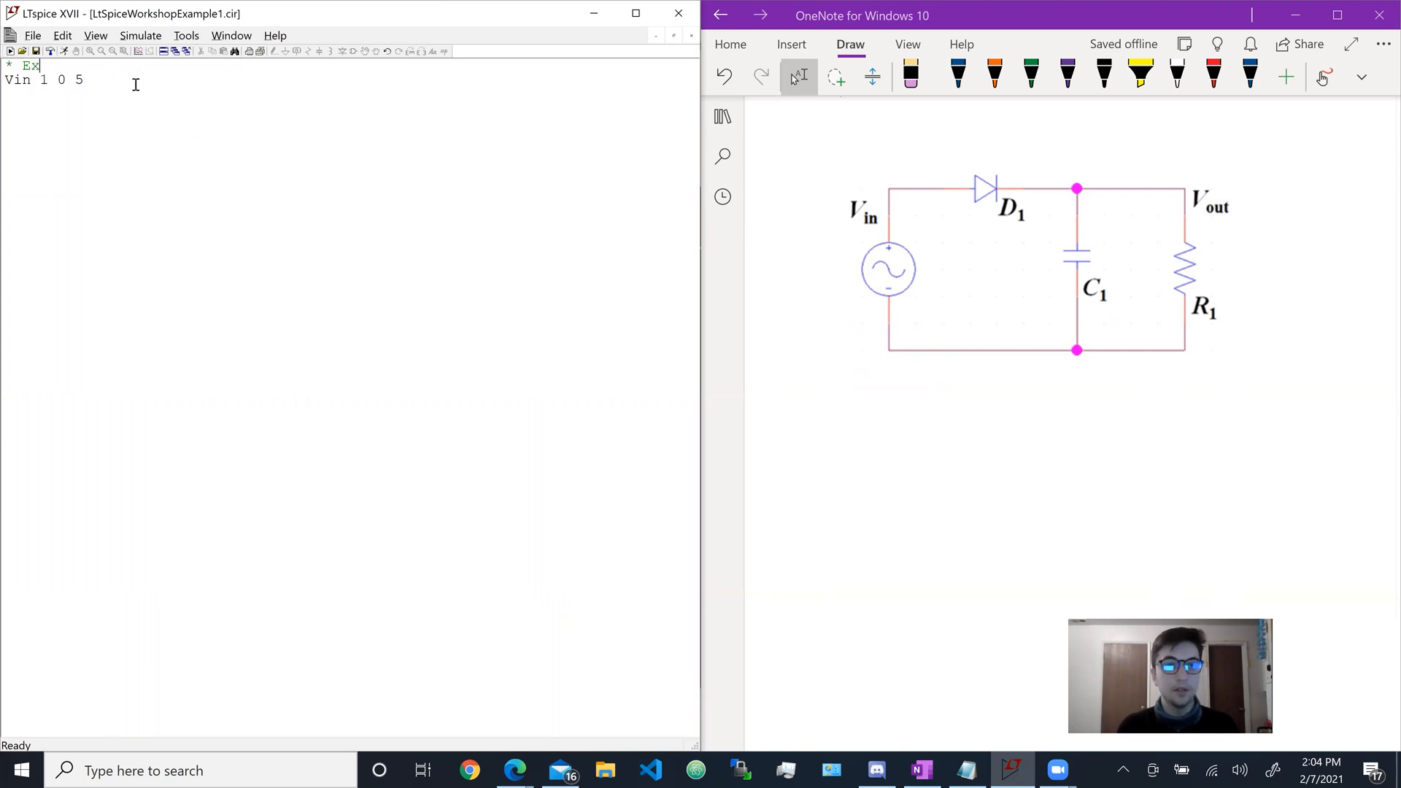
{"action": "key", "text": "BackSpace"}
{"action": "key", "text": "BackSpace"}
{"action": "key", "text": "BackSpace"}
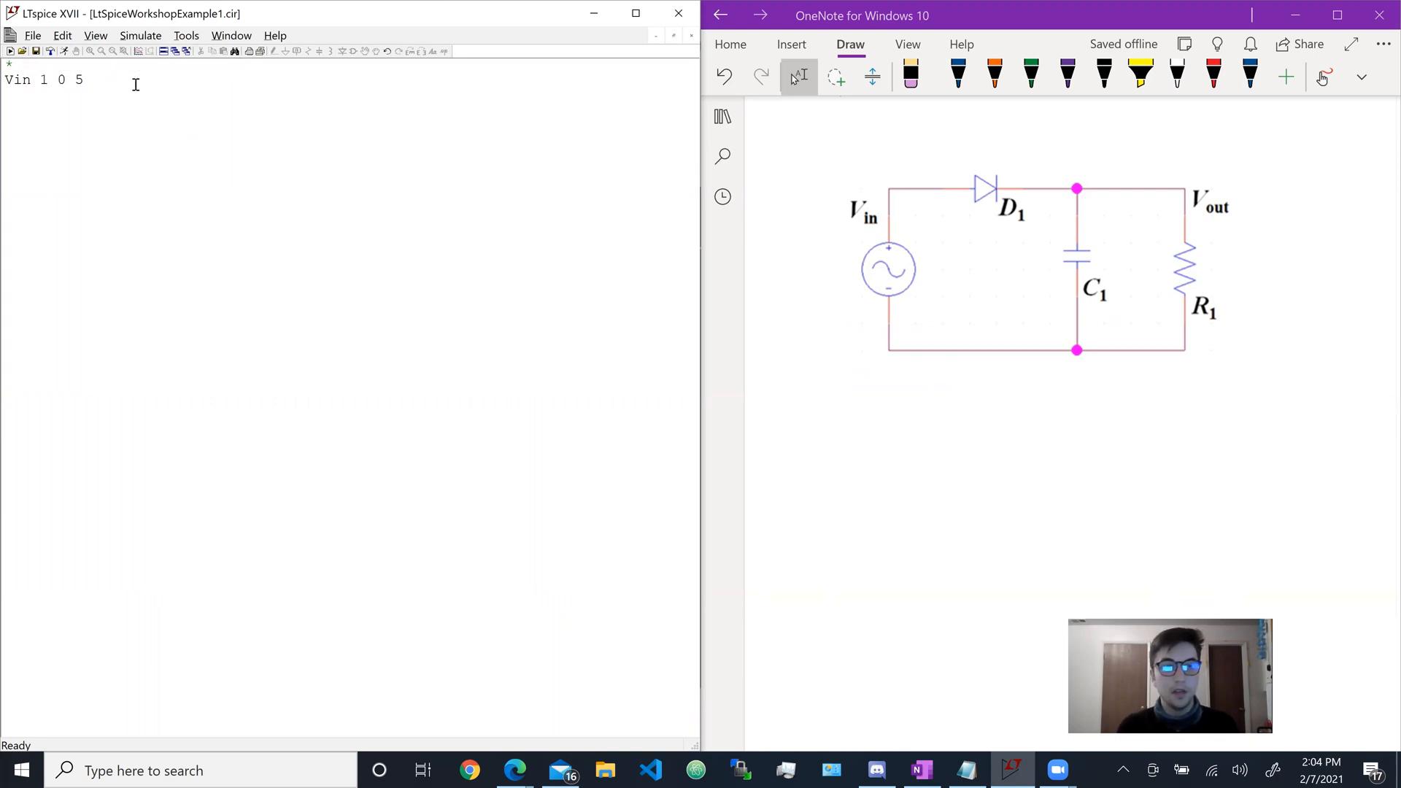
{"action": "type", "text": "LtSPic"}
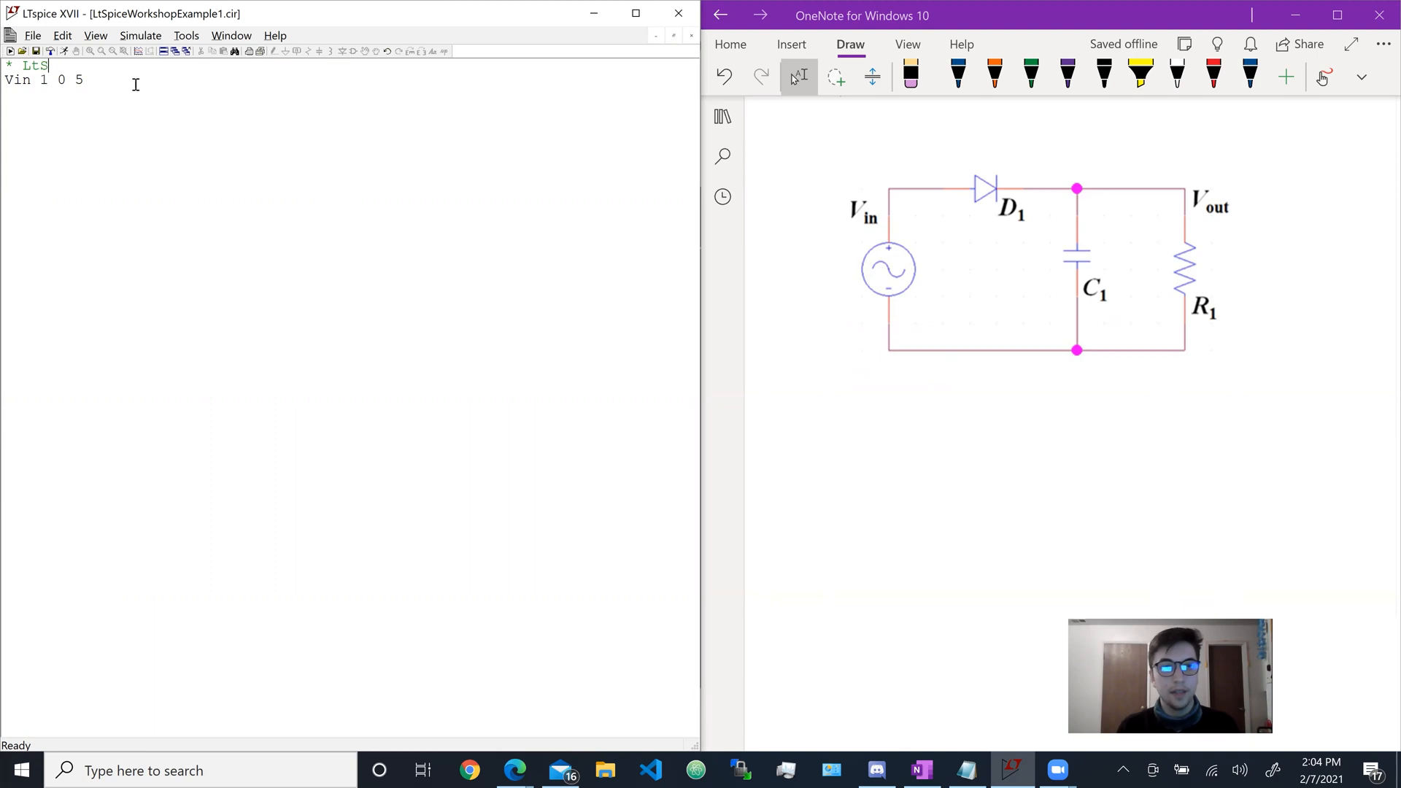
{"action": "key", "text": "BackSpace"}
{"action": "key", "text": "BackSpace"}
{"action": "key", "text": "BackSpace"}
{"action": "type", "text": "pice Workshop"}
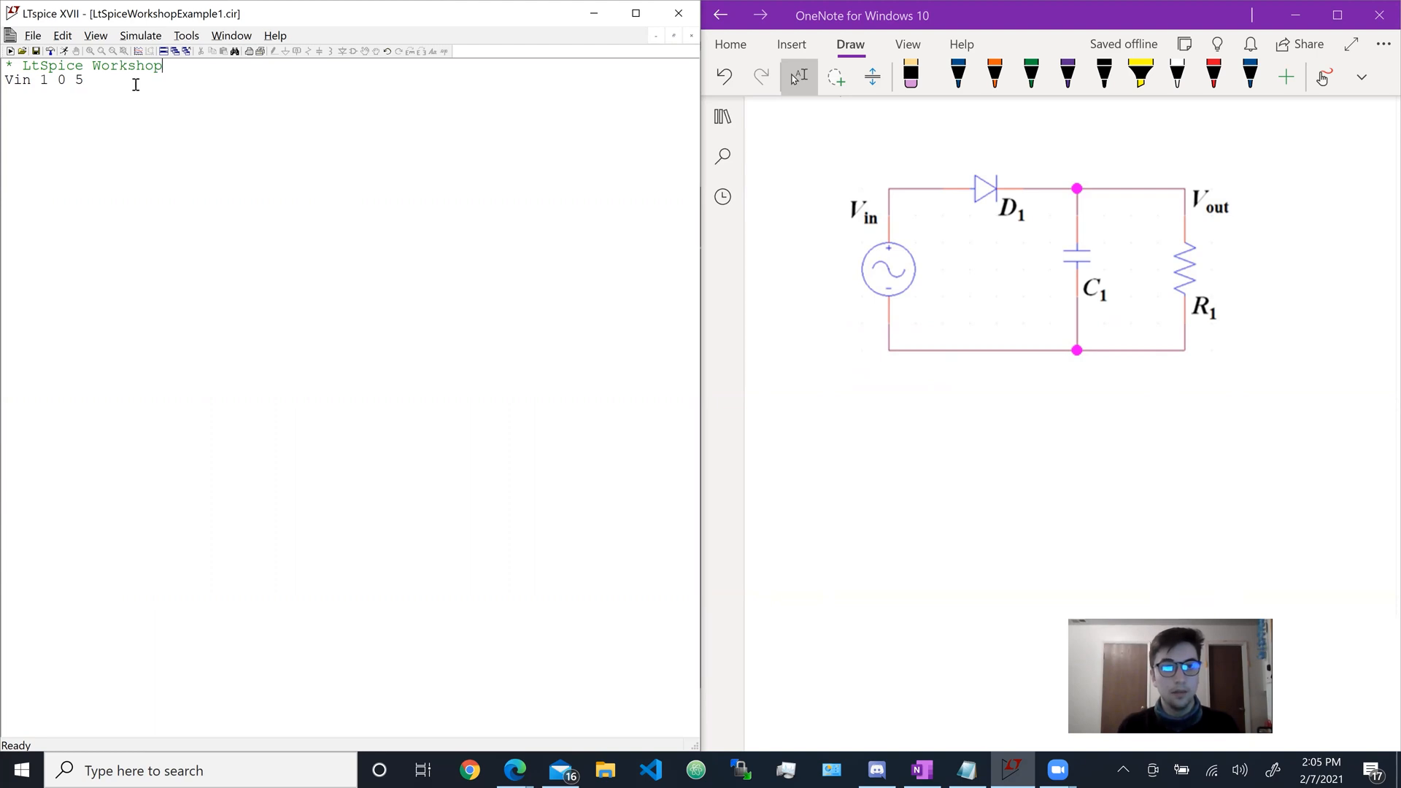
{"action": "type", "text": " Exampl"}
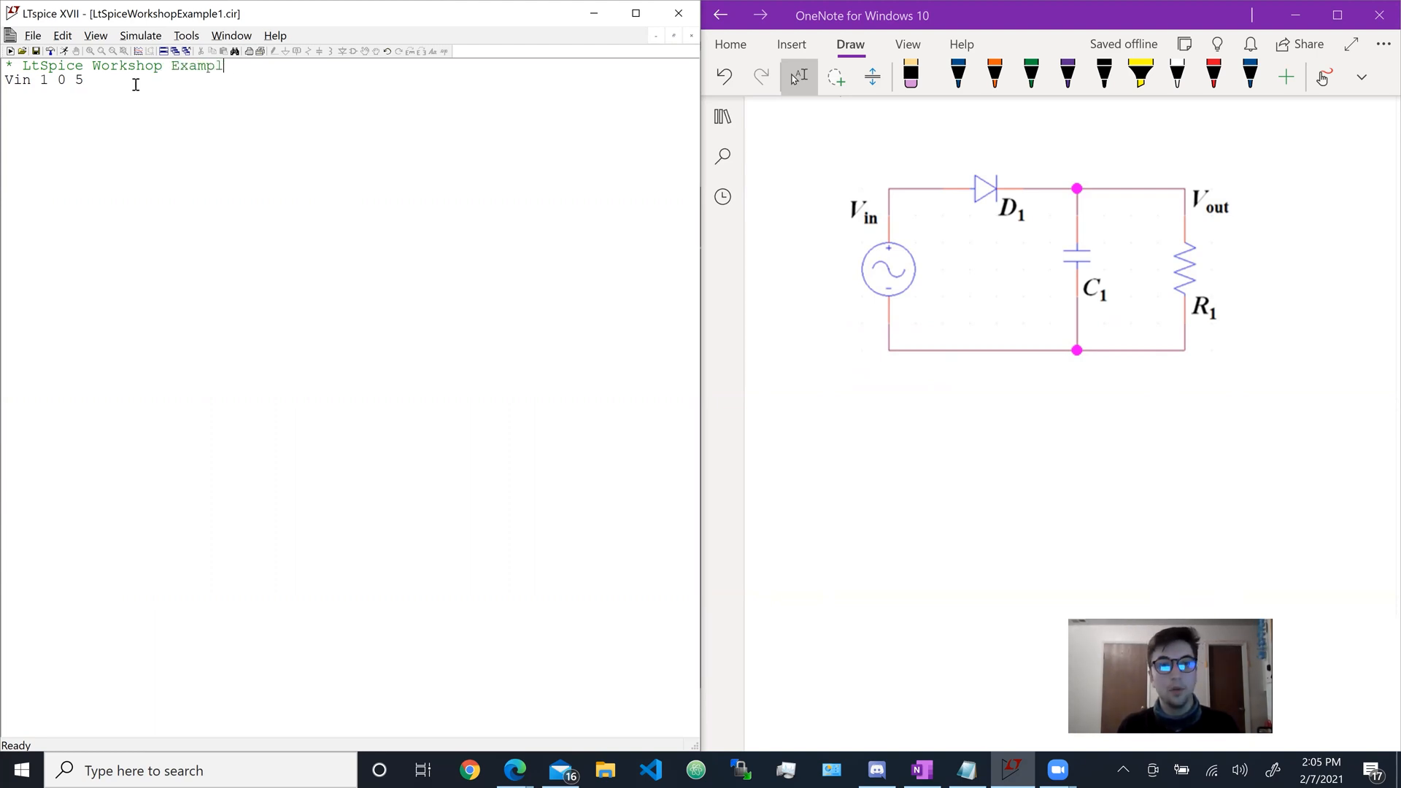
{"action": "type", "text": "e 1 *"}
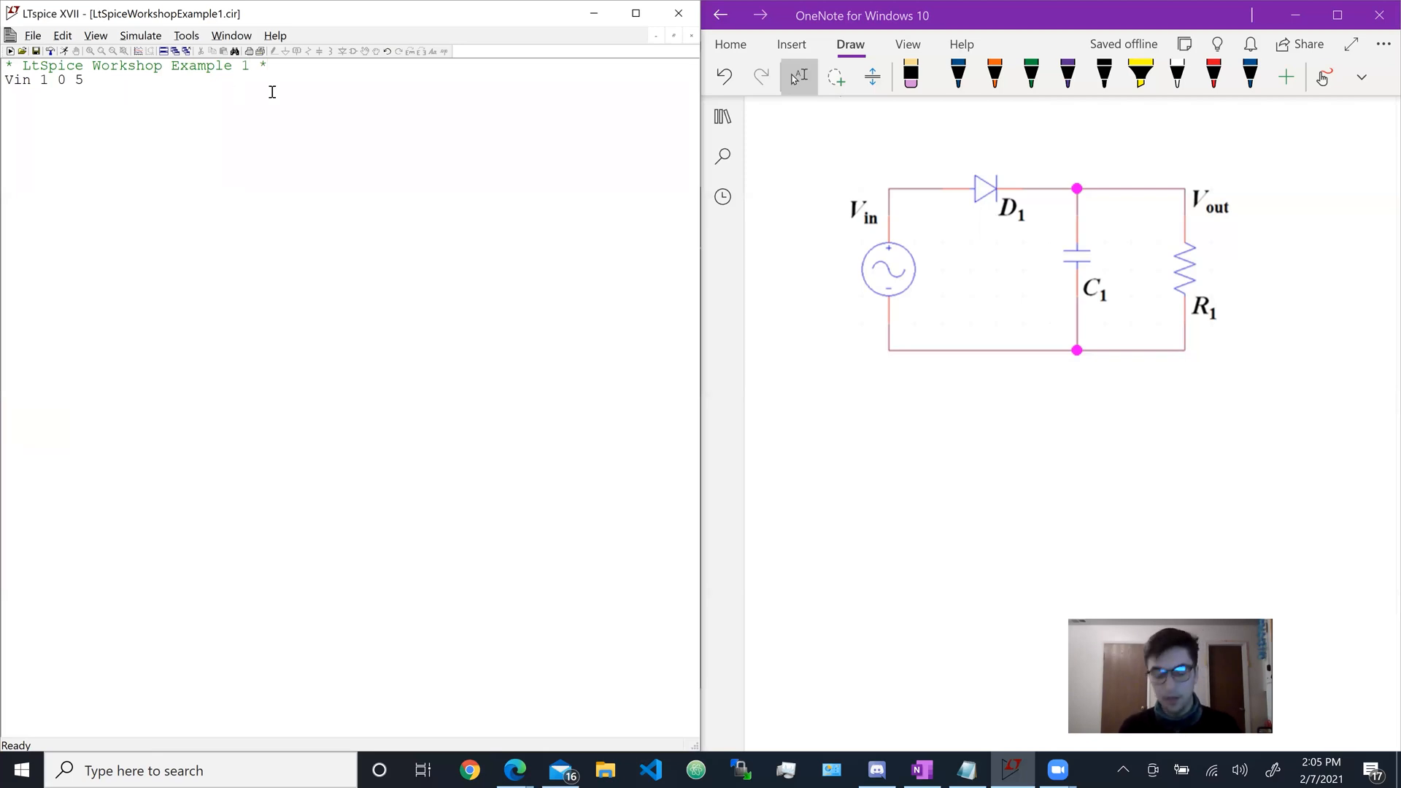
Step: Add a second comment line "* DC Adapter" below the title and place the cursor at the end of the Vin line
{"action": "key", "text": "Return"}
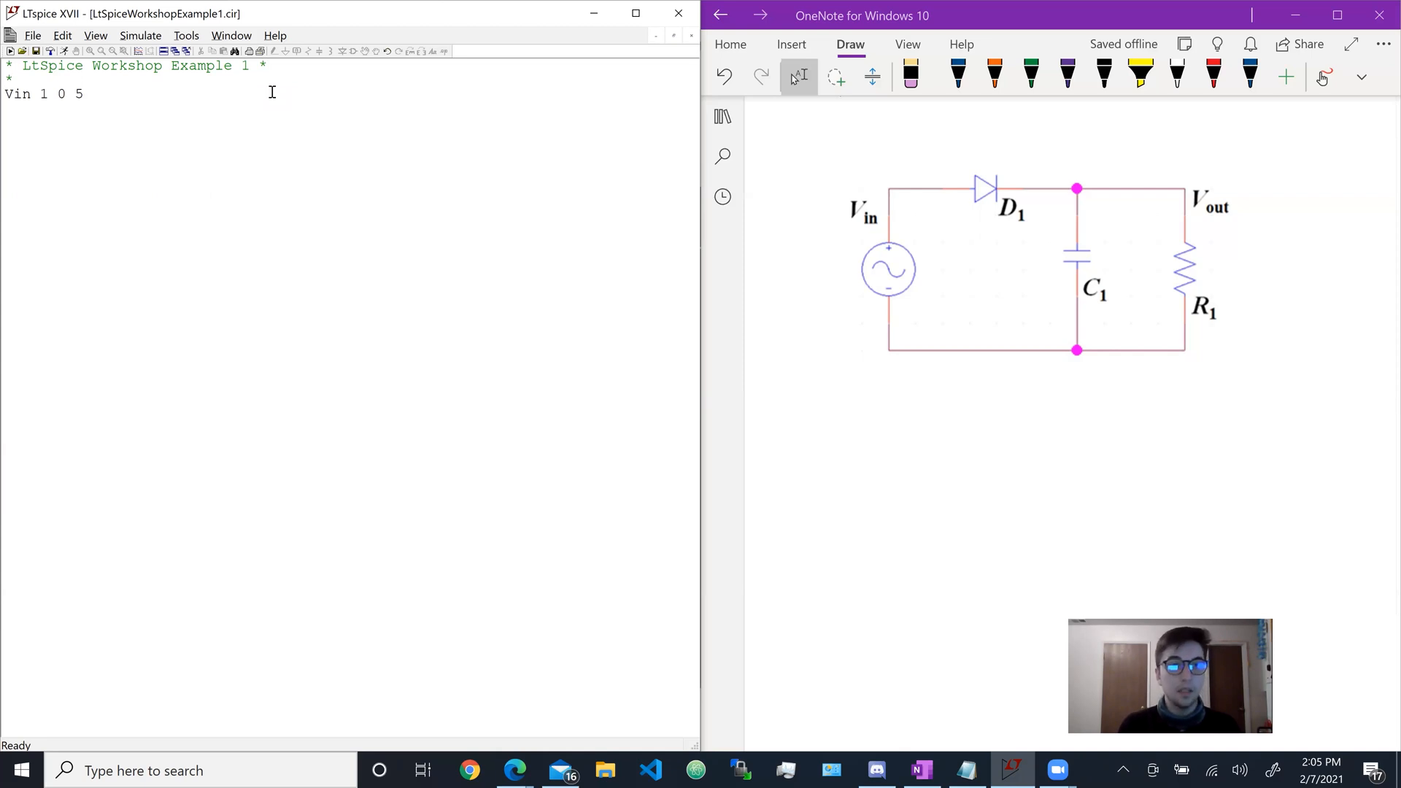
{"action": "key", "text": "BackSpace"}
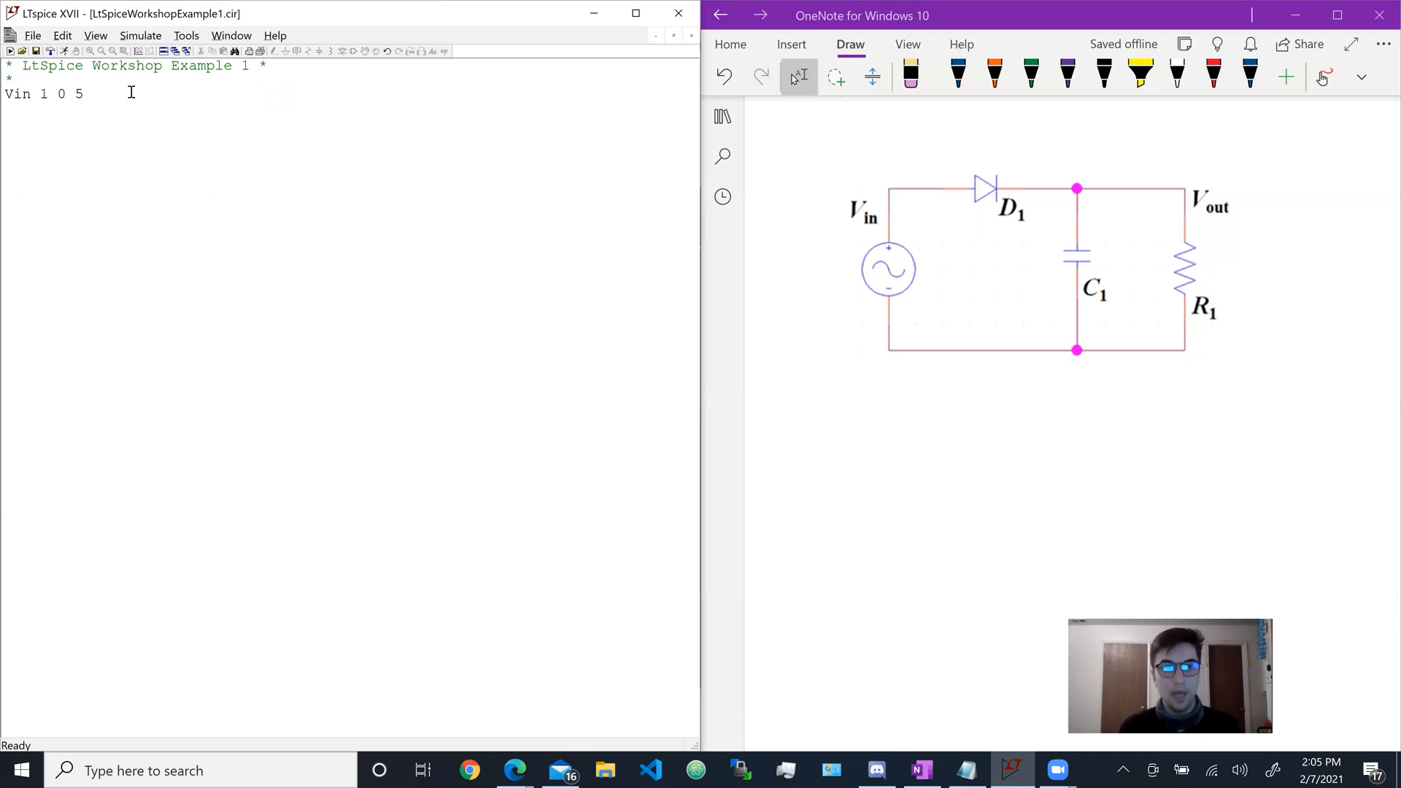
{"action": "type", "text": "DC Adapter"}
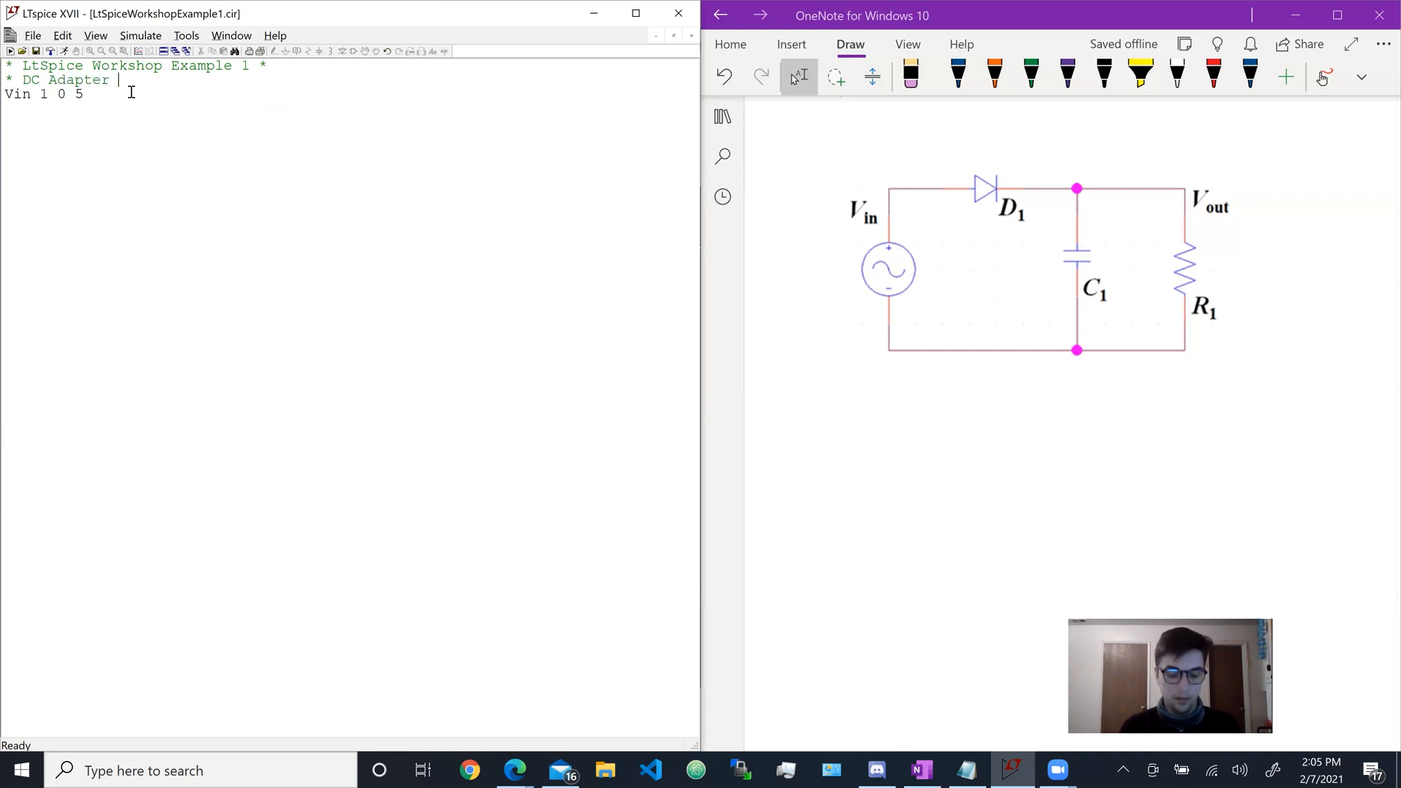
{"action": "type", "text": " *"}
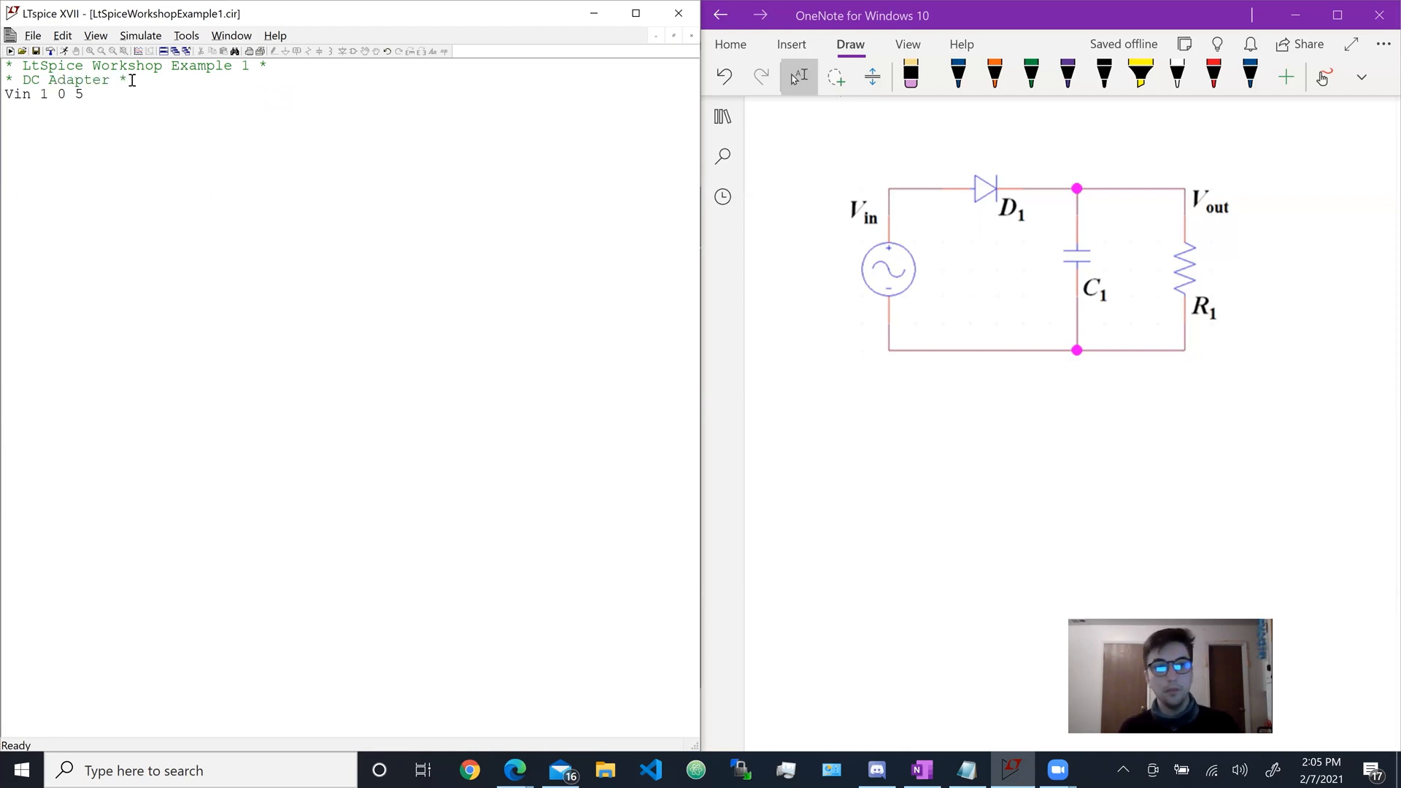
{"action": "key", "text": "BackSpace"}
{"action": "key", "text": "BackSpace"}
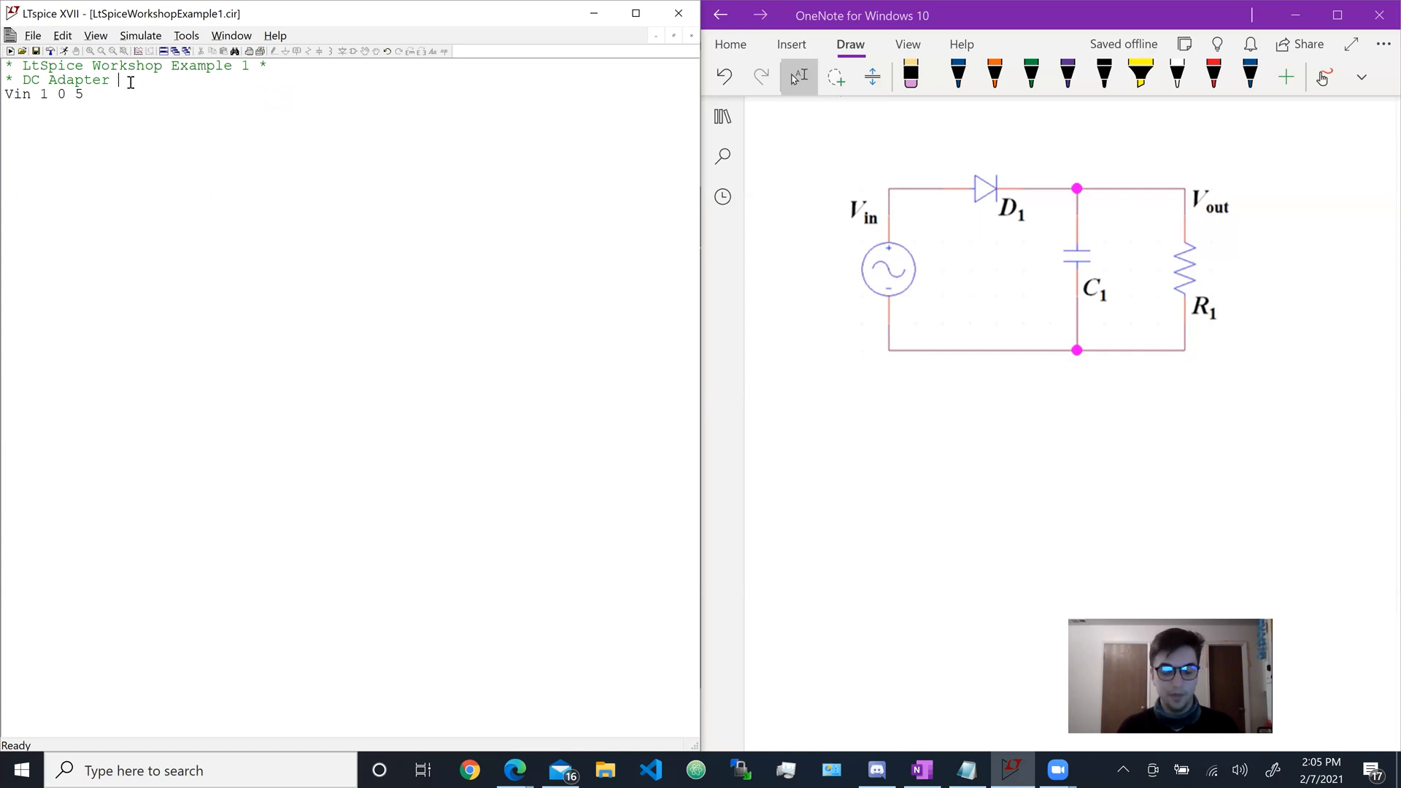
{"action": "left_click", "coordinate": [130, 96]}
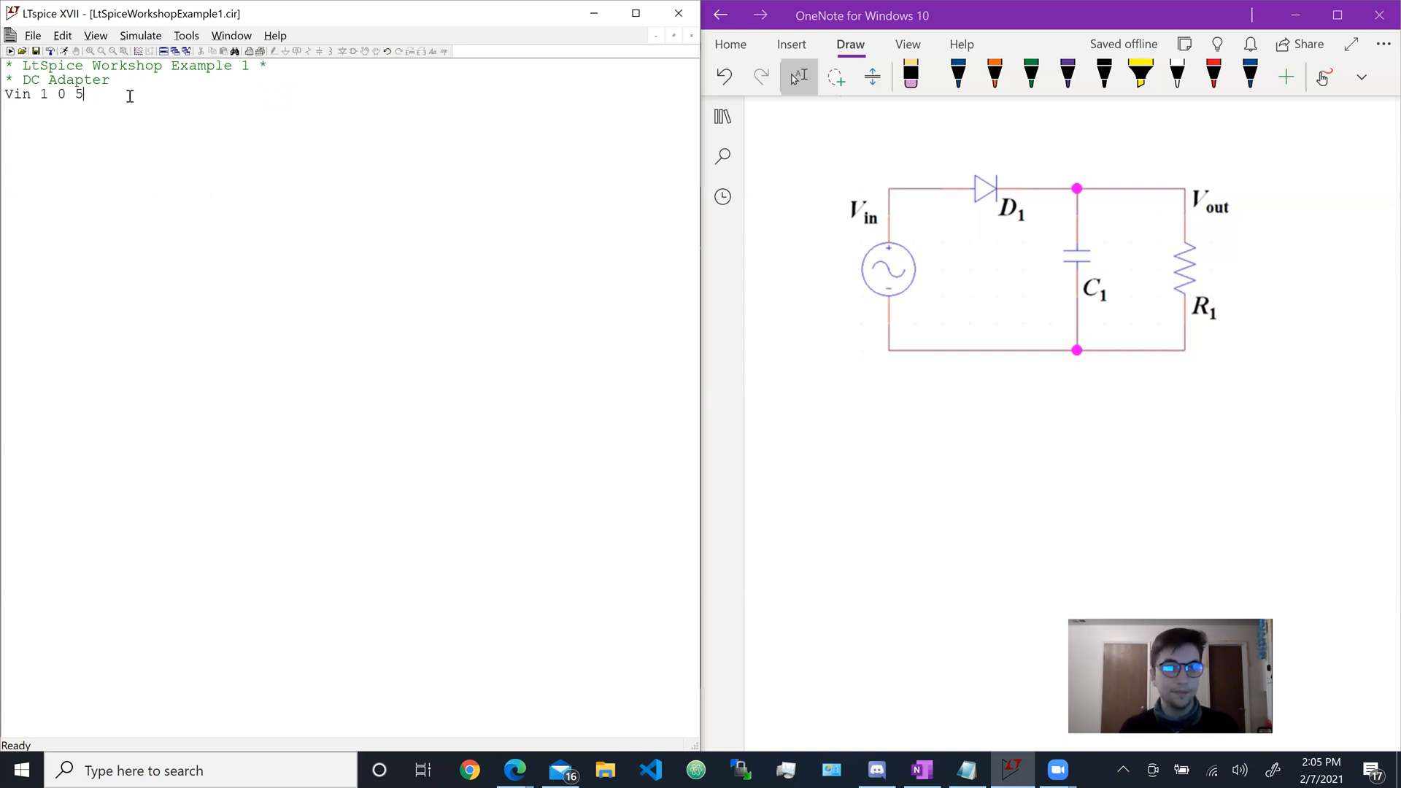
Step: Insert a blank line between the "* DC Adapter" comment and the Vin line
{"action": "left_click", "coordinate": [7, 93]}
{"action": "key", "text": "Return"}
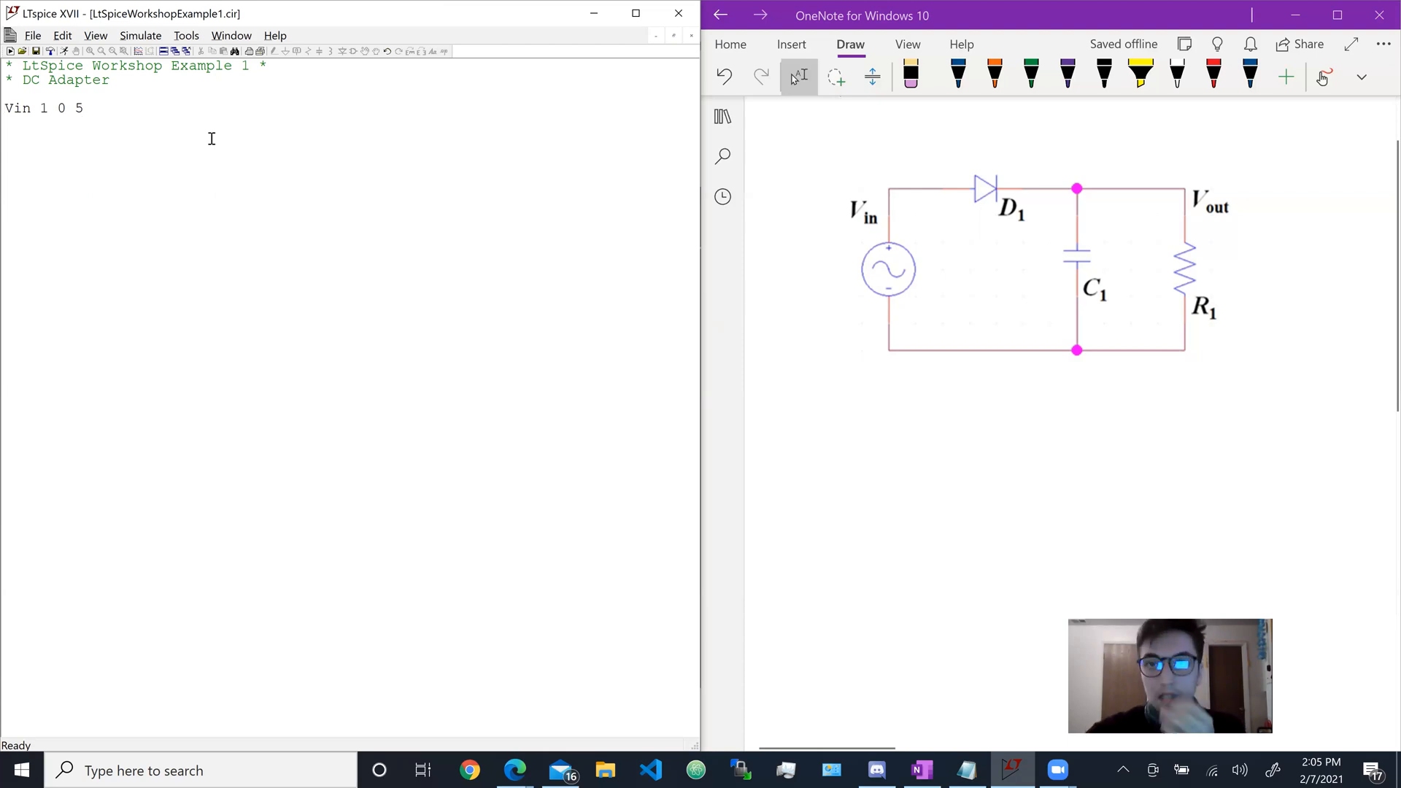
Step: Switch to OneNote and handwrite node labels 1 above and 0 below the Vin source, with tick marks on both wires
{"action": "key", "text": "alt+Tab"}
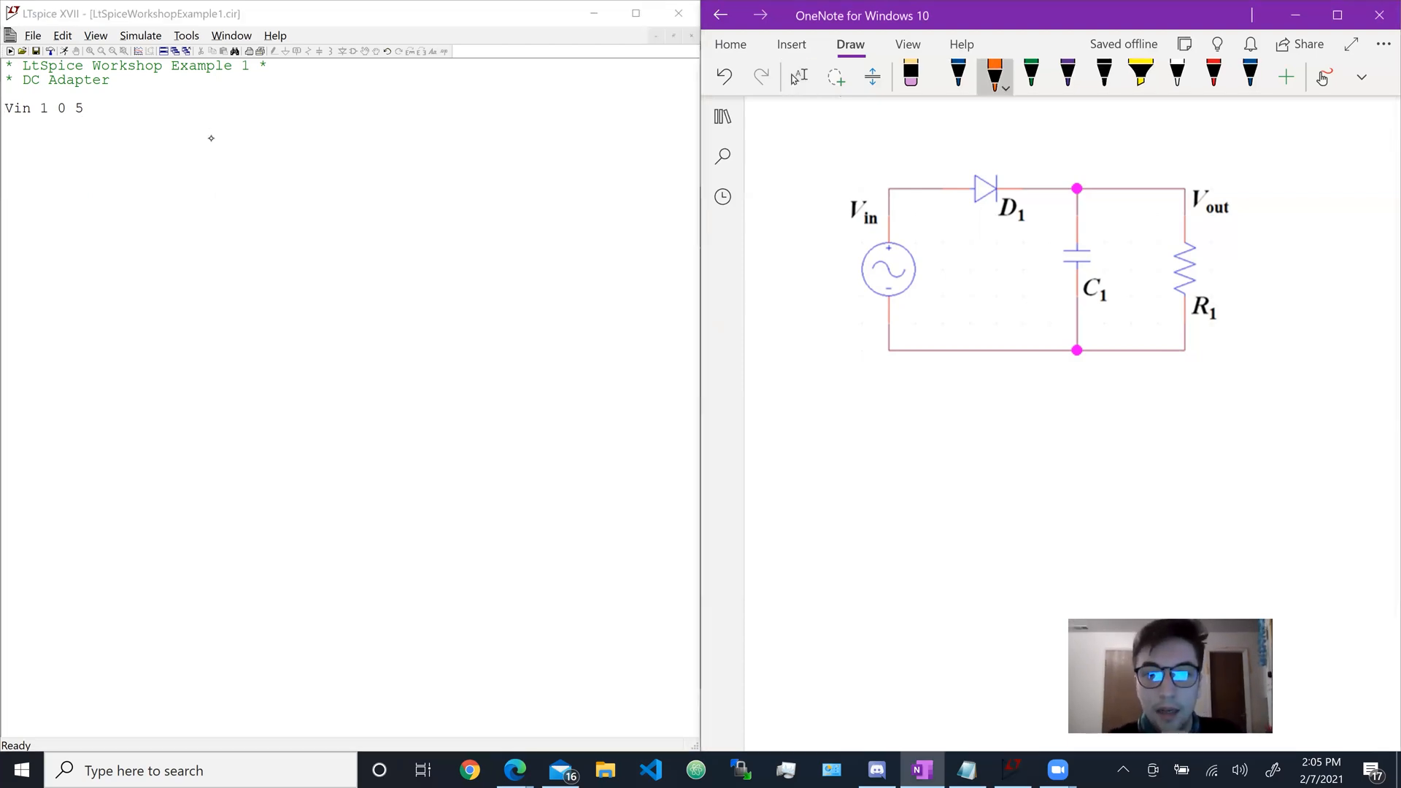
{"action": "mouse_move", "coordinate": [872, 307]}
{"action": "left_mouse_down"}
{"action": "mouse_move", "coordinate": [875, 325]}
{"action": "mouse_move", "coordinate": [873, 307]}
{"action": "left_mouse_up"}
{"action": "key", "text": "ctrl+z"}
{"action": "left_click", "coordinate": [958, 76]}
{"action": "mouse_move", "coordinate": [898, 230]}
{"action": "left_mouse_down"}
{"action": "mouse_move", "coordinate": [898, 210]}
{"action": "mouse_move", "coordinate": [918, 201]}
{"action": "left_mouse_up"}
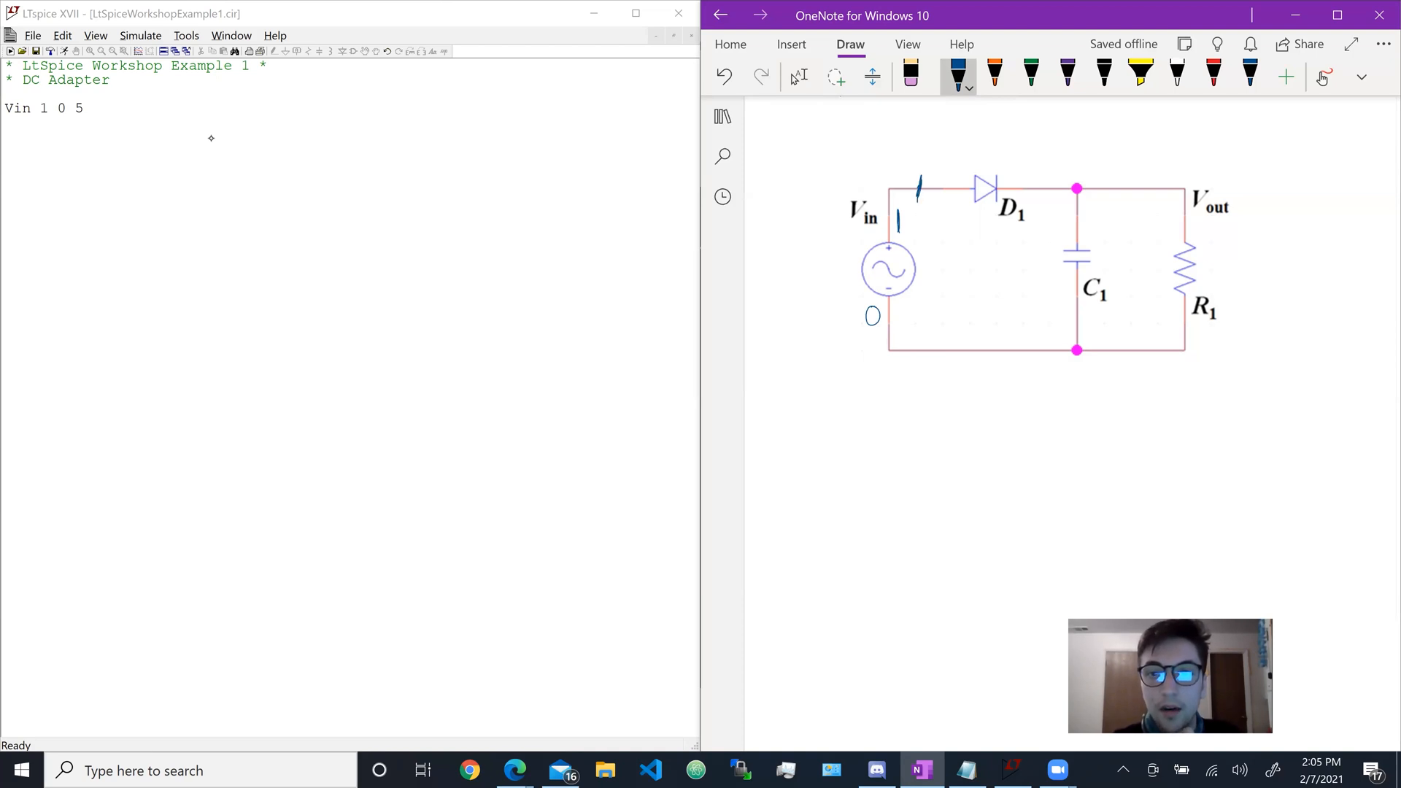
{"action": "left_click_drag", "start_coordinate": [891, 320], "coordinate": [885, 332]}
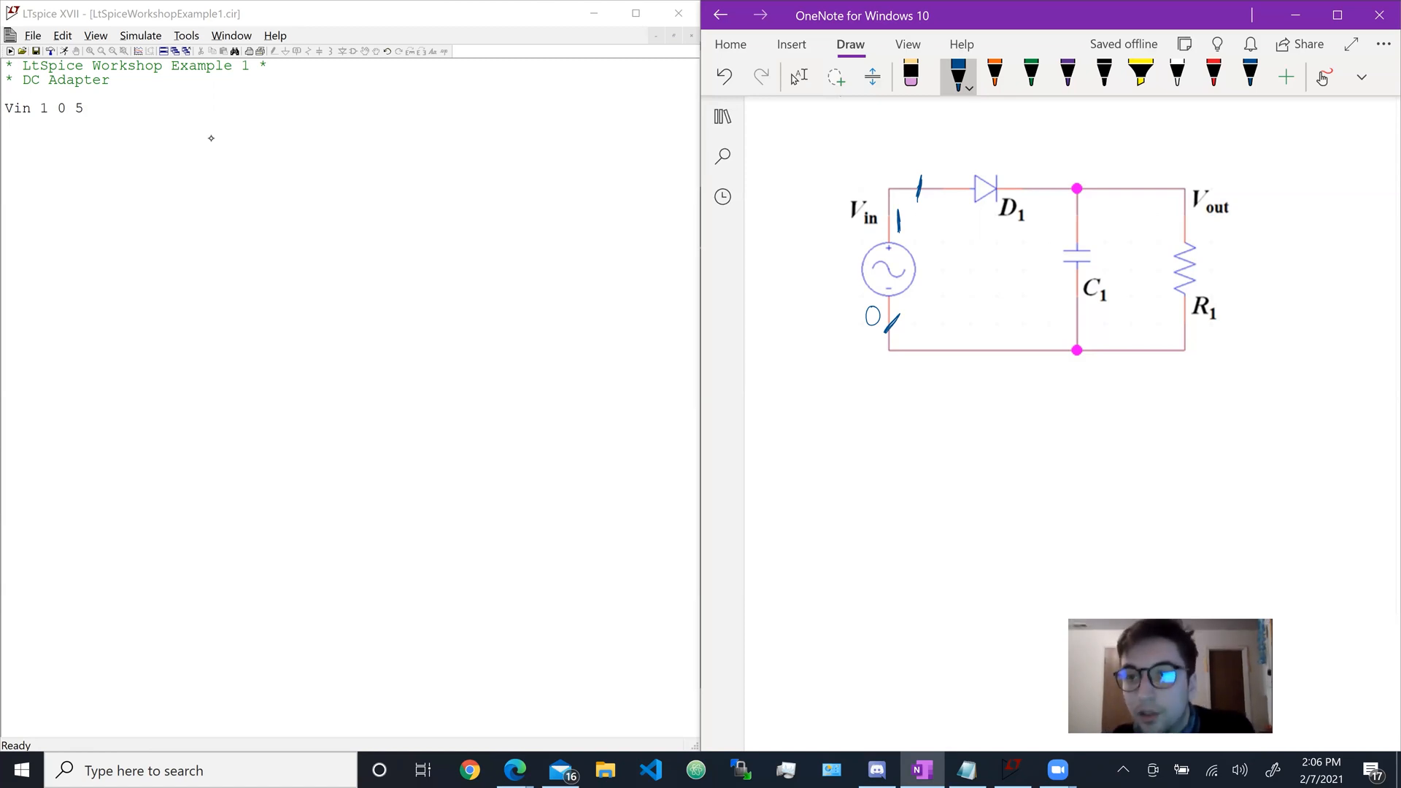
Step: Mark the wire between C1 and R1 with a tick and handwrite the node label "out" above it
{"action": "left_click_drag", "start_coordinate": [1101, 177], "coordinate": [1096, 197]}
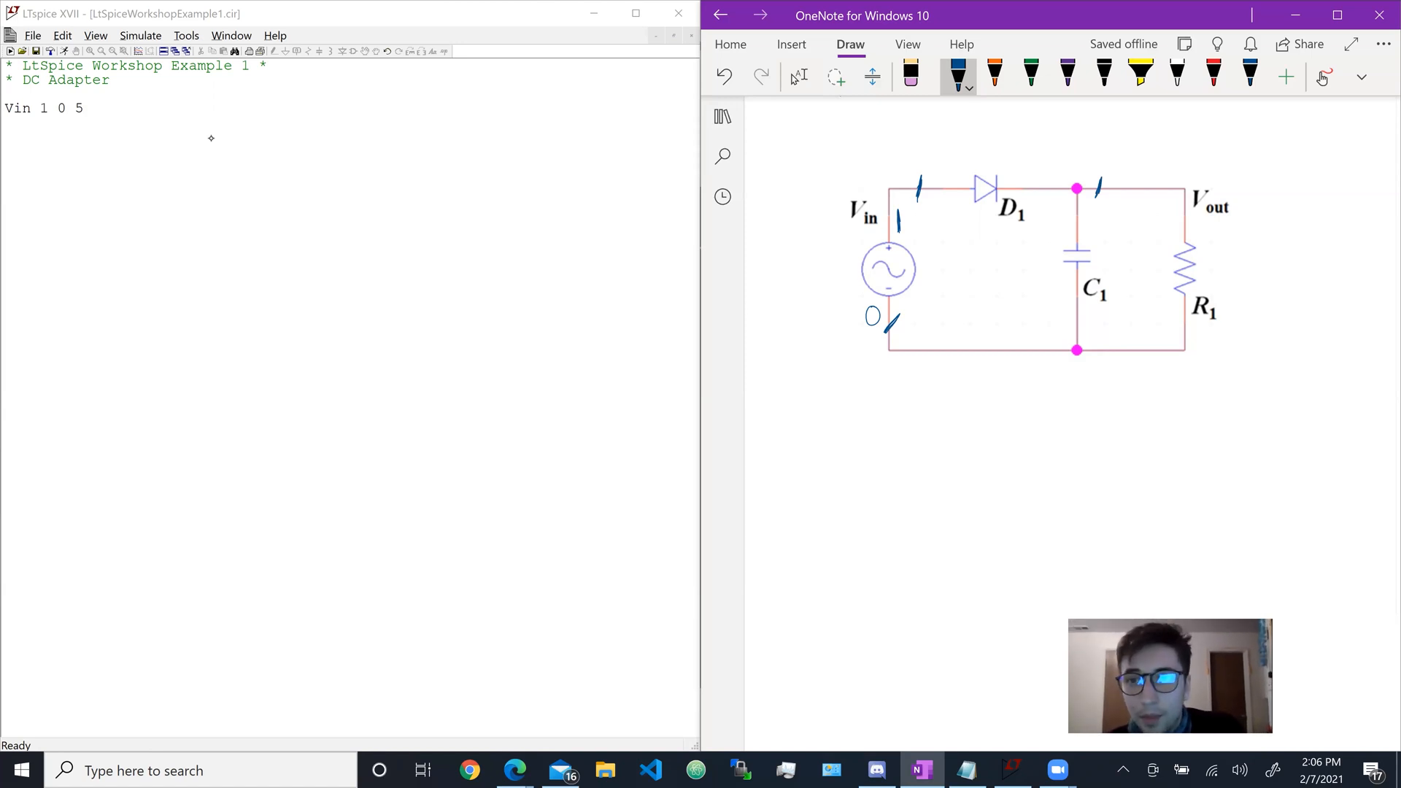
{"action": "left_click_drag", "start_coordinate": [1102, 157], "coordinate": [1128, 170]}
{"action": "left_click_drag", "start_coordinate": [1121, 161], "coordinate": [1137, 158]}
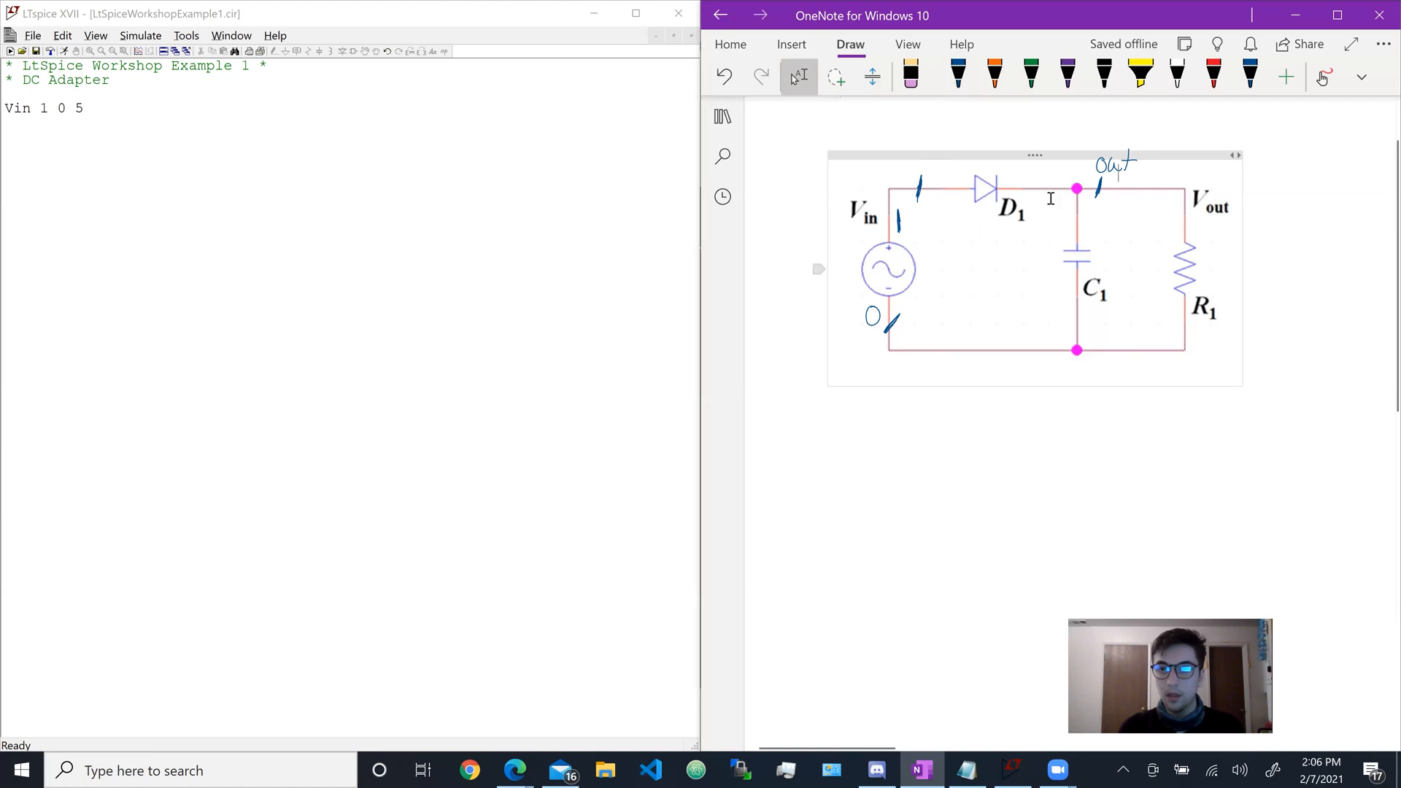
Step: Switch to LTspice and start a new netlist line with the diode name D1 below the Vin line
{"action": "left_click", "coordinate": [101, 108]}
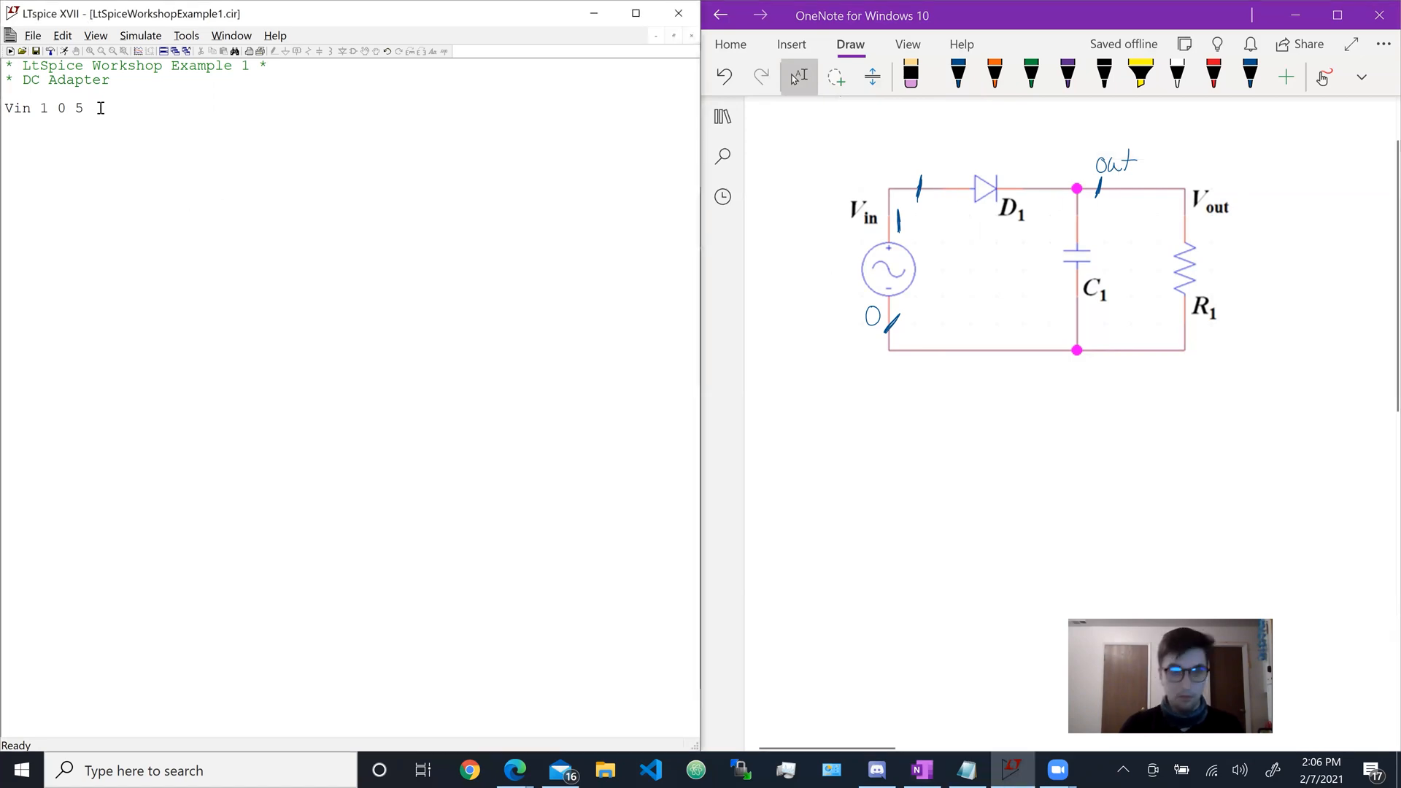
{"action": "type", "text": "D1"}
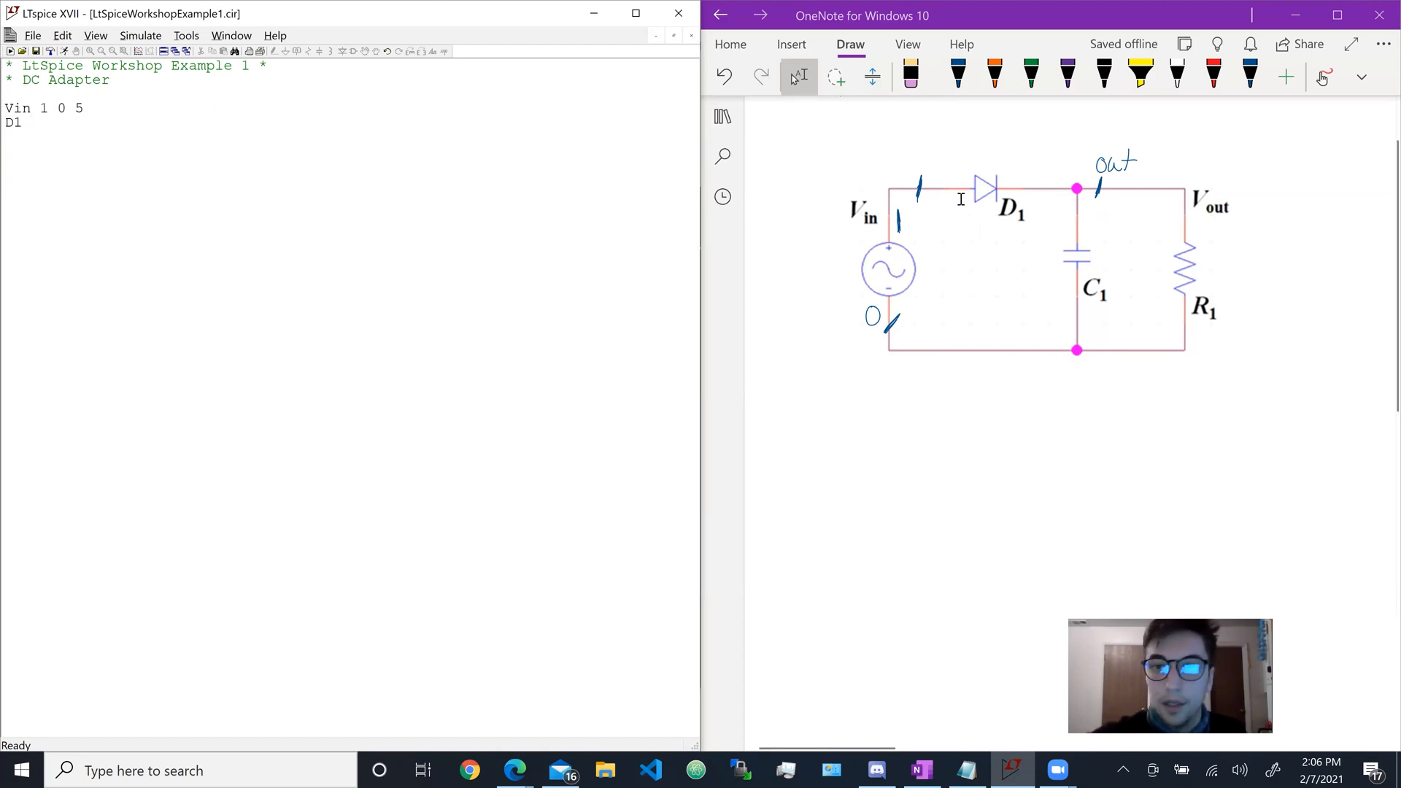
Step: In the OneNote circuit diagram, handwrite a plus sign at diode D1's anode side and a minus sign at its cathode side
{"action": "left_click", "coordinate": [958, 73]}
{"action": "left_click_drag", "start_coordinate": [963, 159], "coordinate": [963, 176]}
{"action": "left_click_drag", "start_coordinate": [956, 167], "coordinate": [1019, 157]}
{"action": "left_click", "coordinate": [800, 75]}
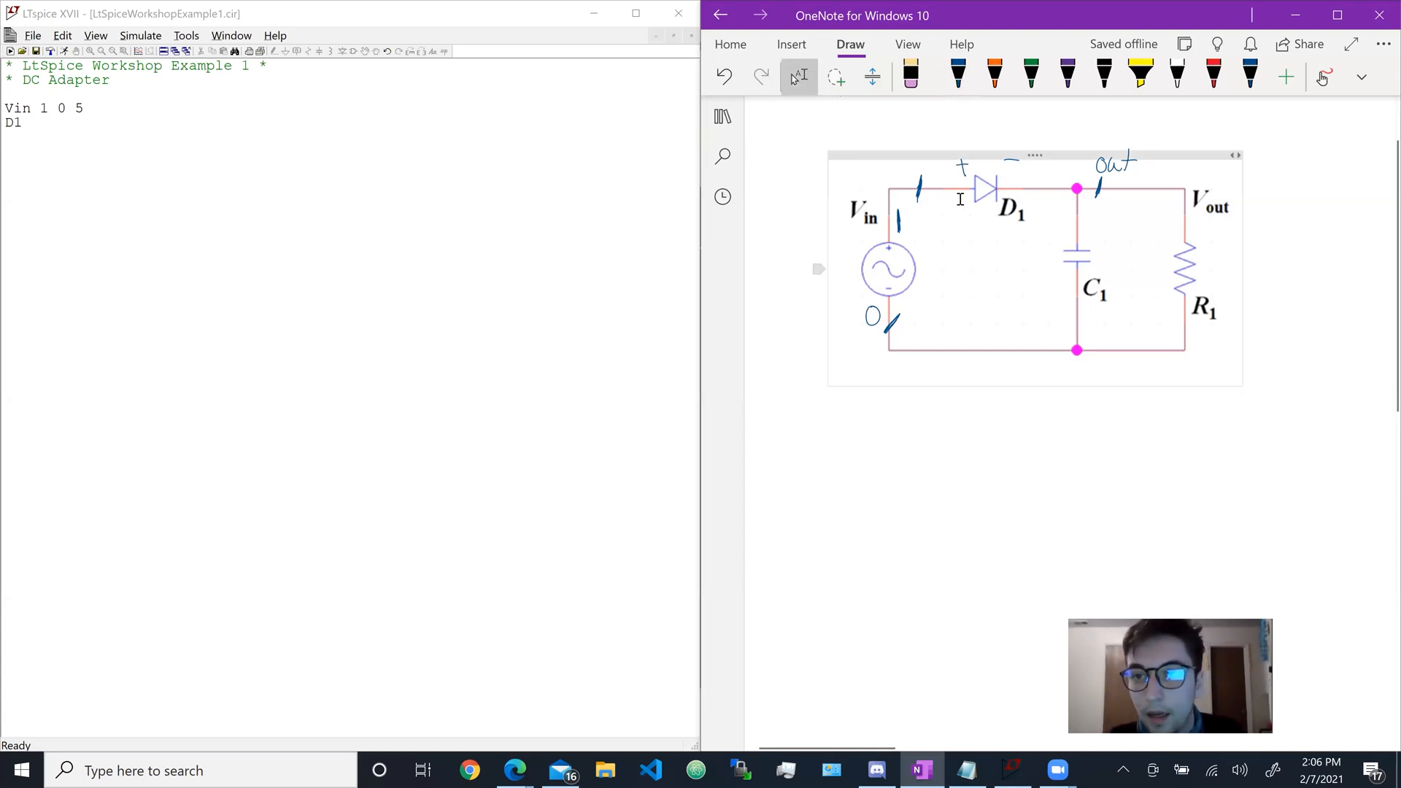
Step: Handwrite polarity marks beside C1 and R1, with plus at the upper end and minus at the lower end
{"action": "left_click", "coordinate": [958, 73]}
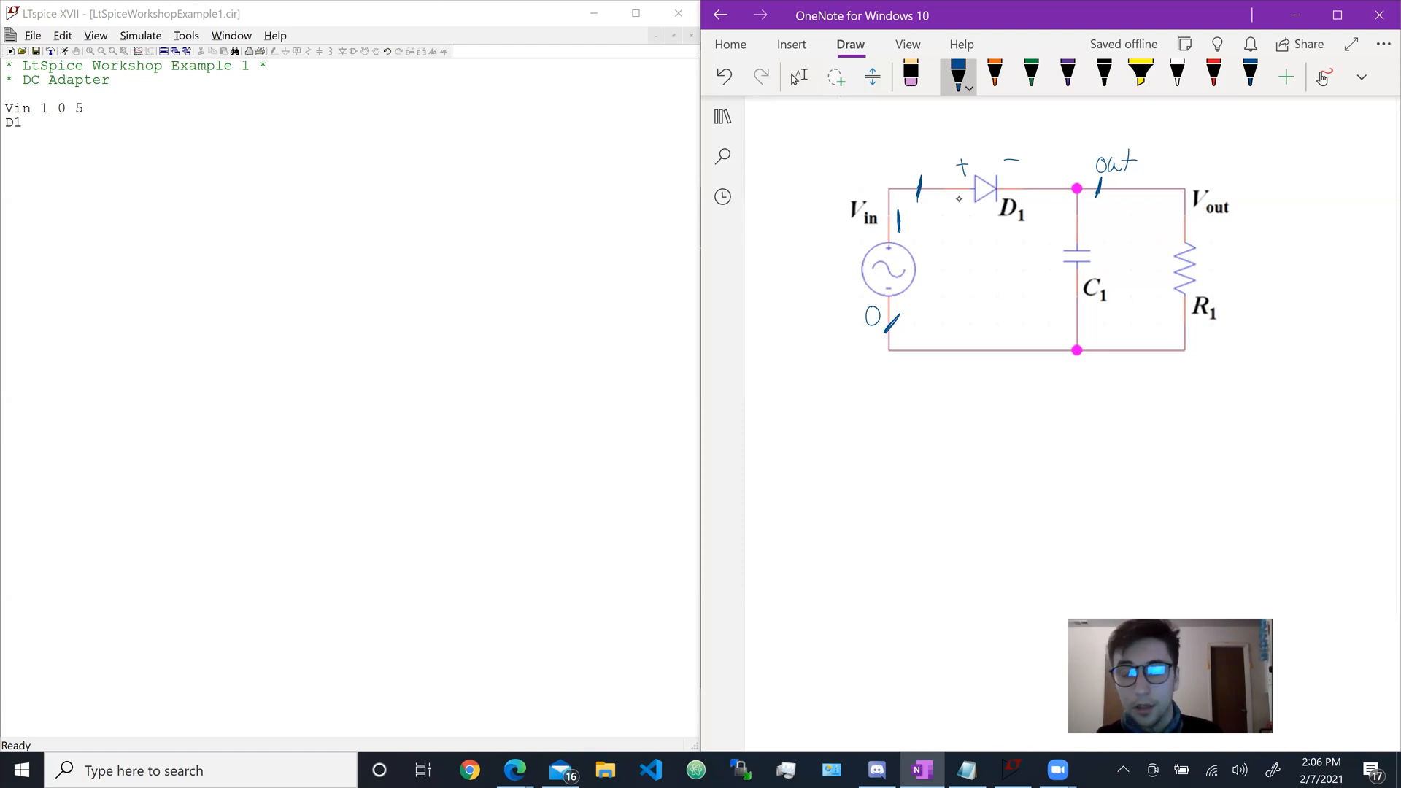
{"action": "mouse_move", "coordinate": [1054, 238]}
{"action": "left_mouse_down"}
{"action": "mouse_move", "coordinate": [1067, 237]}
{"action": "mouse_move", "coordinate": [1059, 263]}
{"action": "left_mouse_up"}
{"action": "left_click_drag", "start_coordinate": [1158, 232], "coordinate": [1167, 240]}
{"action": "left_click_drag", "start_coordinate": [1154, 291], "coordinate": [1169, 291]}
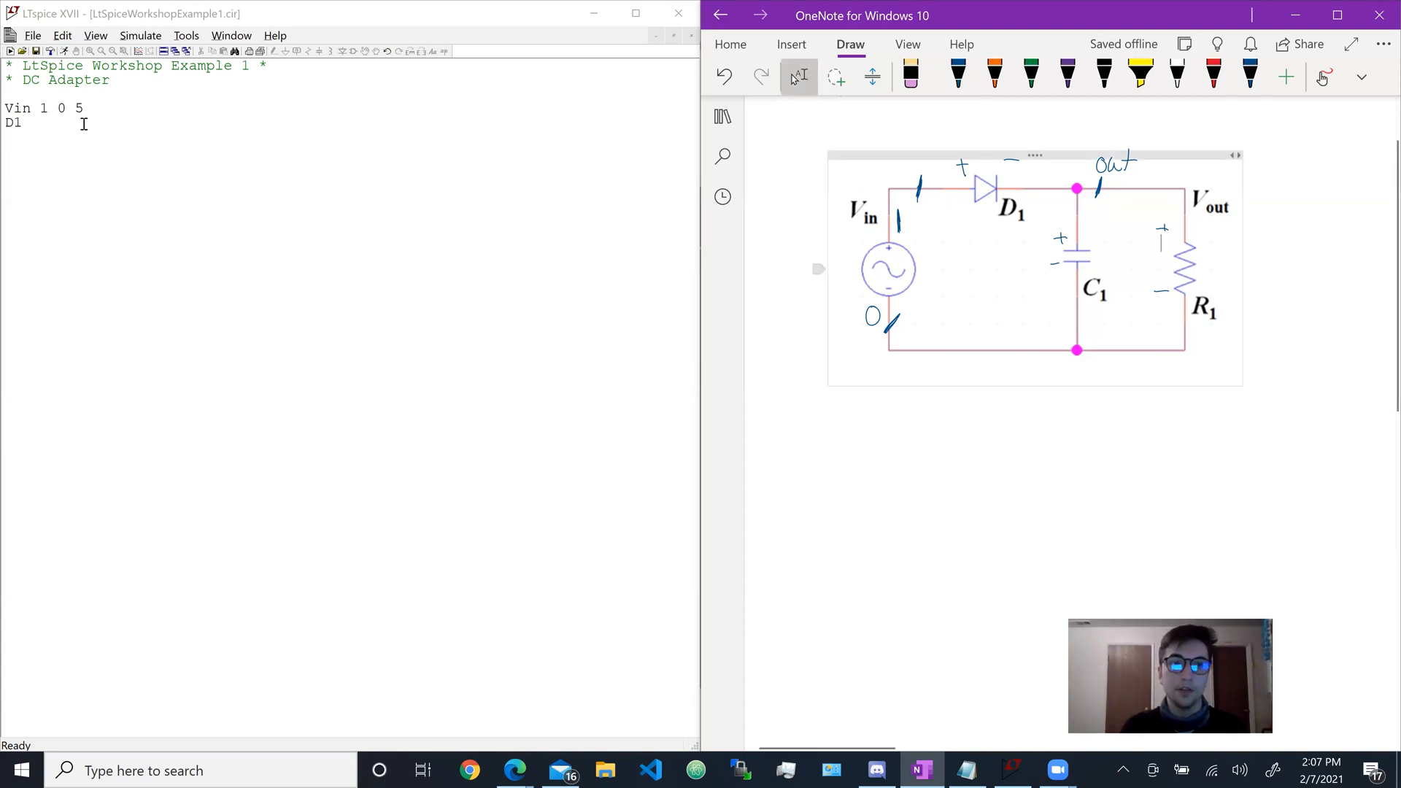
Step: Switch to LTspice and complete the diode line so that it reads "D1 1 out"
{"action": "left_click", "coordinate": [431, 328]}
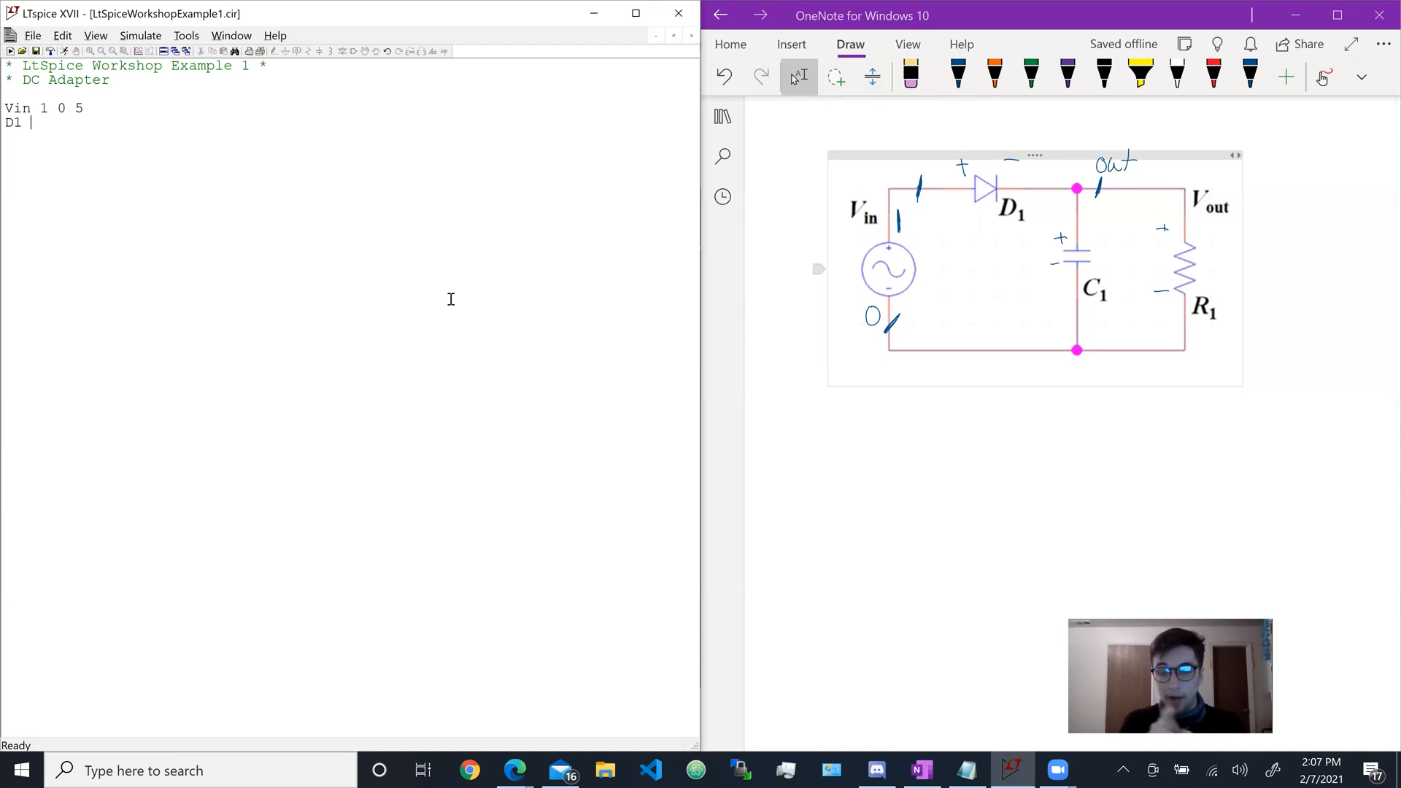
{"action": "type", "text": "1"}
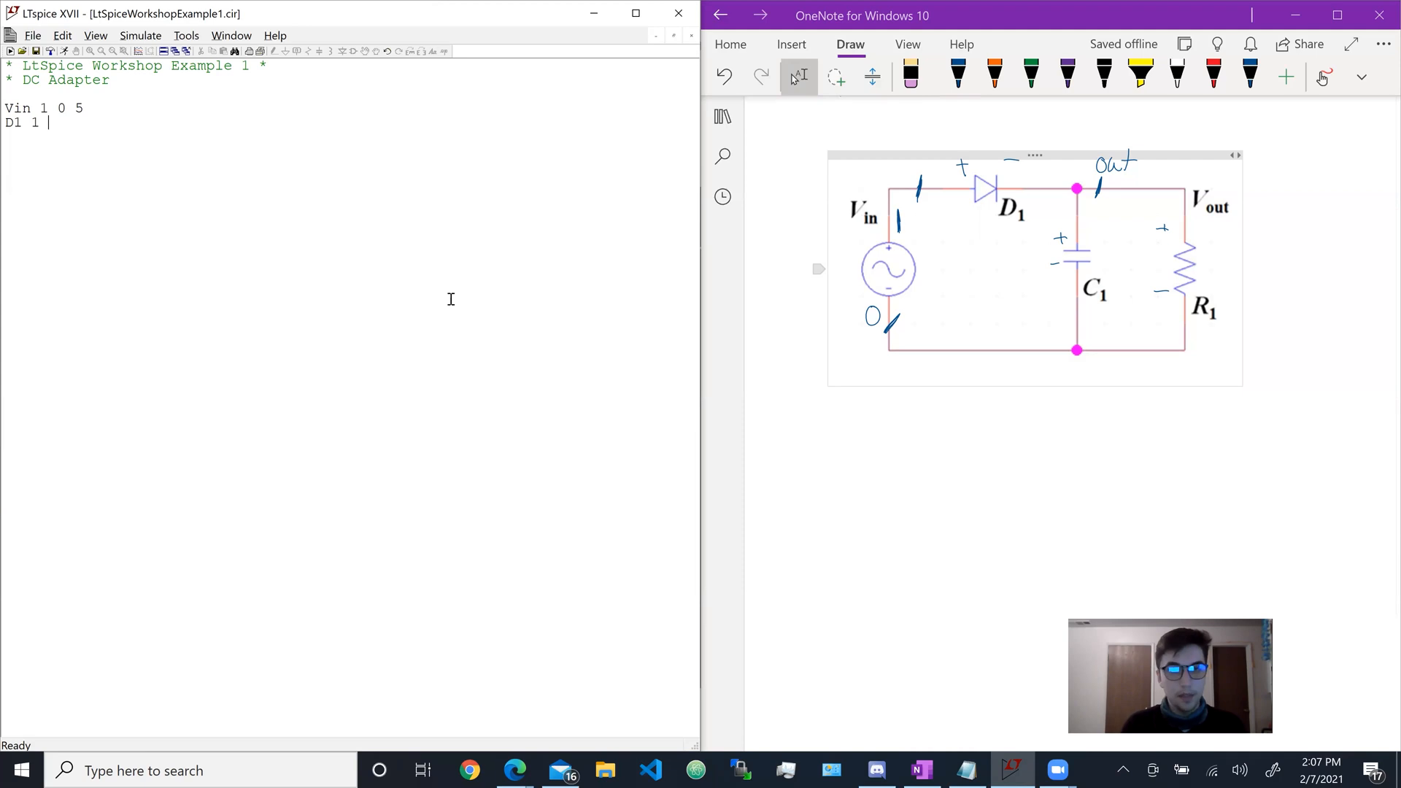
{"action": "type", "text": " out"}
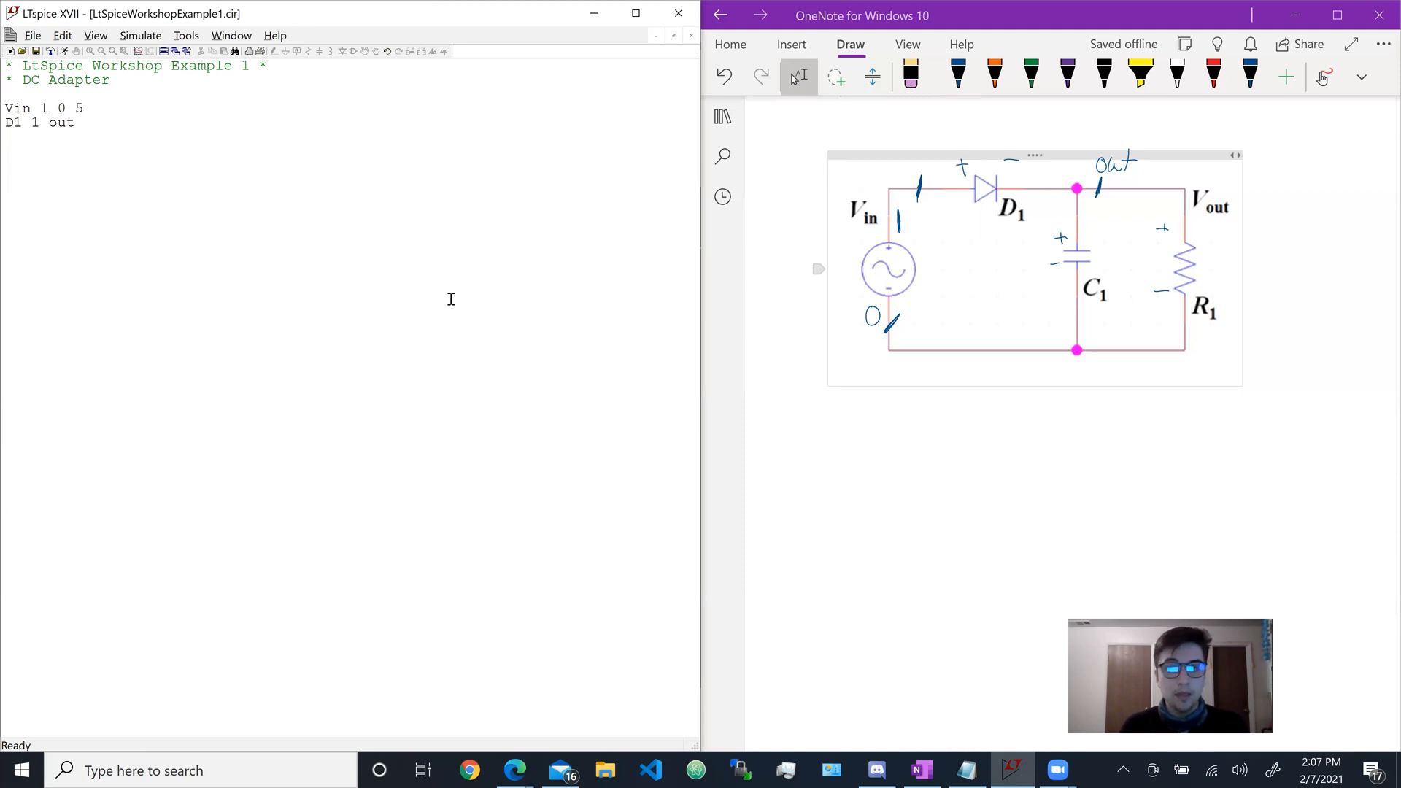
Step: Add a capacitor line below the diode line with its name and nodes, "C1 out 0"
{"action": "type", "text": "C1"}
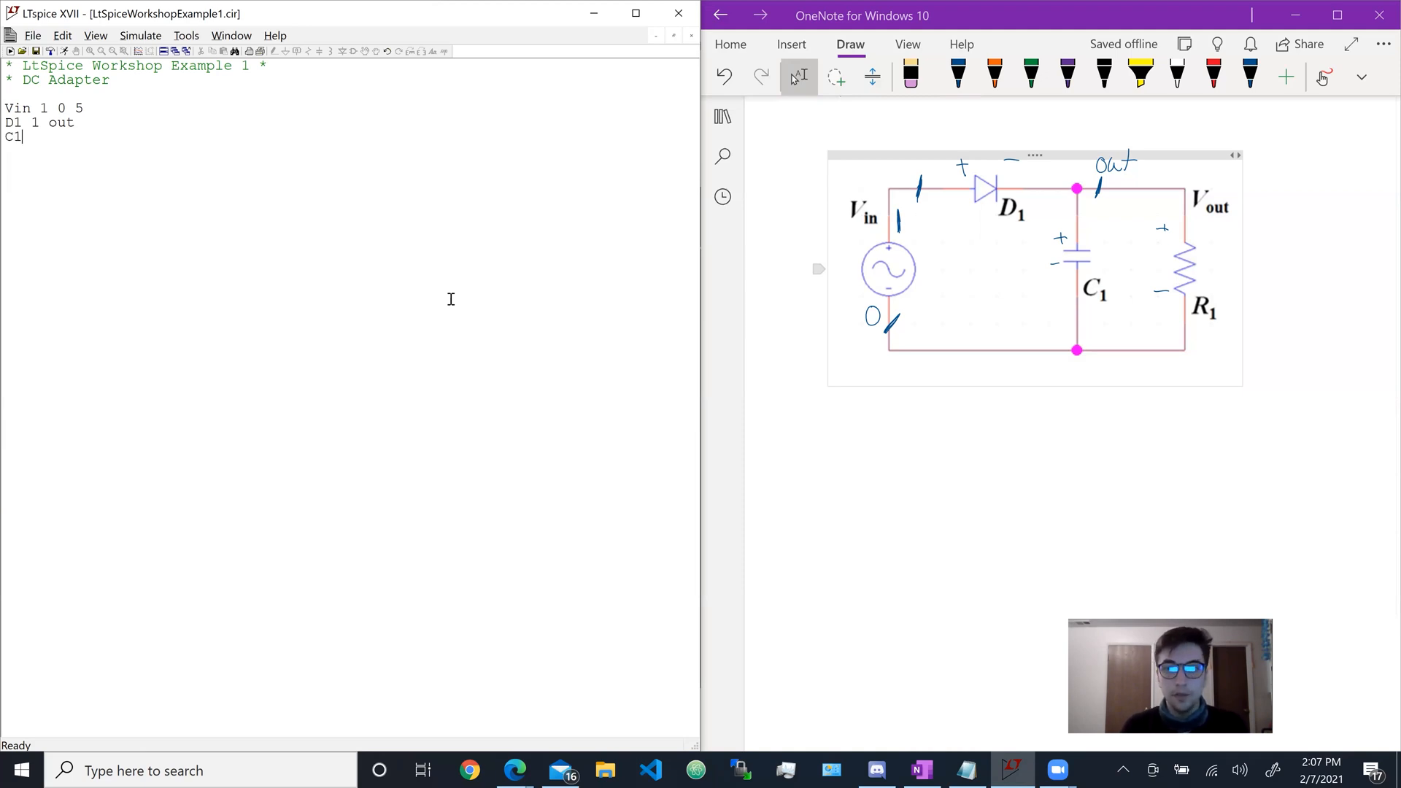
{"action": "type", "text": " out "}
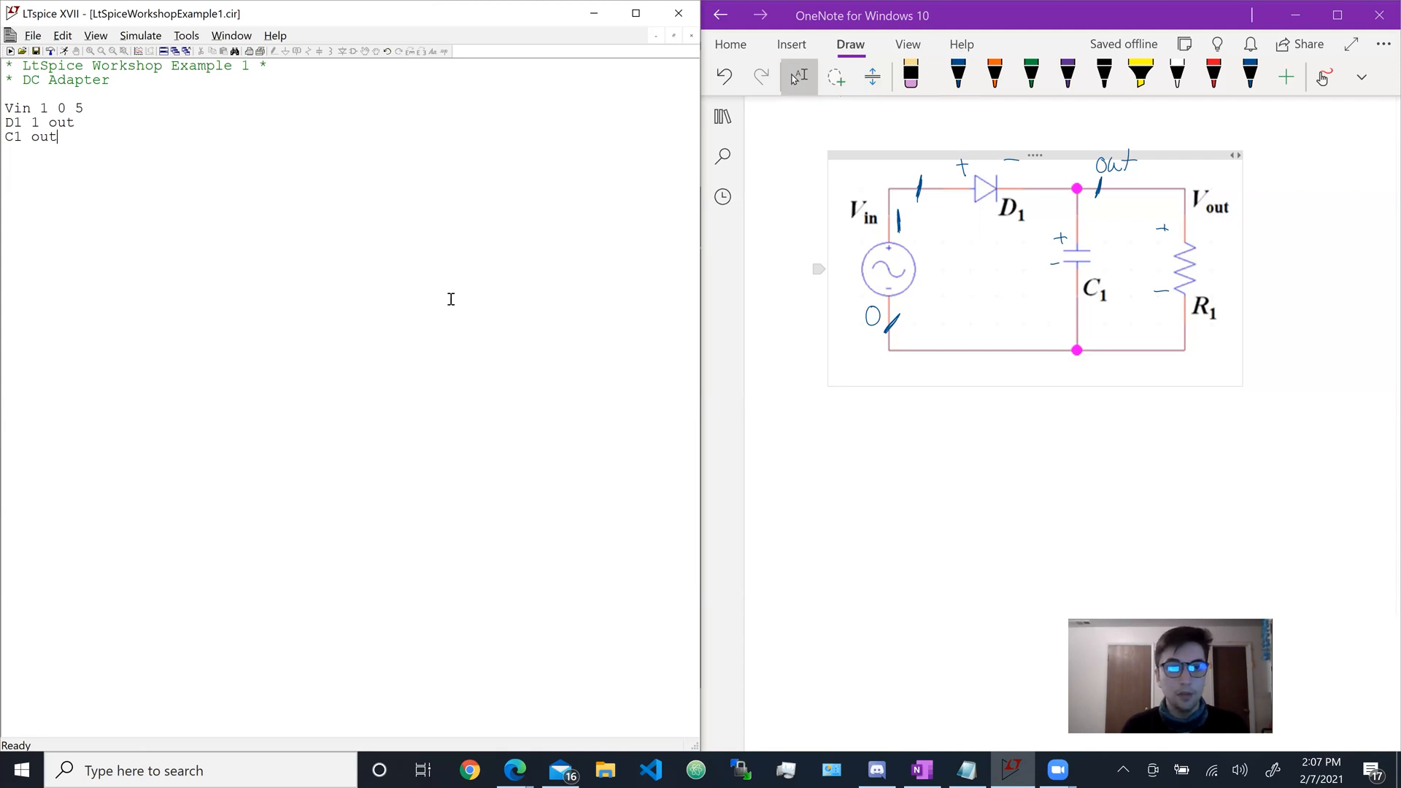
{"action": "type", "text": "0"}
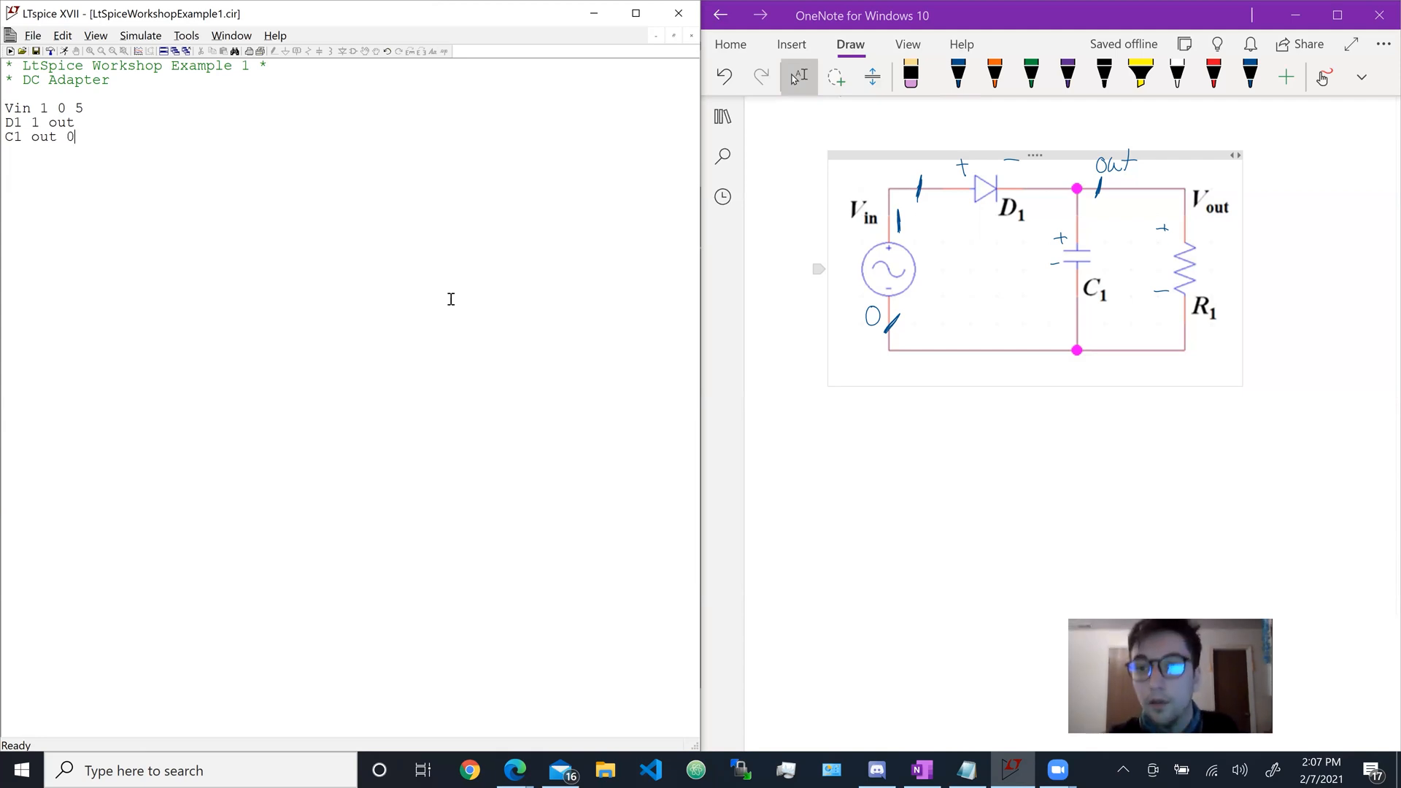
{"action": "left_click_drag", "start_coordinate": [1087, 225], "coordinate": [1097, 223]}
{"action": "left_click_drag", "start_coordinate": [1092, 272], "coordinate": [1094, 274]}
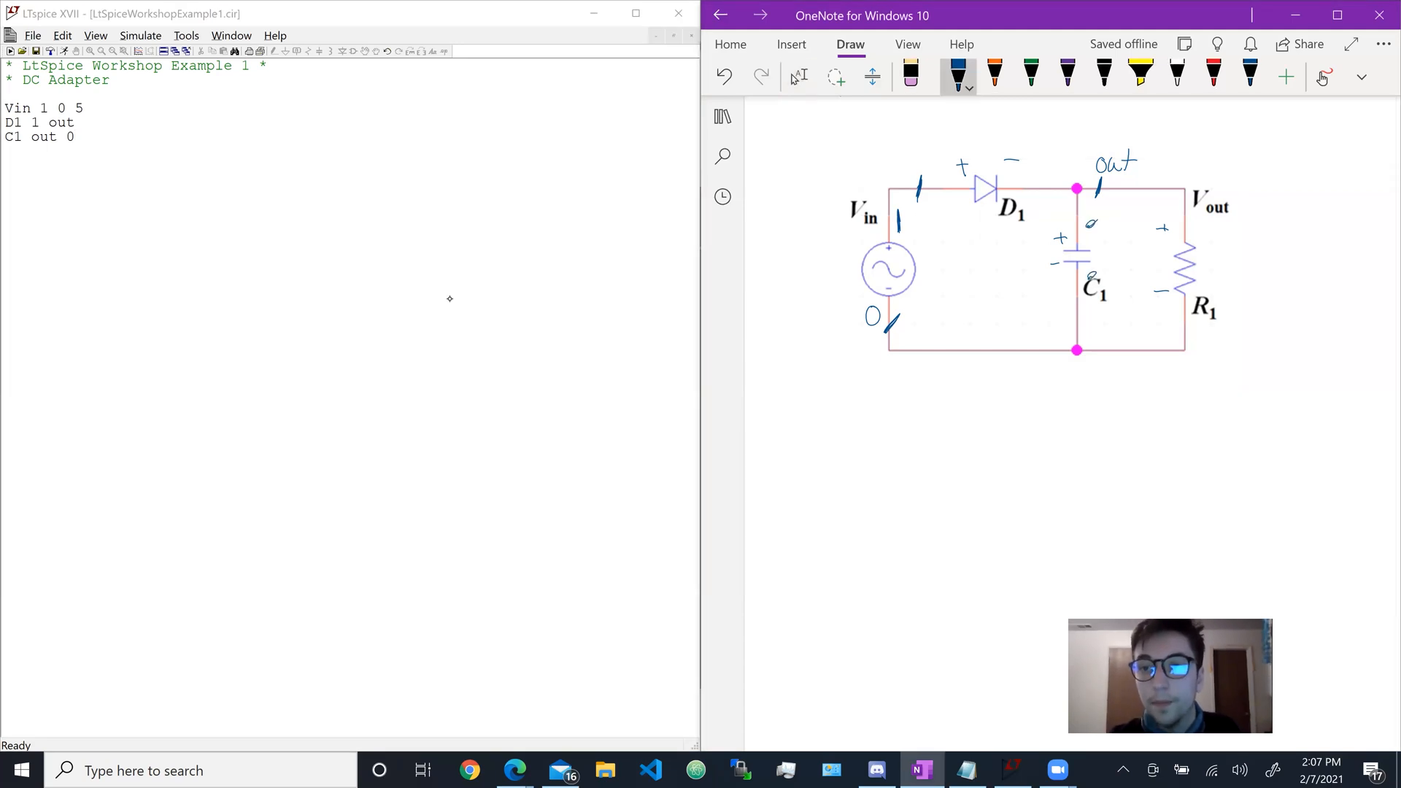
{"action": "key", "text": "ctrl+z"}
{"action": "key", "text": "ctrl+z"}
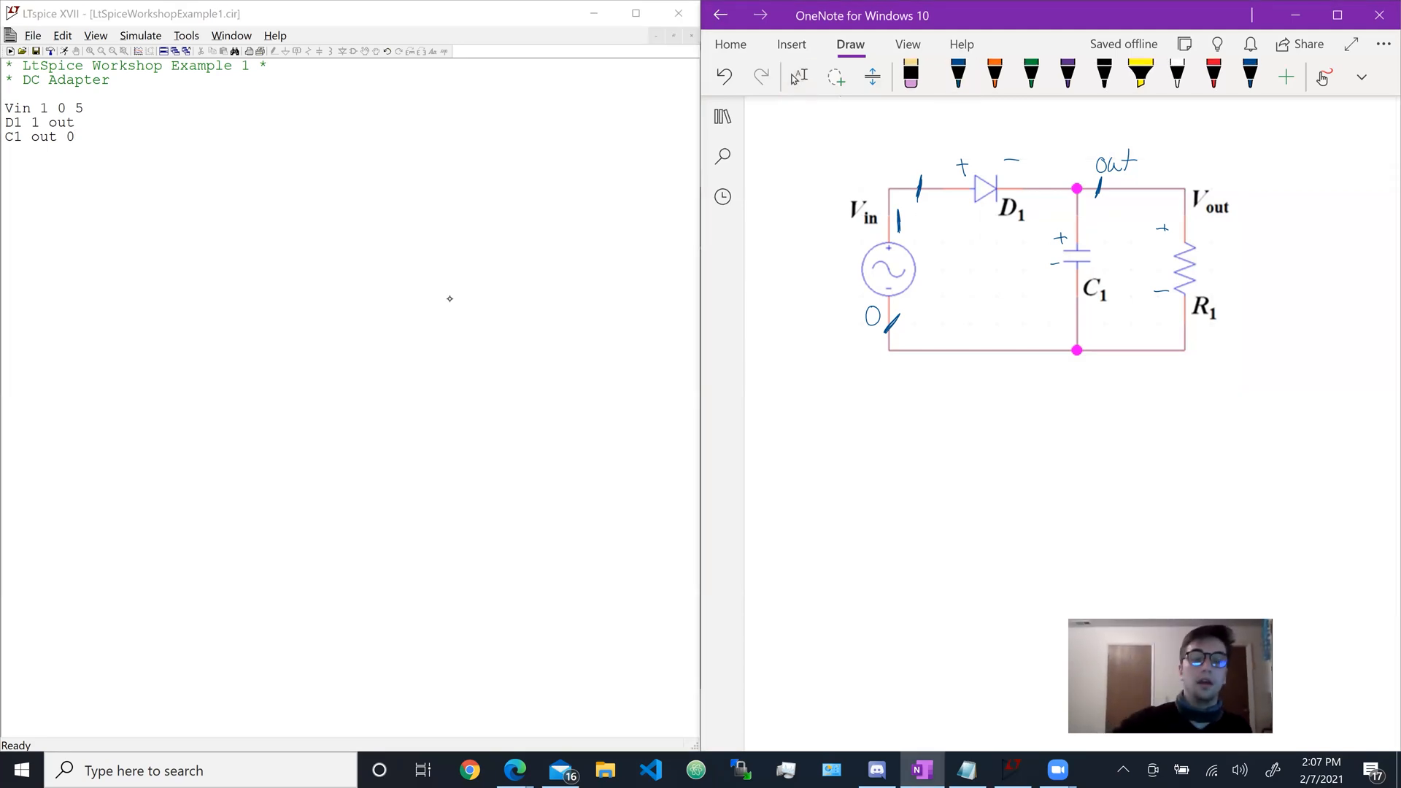
Step: Complete the C1 line in the LTspice netlist with a capacitance of 0.01u
{"action": "left_click", "coordinate": [193, 155]}
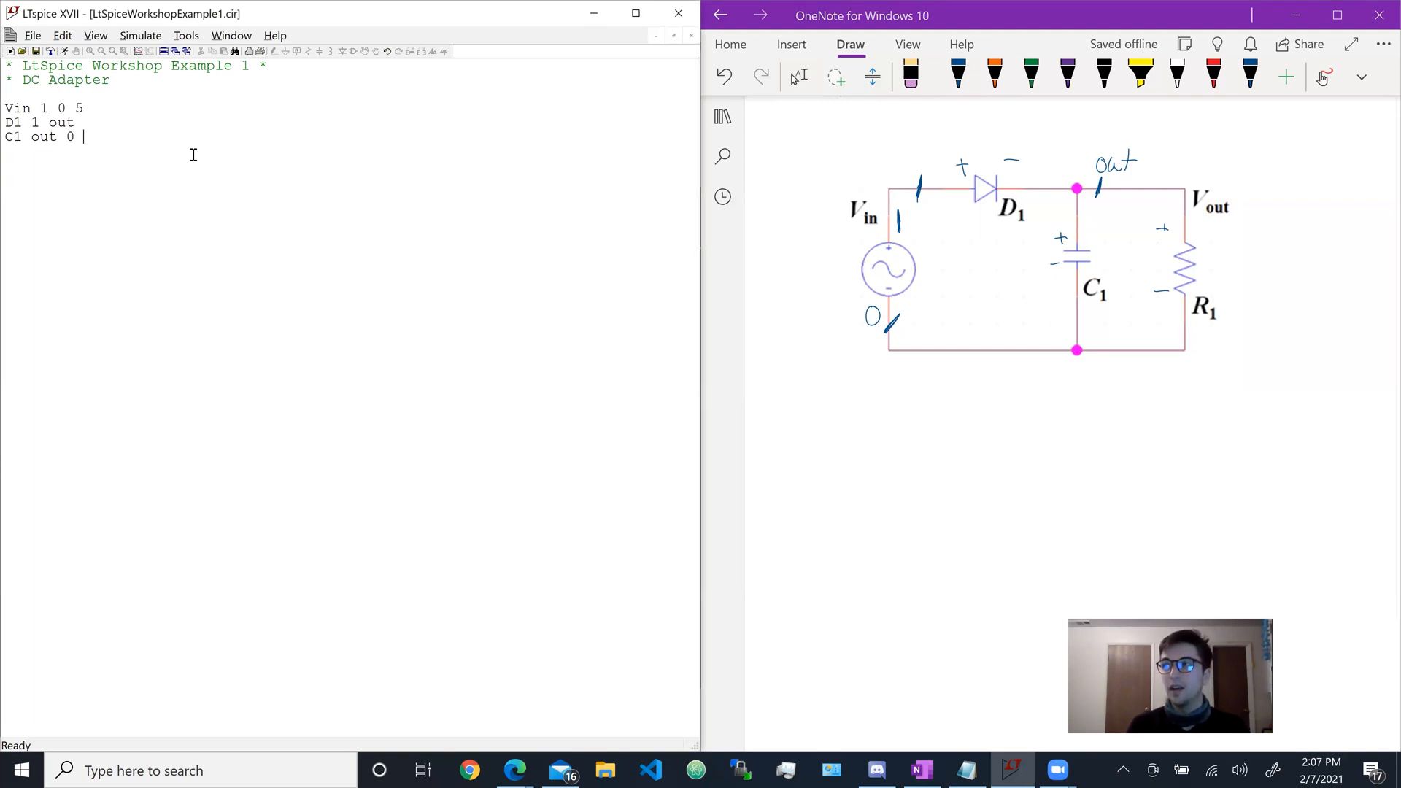
{"action": "type", "text": "0"}
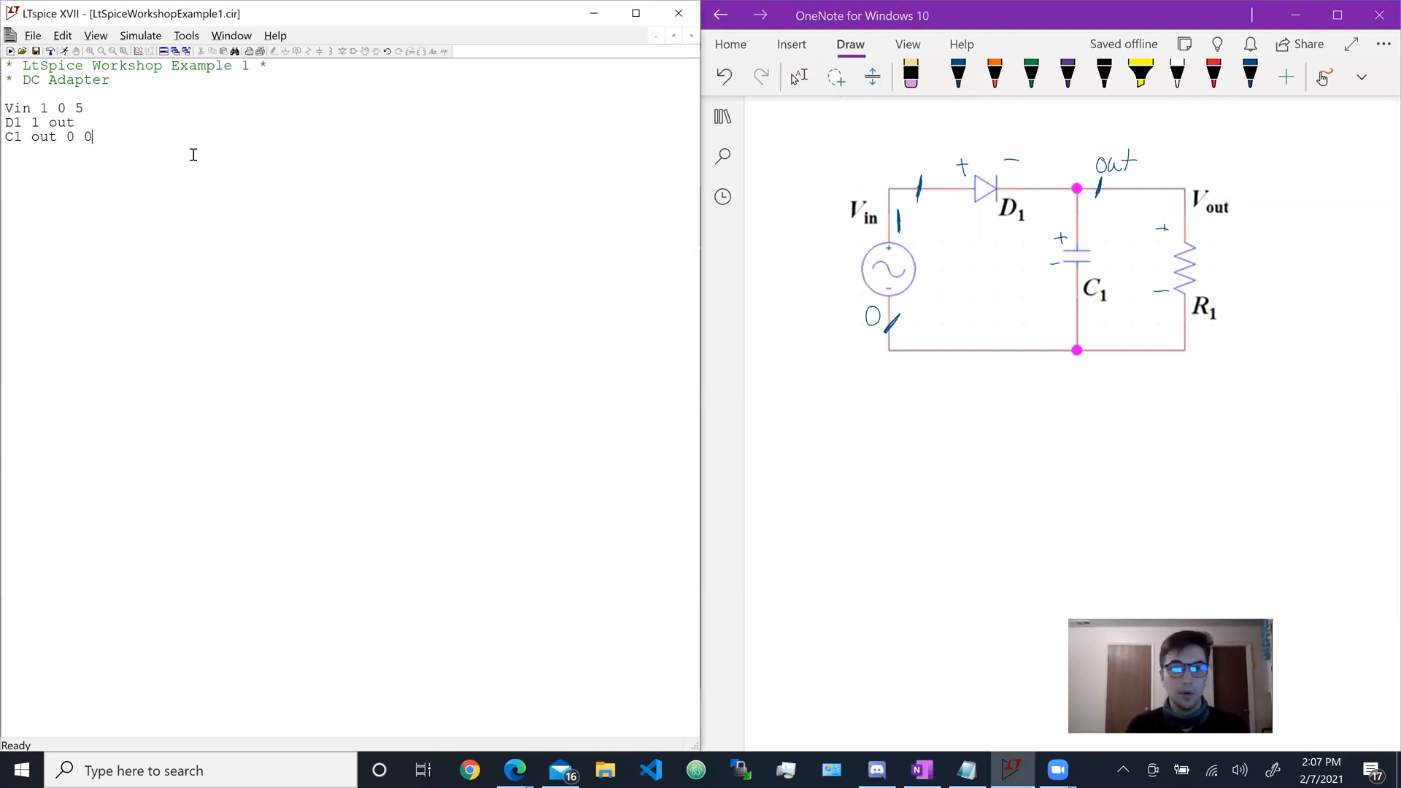
{"action": "type", "text": ".01u "}
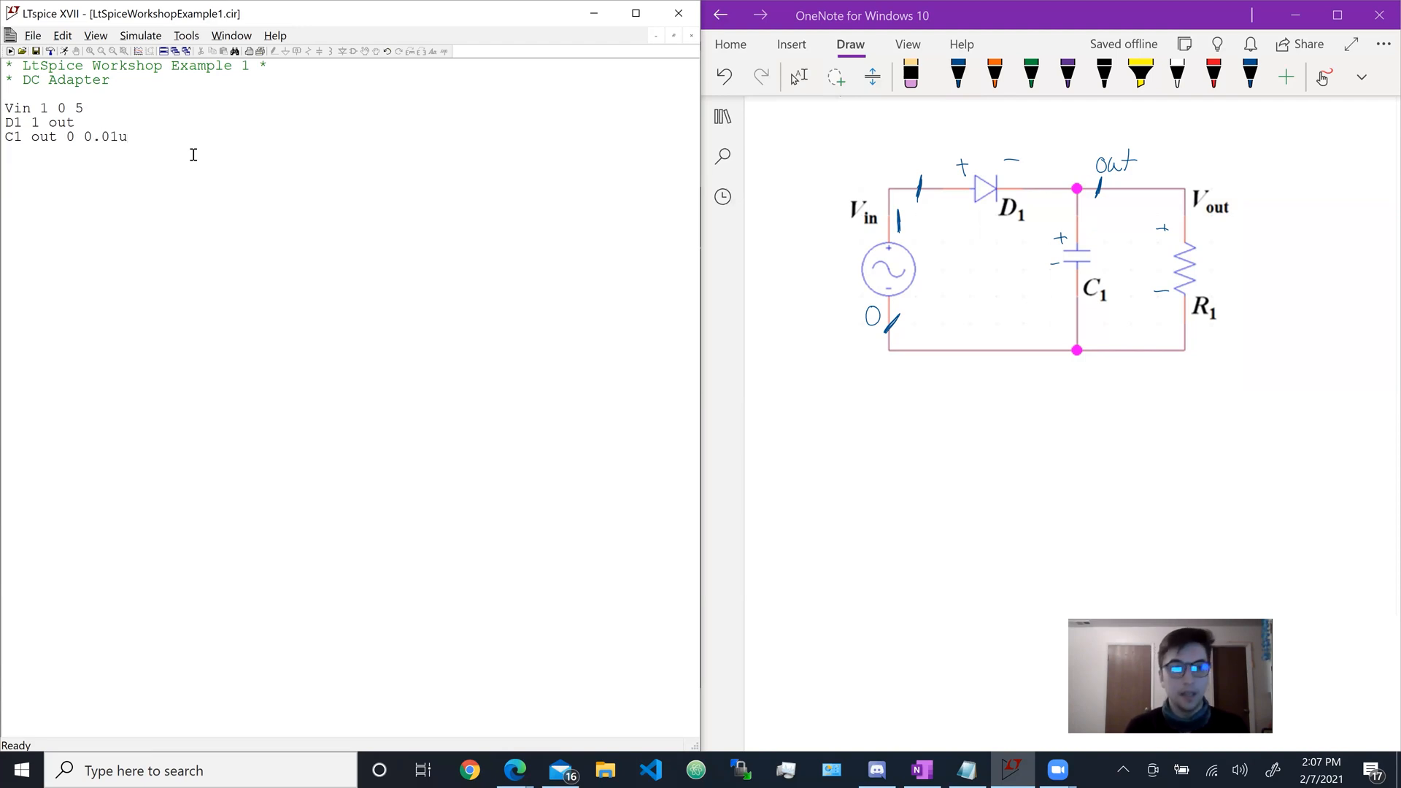
Step: Add the resistor line "R1 out 0 10k" below the capacitor line, followed by a blank line
{"action": "type", "text": "R1 out 0"}
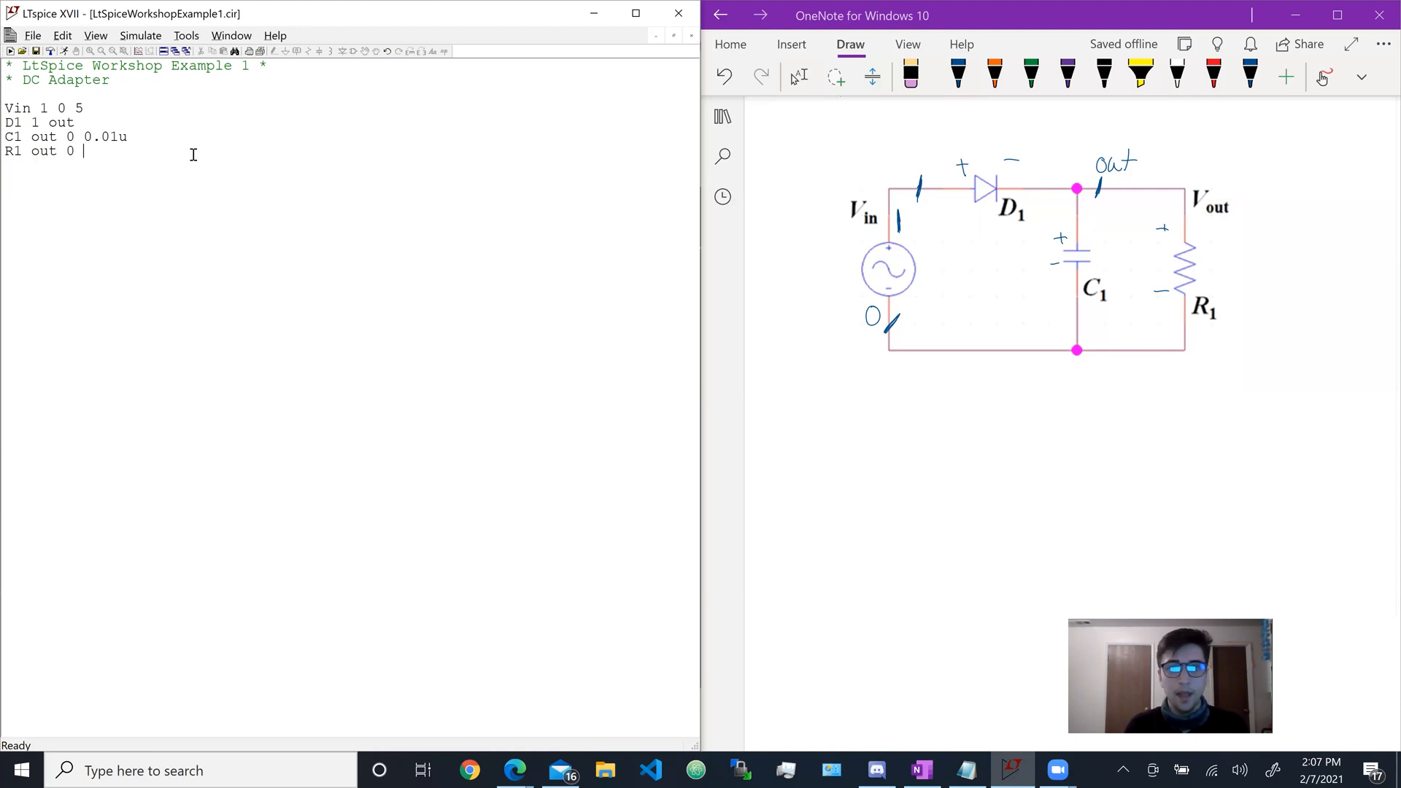
{"action": "type", "text": " 10k"}
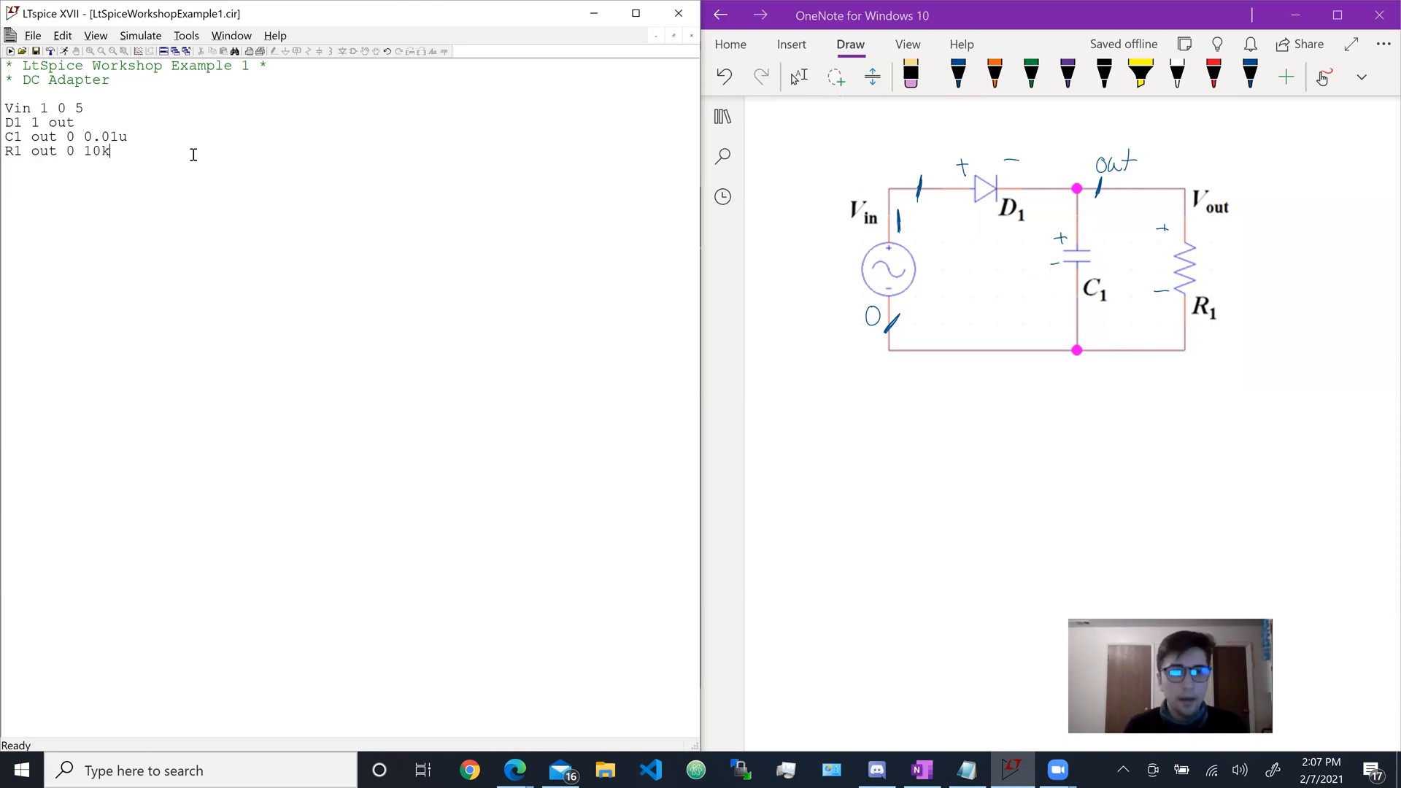
{"action": "key", "text": "Return"}
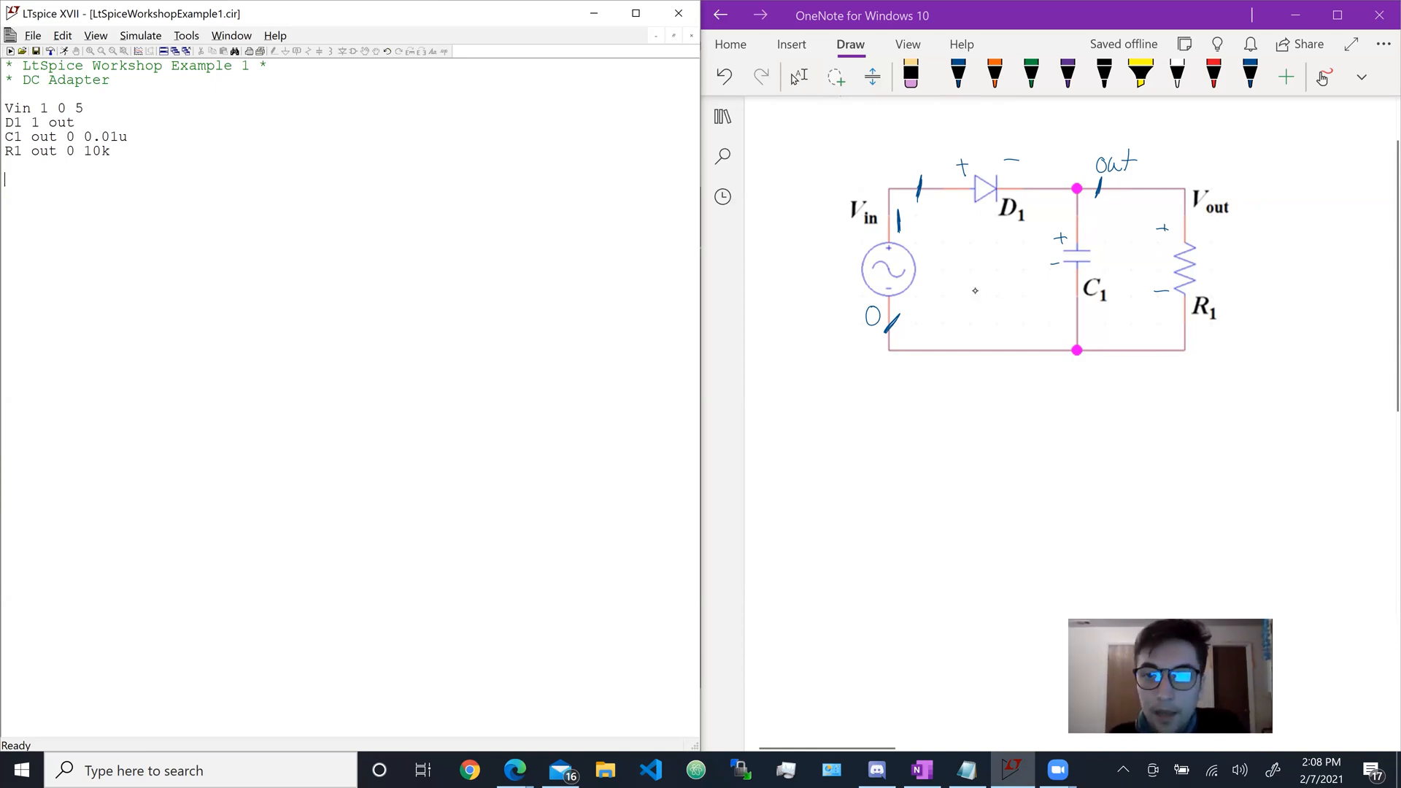
{"action": "left_click_drag", "start_coordinate": [966, 242], "coordinate": [967, 271]}
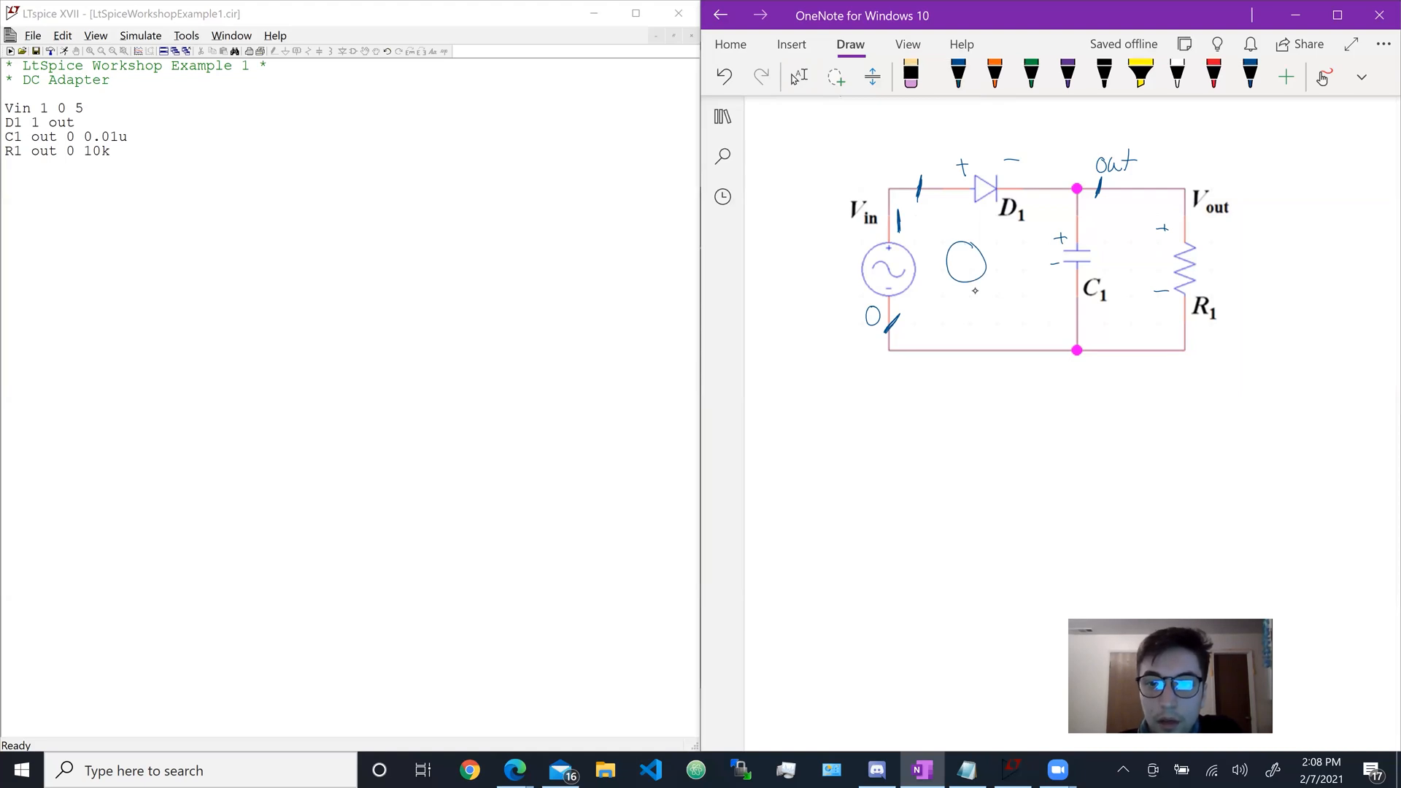
{"action": "key", "text": "ctrl+z"}
{"action": "key", "text": "ctrl+z"}
{"action": "left_click_drag", "start_coordinate": [965, 244], "coordinate": [966, 273]}
{"action": "mouse_move", "coordinate": [962, 264]}
{"action": "left_mouse_down"}
{"action": "mouse_move", "coordinate": [967, 246]}
{"action": "mouse_move", "coordinate": [974, 257]}
{"action": "mouse_move", "coordinate": [952, 241]}
{"action": "mouse_move", "coordinate": [979, 236]}
{"action": "left_mouse_up"}
{"action": "key", "text": "ctrl+z"}
{"action": "key", "text": "ctrl+z"}
{"action": "key", "text": "ctrl+z"}
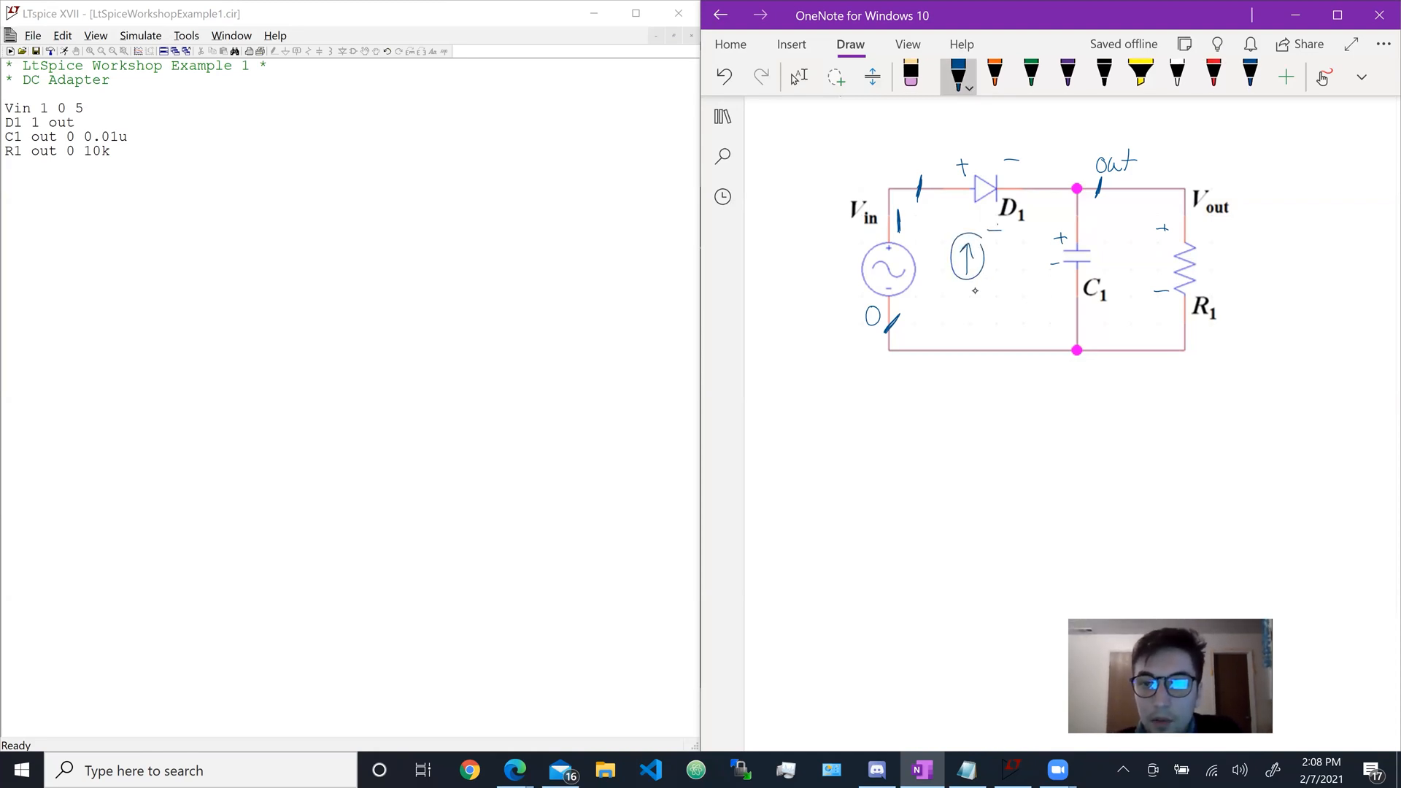
{"action": "left_click_drag", "start_coordinate": [993, 272], "coordinate": [1005, 272]}
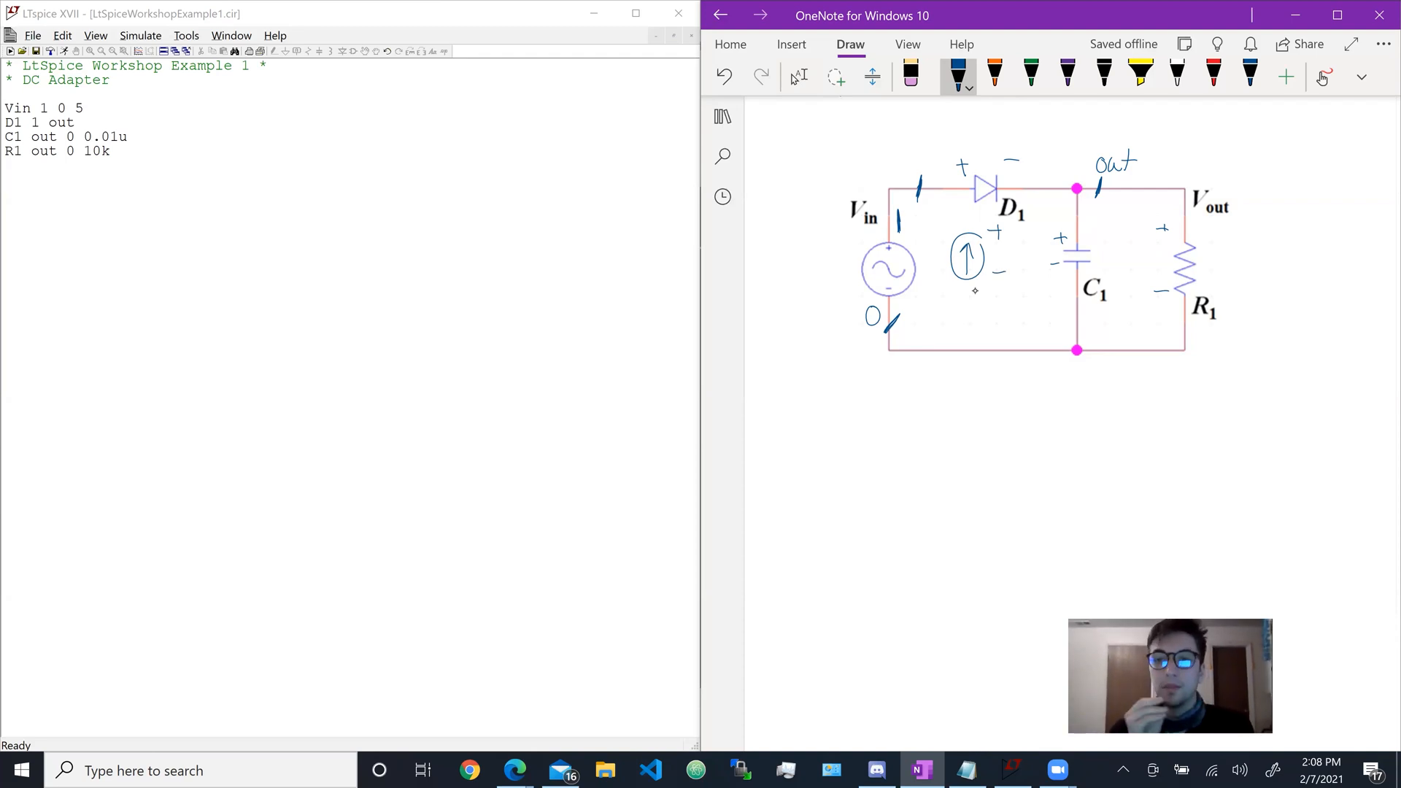
{"action": "left_click_drag", "start_coordinate": [991, 233], "coordinate": [967, 259]}
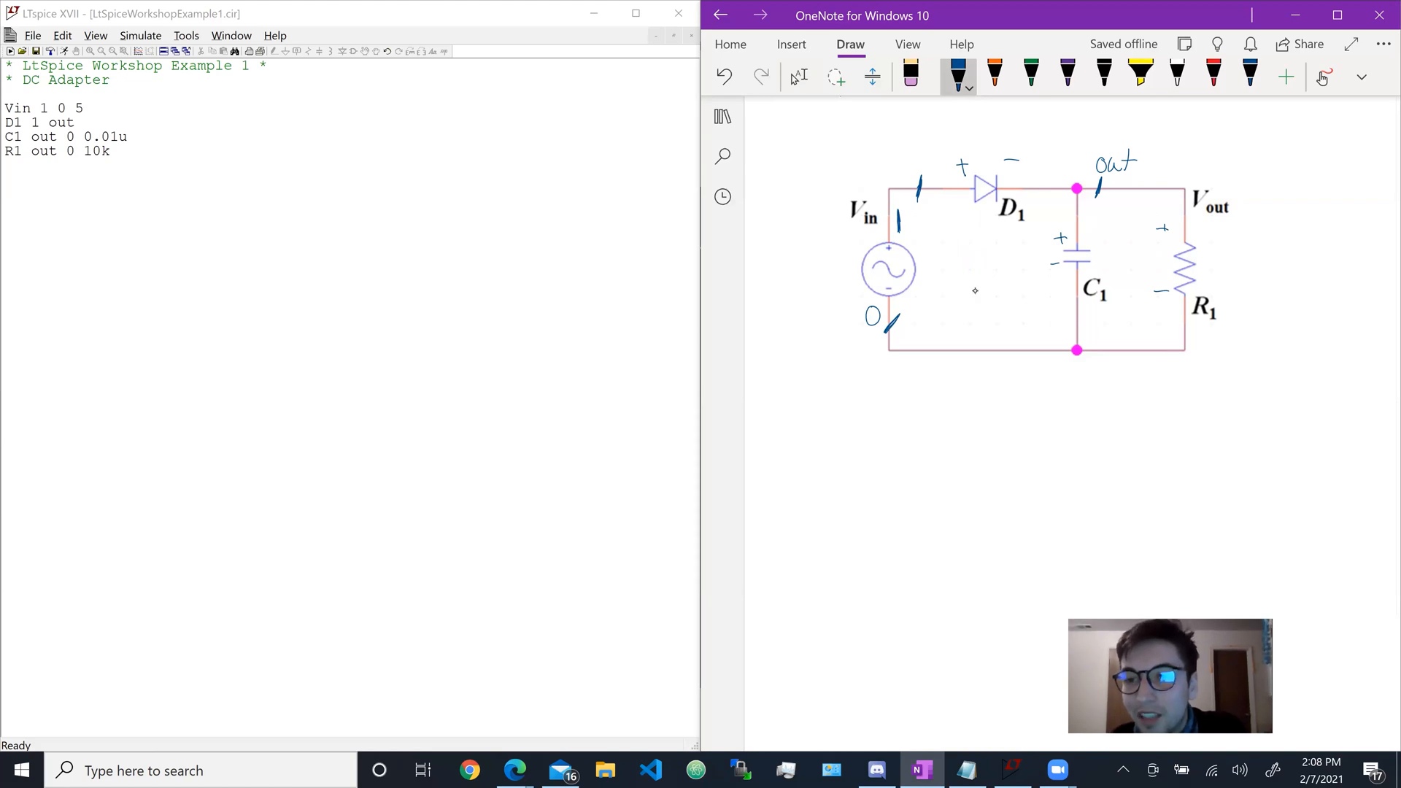
Step: In the OneNote circuit diagram, draw downward current arrows beside C1 and R1, and label the source's wires 5V above and 0 below
{"action": "mouse_move", "coordinate": [1208, 232]}
{"action": "left_mouse_down"}
{"action": "mouse_move", "coordinate": [1215, 279]}
{"action": "mouse_move", "coordinate": [1221, 269]}
{"action": "left_mouse_up"}
{"action": "left_click_drag", "start_coordinate": [1099, 234], "coordinate": [1110, 264]}
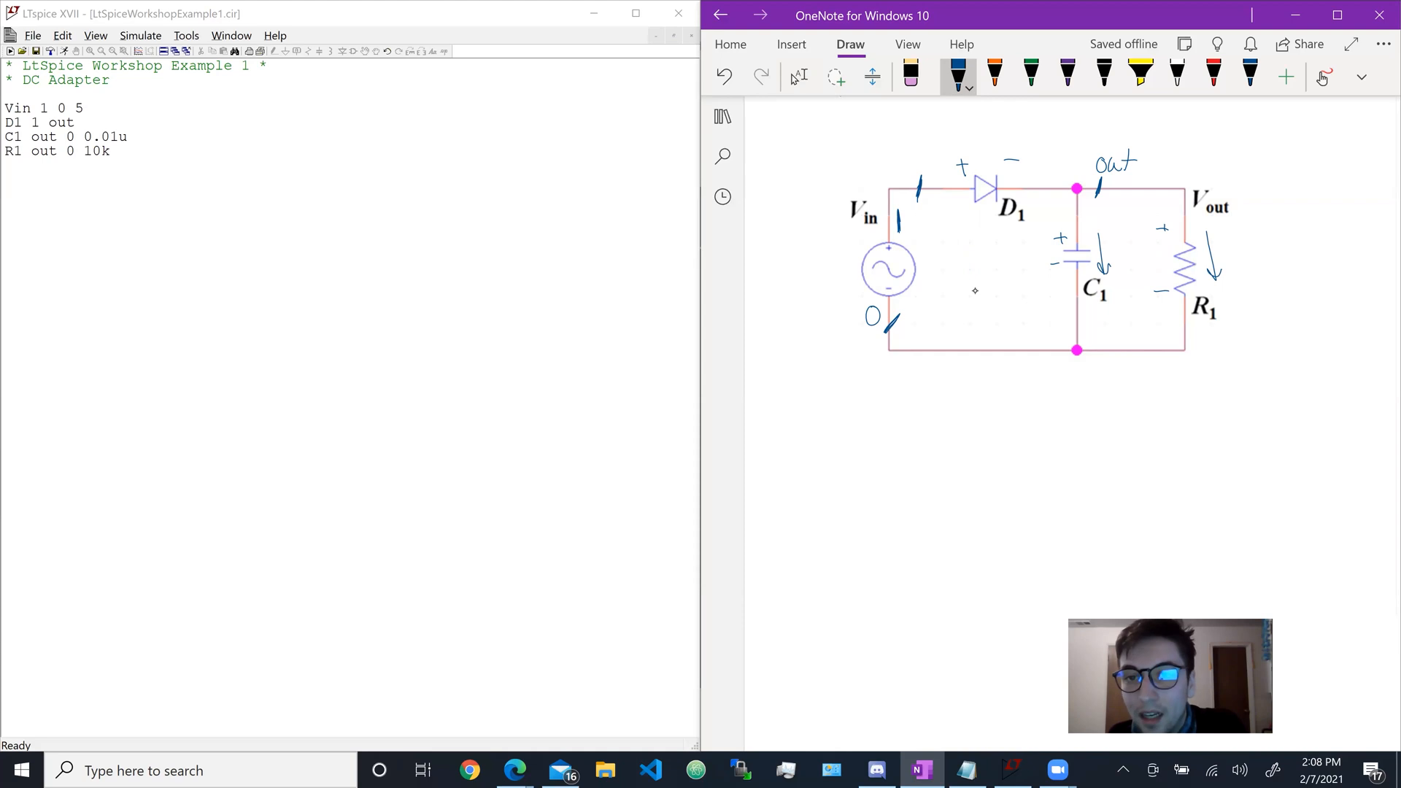
{"action": "mouse_move", "coordinate": [876, 166]}
{"action": "left_mouse_down"}
{"action": "mouse_move", "coordinate": [867, 190]}
{"action": "mouse_move", "coordinate": [897, 167]}
{"action": "left_mouse_up"}
{"action": "left_click_drag", "start_coordinate": [905, 362], "coordinate": [902, 364]}
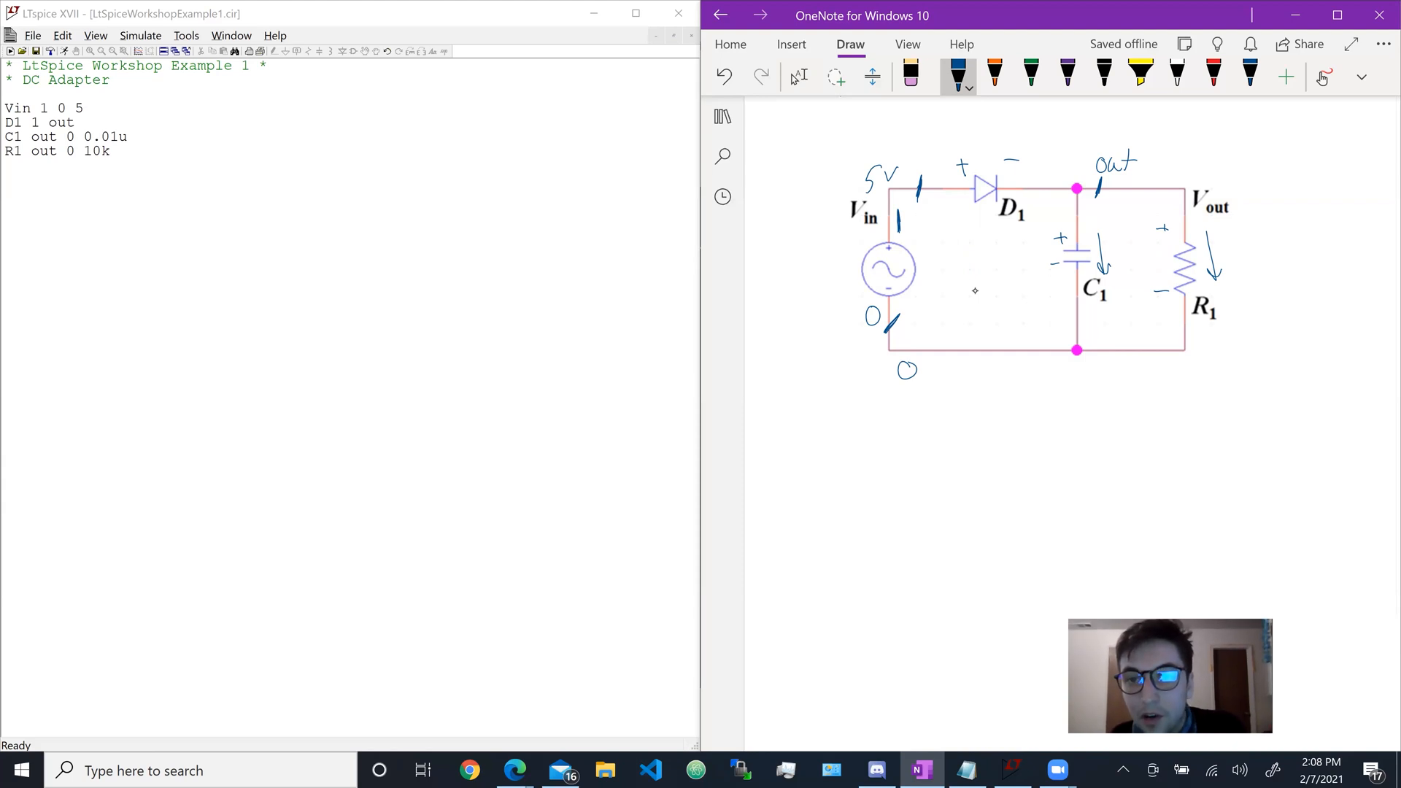
Step: Sketch a current source with an upward arrow beside the Vin source, marking plus at its upper end and minus at its lower end
{"action": "mouse_move", "coordinate": [956, 249]}
{"action": "left_mouse_down"}
{"action": "mouse_move", "coordinate": [949, 292]}
{"action": "mouse_move", "coordinate": [965, 257]}
{"action": "mouse_move", "coordinate": [951, 251]}
{"action": "left_mouse_up"}
{"action": "left_click_drag", "start_coordinate": [942, 266], "coordinate": [982, 289]}
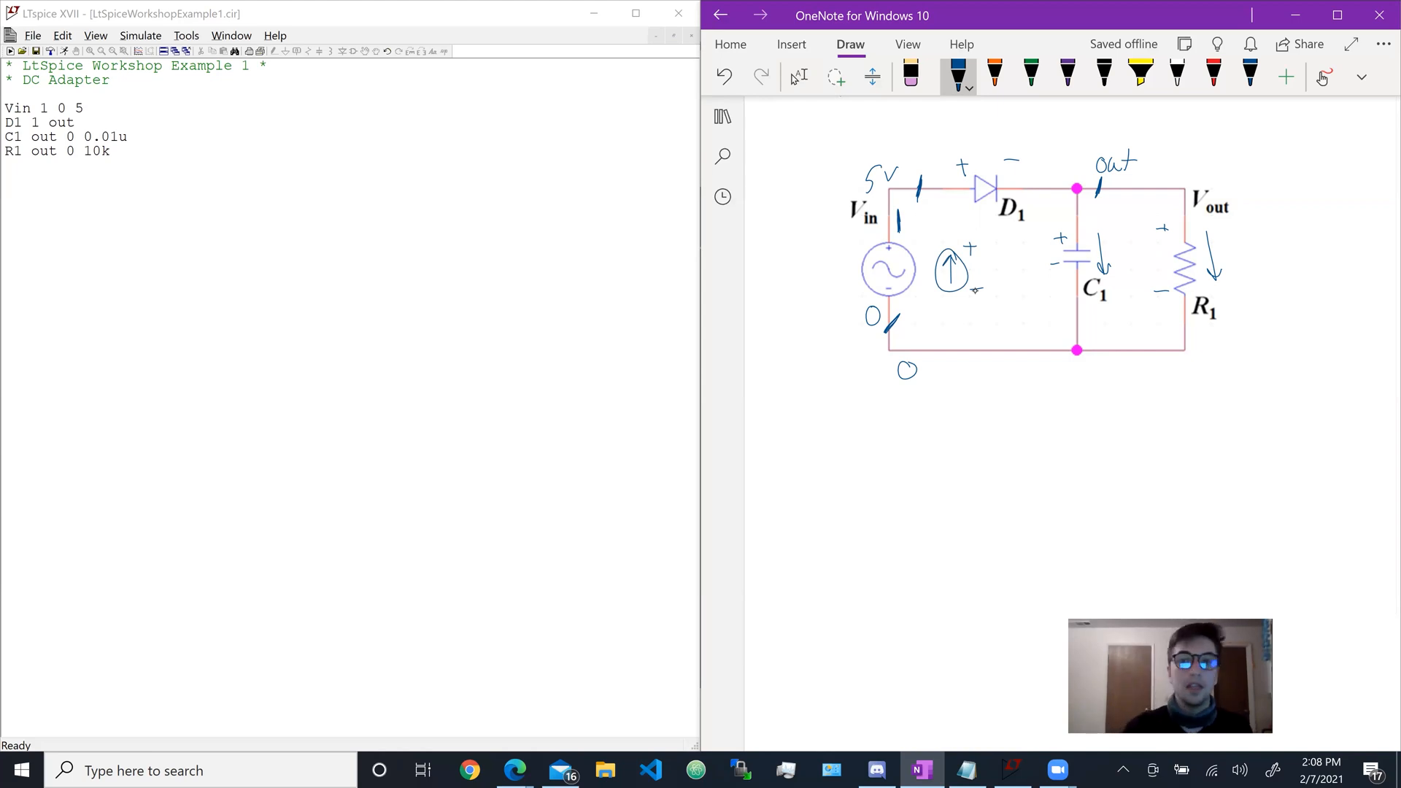
{"action": "left_click", "coordinate": [8, 109]}
{"action": "key", "text": "BackSpace"}
{"action": "type", "text": "C"}
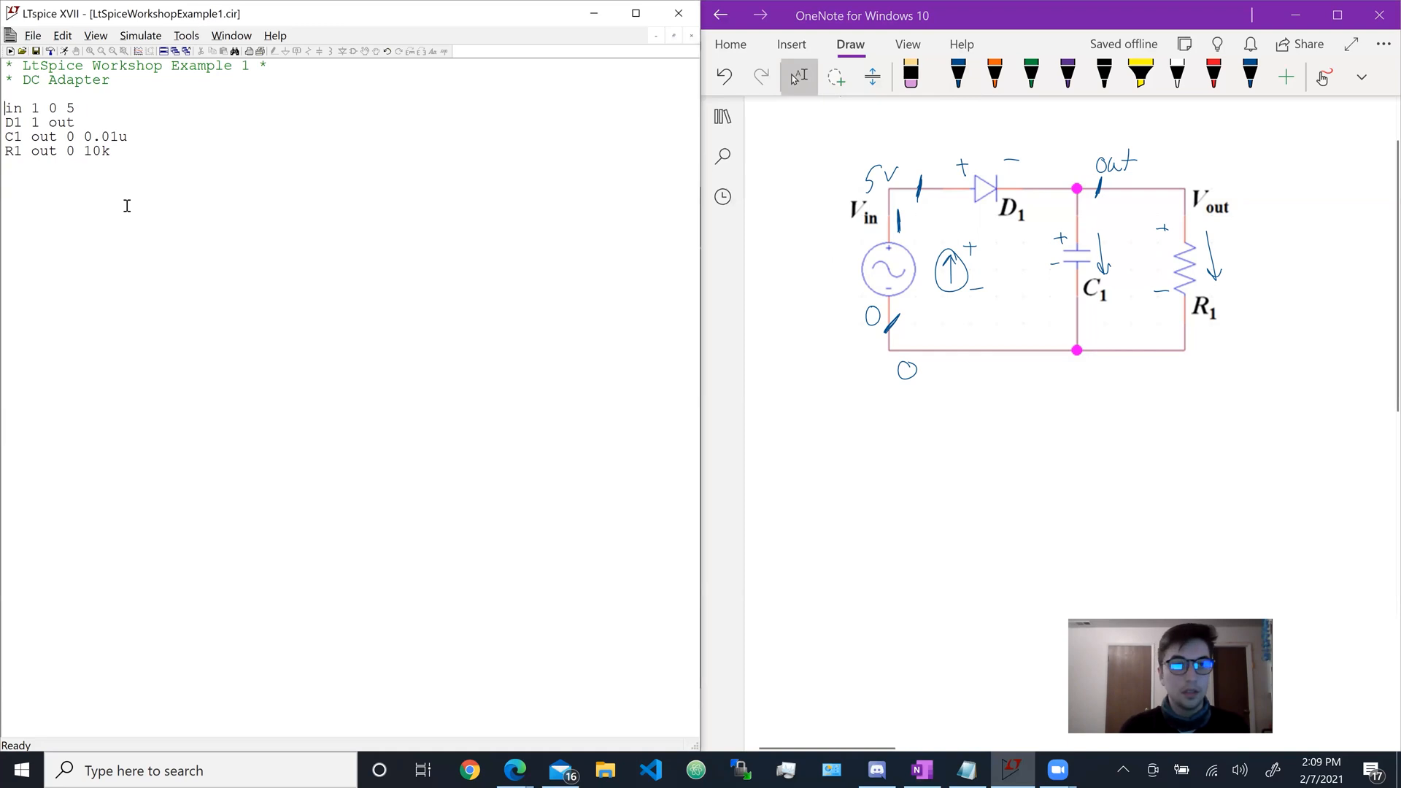
{"action": "key", "text": "BackSpace"}
{"action": "type", "text": "I"}
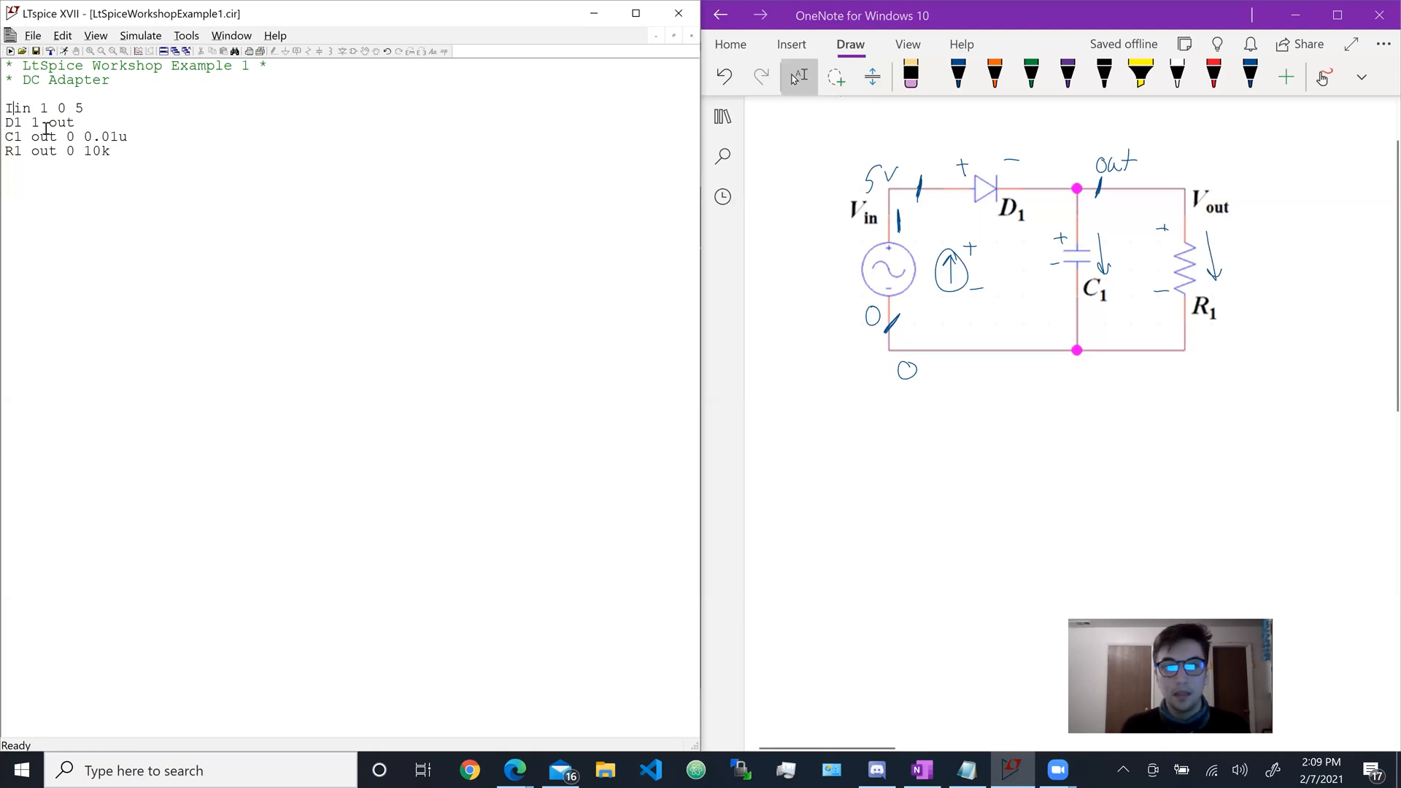
{"action": "key", "text": "BackSpace"}
{"action": "type", "text": "V"}
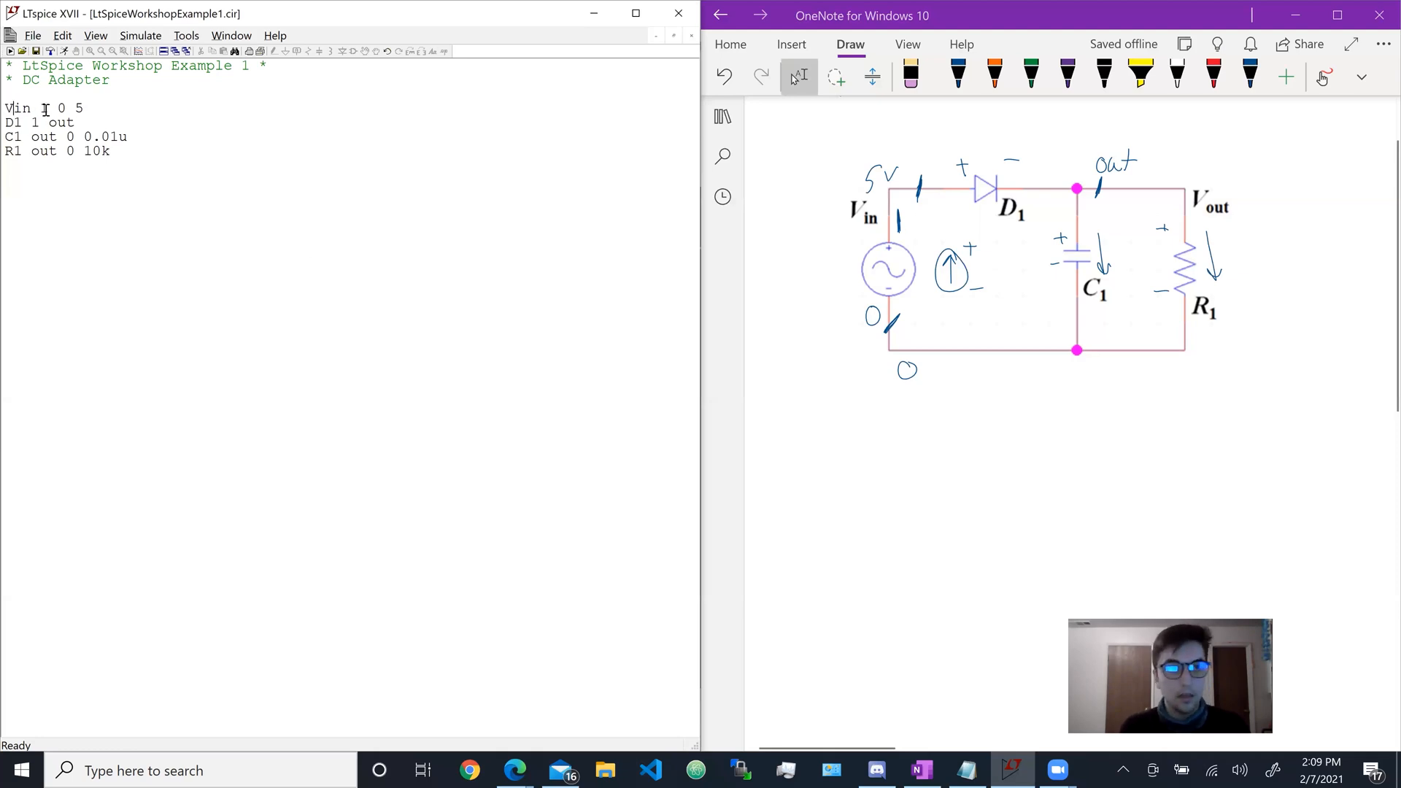
Step: Undo the current source sketch beside Vin in the OneNote circuit diagram, including its arrow and plus and minus marks
{"action": "left_click", "coordinate": [996, 317]}
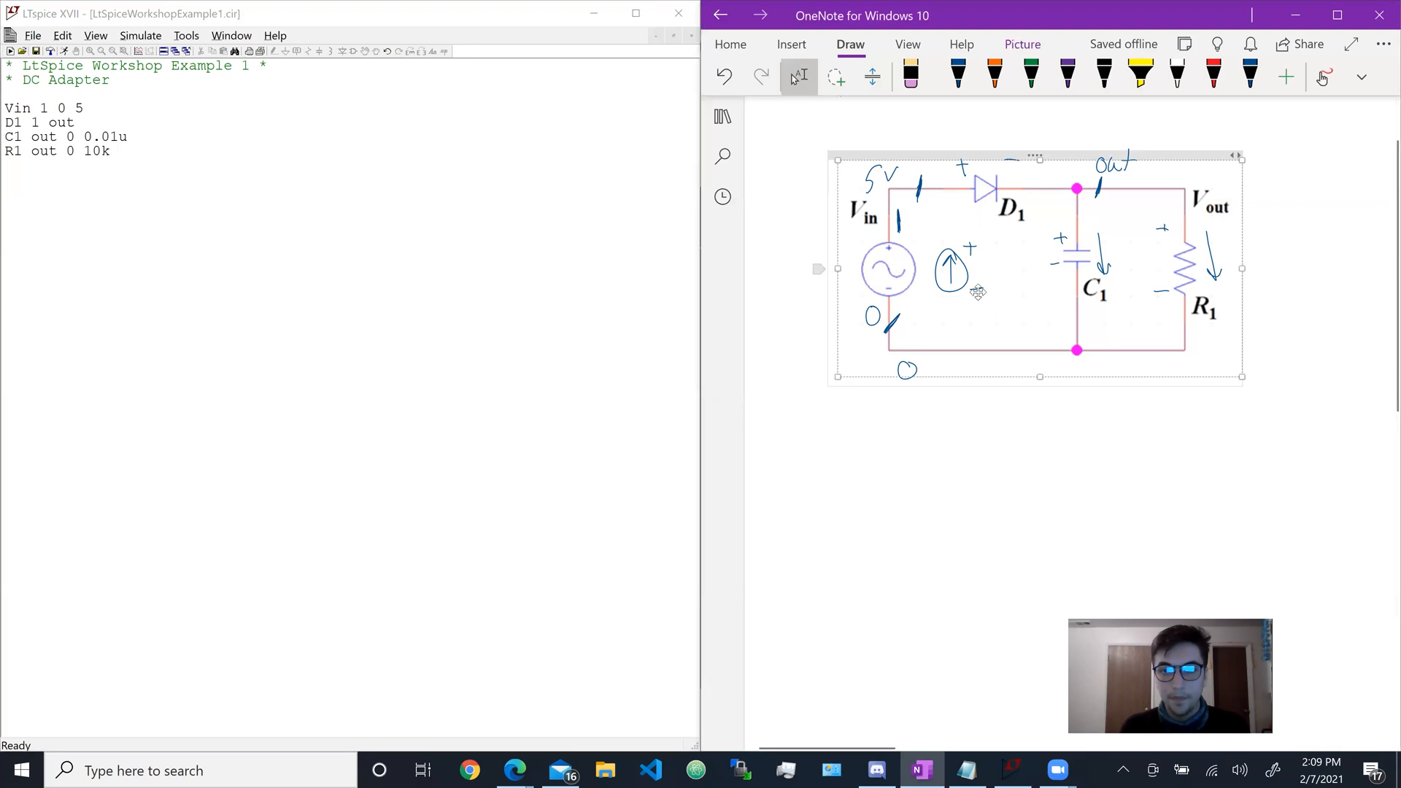
{"action": "left_click", "coordinate": [1011, 456]}
{"action": "key", "text": "ctrl+a"}
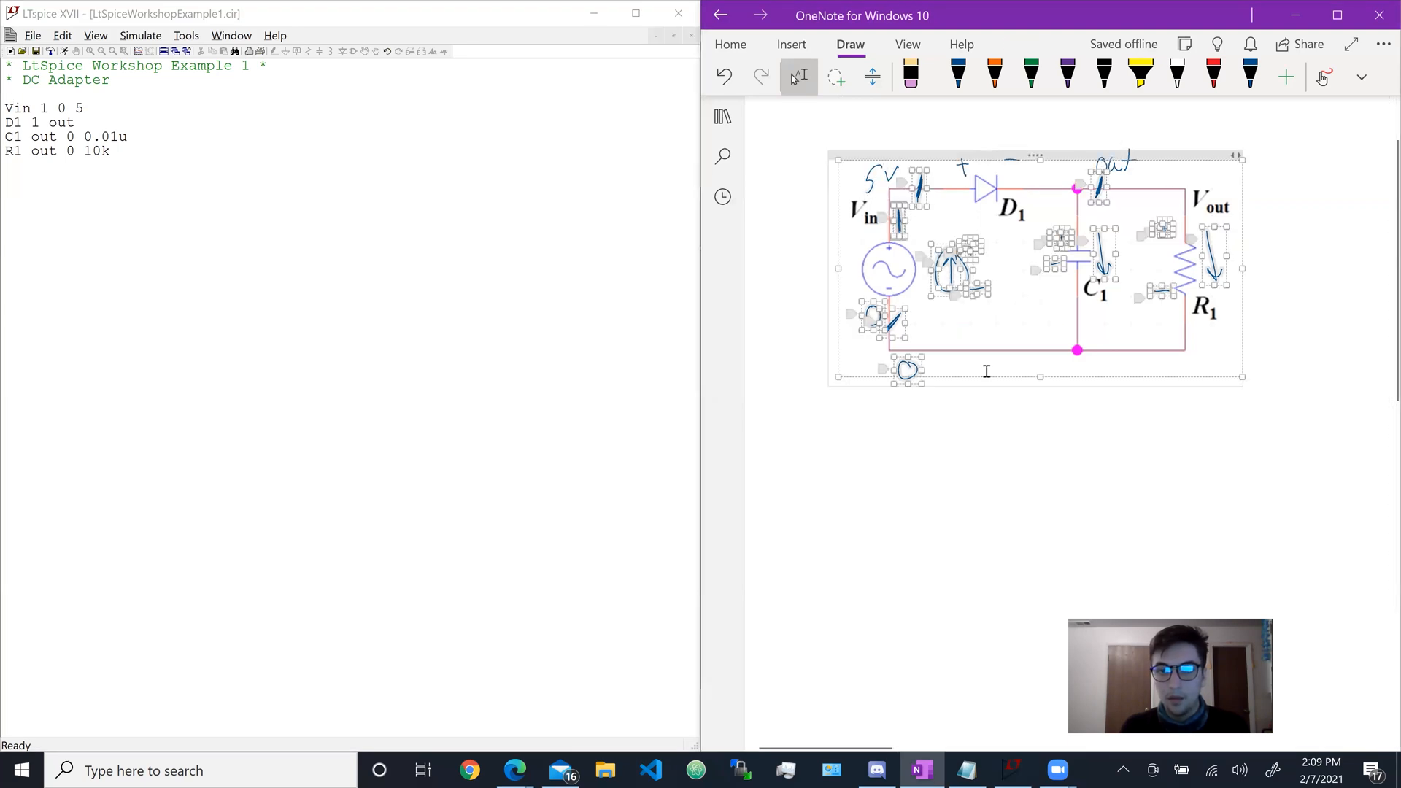
{"action": "left_click", "coordinate": [986, 522]}
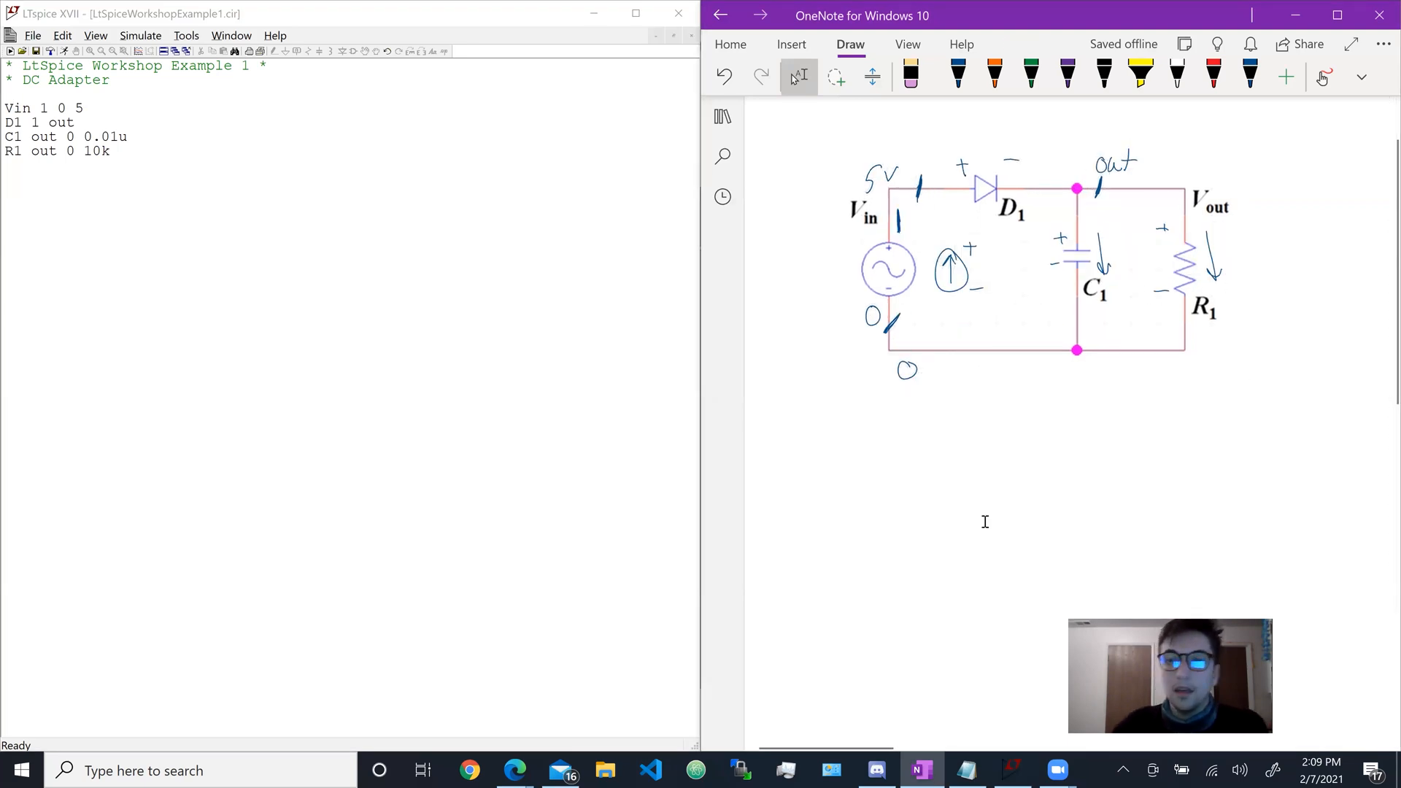
{"action": "key", "text": "ctrl+z"}
{"action": "key", "text": "ctrl+z"}
{"action": "key", "text": "ctrl+z"}
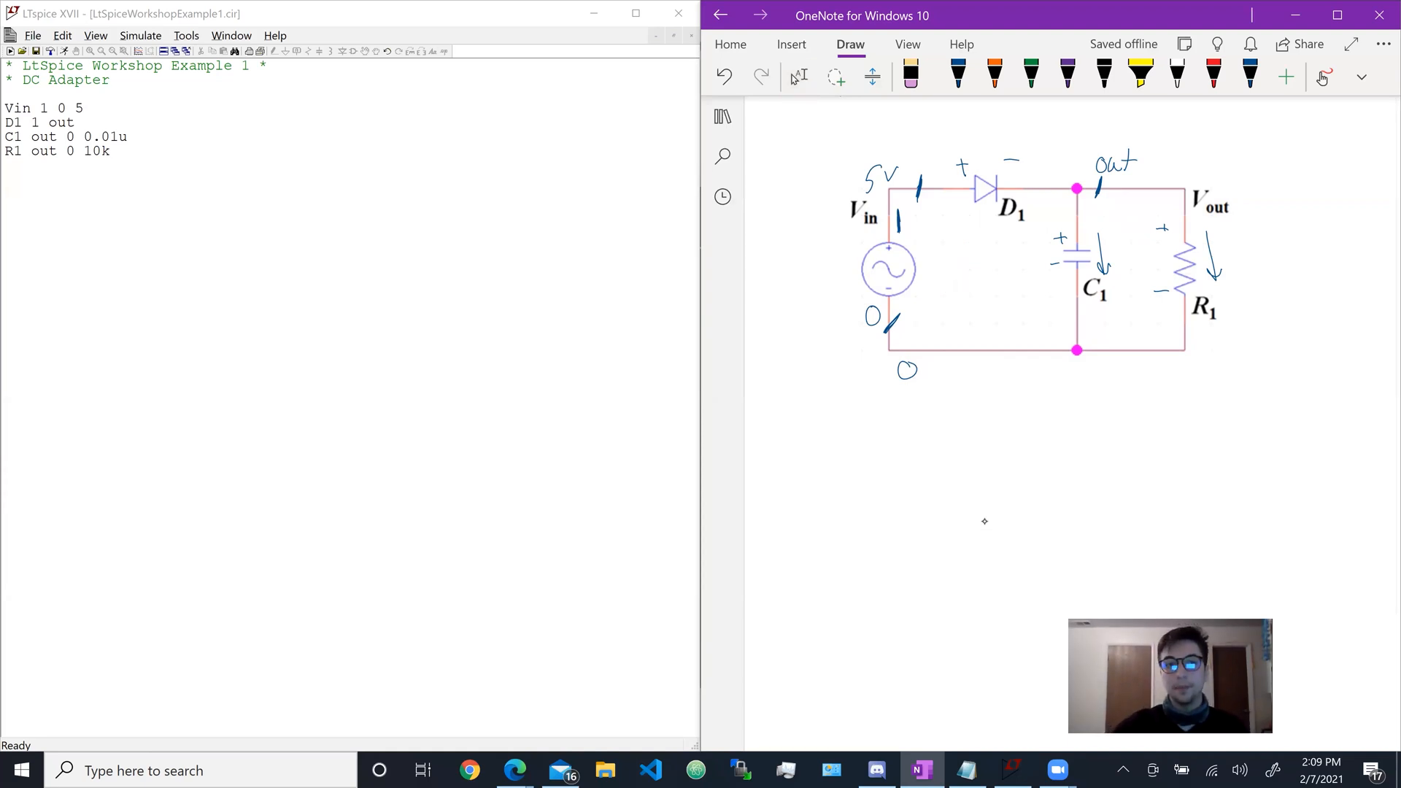
{"action": "key", "text": "Escape"}
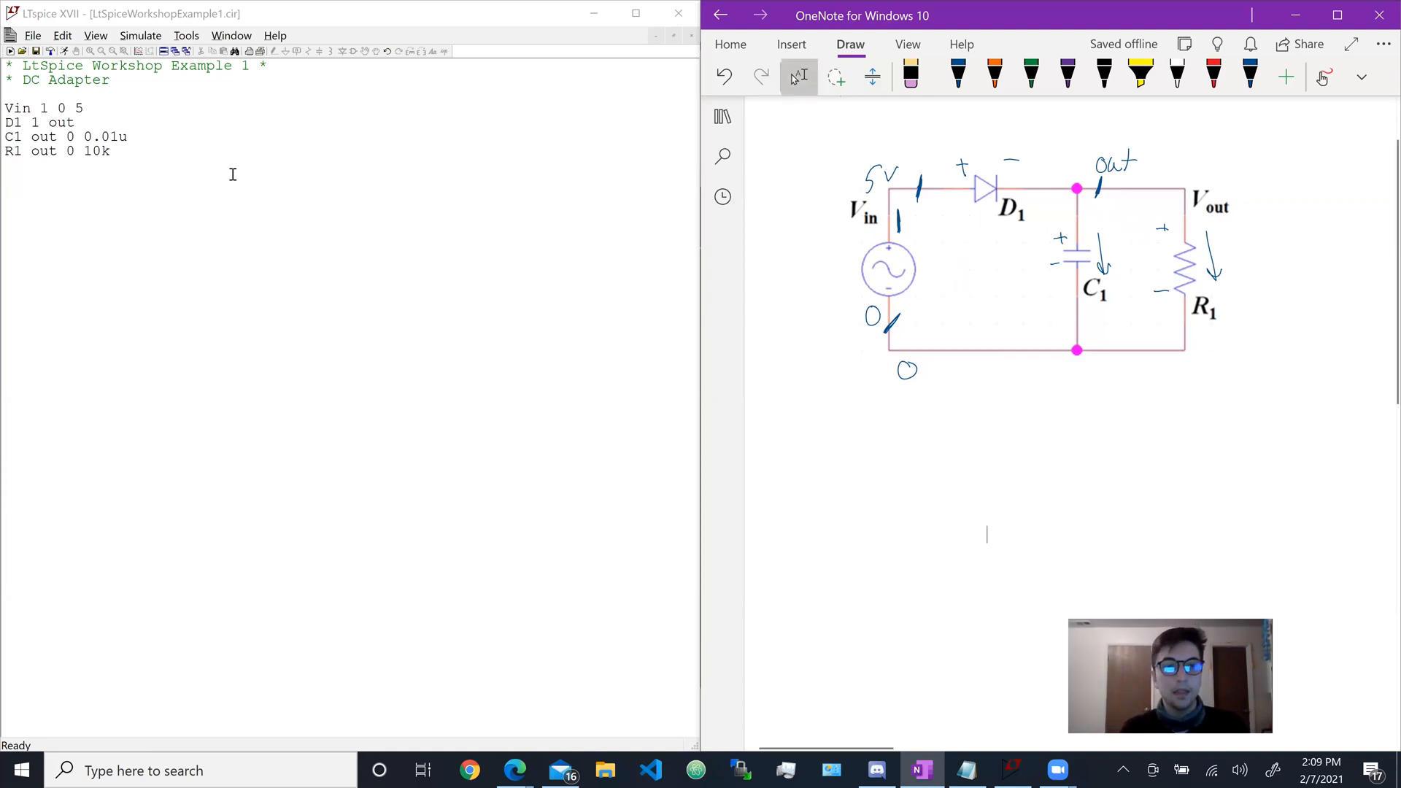
Step: Review the D1 line in the LTspice netlist and insert an extra blank line between the DC Adapter comment and the Vin line
{"action": "left_click", "coordinate": [138, 152]}
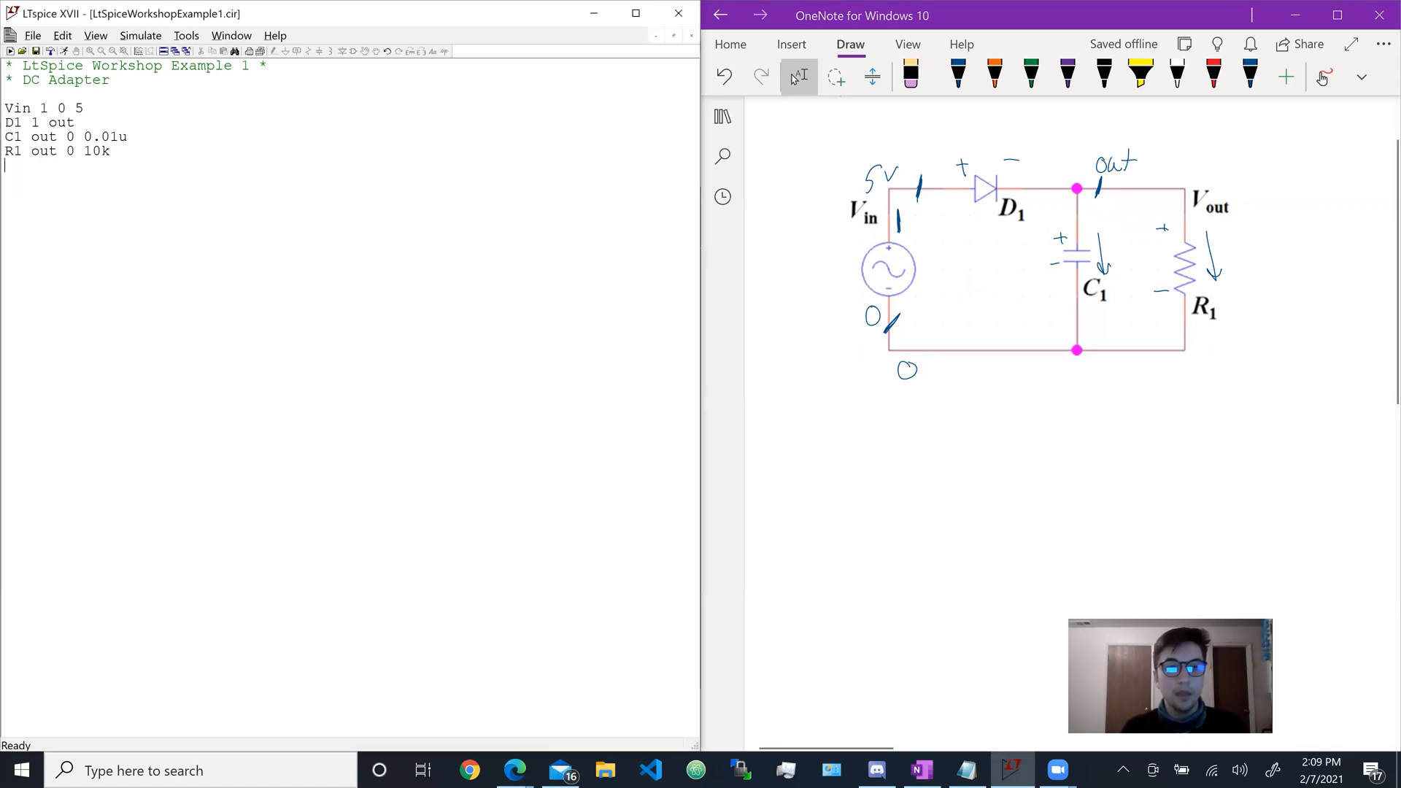
{"action": "left_click_drag", "start_coordinate": [6, 122], "coordinate": [87, 123]}
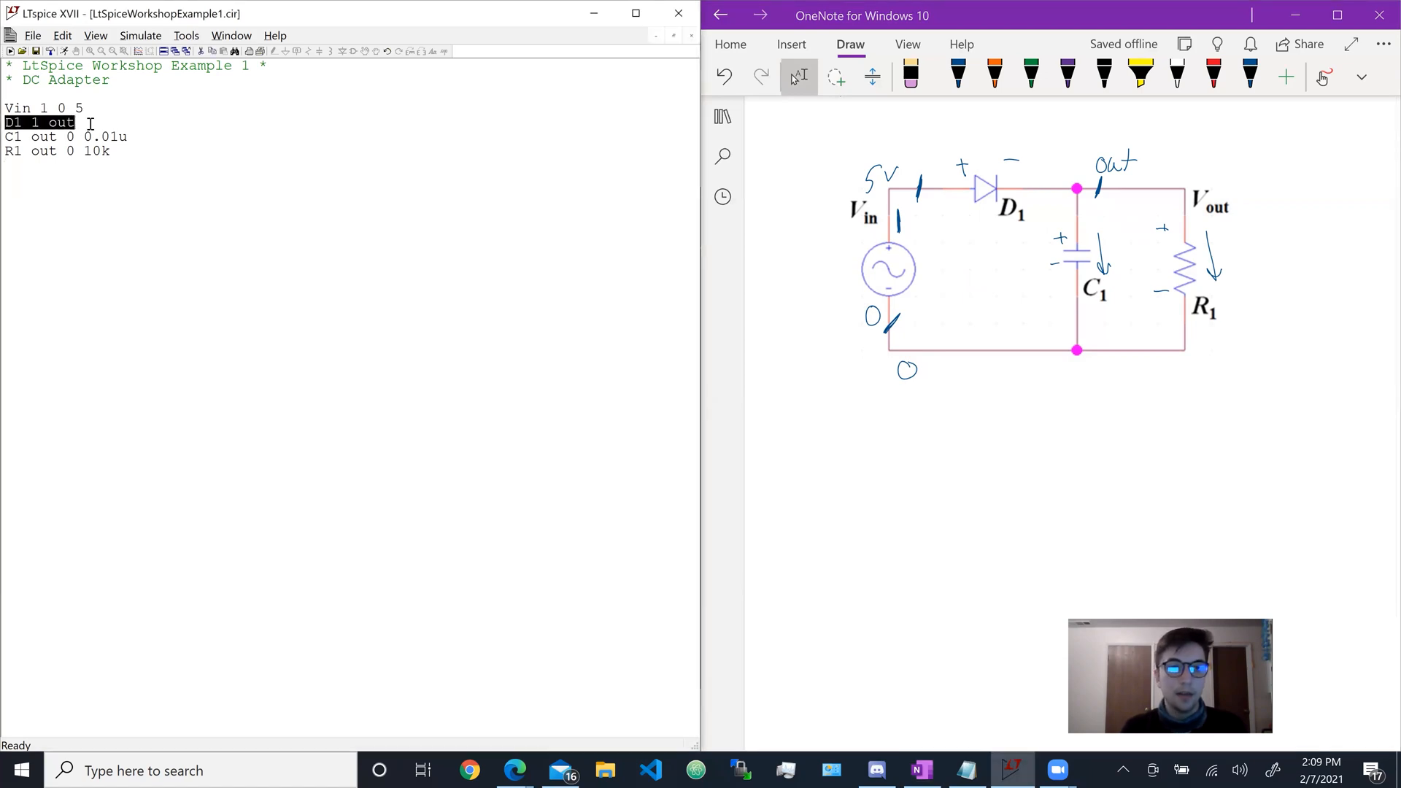
{"action": "left_click", "coordinate": [88, 123]}
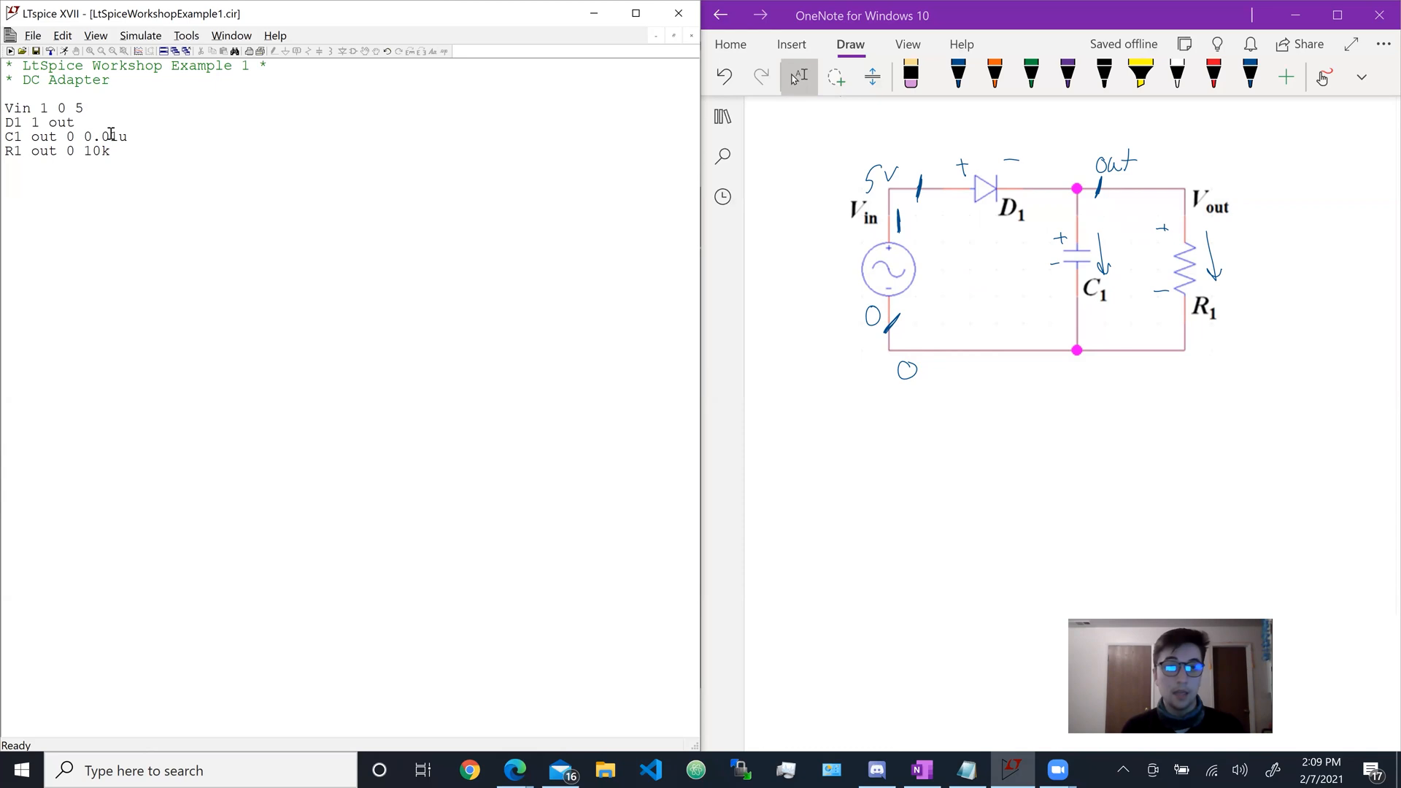
{"action": "left_click", "coordinate": [116, 100]}
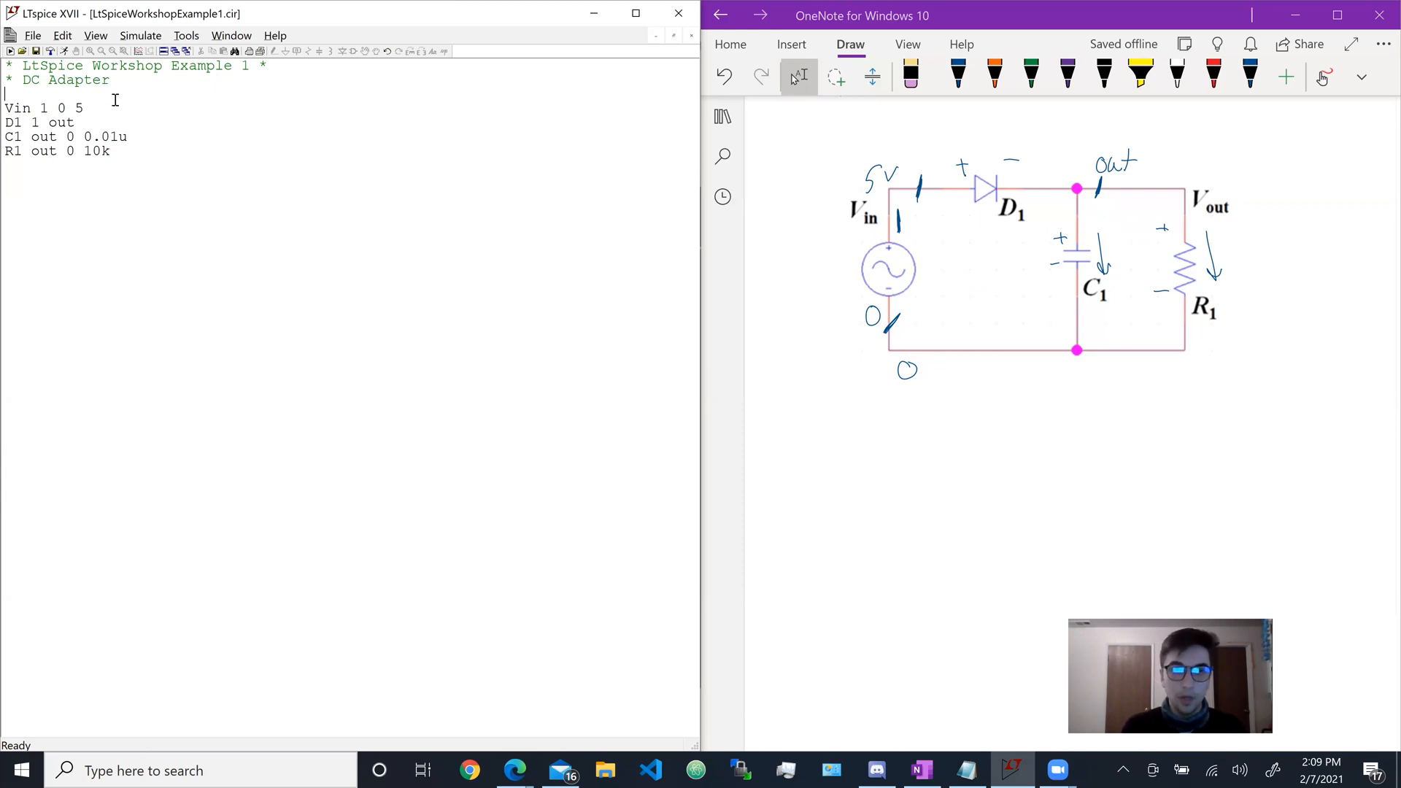
{"action": "key", "text": "Return"}
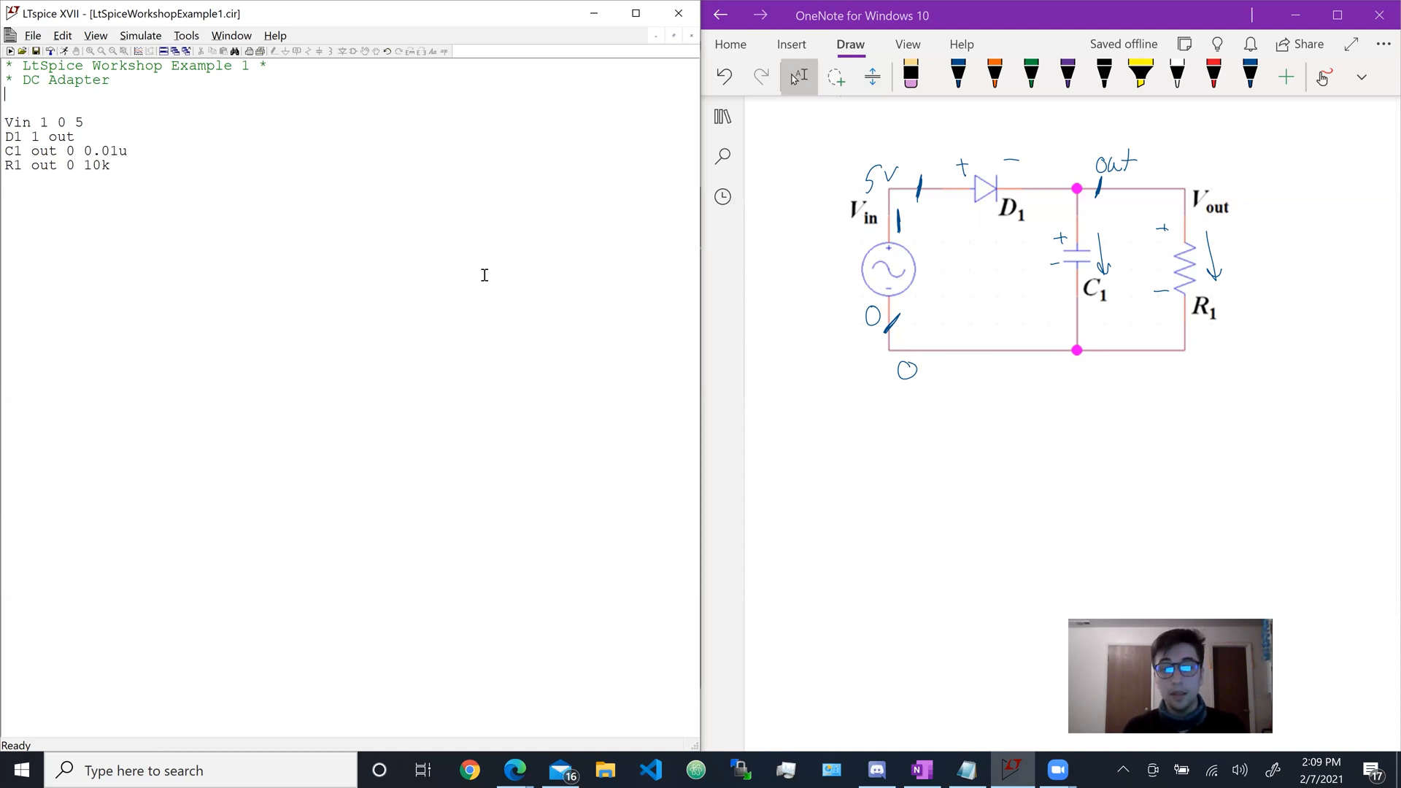
Step: Open the LtSpice Workshop folder in File Explorer and select the diode model file 1N4148.cir
{"action": "left_click", "coordinate": [606, 770]}
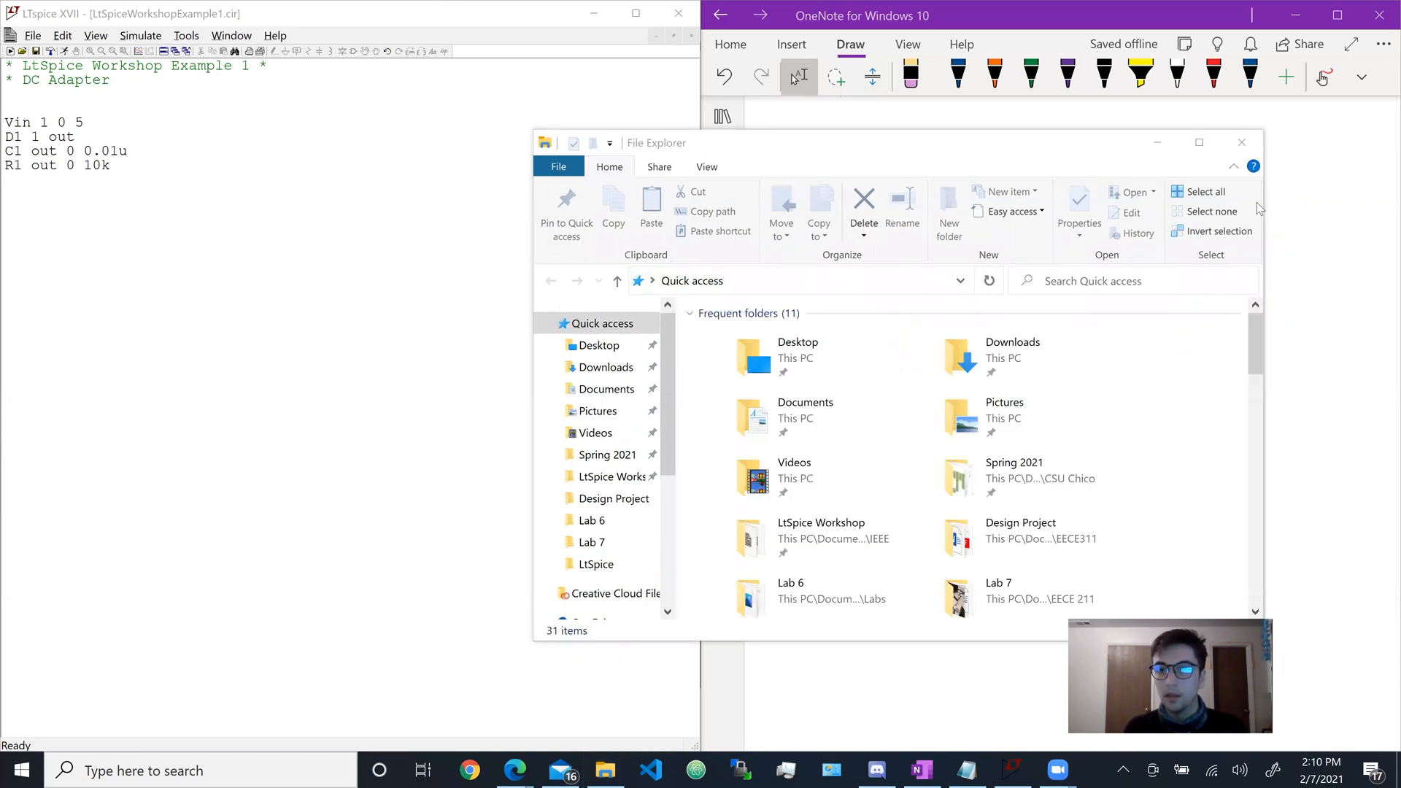
{"action": "left_click", "coordinate": [624, 477]}
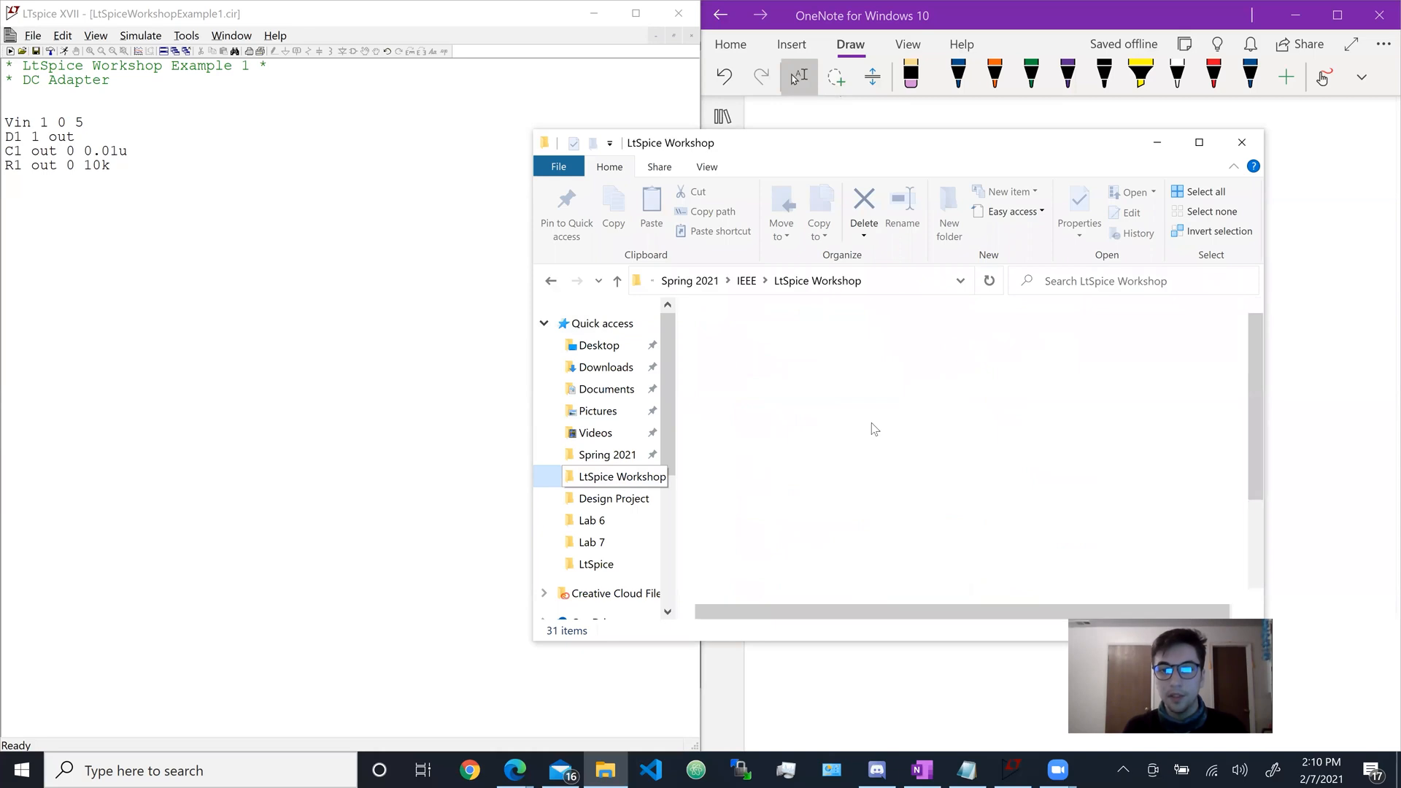
{"action": "left_click", "coordinate": [745, 340]}
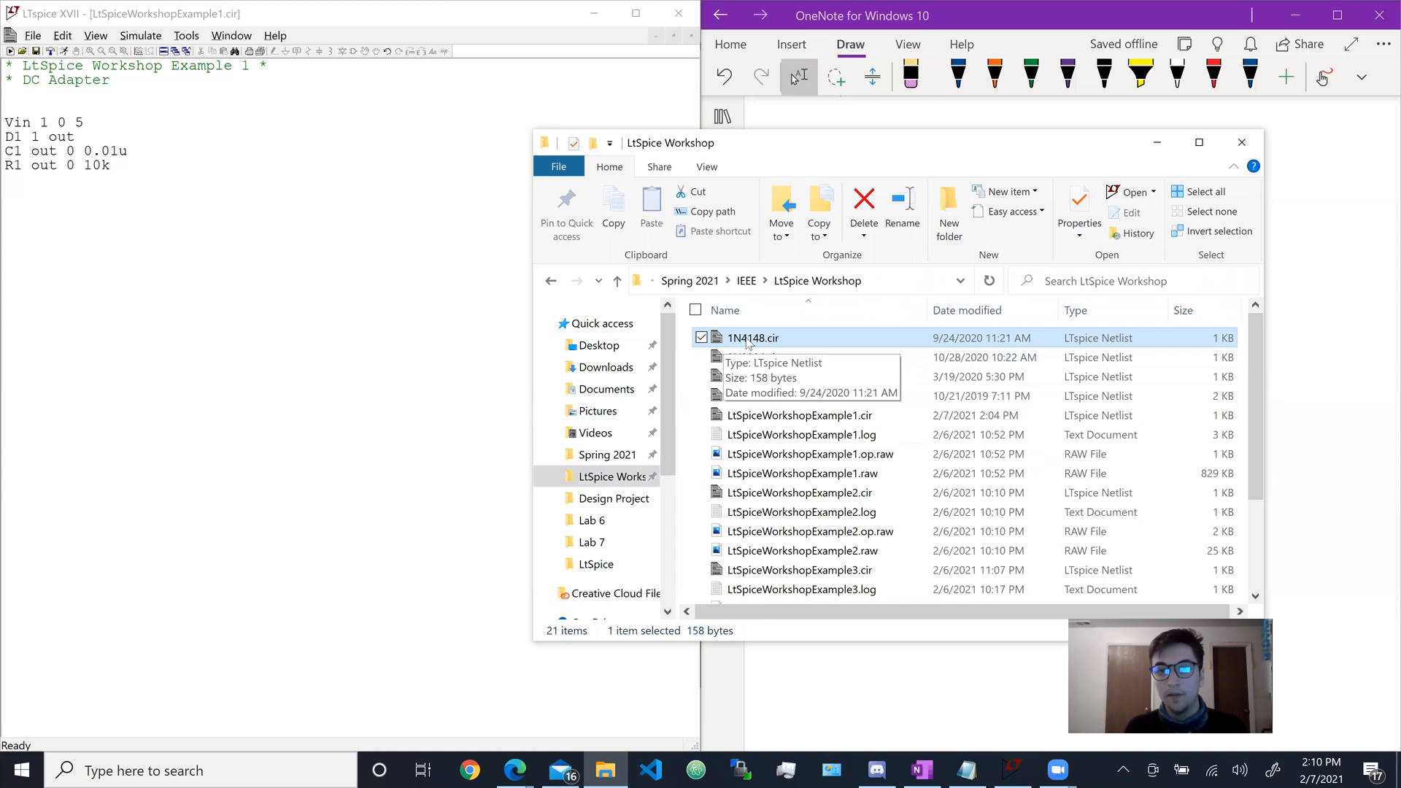
Step: Back in the LTspice netlist, add the directive ".inc 1N4148.cir" below the DC Adapter comment
{"action": "left_click", "coordinate": [73, 102]}
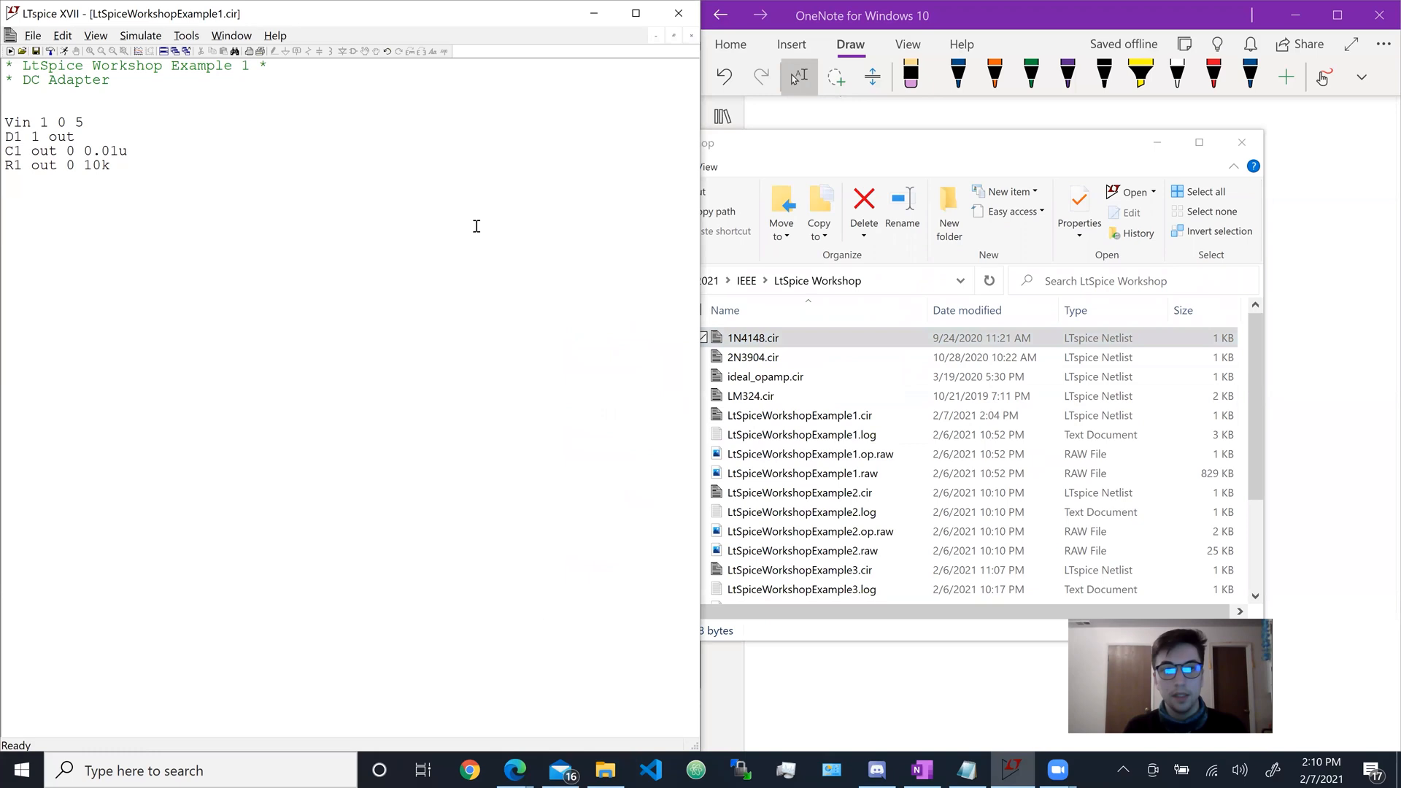
{"action": "type", "text": ".inc "}
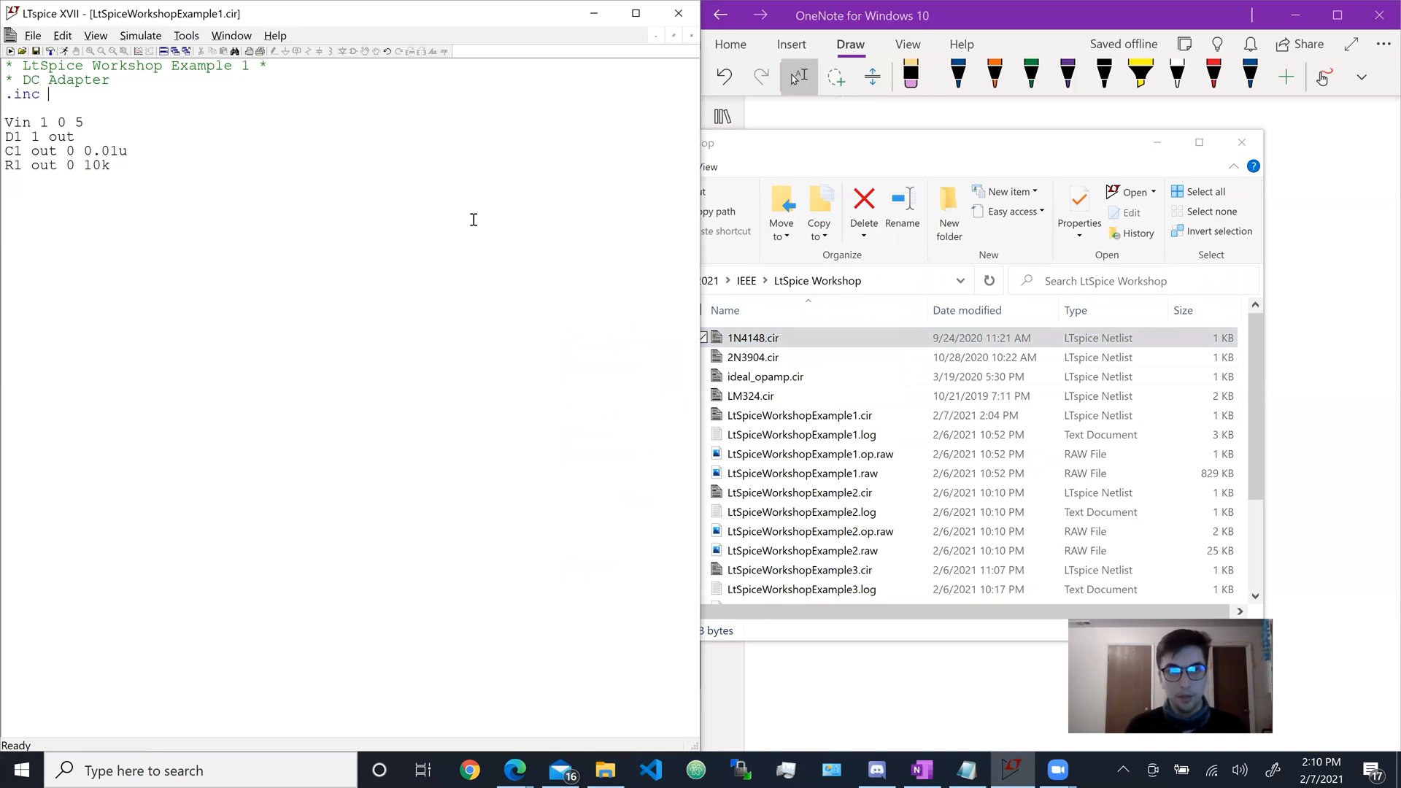
{"action": "type", "text": "1N"}
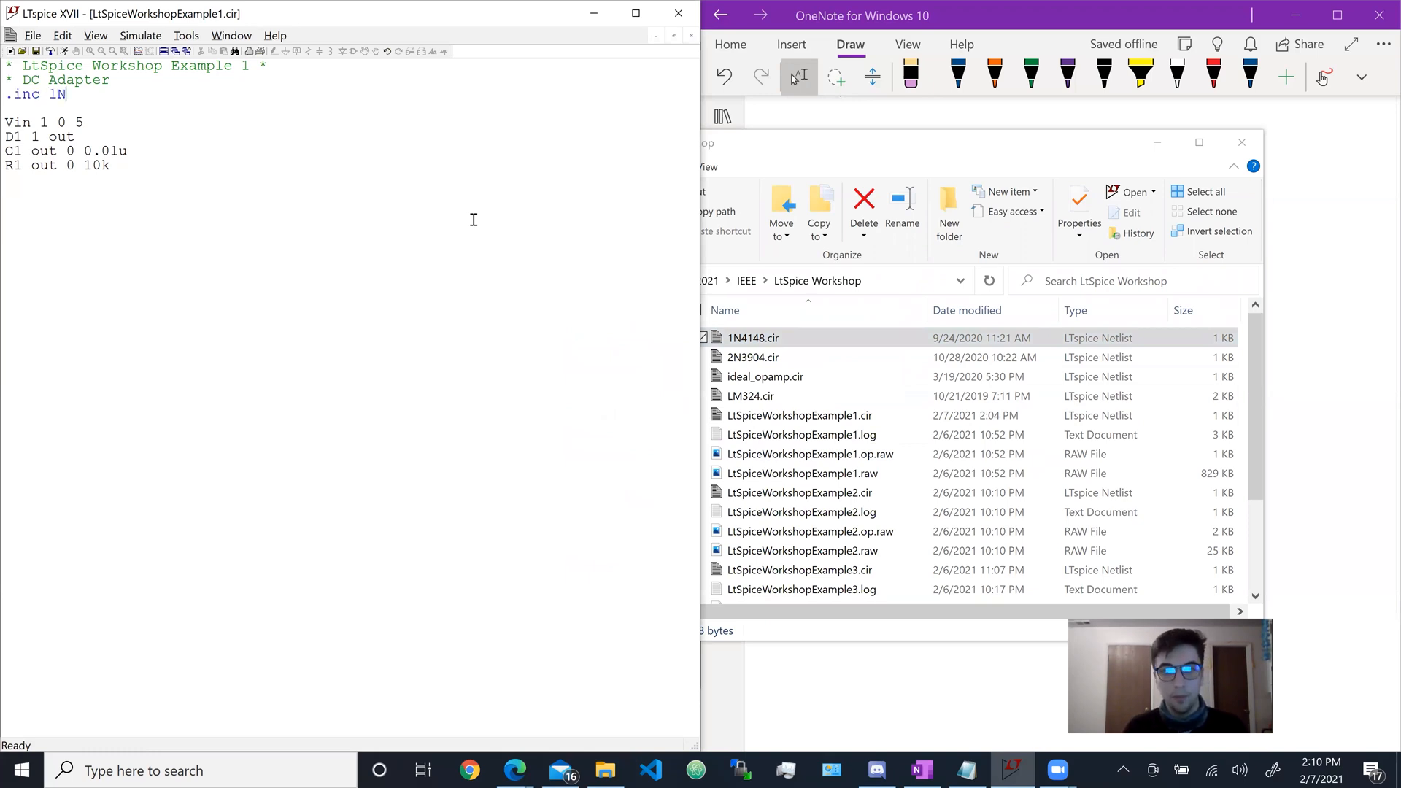
{"action": "type", "text": "4148.cir"}
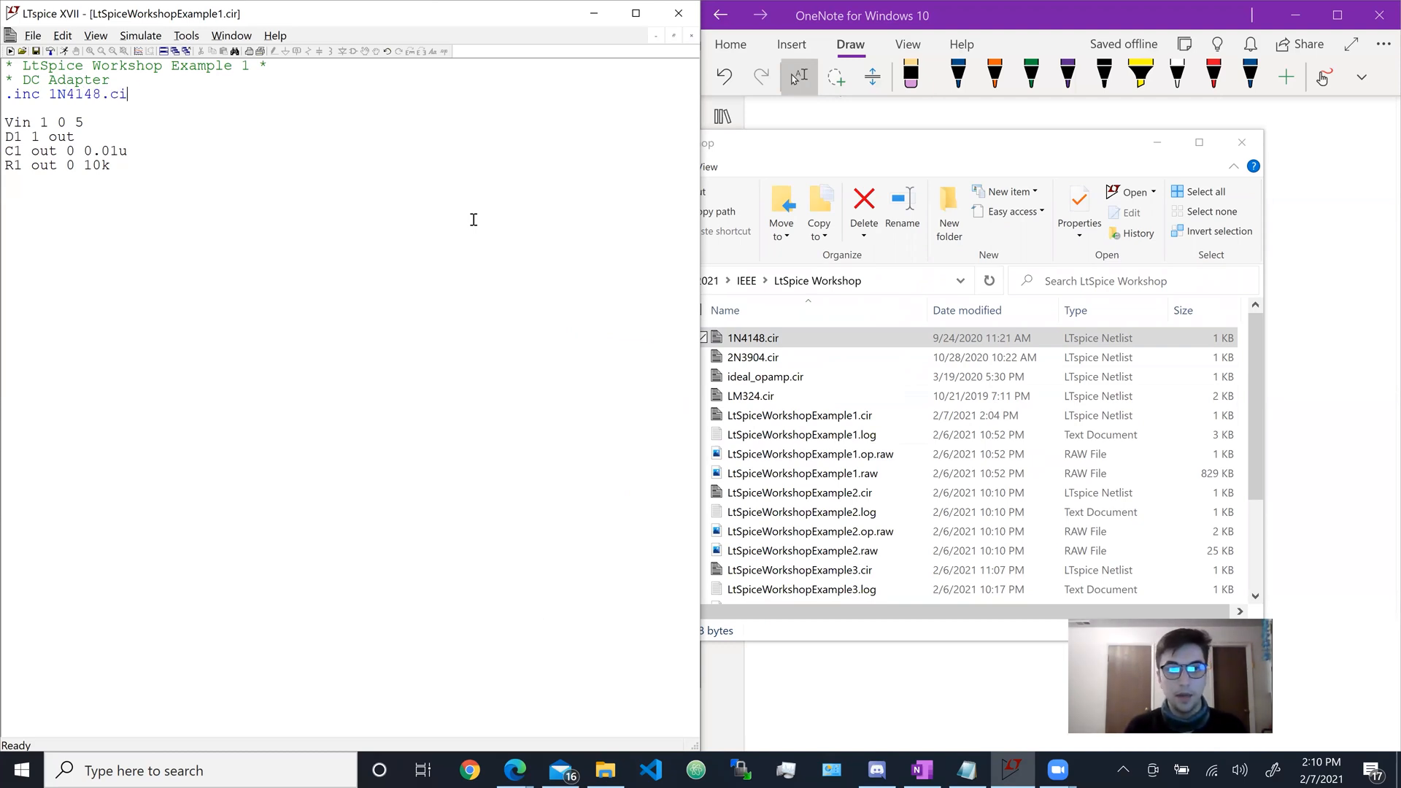
Step: Add the directives .OP and .END below the R1 line, separated by a blank line, and try to run the simulation
{"action": "left_click", "coordinate": [259, 152]}
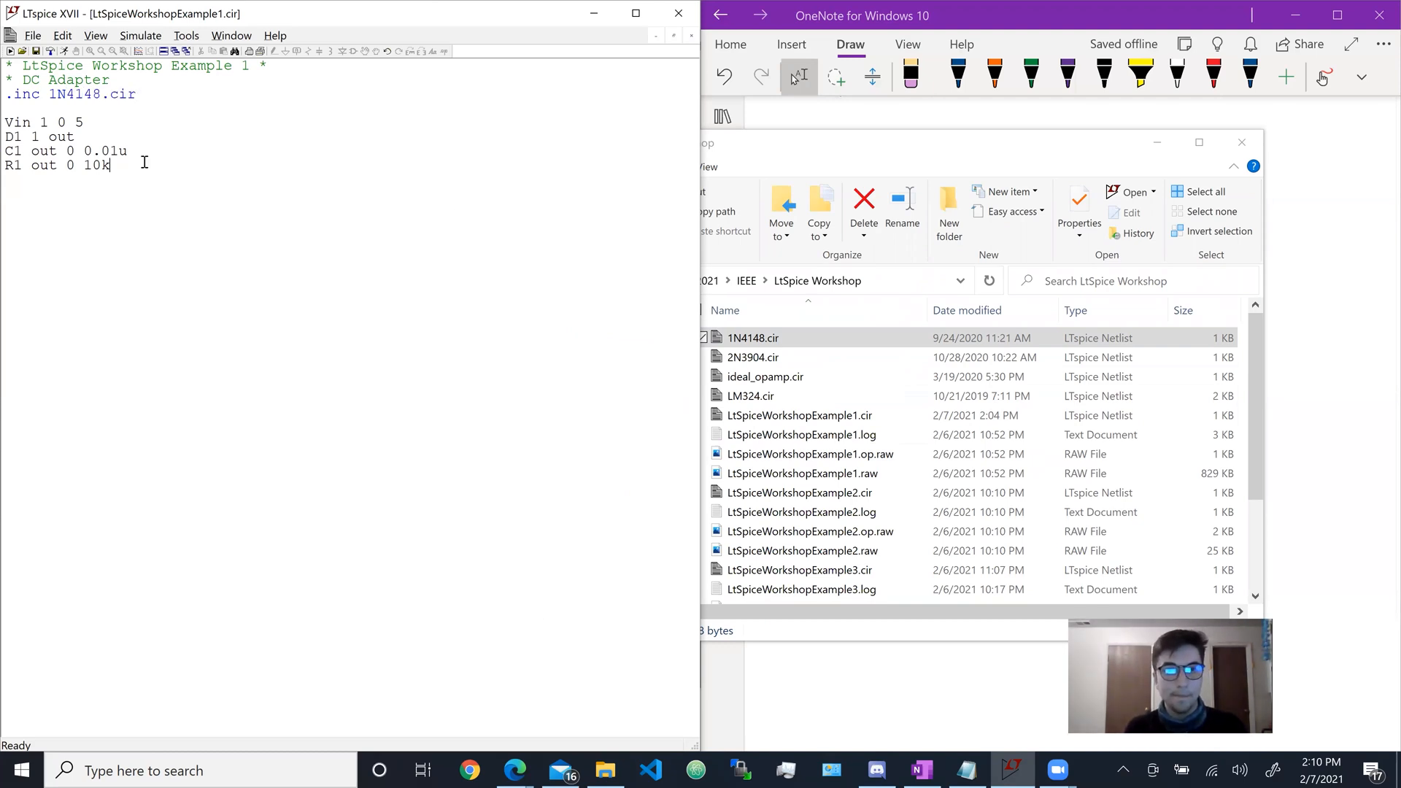
{"action": "left_click", "coordinate": [108, 174]}
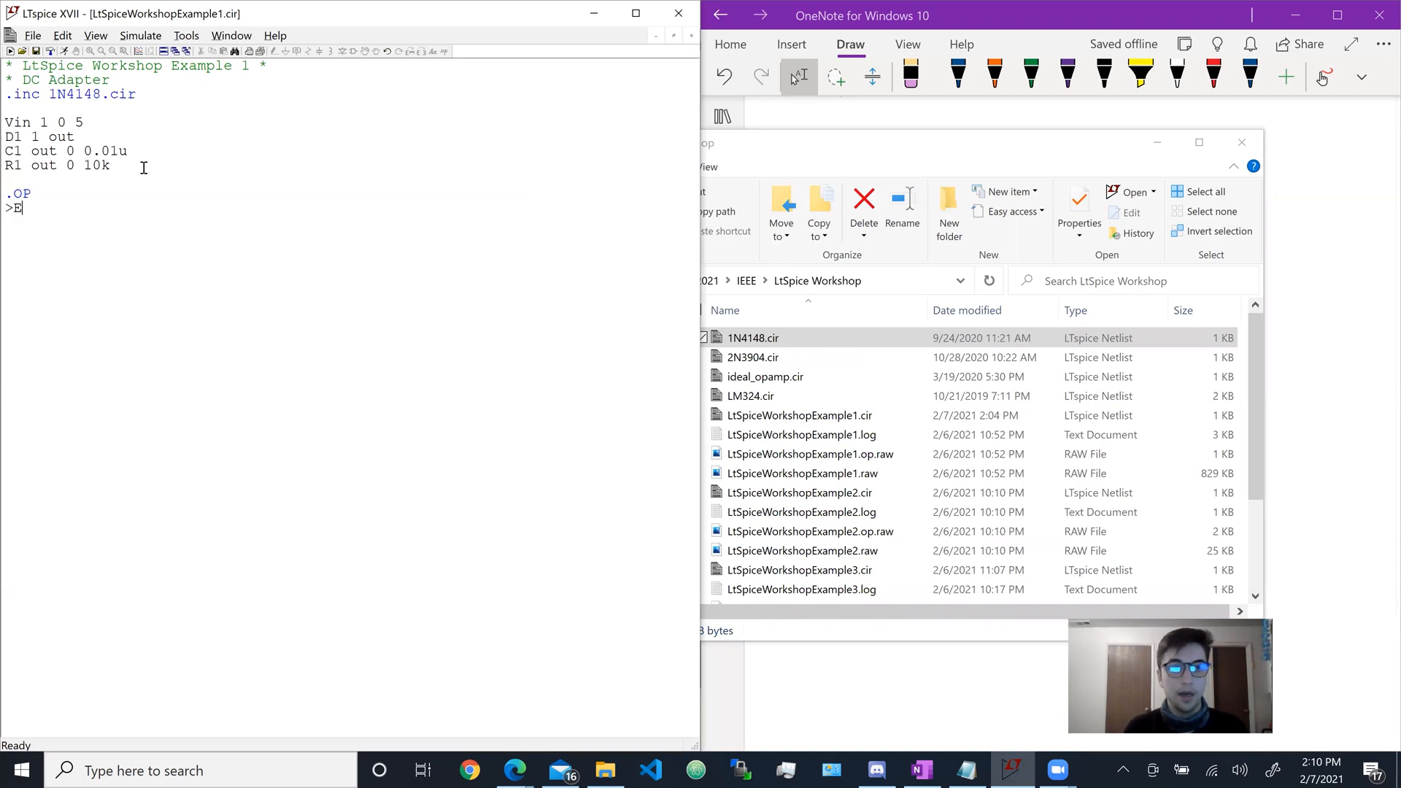
{"action": "type", "text": "END"}
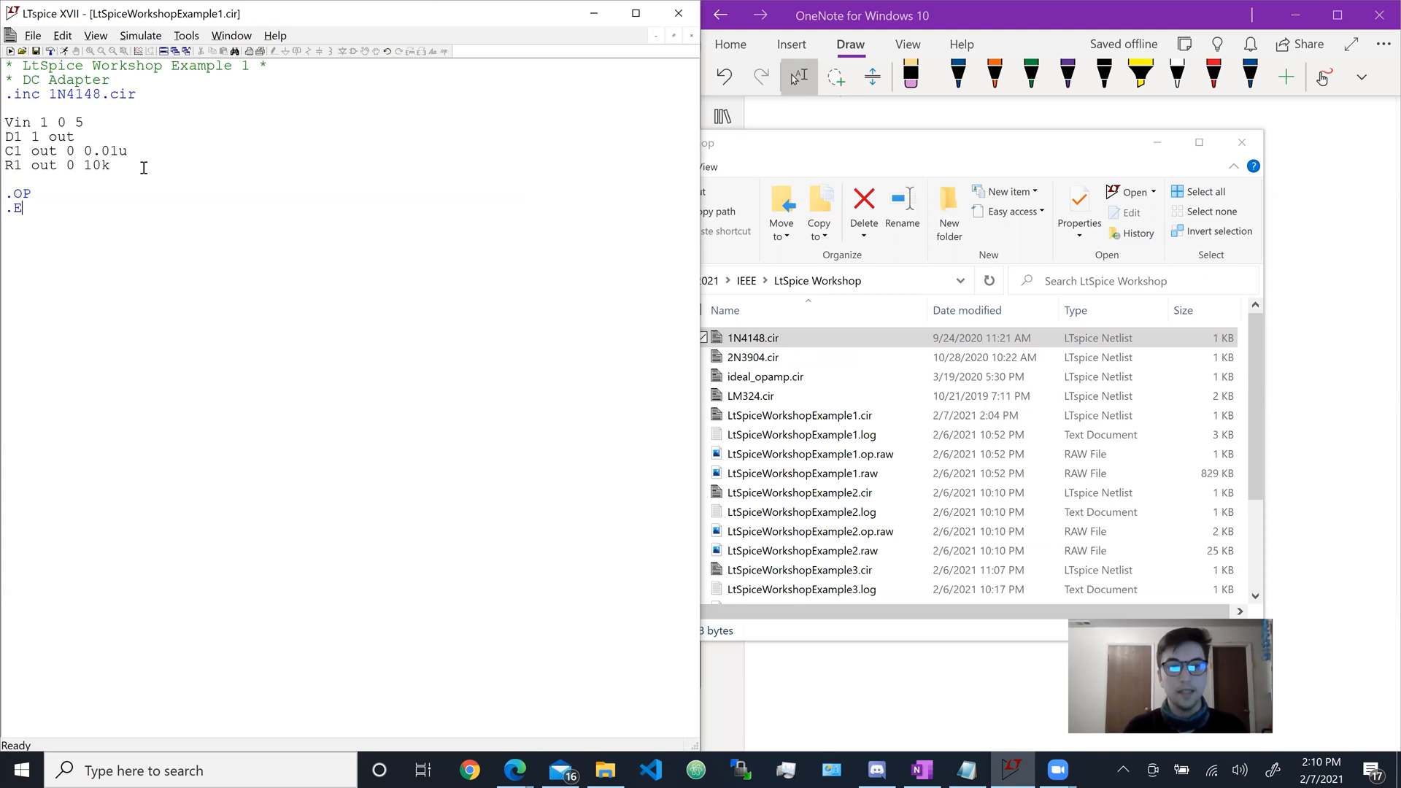
{"action": "left_click", "coordinate": [64, 51]}
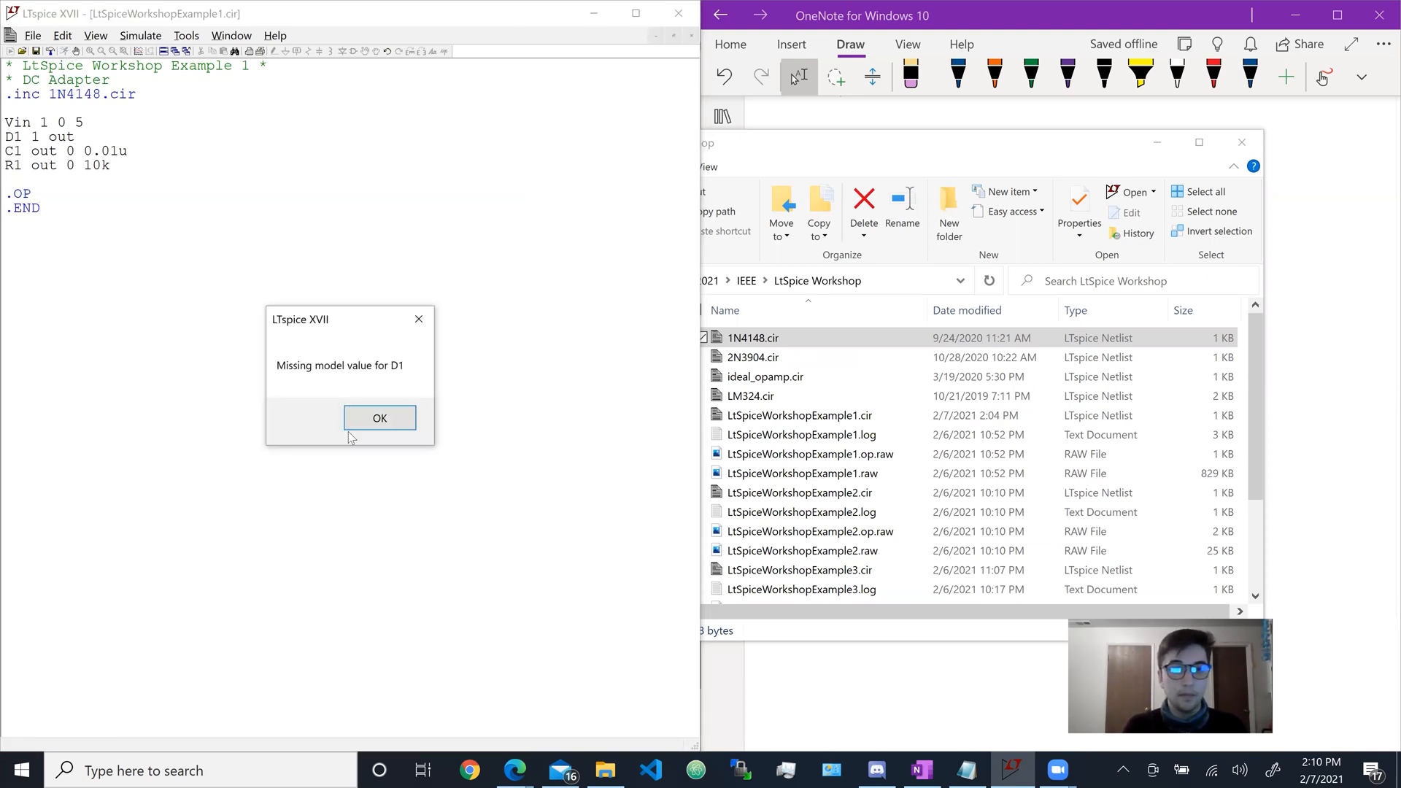
{"action": "left_click", "coordinate": [367, 421]}
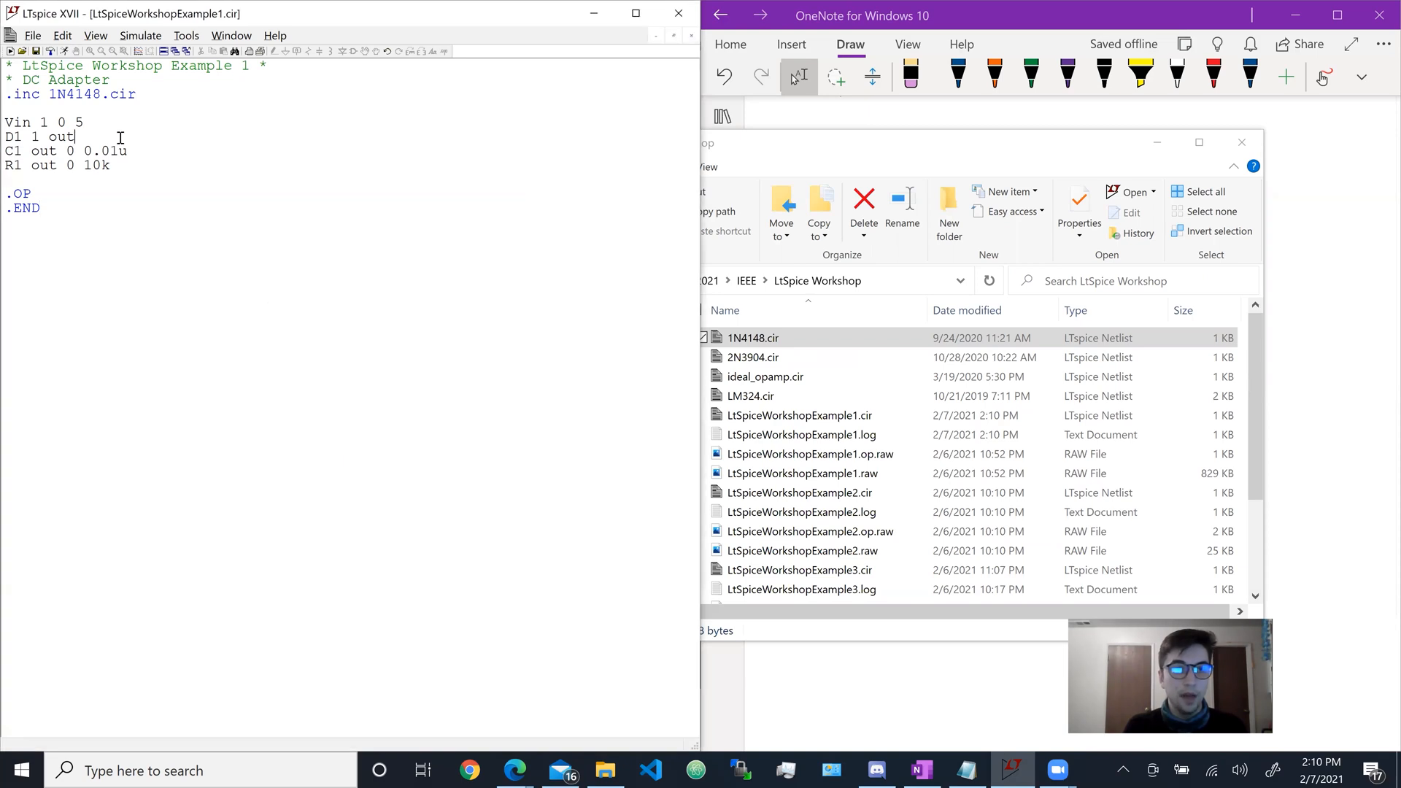
Step: Append the model name 1N4148 to the D1 line, matching the name in the .inc directive
{"action": "left_click", "coordinate": [76, 136]}
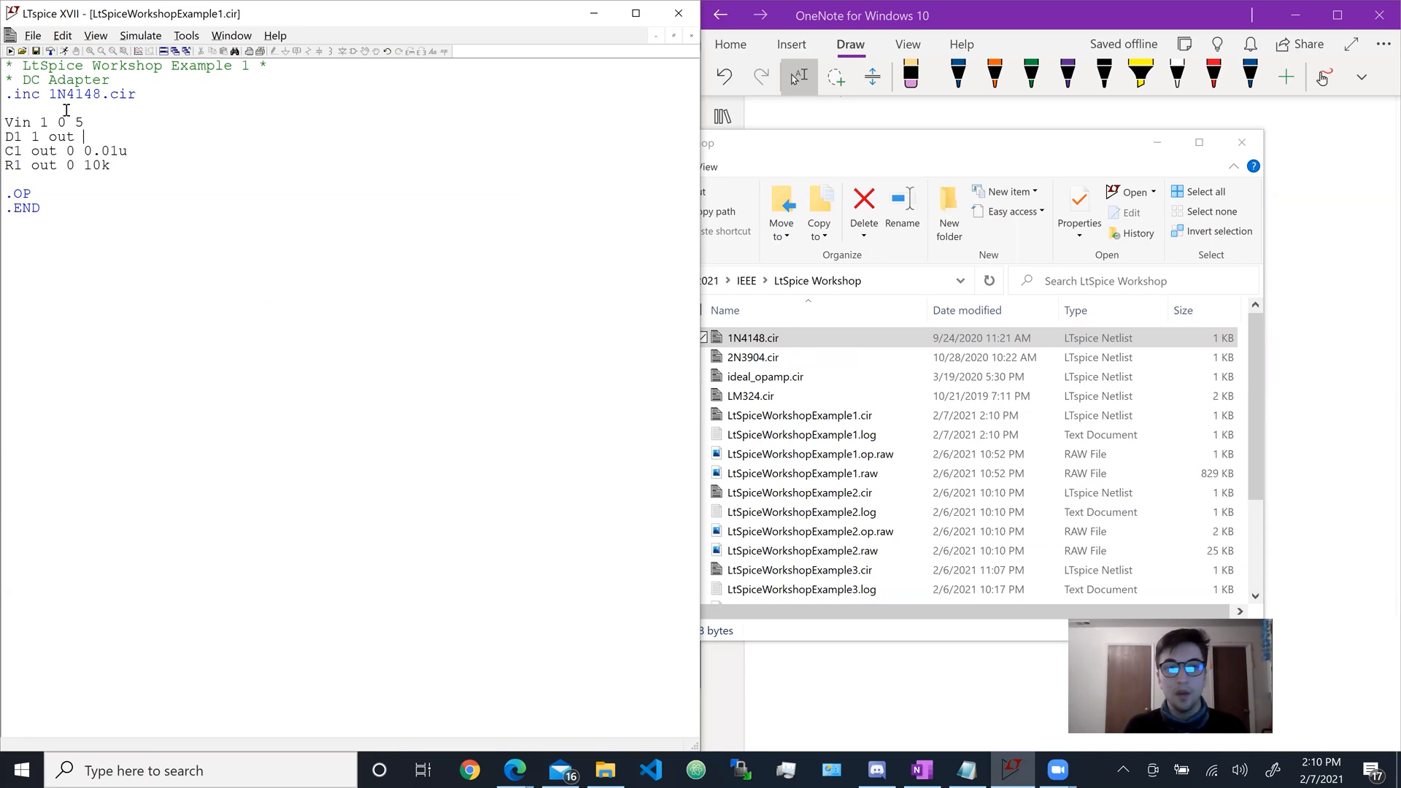
{"action": "left_click_drag", "start_coordinate": [49, 95], "coordinate": [106, 92]}
{"action": "left_click", "coordinate": [118, 136]}
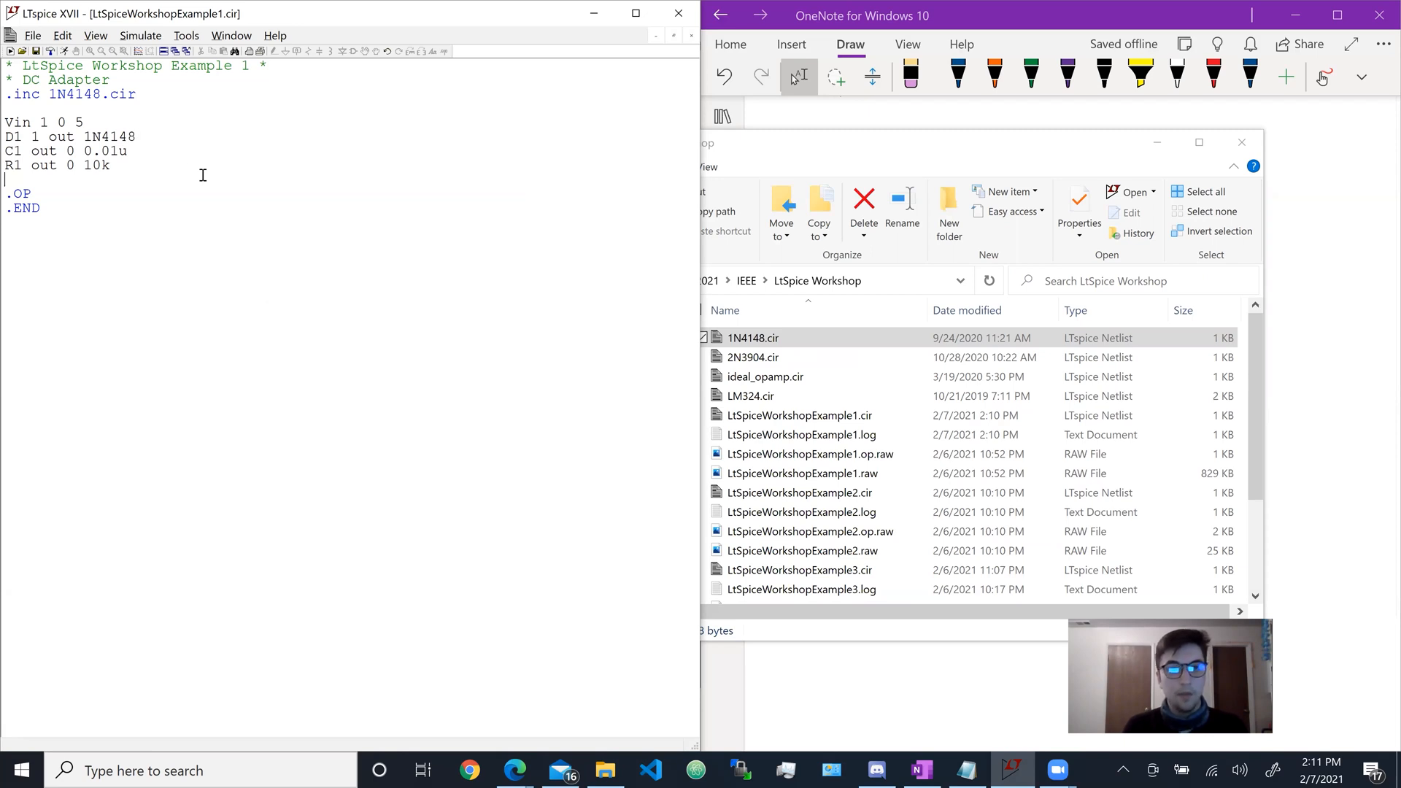
Step: Run the operating point simulation, check its results against the OneNote circuit diagram, and close the results window
{"action": "left_click", "coordinate": [66, 51]}
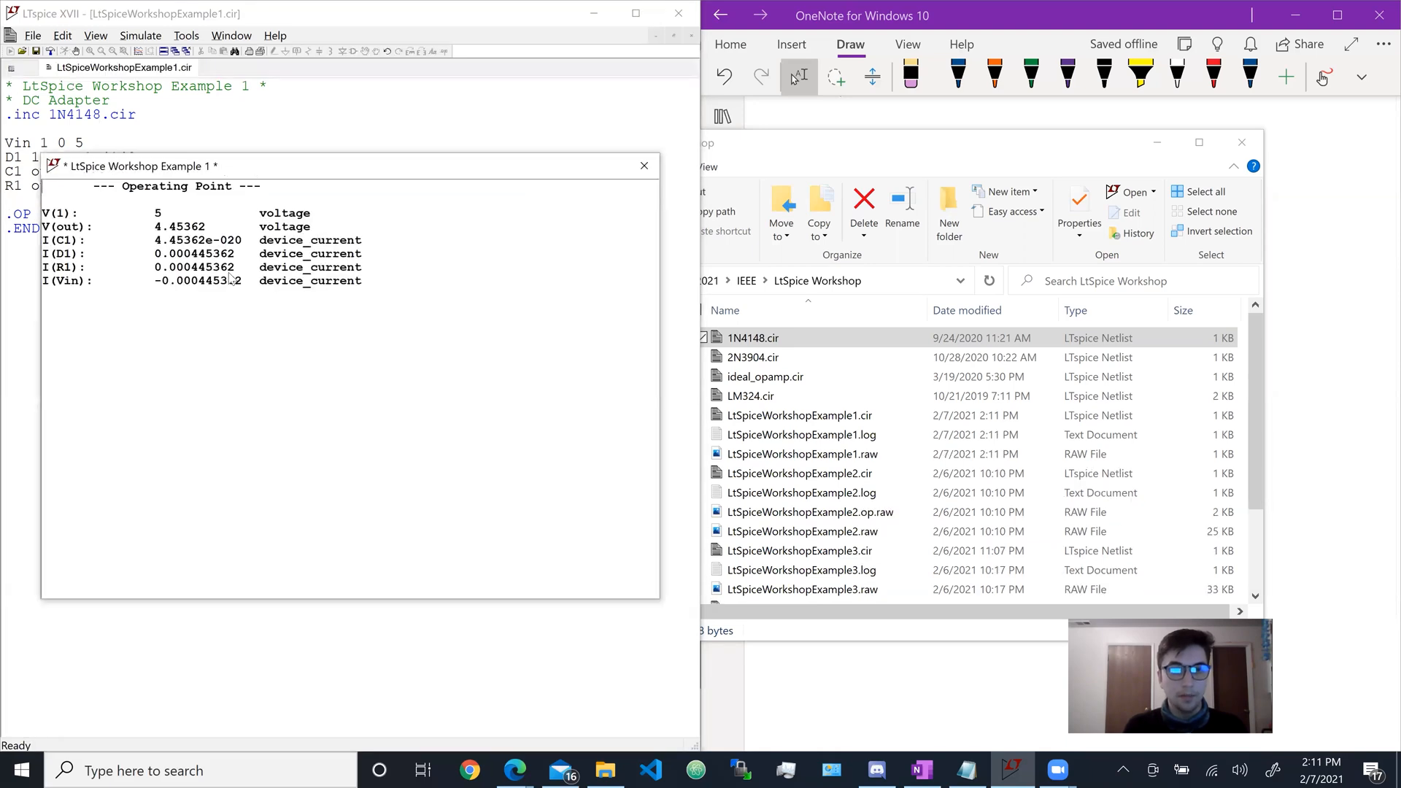
{"action": "left_click_drag", "start_coordinate": [152, 165], "coordinate": [127, 279]}
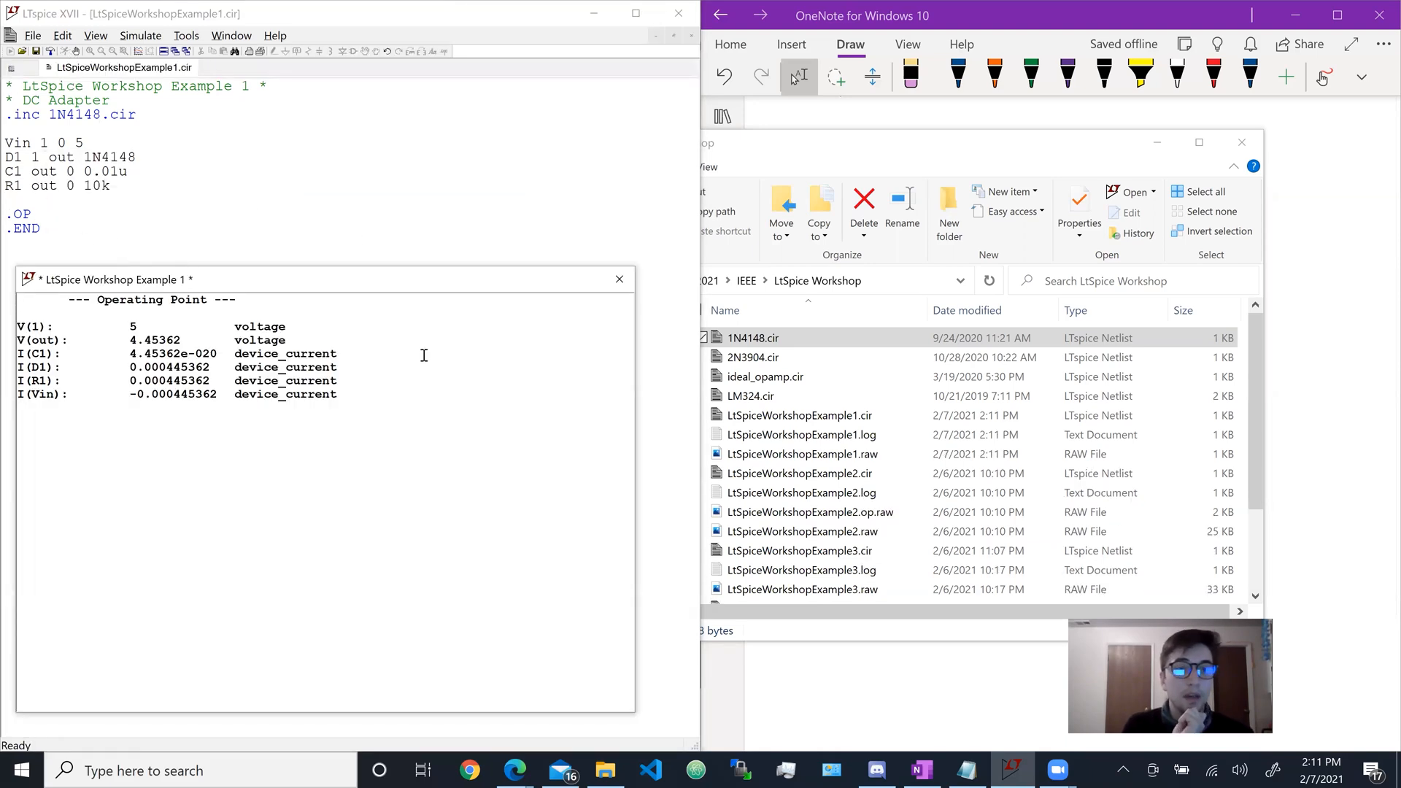
{"action": "left_click", "coordinate": [1158, 145]}
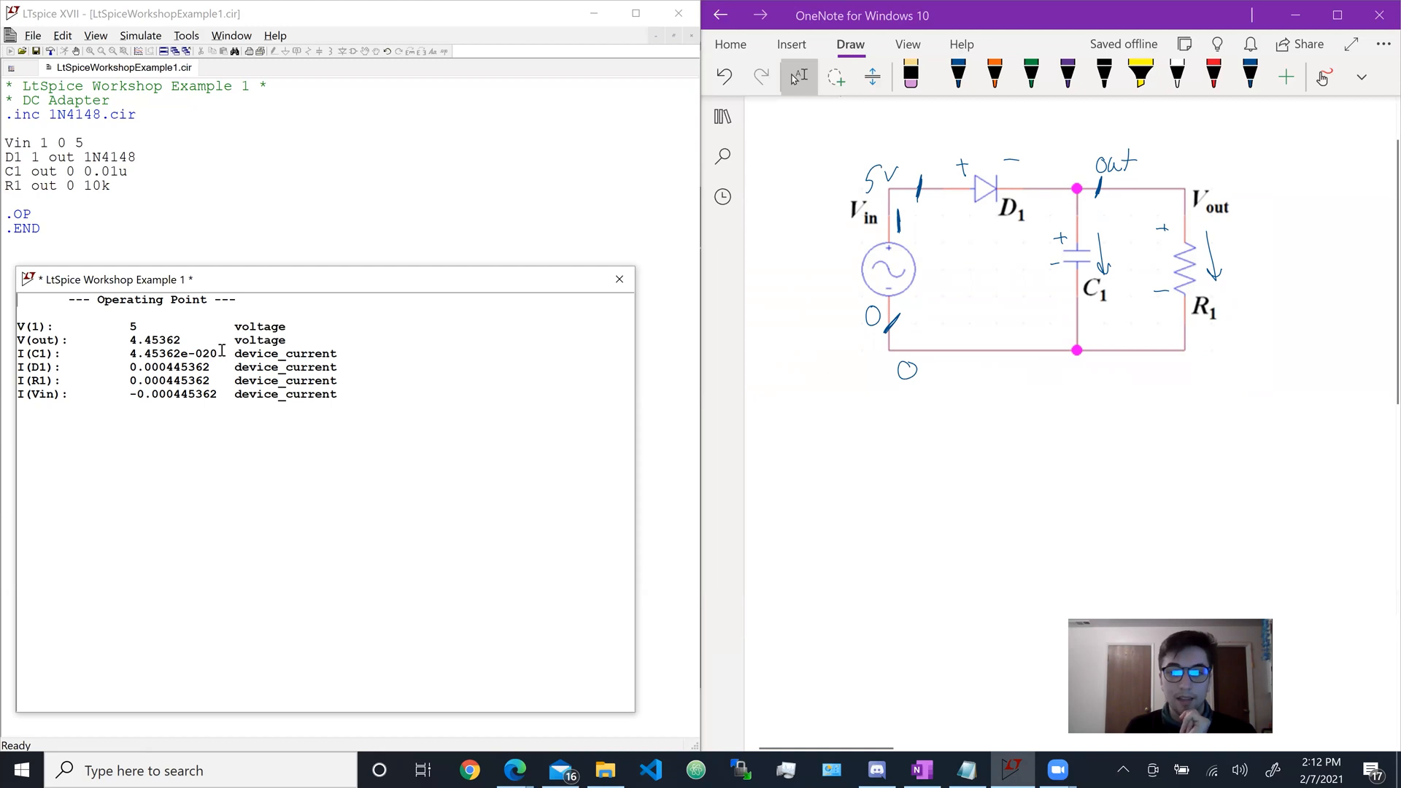
{"action": "left_click", "coordinate": [618, 281]}
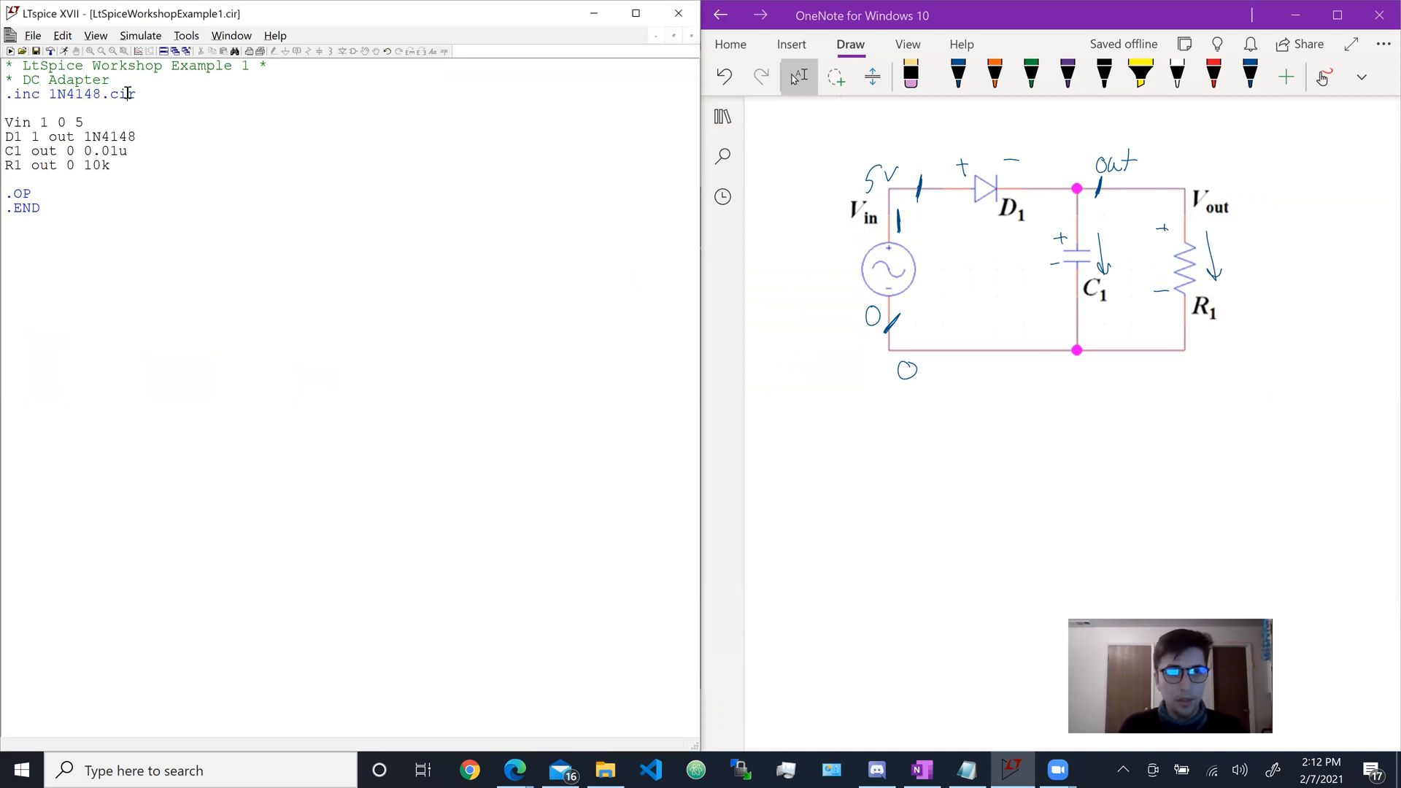
Step: Open the included file 1N4148.cir from the LtSpice Workshop folder in LTspice
{"action": "left_click_drag", "start_coordinate": [140, 93], "coordinate": [48, 96]}
{"action": "left_click", "coordinate": [71, 100]}
{"action": "double_click", "coordinate": [71, 99]}
{"action": "left_click", "coordinate": [71, 98]}
{"action": "left_click", "coordinate": [21, 51]}
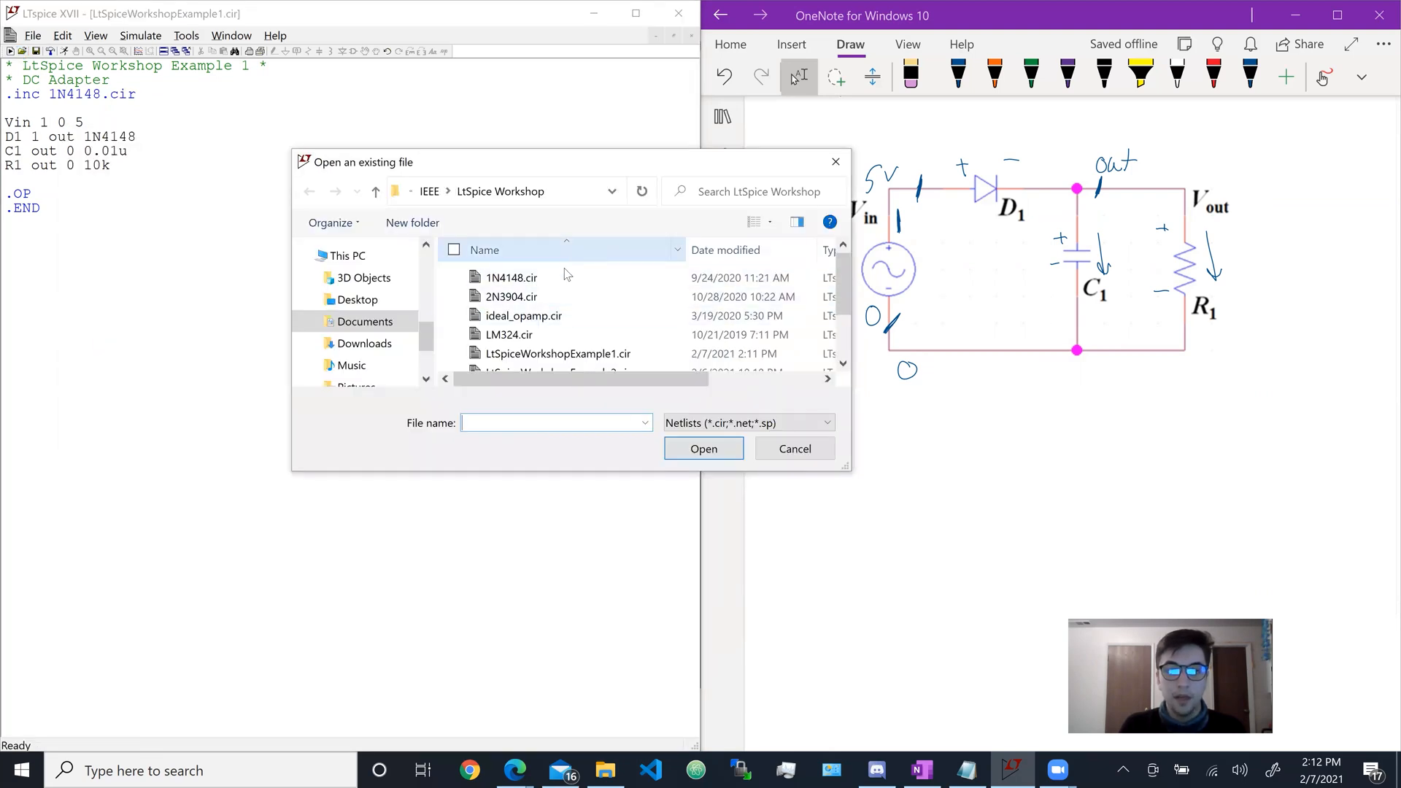
{"action": "double_click", "coordinate": [544, 279]}
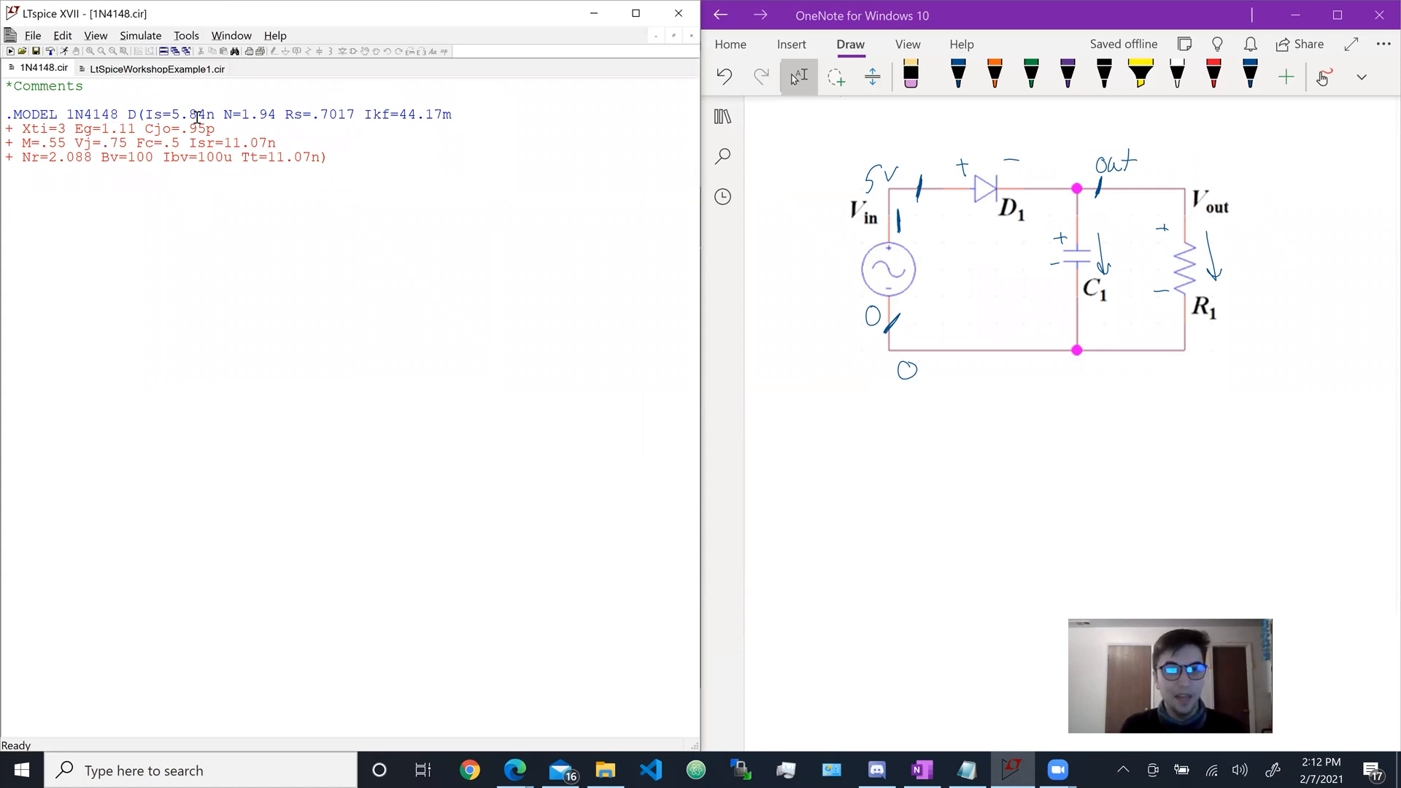
Step: Examine the .MODEL statement's name and parameters in 1N4148.cir, comparing the name with the D1 line in LtSpiceWorkshopExample1.cir
{"action": "left_click_drag", "start_coordinate": [146, 115], "coordinate": [339, 161]}
{"action": "left_click", "coordinate": [339, 161]}
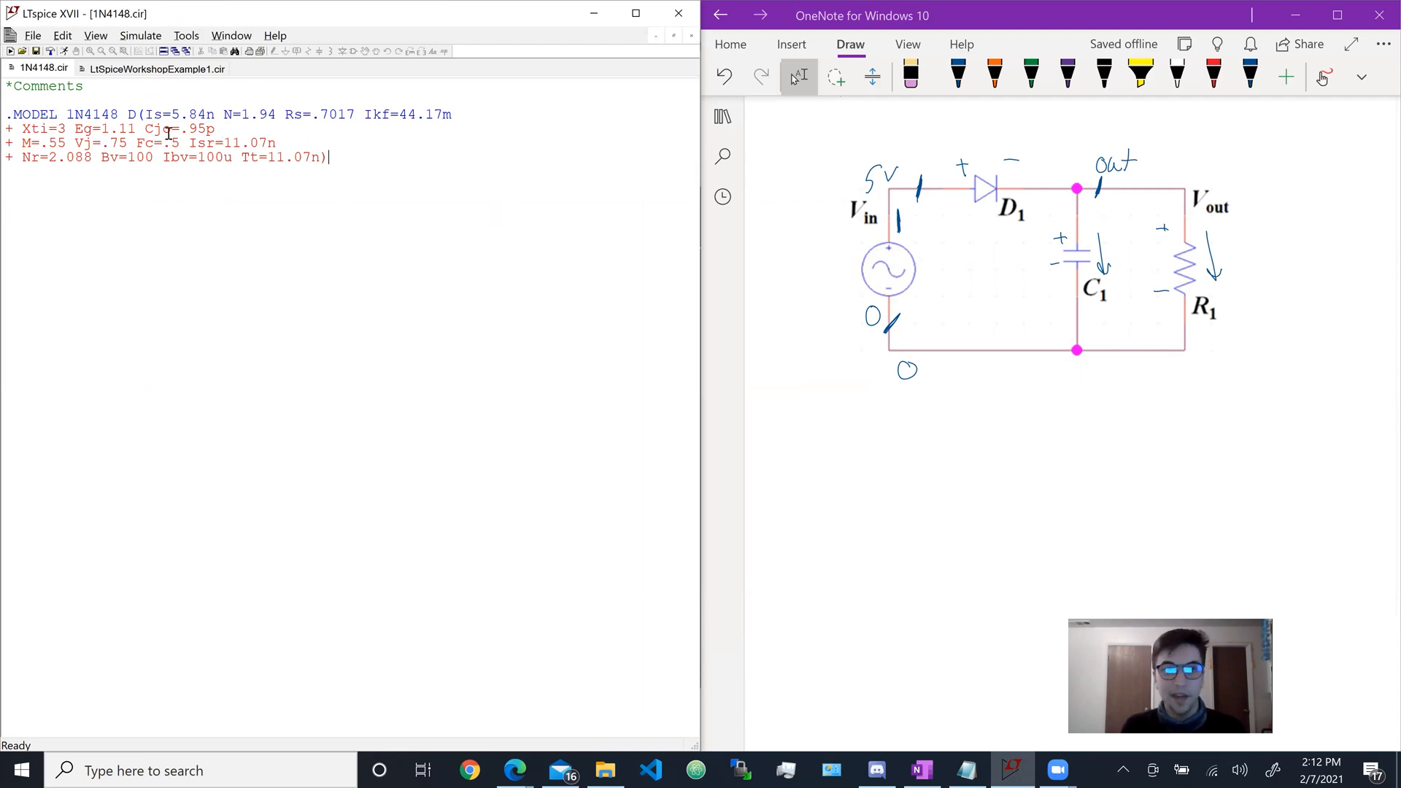
{"action": "double_click", "coordinate": [85, 117]}
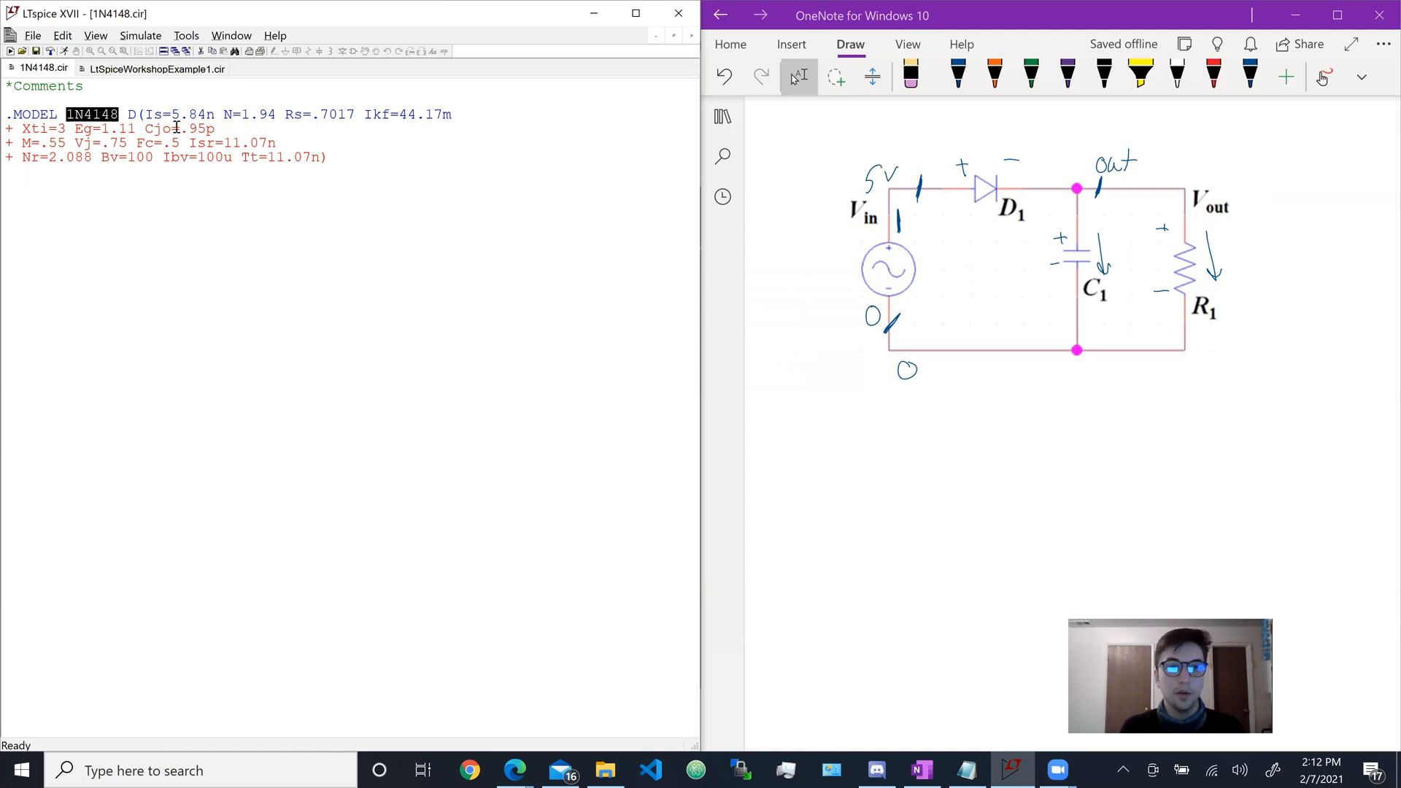
{"action": "left_click", "coordinate": [83, 116]}
{"action": "double_click", "coordinate": [98, 116]}
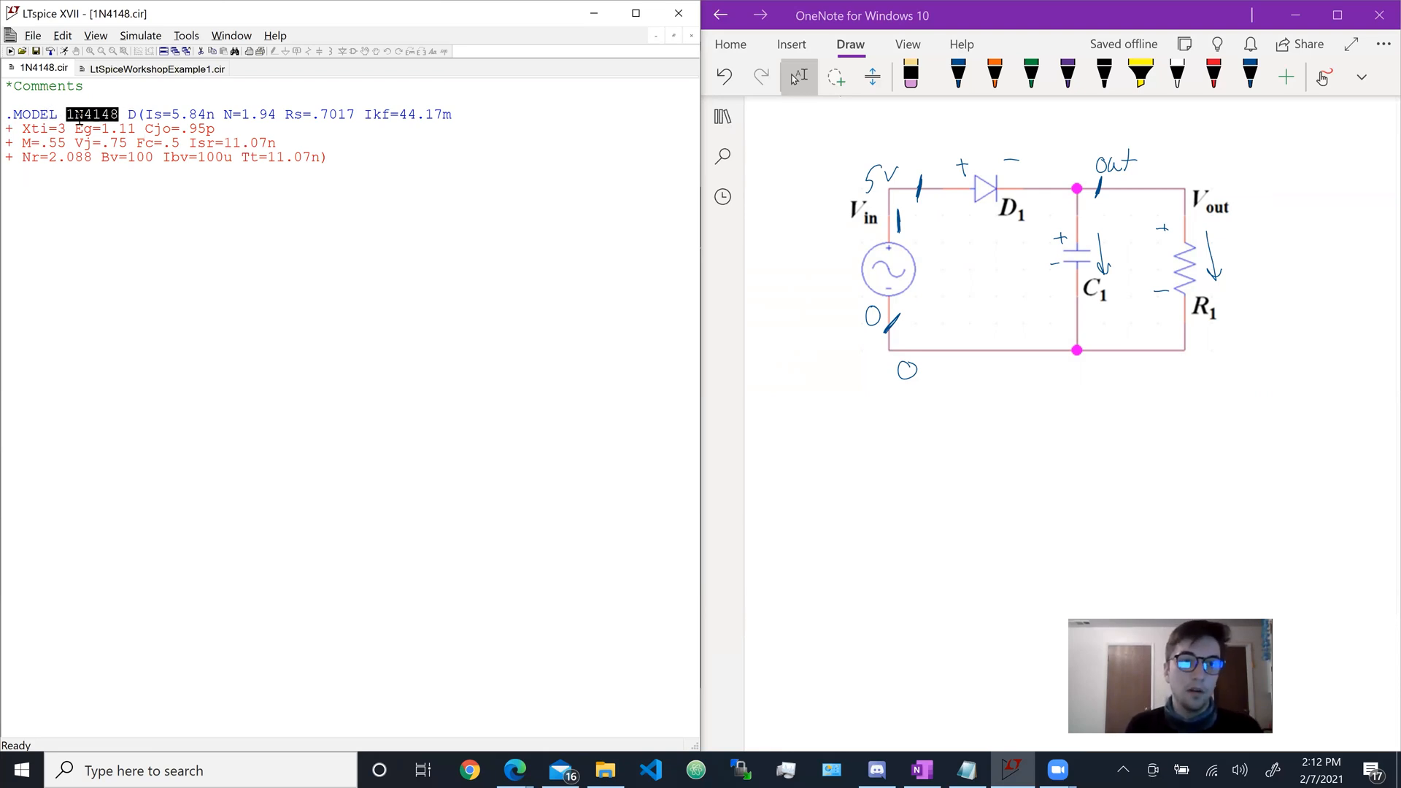
{"action": "left_click", "coordinate": [142, 69]}
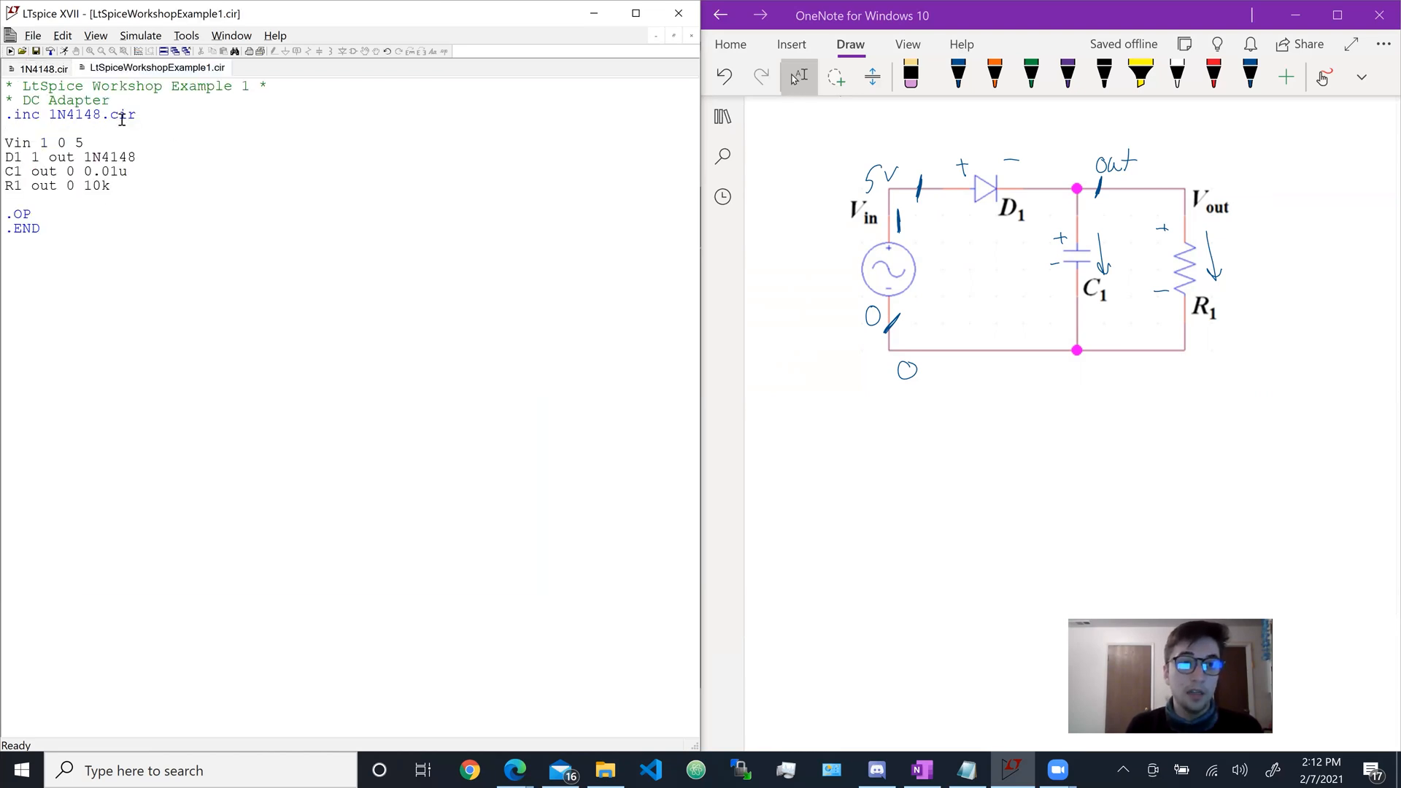
{"action": "double_click", "coordinate": [113, 158]}
{"action": "left_click", "coordinate": [113, 158]}
{"action": "left_click", "coordinate": [52, 69]}
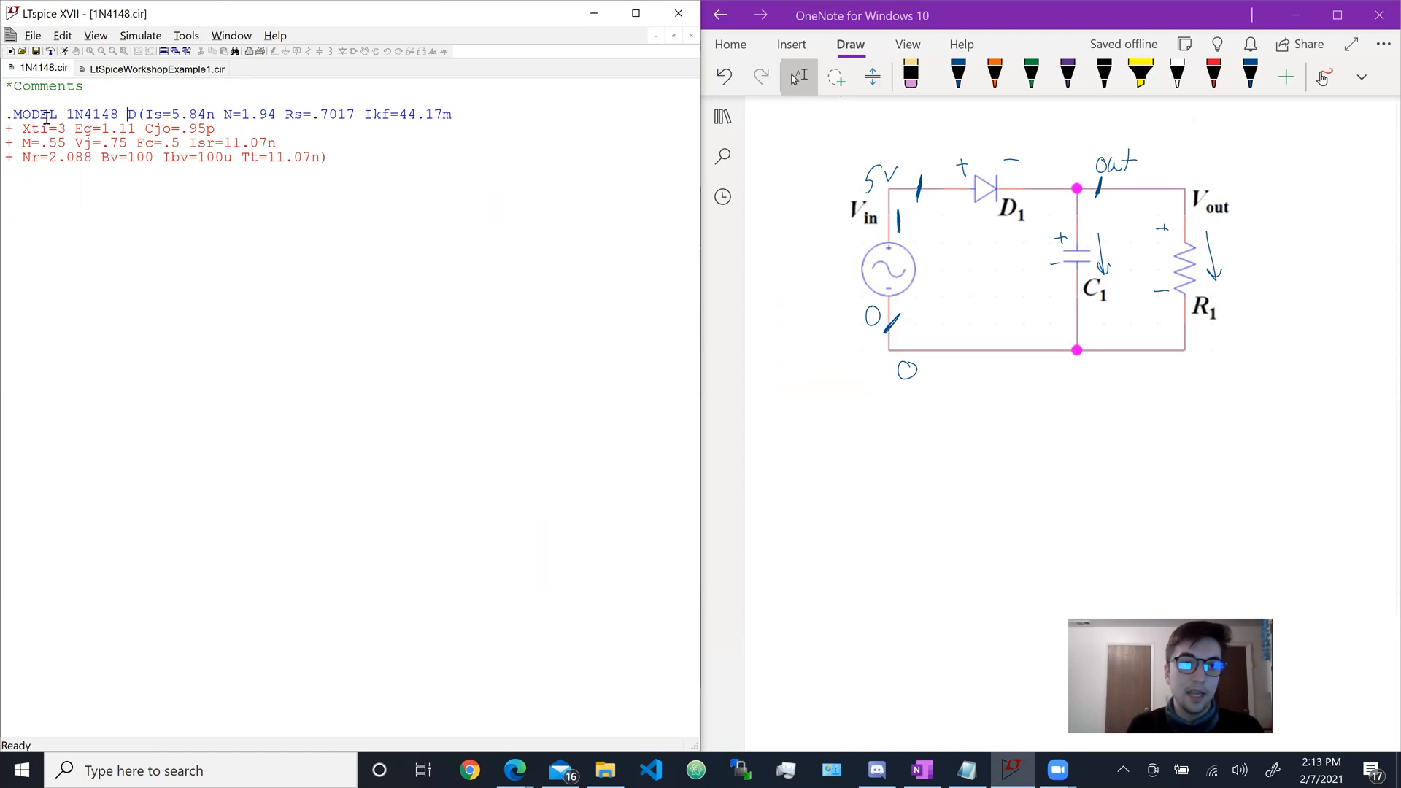
Step: Rename the diode model to Diode in the .MODEL statement of 1N4148.cir and in the D1 line of LtSpiceWorkshopExample1.cir
{"action": "double_click", "coordinate": [93, 114]}
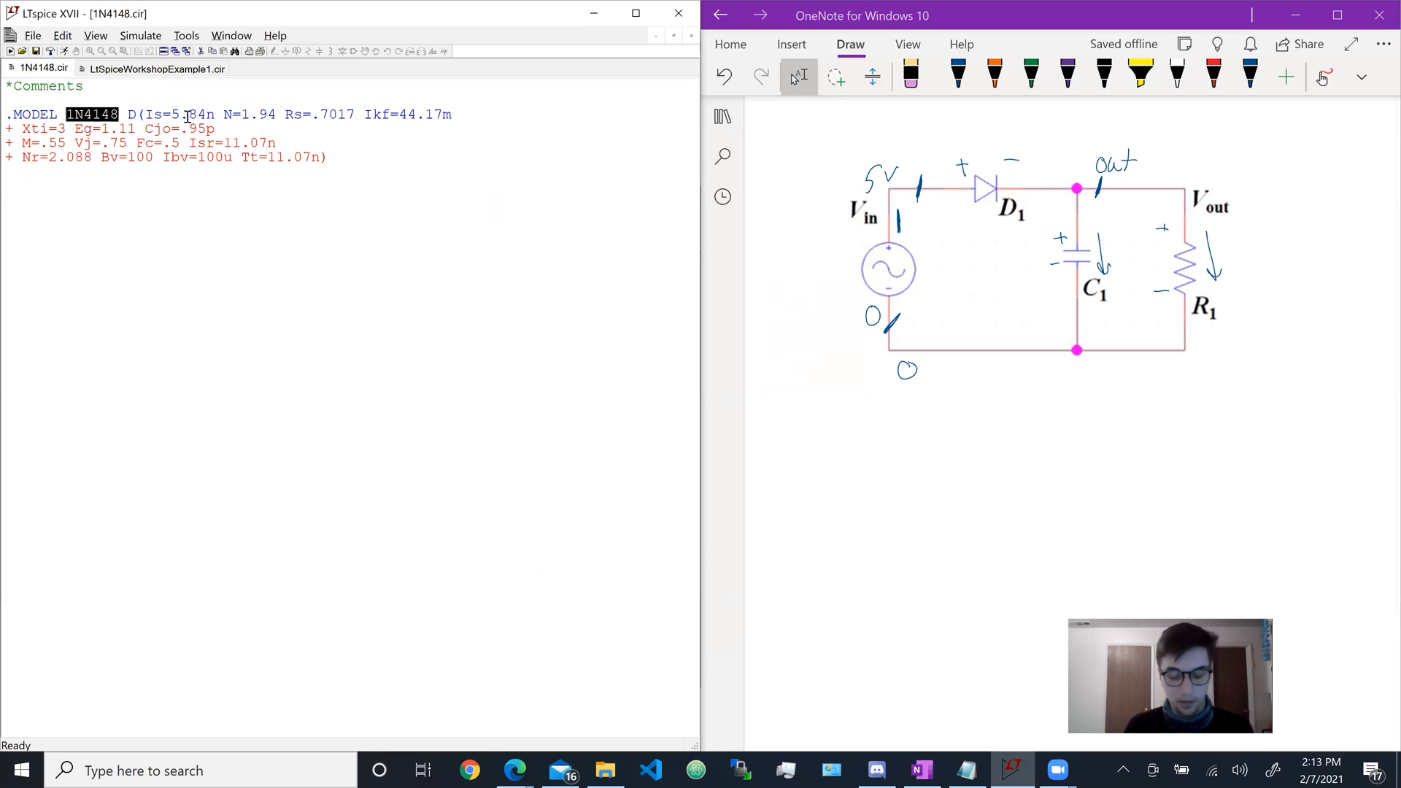
{"action": "type", "text": "Diode"}
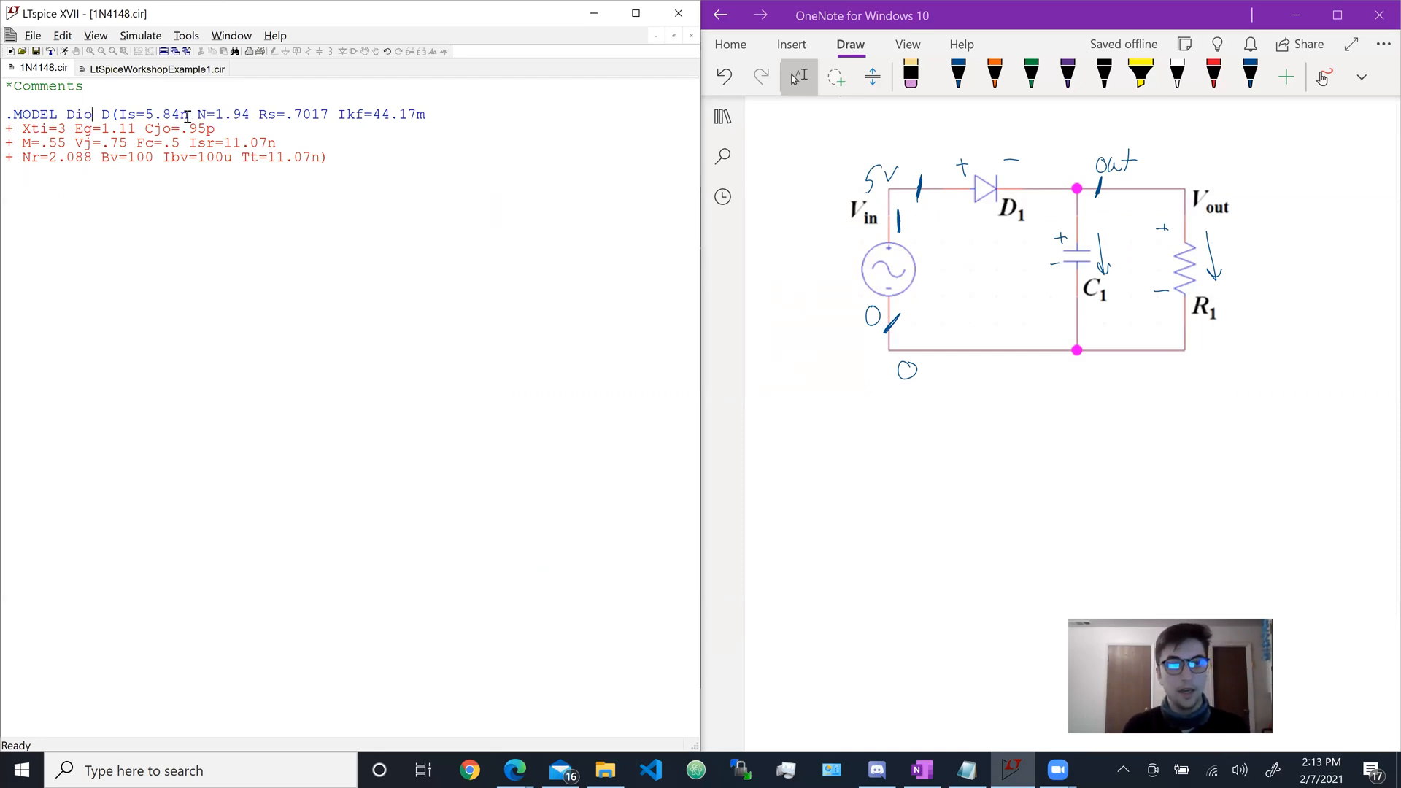
{"action": "left_click", "coordinate": [148, 71]}
{"action": "double_click", "coordinate": [113, 158]}
{"action": "type", "text": "Diode3"}
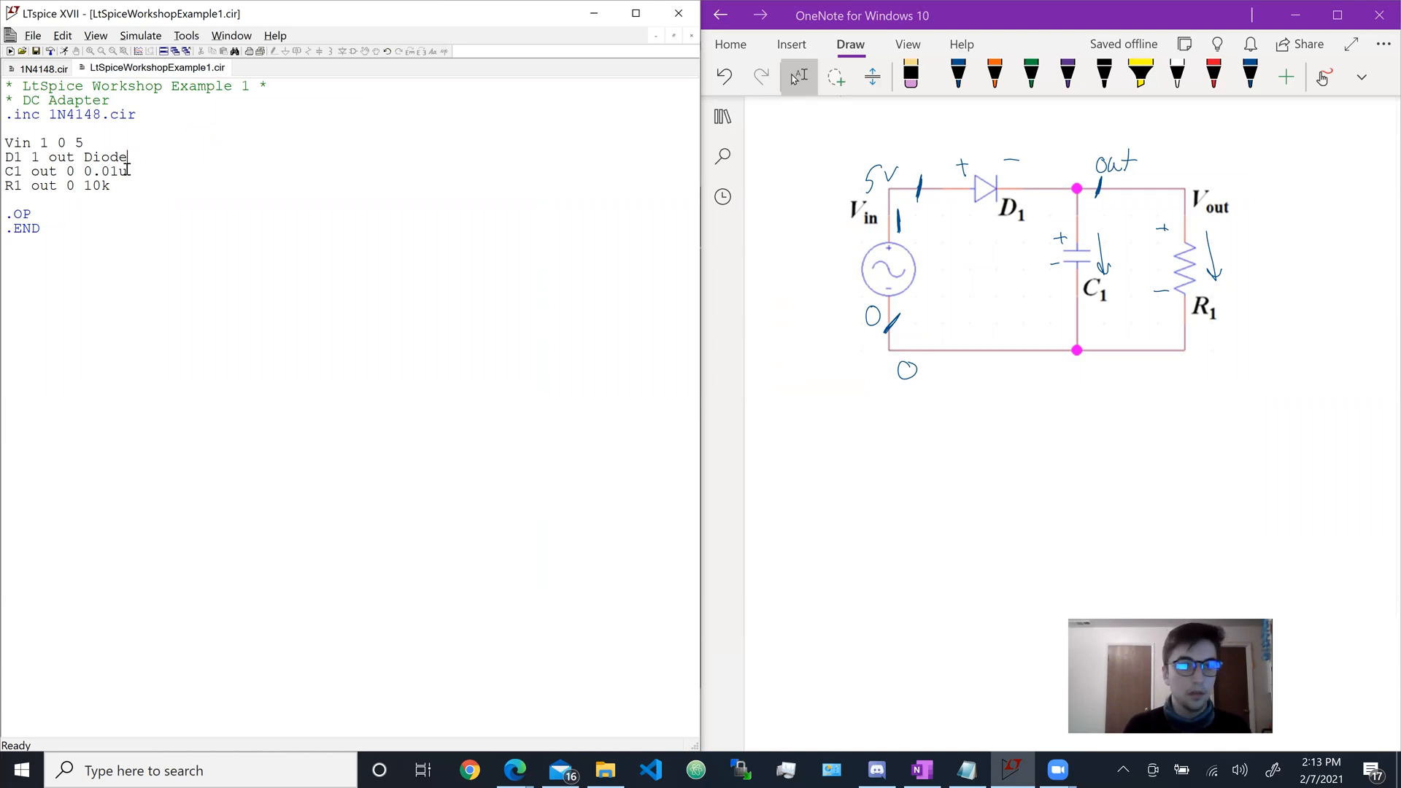
Step: Restore the model name 1N4148 in the .MODEL statement of 1N4148.cir and in the D1 line of LtSpiceWorkshopExample1.cir
{"action": "left_click", "coordinate": [46, 71]}
{"action": "key", "text": "BackSpace"}
{"action": "key", "text": "BackSpace"}
{"action": "key", "text": "BackSpace"}
{"action": "key", "text": "BackSpace"}
{"action": "key", "text": "BackSpace"}
{"action": "type", "text": "1N4148"}
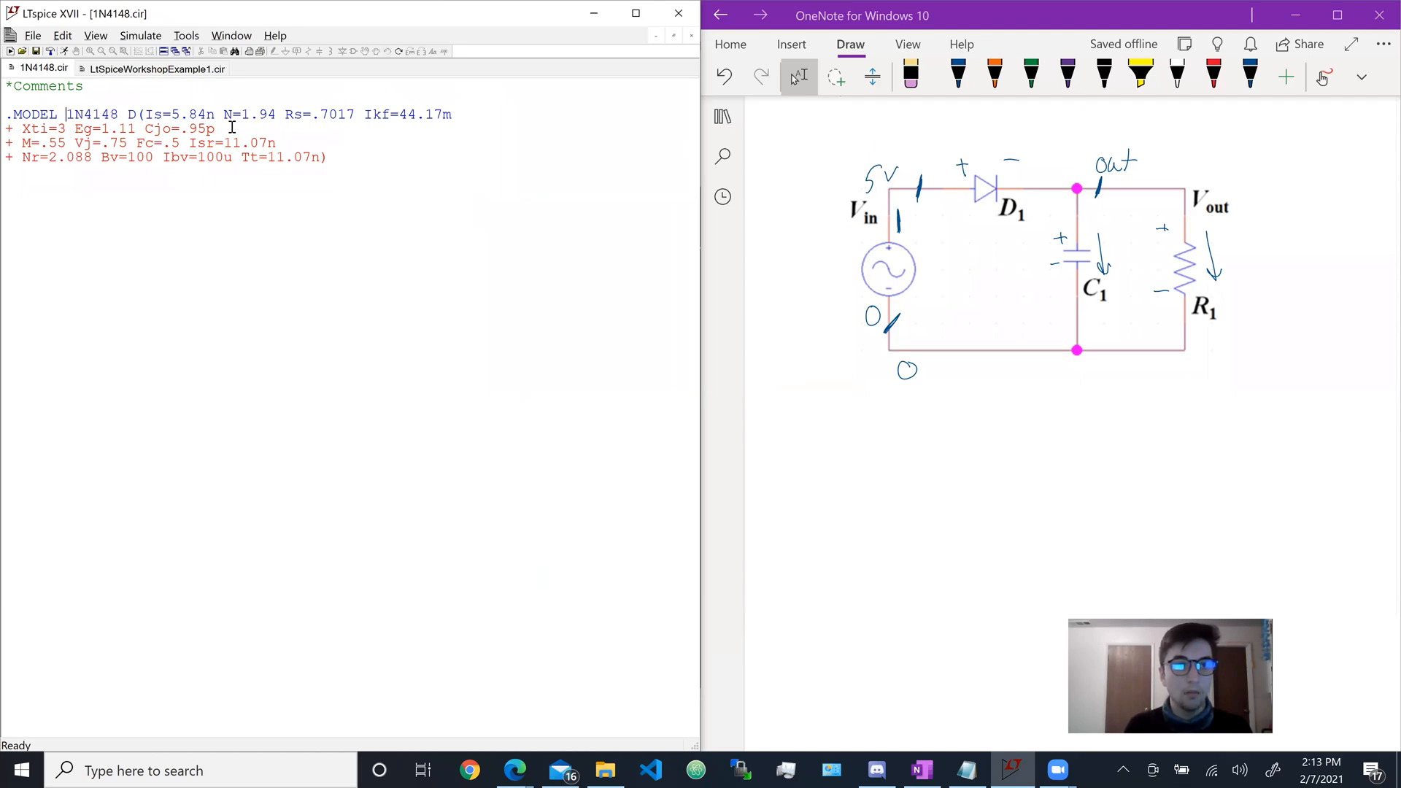
{"action": "left_click", "coordinate": [155, 70]}
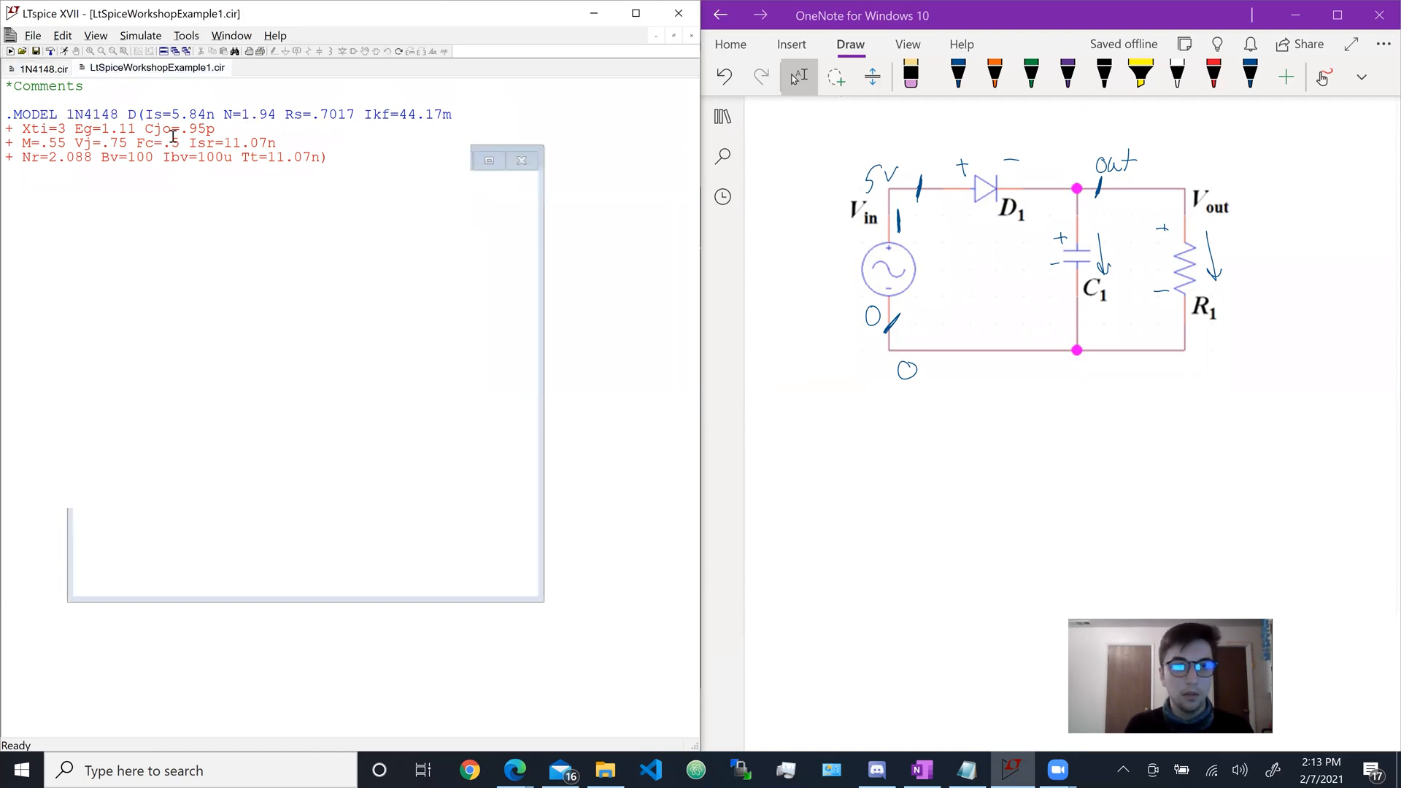
{"action": "key", "text": "BackSpace"}
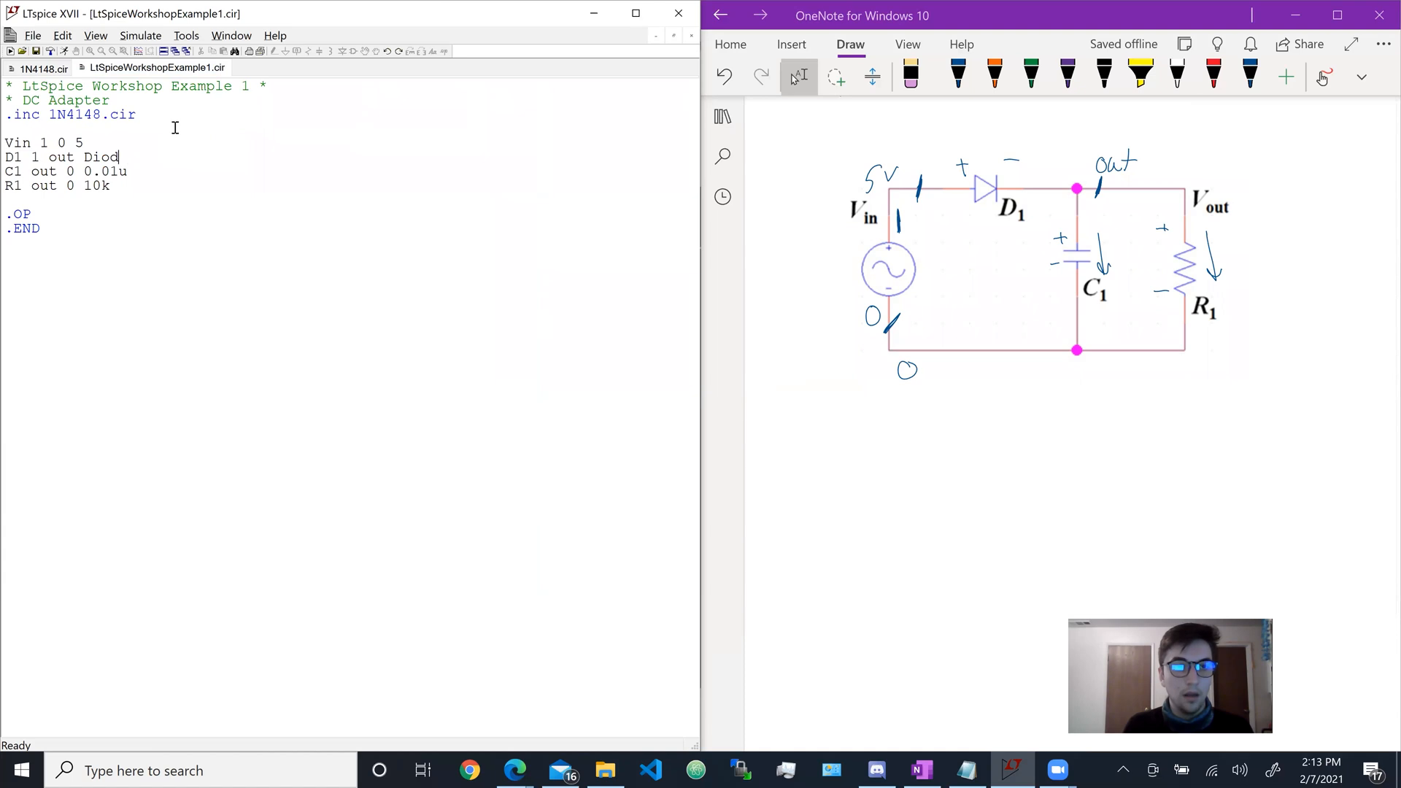
{"action": "key", "text": "BackSpace"}
{"action": "key", "text": "BackSpace"}
{"action": "type", "text": "1N4148"}
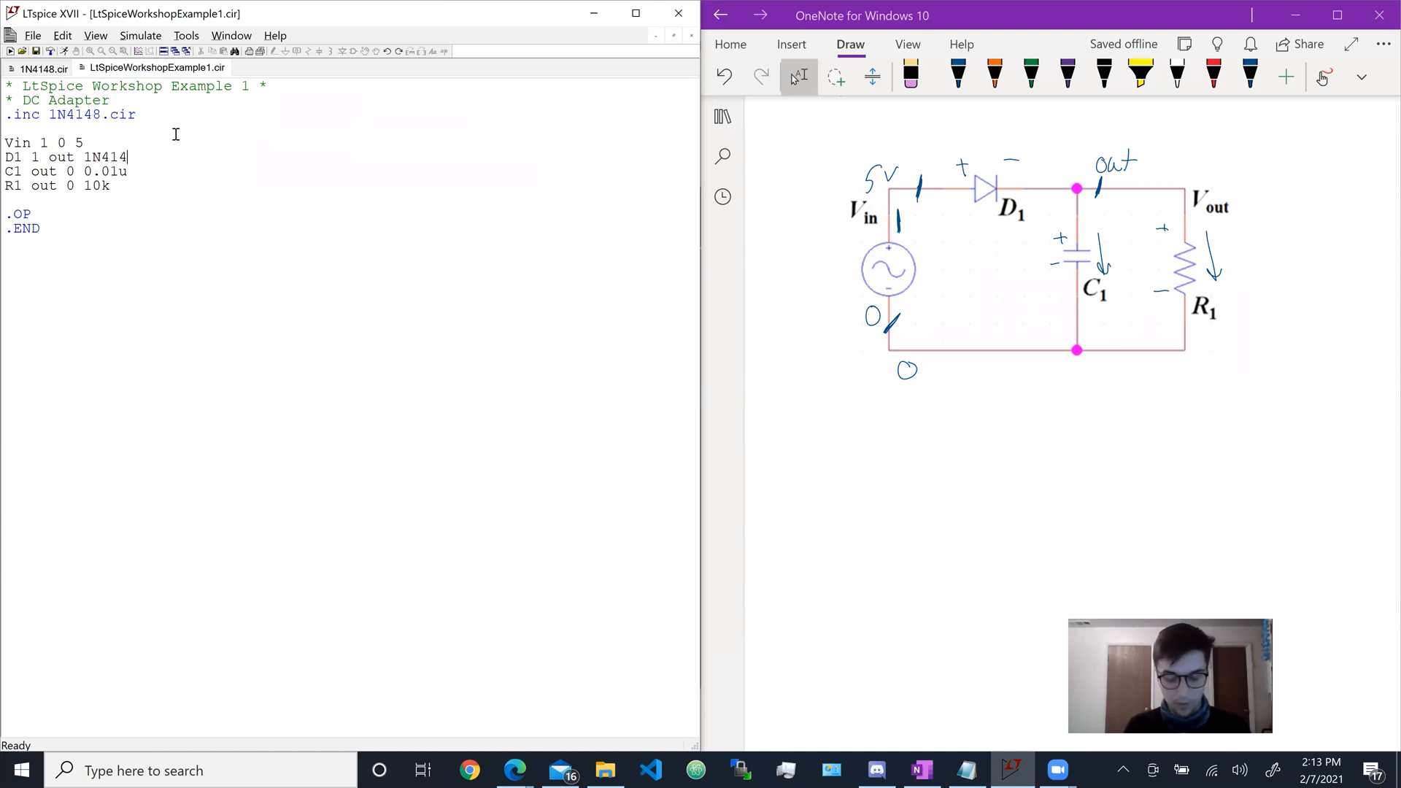
Step: Replace the .inc directive in LtSpiceWorkshopExample1.cir with the full .MODEL statement copied from 1N4148.cir, leaving a blank line above it
{"action": "left_click", "coordinate": [49, 73]}
{"action": "left_click_drag", "start_coordinate": [361, 161], "coordinate": [8, 108]}
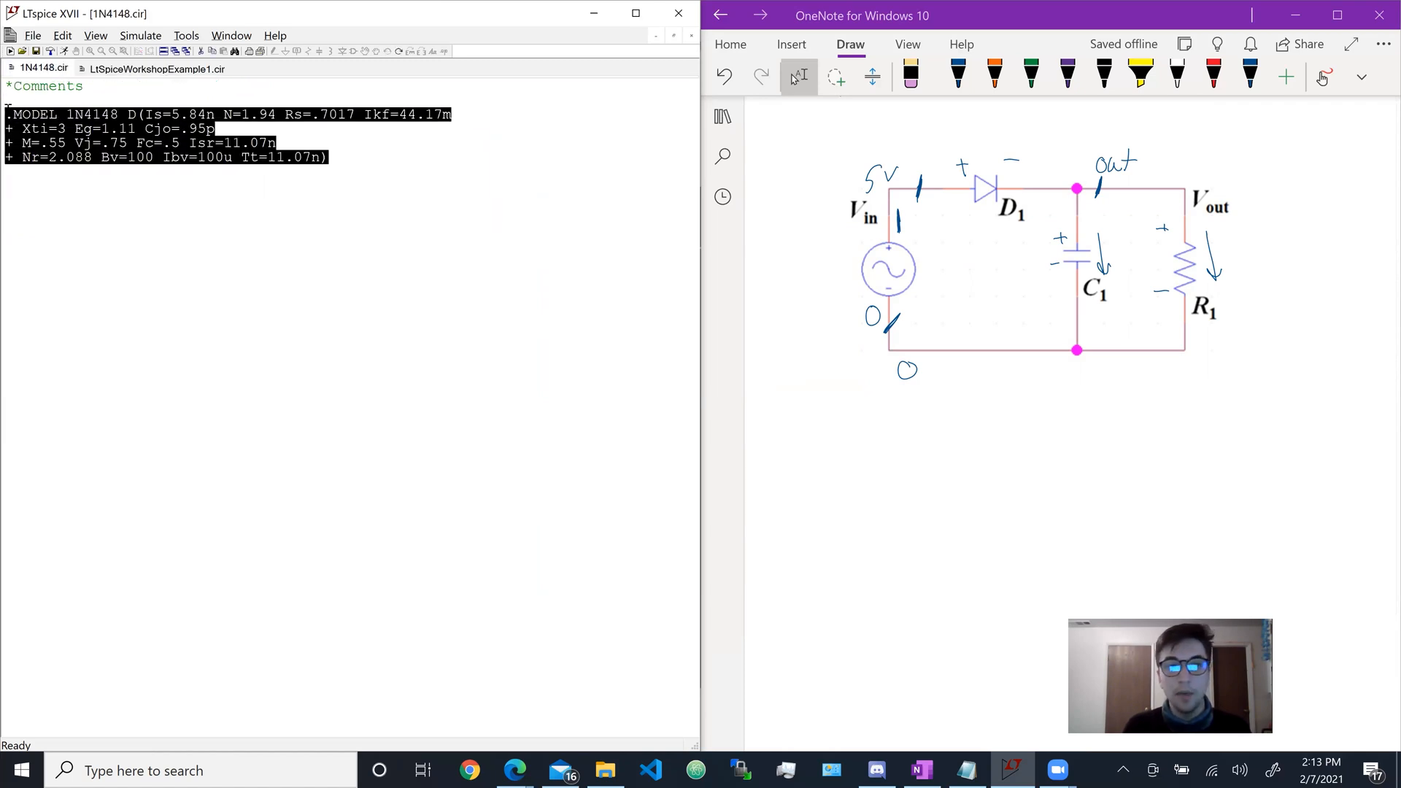
{"action": "key", "text": "ctrl+c"}
{"action": "left_click_drag", "start_coordinate": [362, 171], "coordinate": [8, 111]}
{"action": "left_click", "coordinate": [6, 171]}
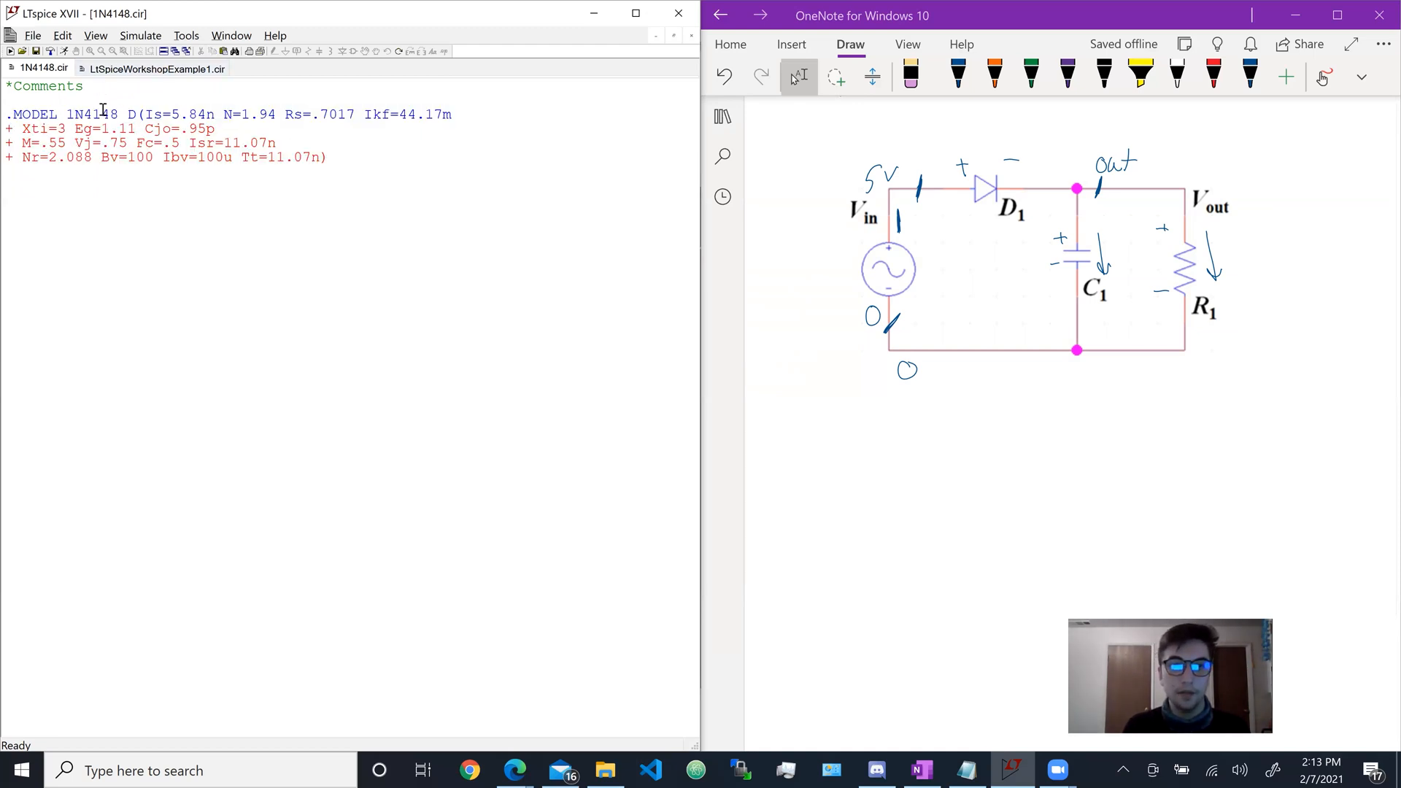
{"action": "left_click", "coordinate": [114, 70]}
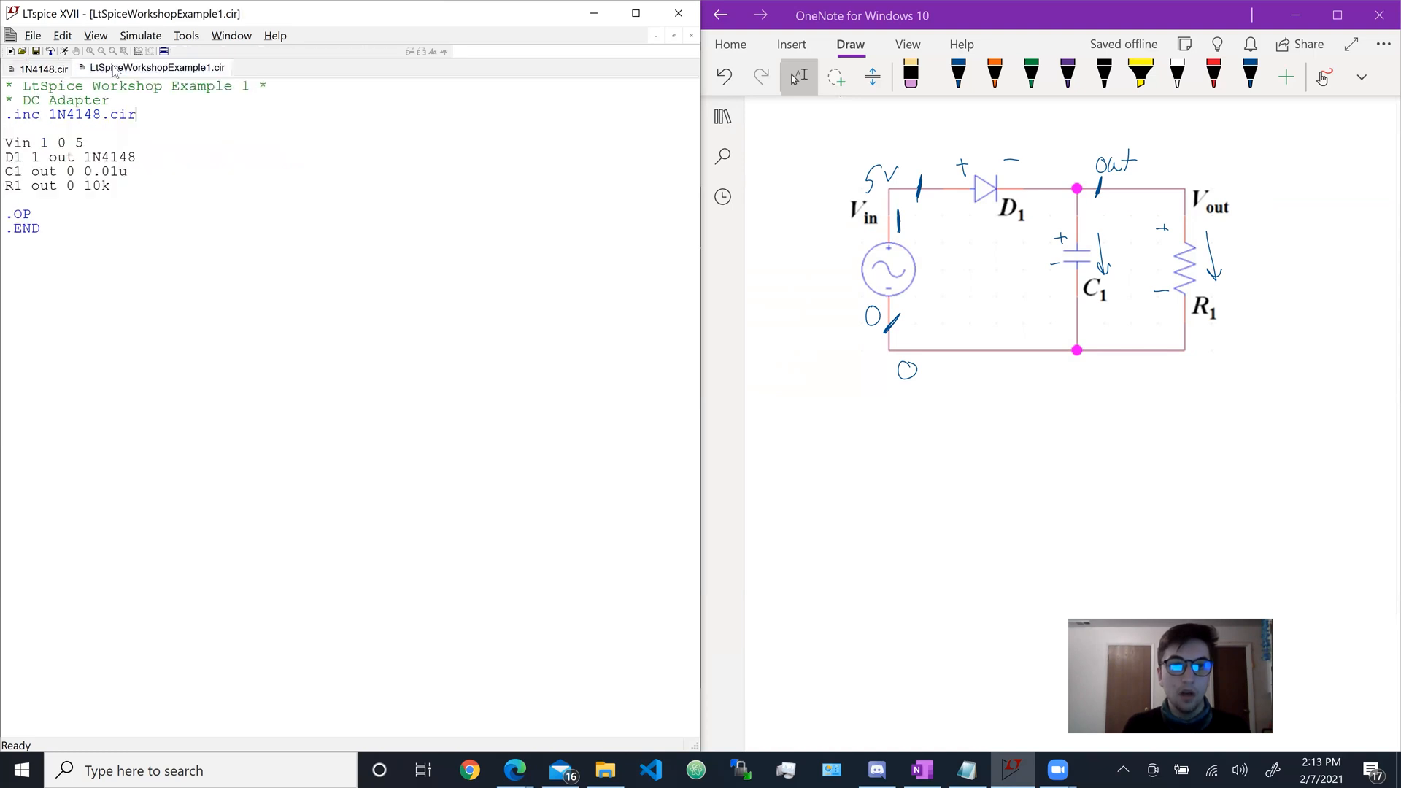
{"action": "left_click_drag", "start_coordinate": [137, 115], "coordinate": [5, 116]}
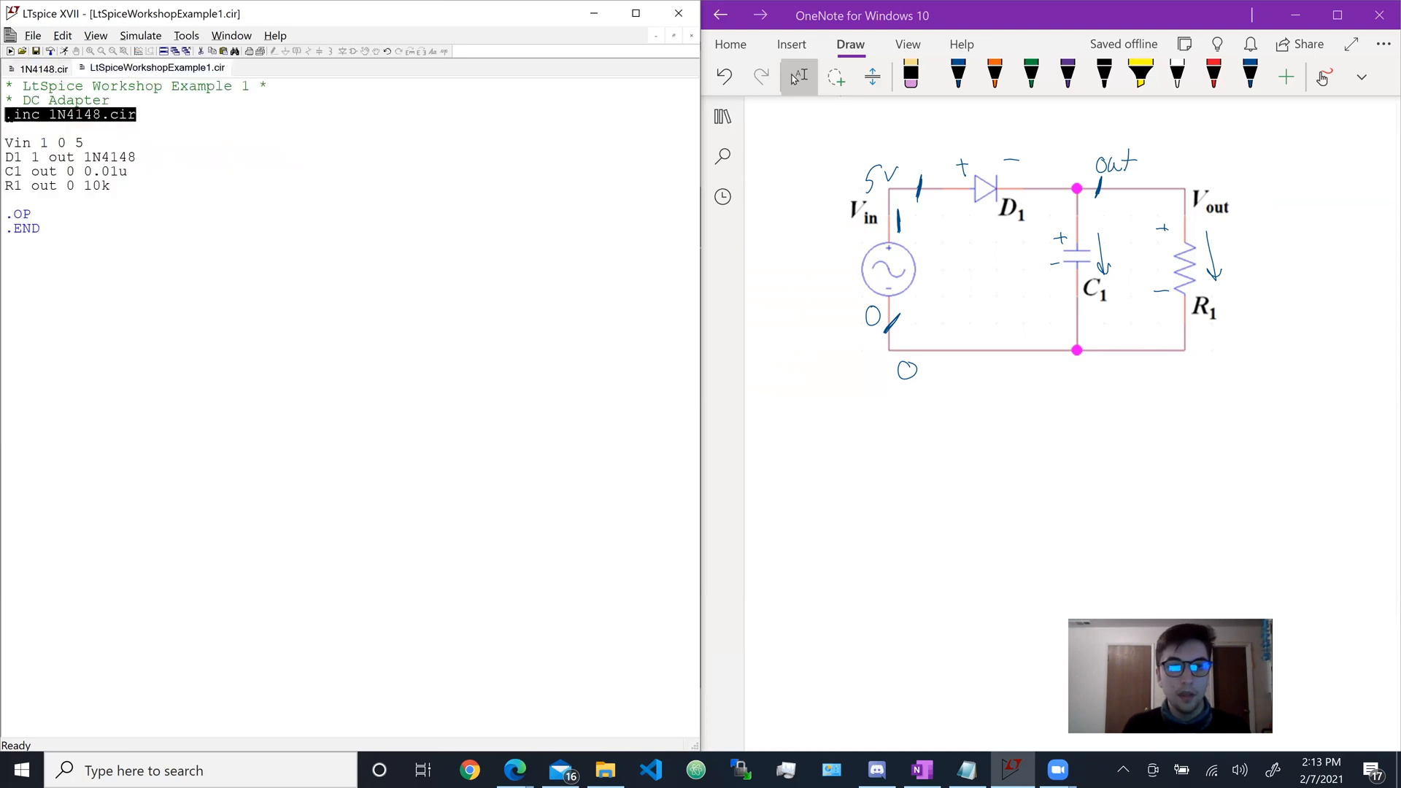
{"action": "key", "text": "ctrl+v"}
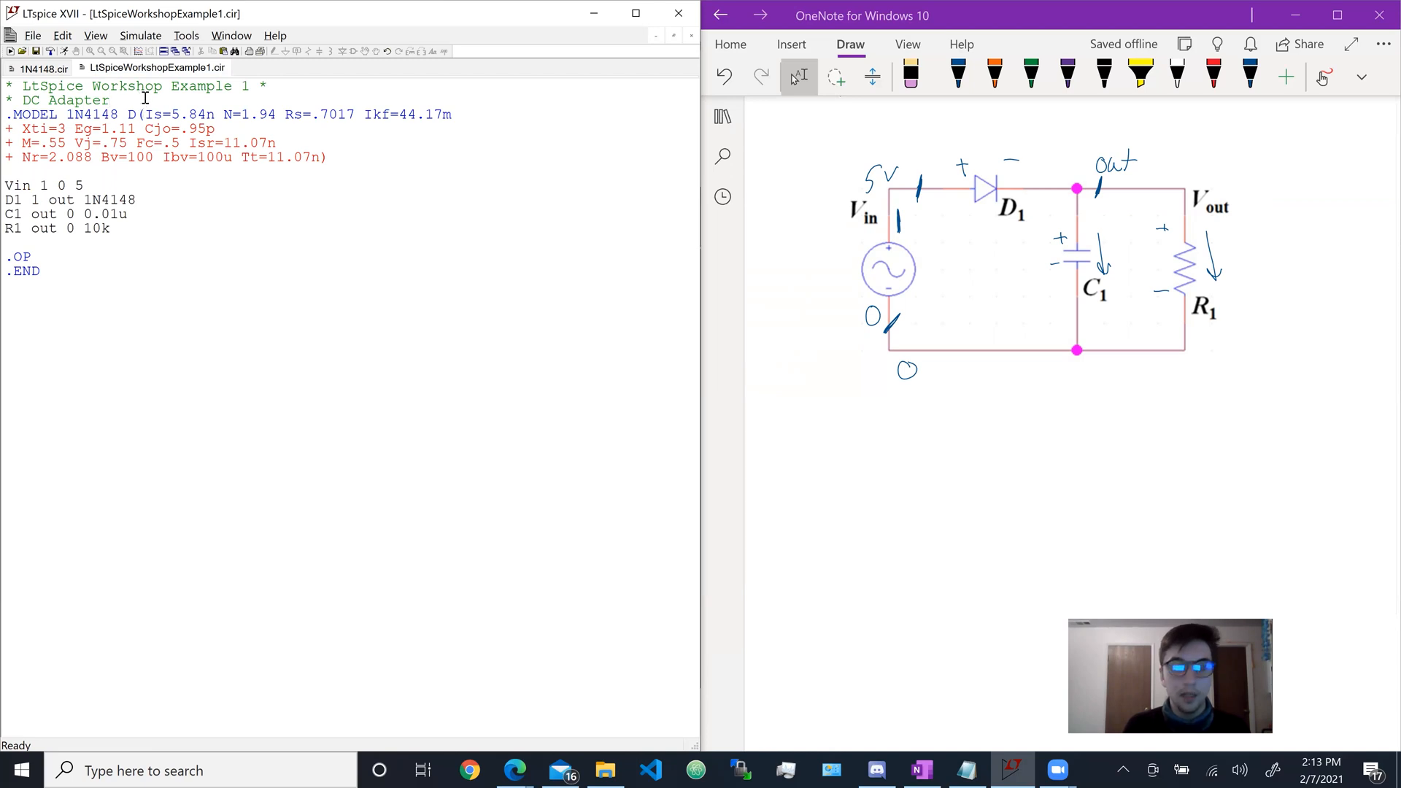
{"action": "key", "text": "Return"}
Step: Run the operating point simulation with the .MODEL statement inside the netlist and close the results window
{"action": "left_click", "coordinate": [65, 51]}
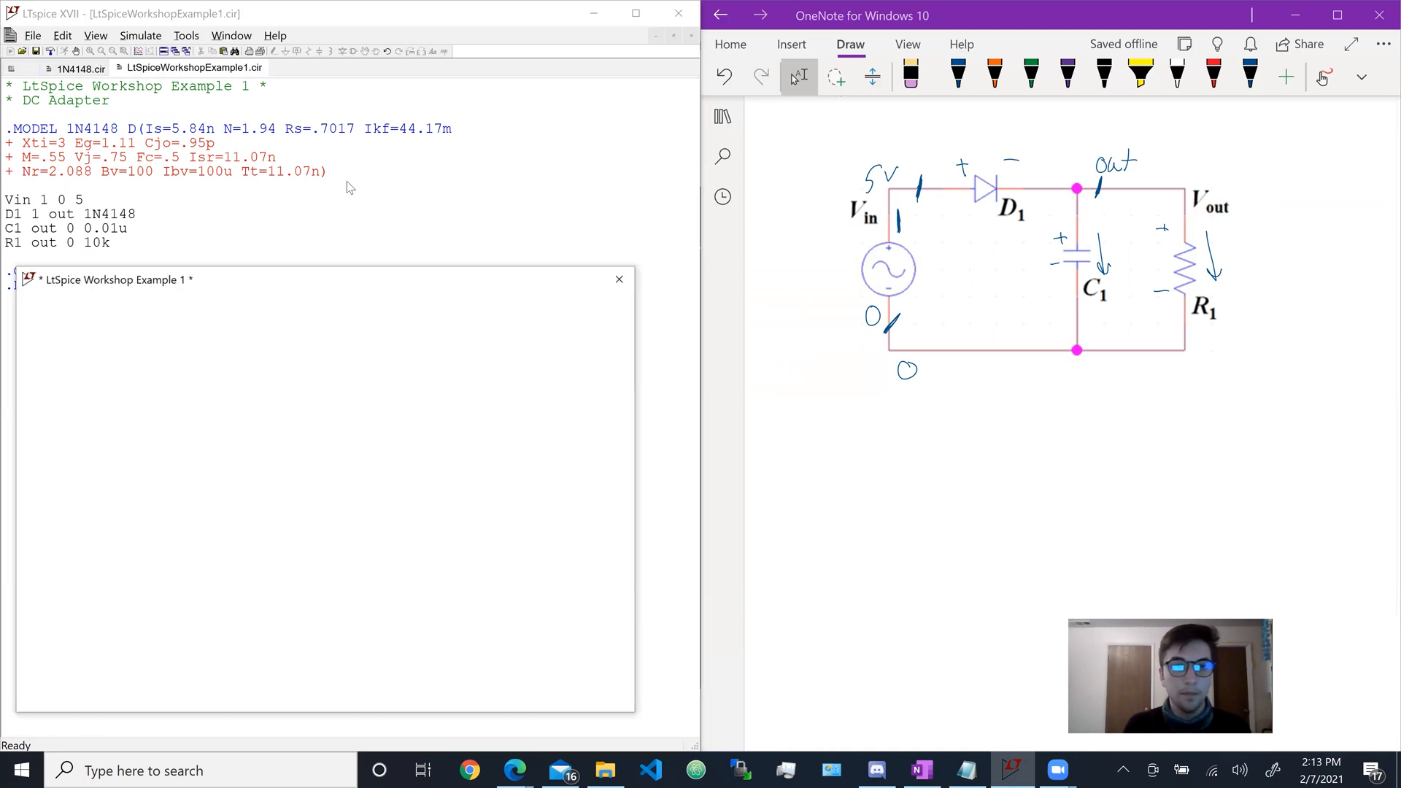
{"action": "left_click", "coordinate": [620, 279]}
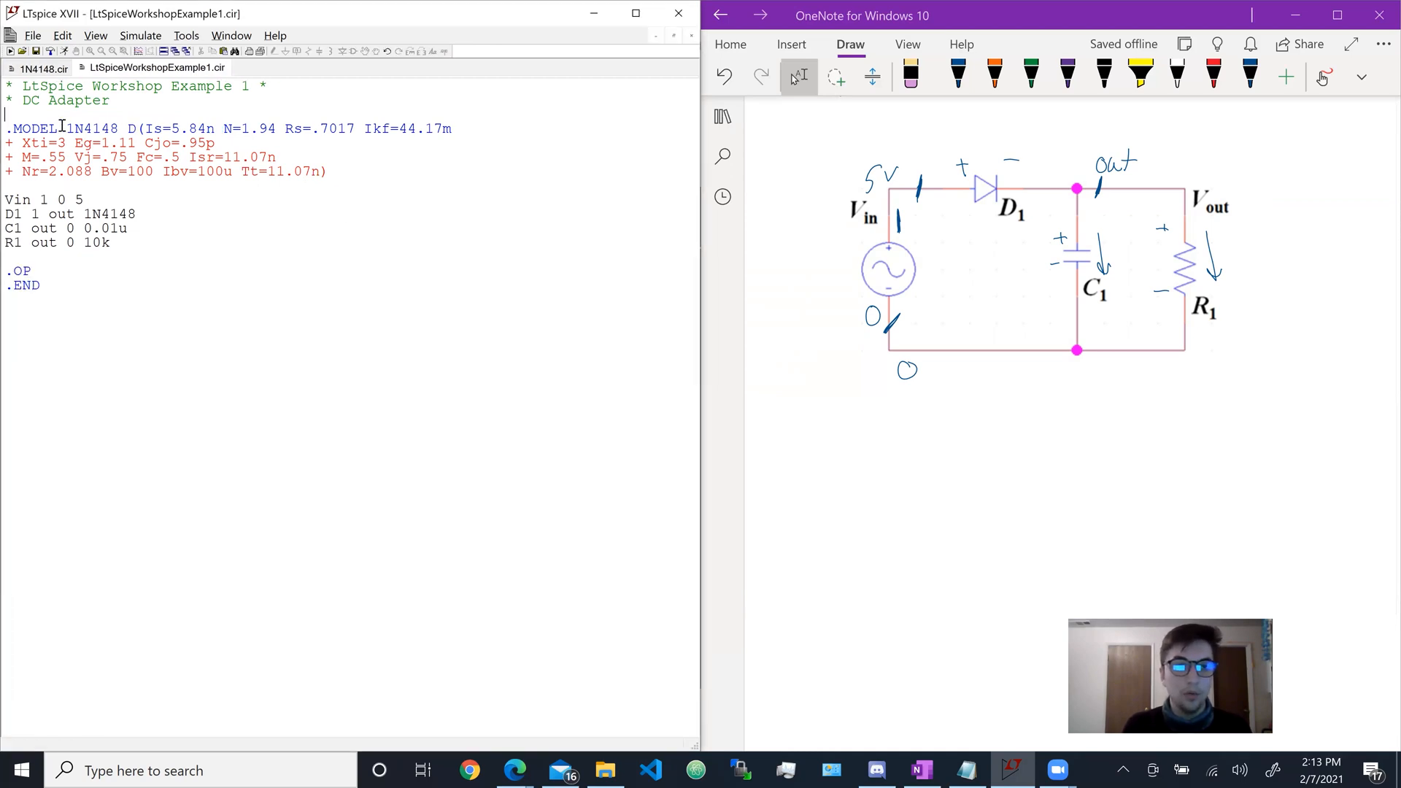
{"action": "left_click_drag", "start_coordinate": [329, 173], "coordinate": [7, 122]}
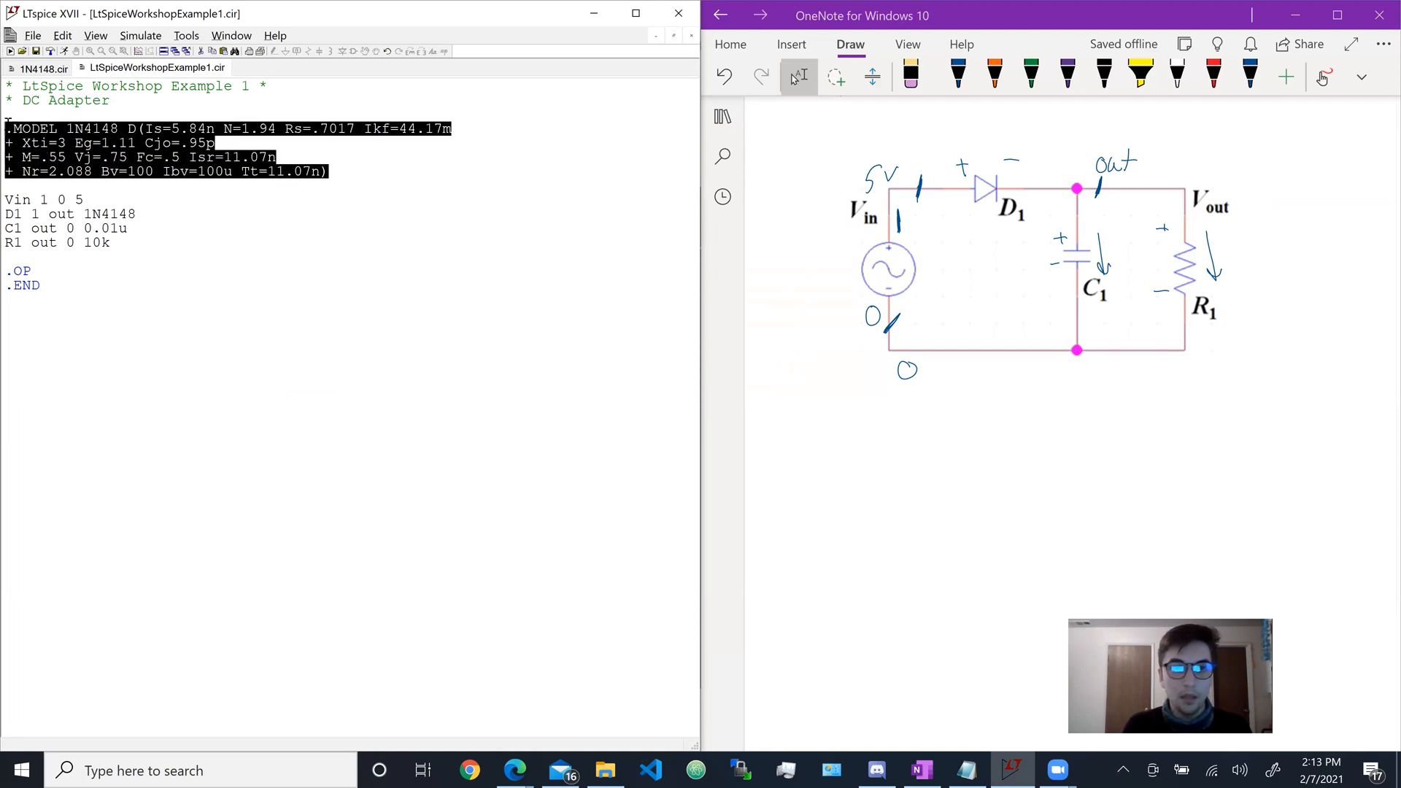
{"action": "left_click", "coordinate": [229, 151]}
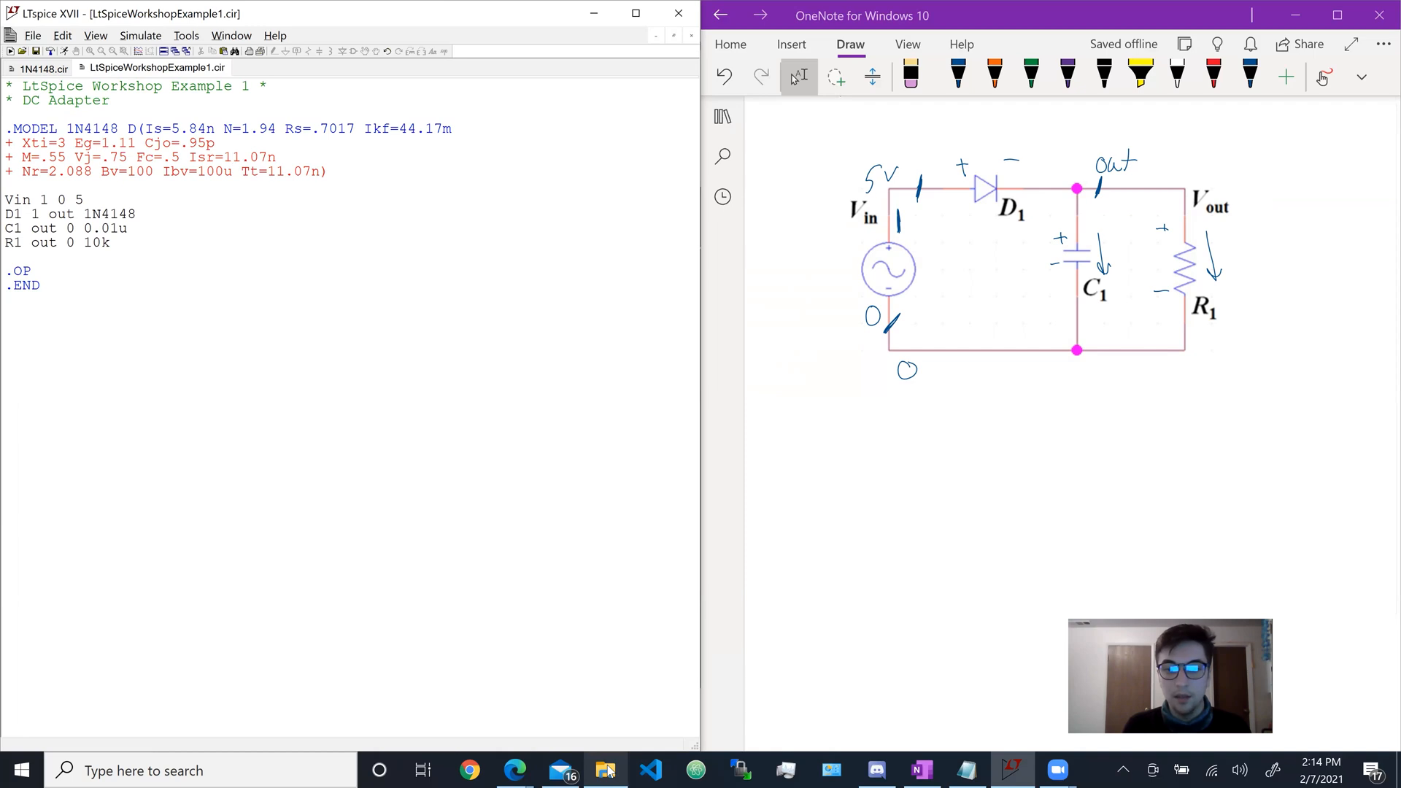
Step: Open a blank Notepad document and move the four-line .MODEL 1N4148 statement from LtSpiceWorkshopExample1.cir into it
{"action": "left_click", "coordinate": [966, 770]}
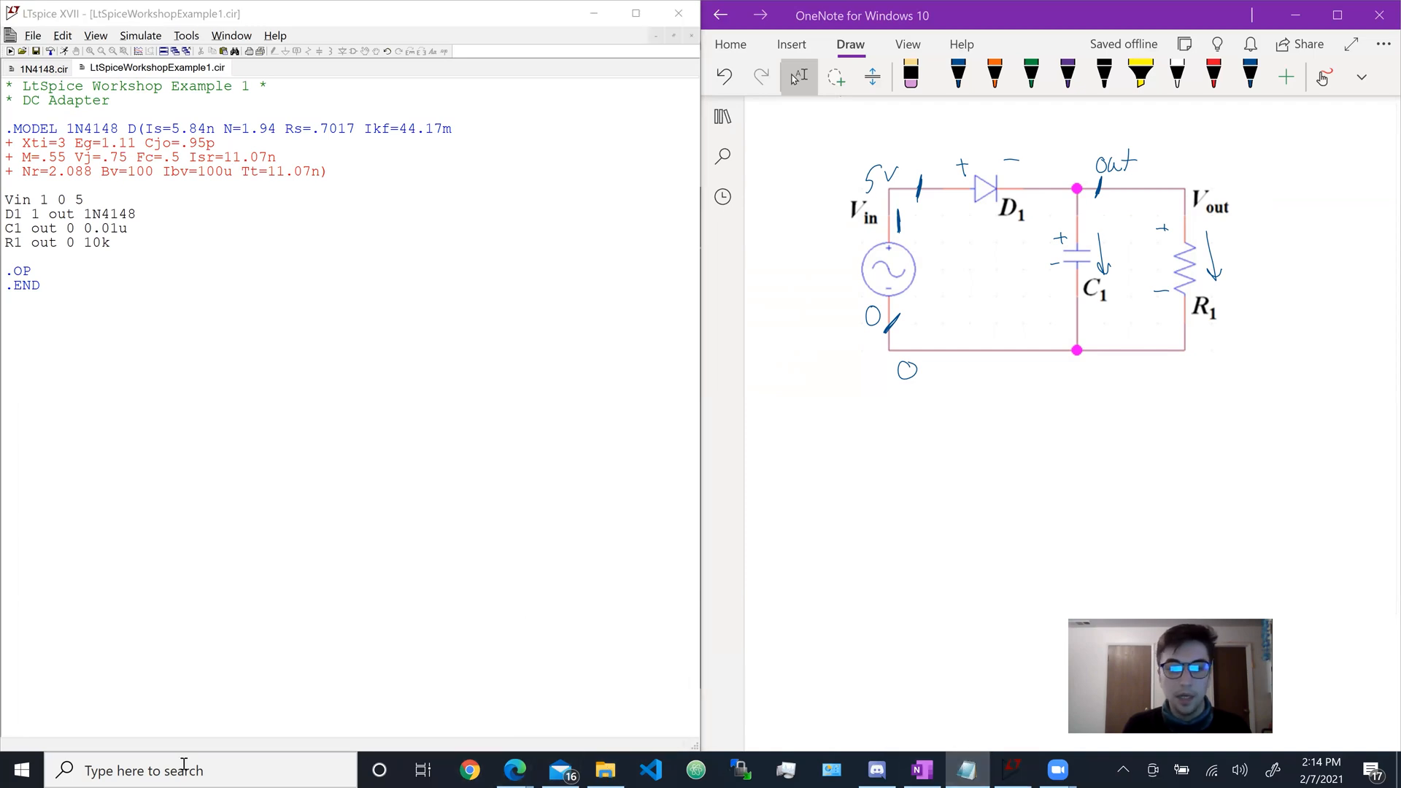
{"action": "key", "text": "super"}
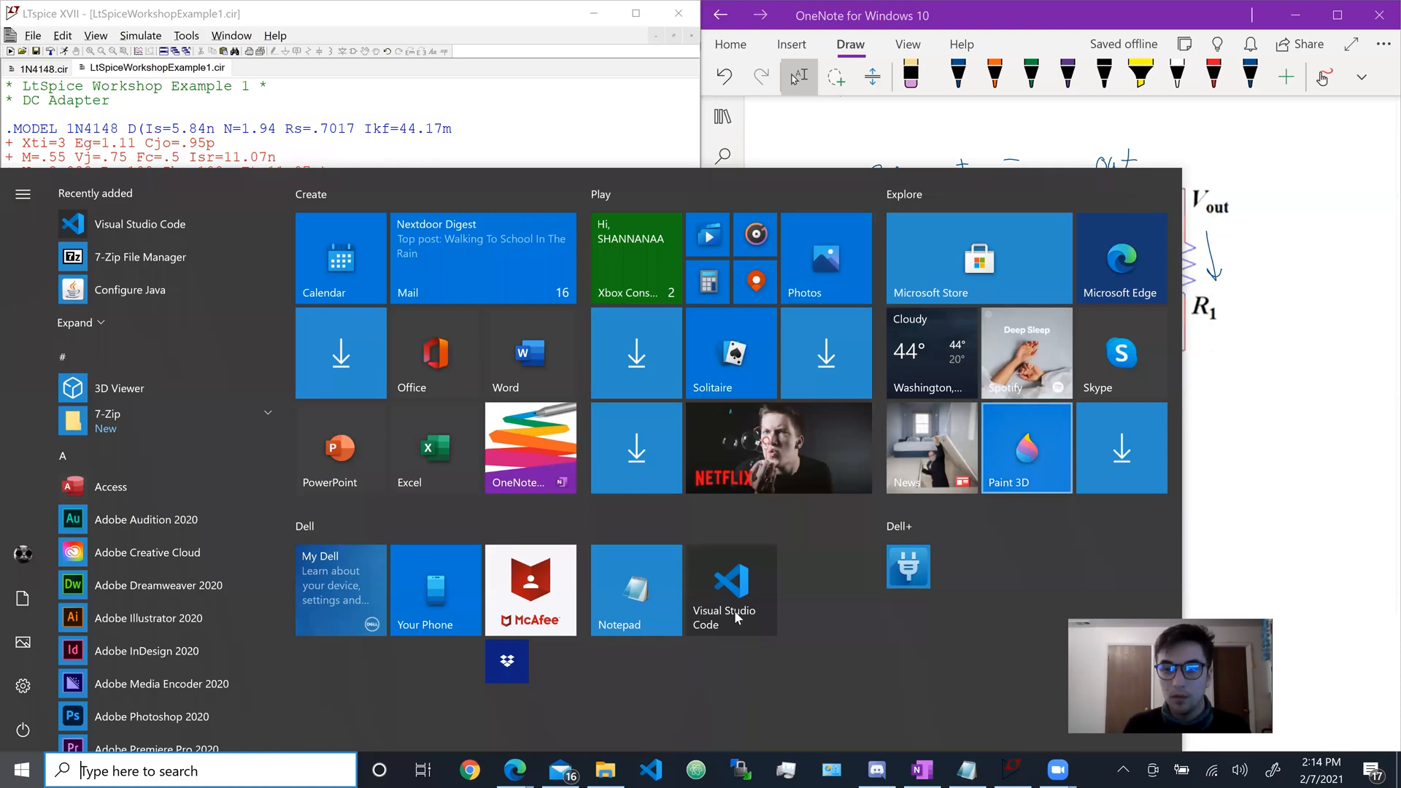
{"action": "key", "text": "super"}
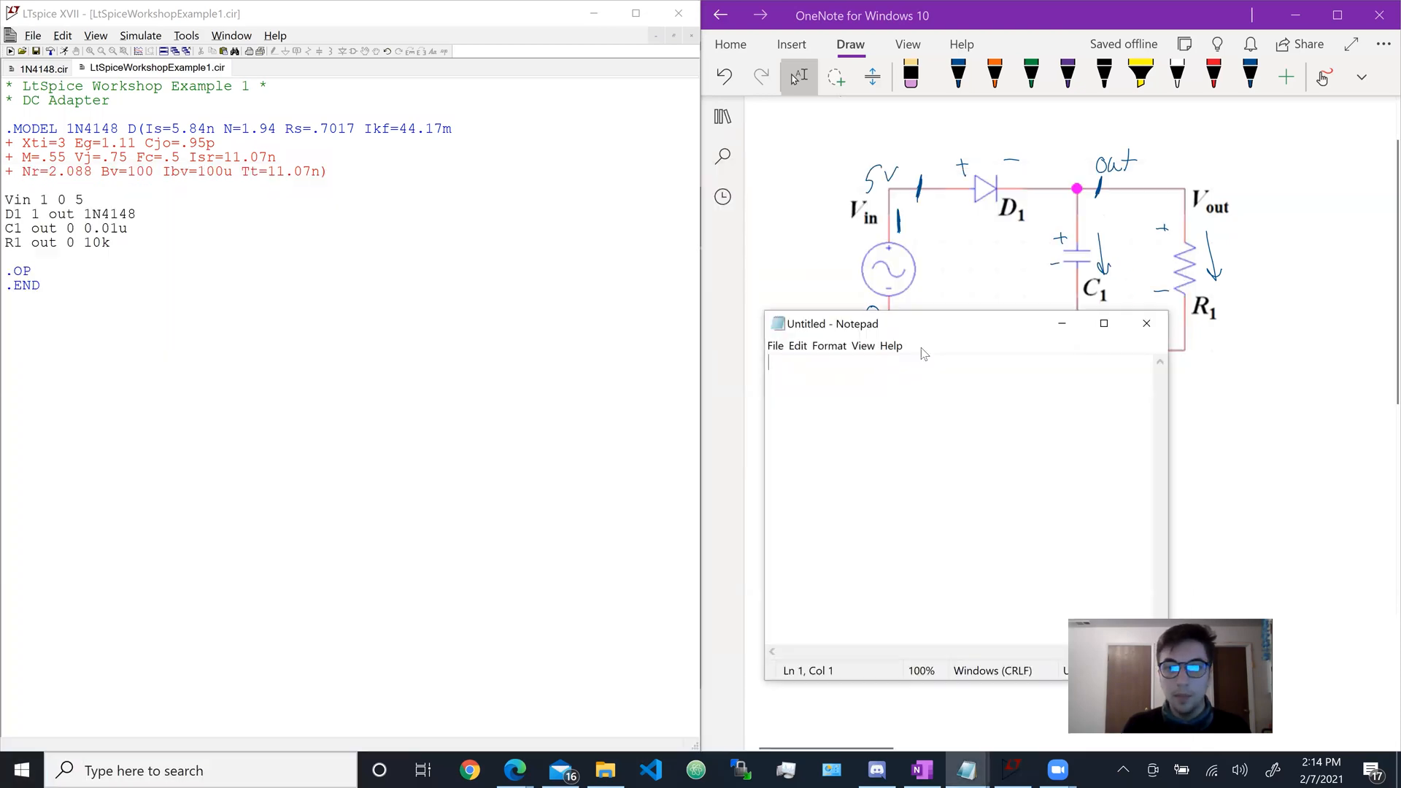
{"action": "left_click_drag", "start_coordinate": [891, 326], "coordinate": [908, 211]}
{"action": "left_click_drag", "start_coordinate": [330, 173], "coordinate": [6, 129]}
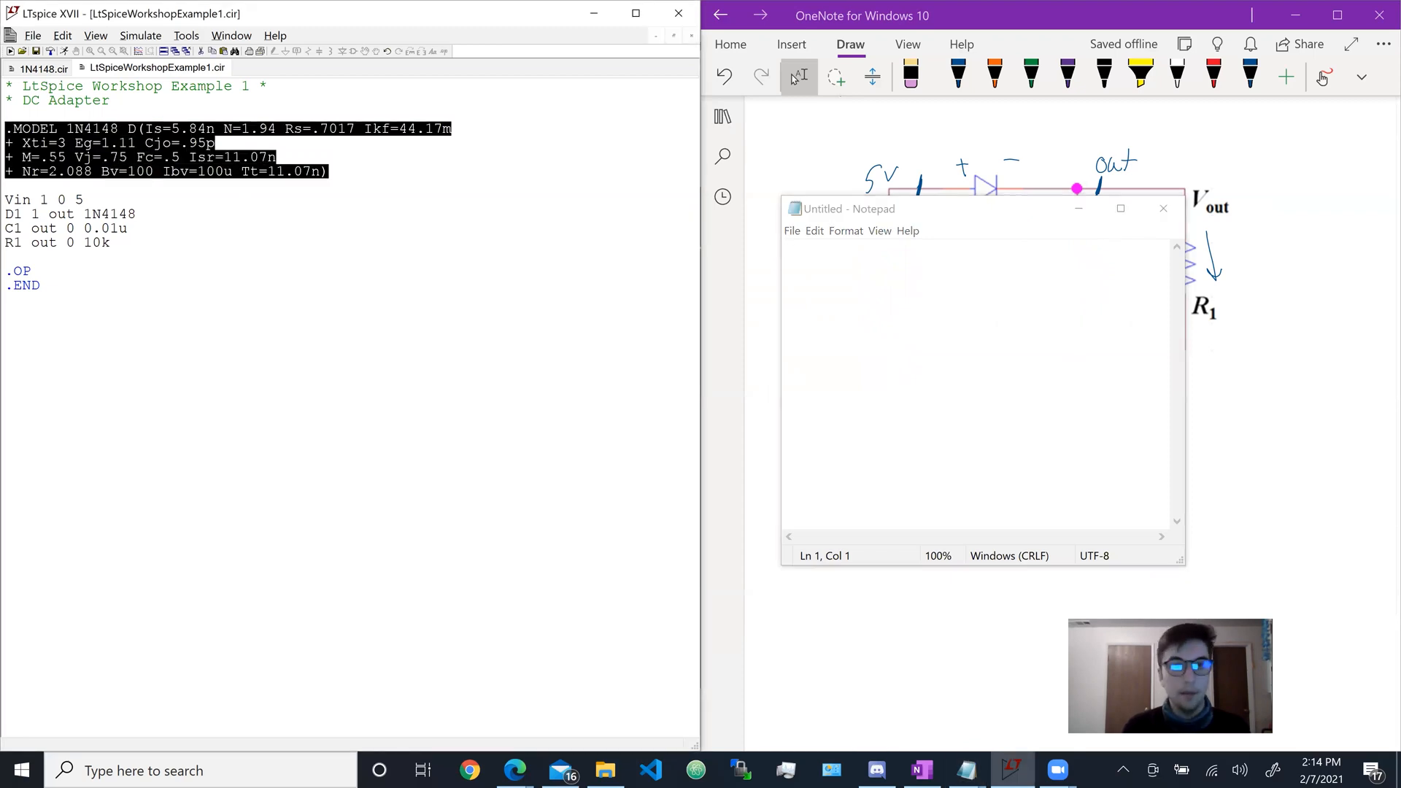
{"action": "key", "text": "ctrl+x"}
{"action": "left_click", "coordinate": [816, 257]}
{"action": "key", "text": "ctrl+v"}
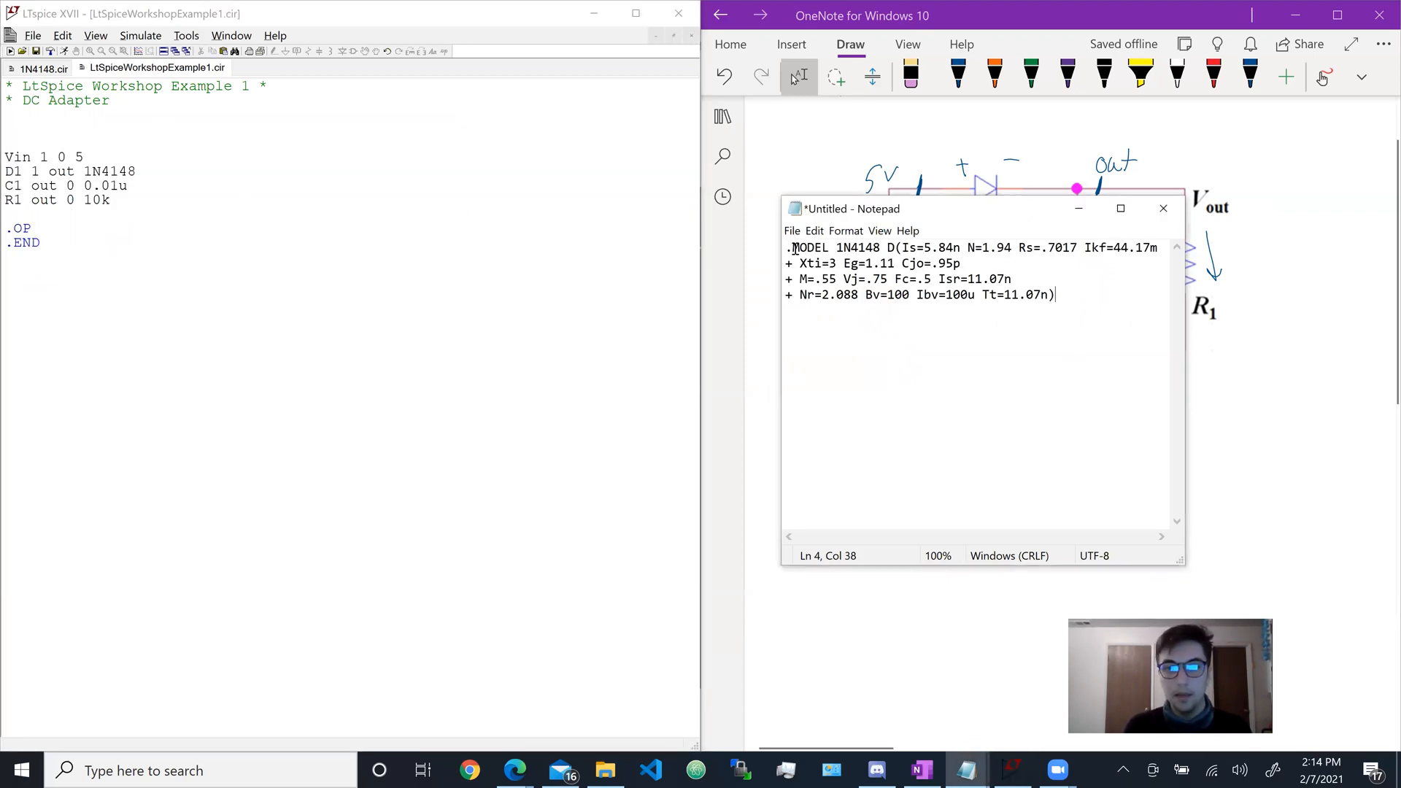
Step: Insert the comment line "* 1N4148 is a diode, D<name> <N+> <N-> 1N4148" above the .MODEL statement in Notepad
{"action": "left_click", "coordinate": [792, 249]}
{"action": "key", "text": "Return"}
{"action": "key", "text": "Up"}
{"action": "type", "text": "*"}
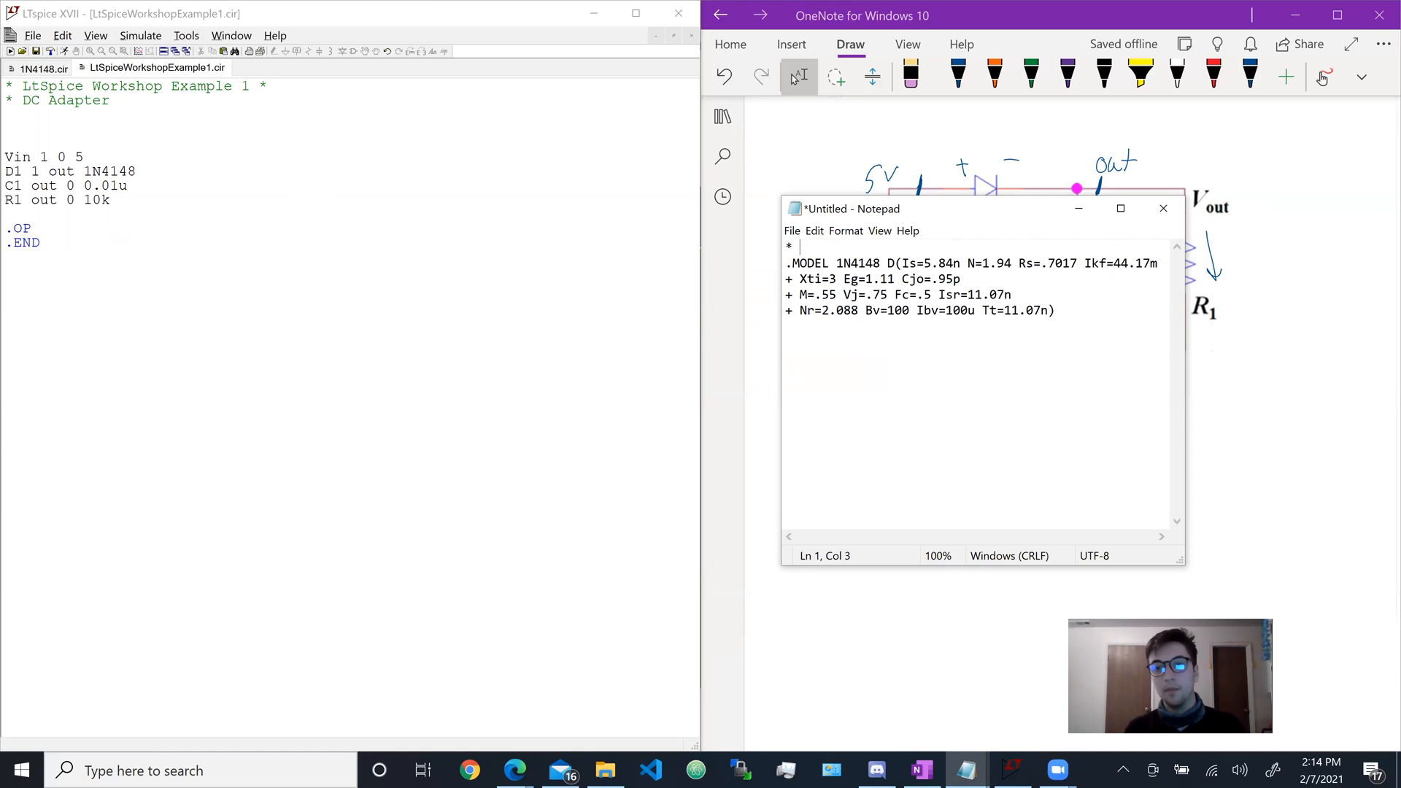
{"action": "type", "text": " 1n"}
{"action": "key", "text": "BackSpace"}
{"action": "type", "text": "N"}
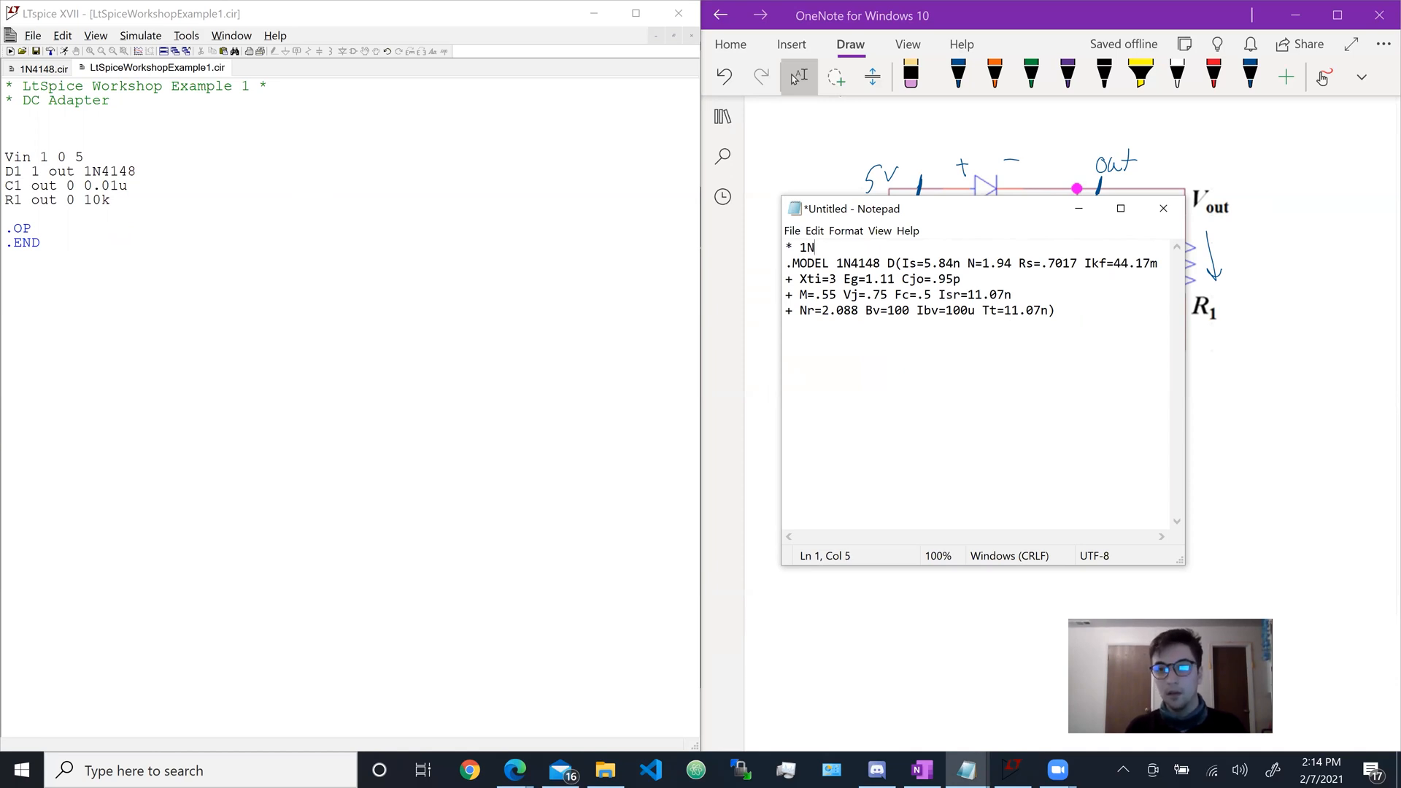
{"action": "type", "text": "414"}
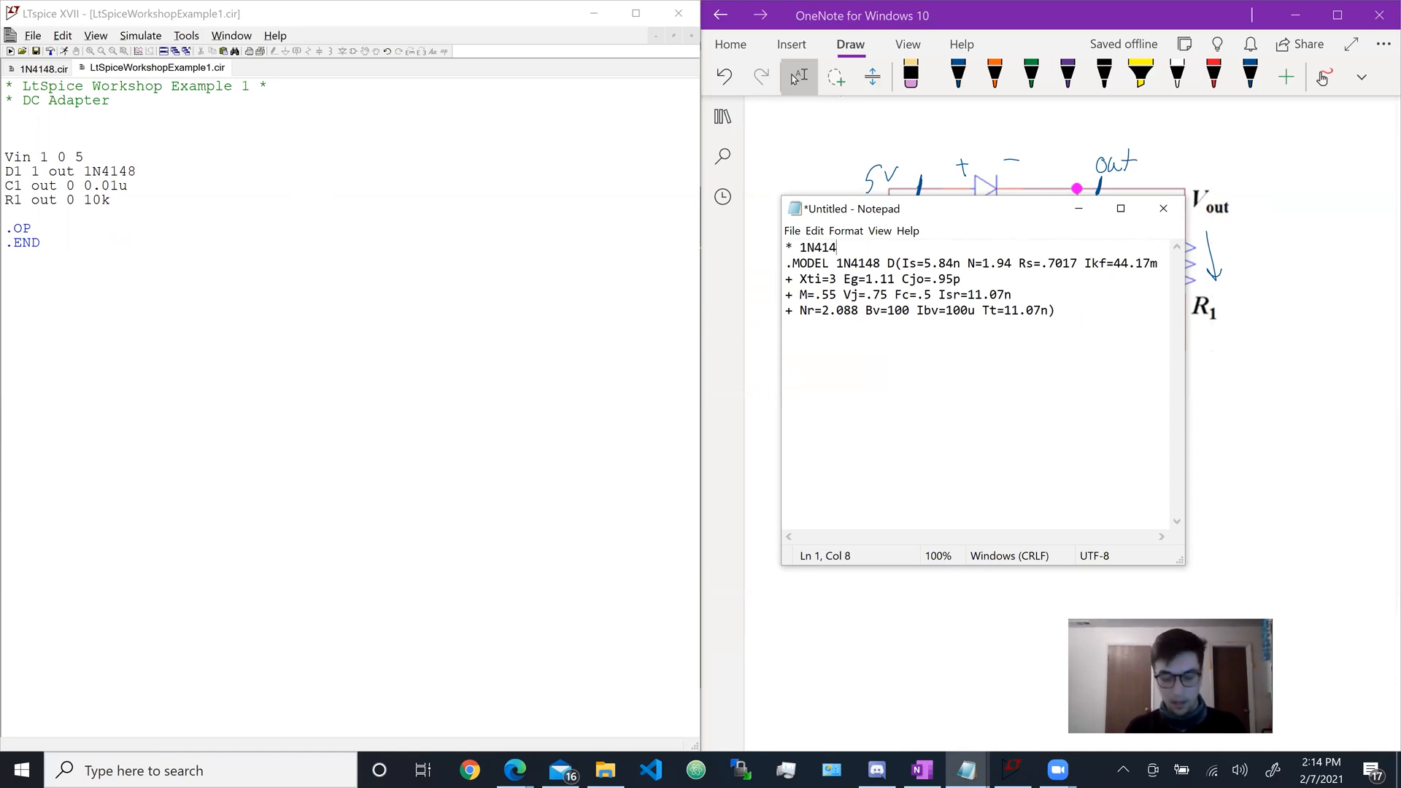
{"action": "type", "text": "8 is a diode"}
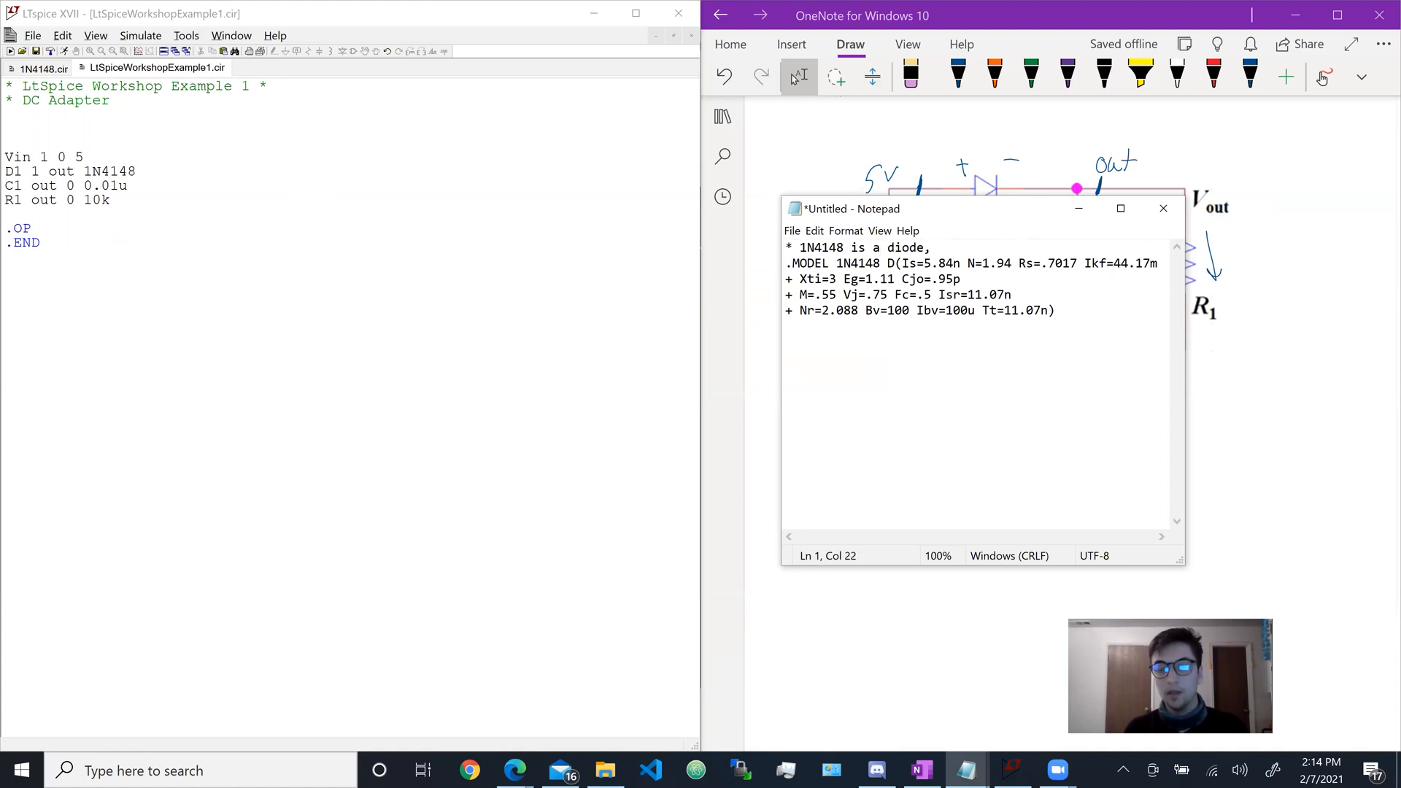
{"action": "type", "text": ", D<name> <N+>"}
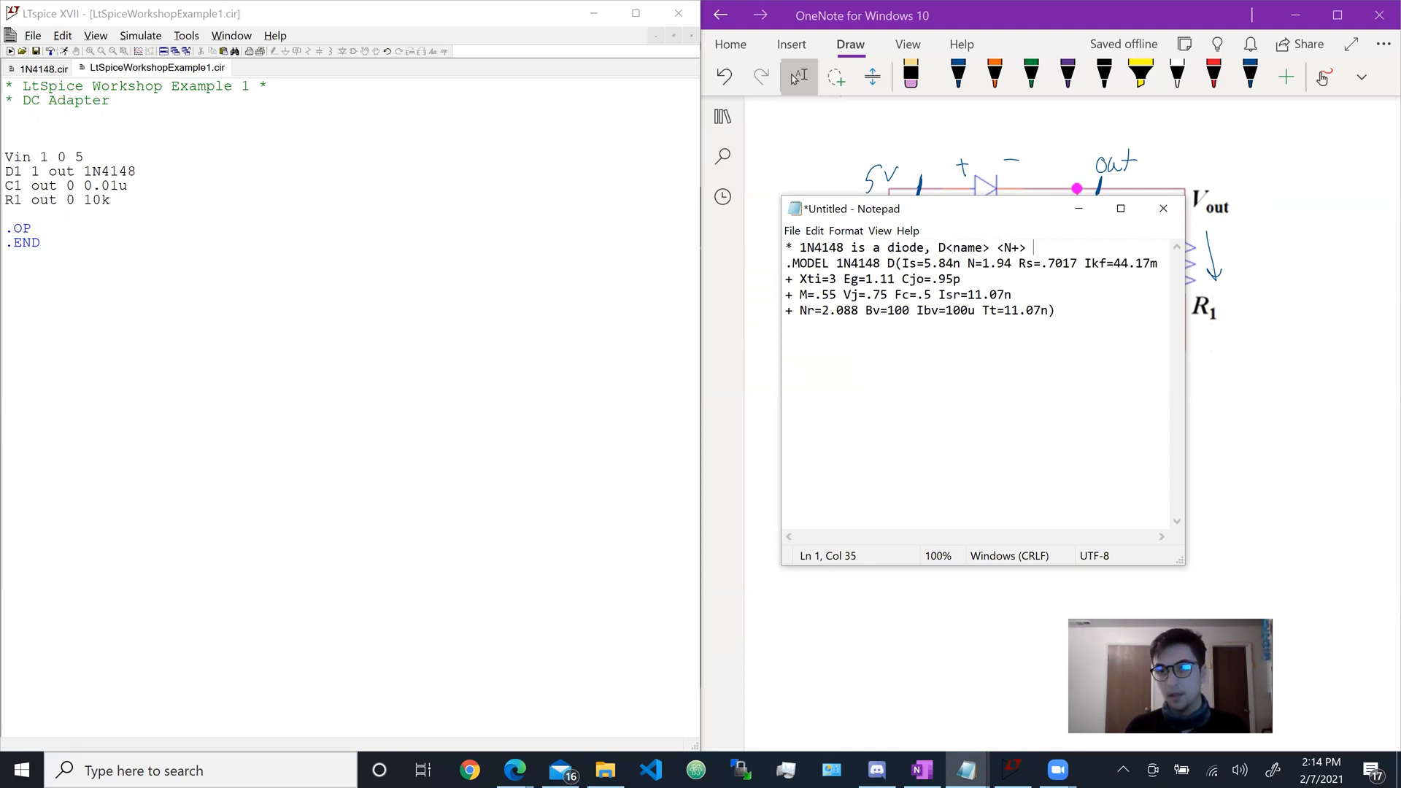
{"action": "type", "text": " M"}
{"action": "key", "text": "BackSpace"}
{"action": "type", "text": "<N-"}
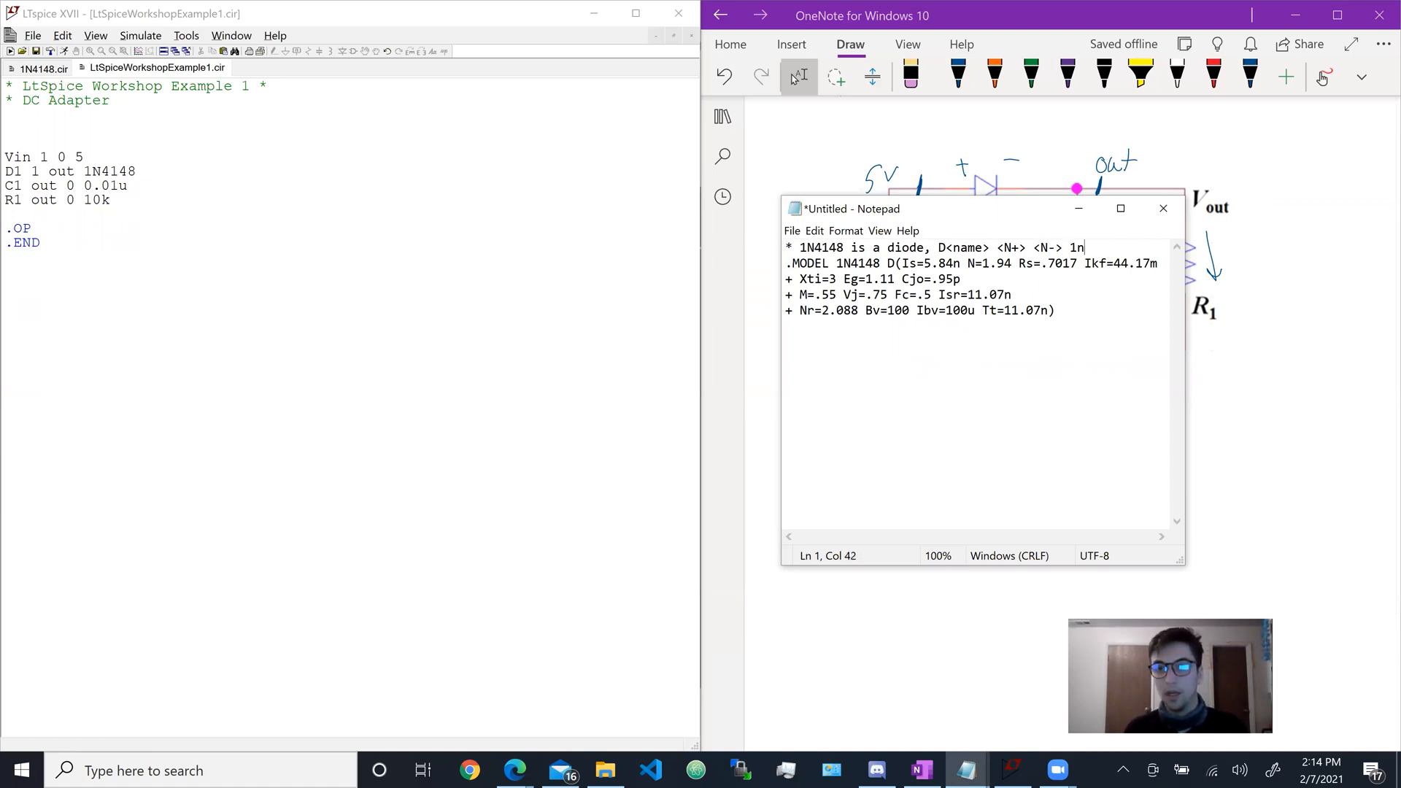
{"action": "type", "text": "> 1N4148"}
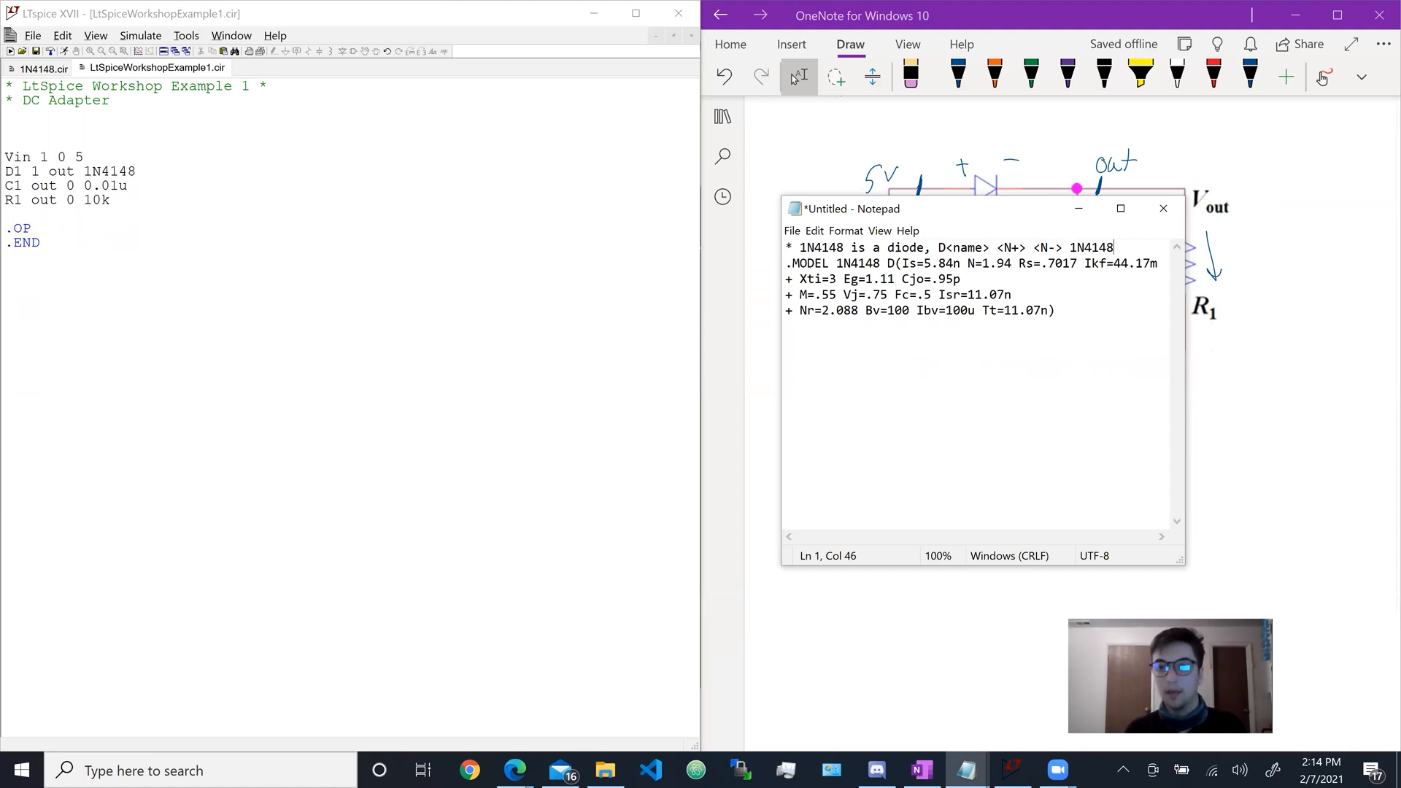
Step: Set up saving the Notepad text as 1N4148.cir in the LtSpice Workshop folder with type All Files, and cancel the save
{"action": "left_click", "coordinate": [793, 231]}
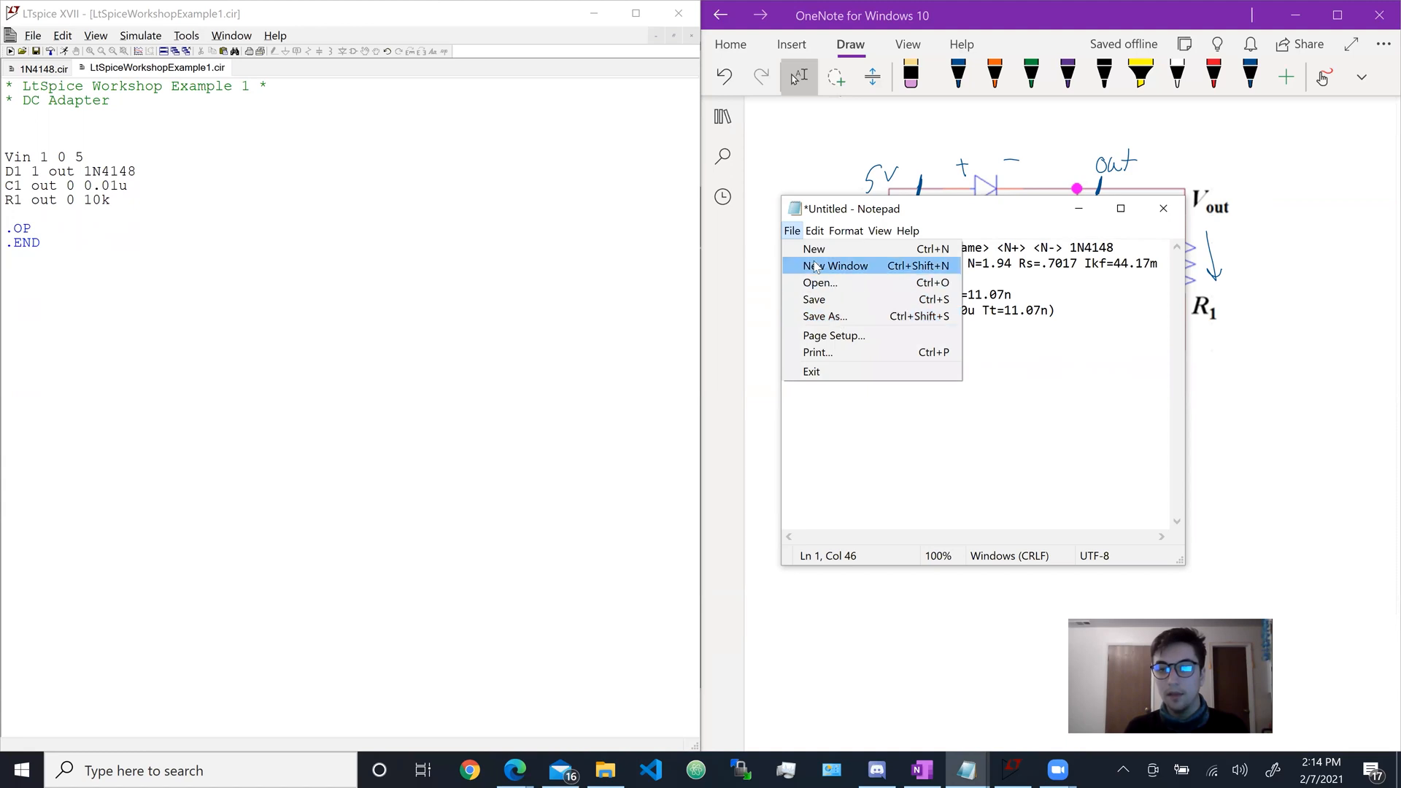
{"action": "left_click", "coordinate": [845, 323]}
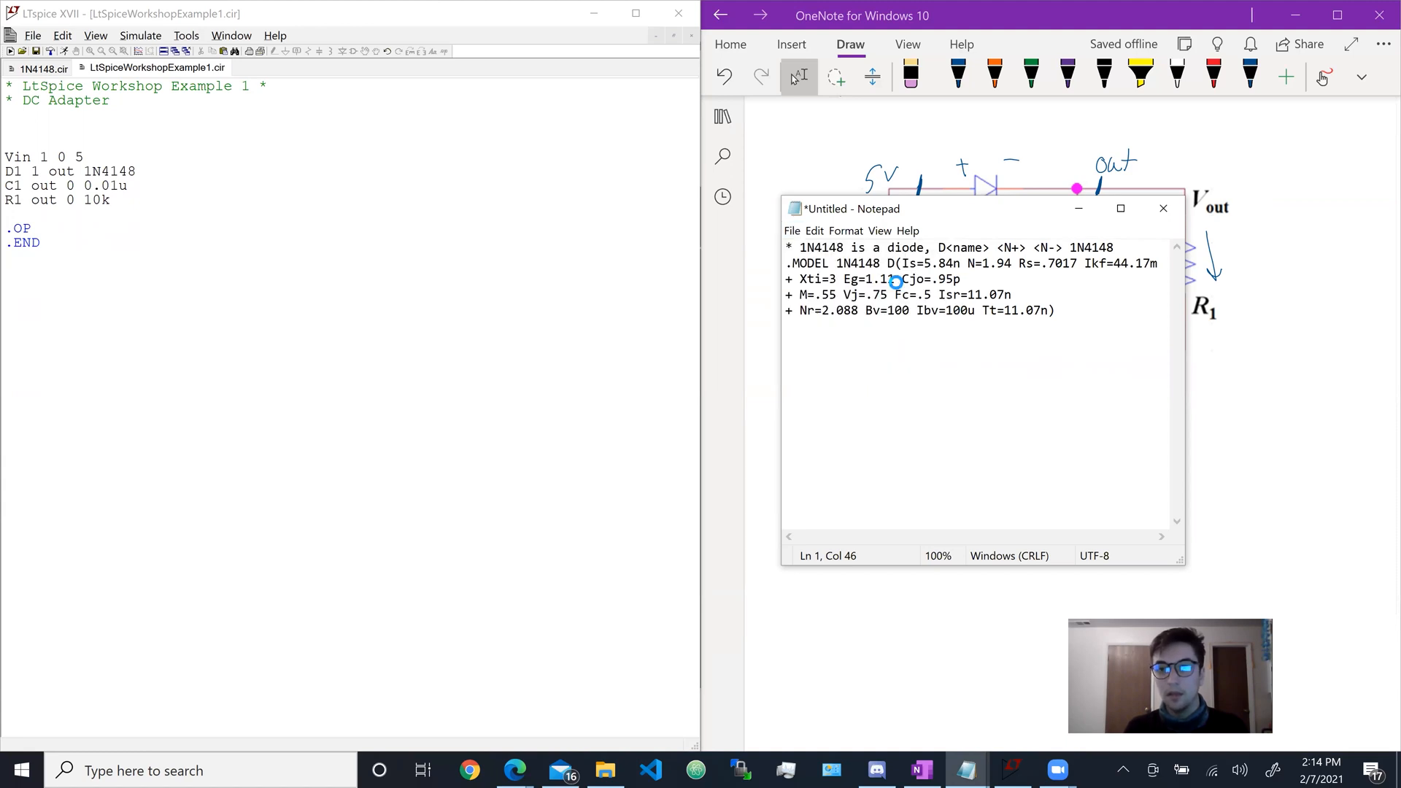
{"action": "left_click", "coordinate": [1008, 484]}
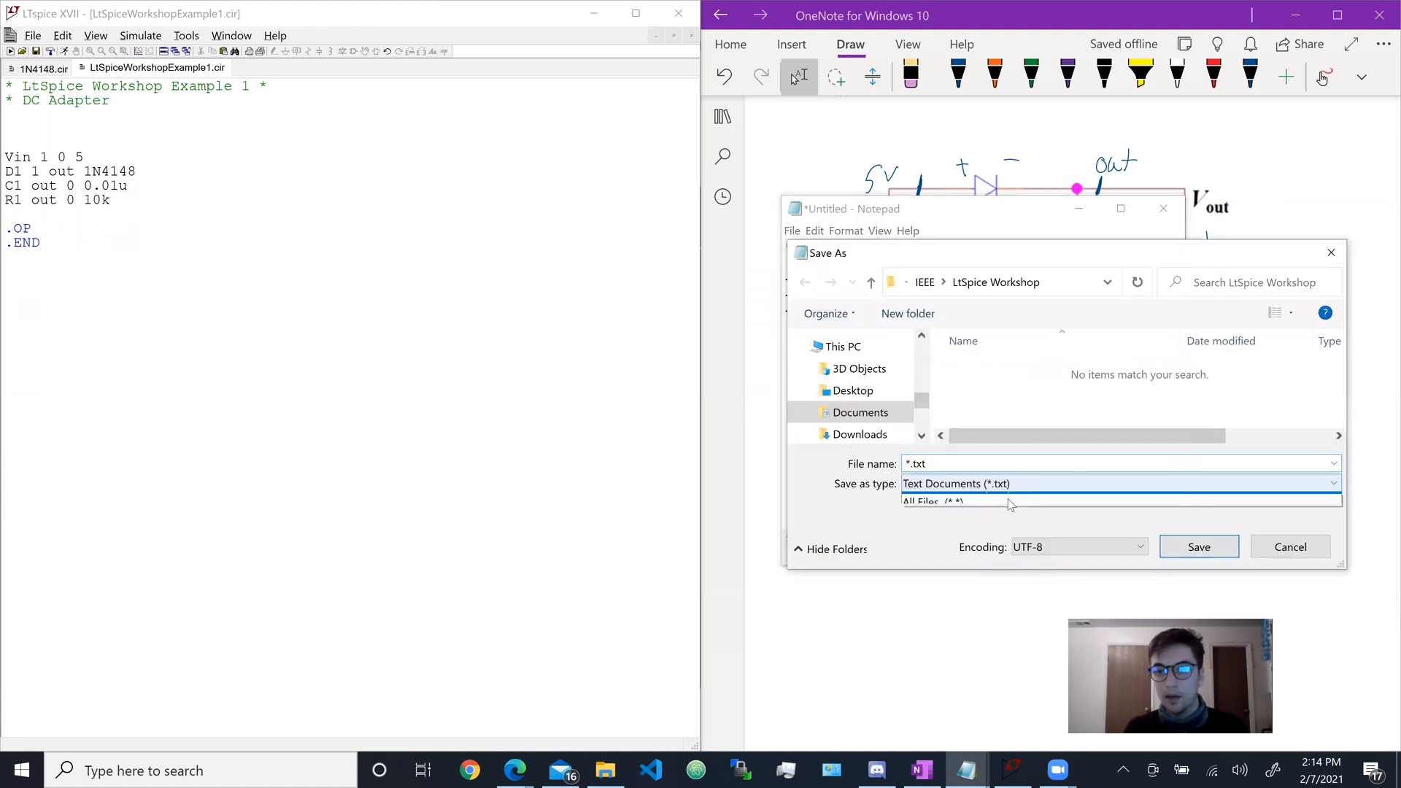
{"action": "left_click", "coordinate": [1012, 515]}
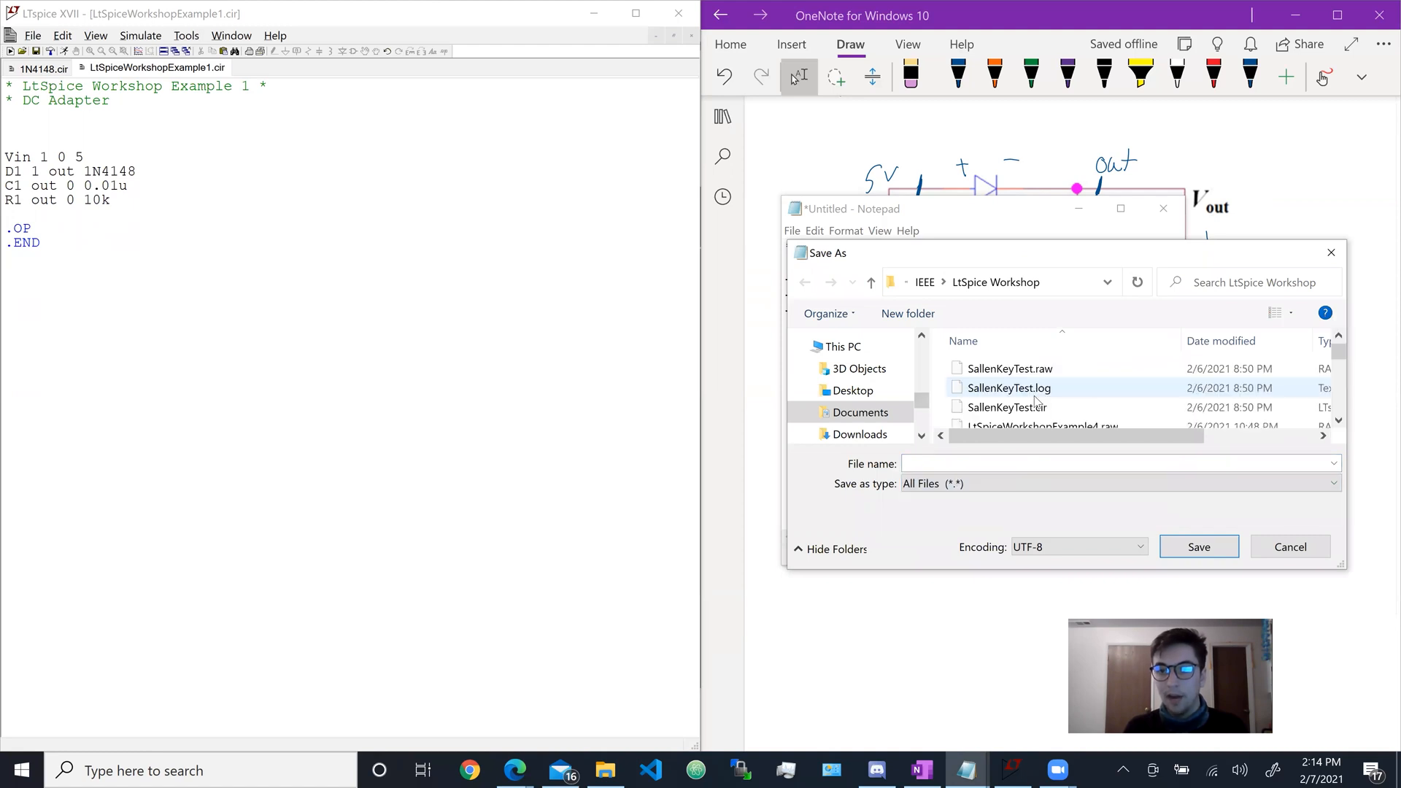
{"action": "left_click", "coordinate": [1006, 368]}
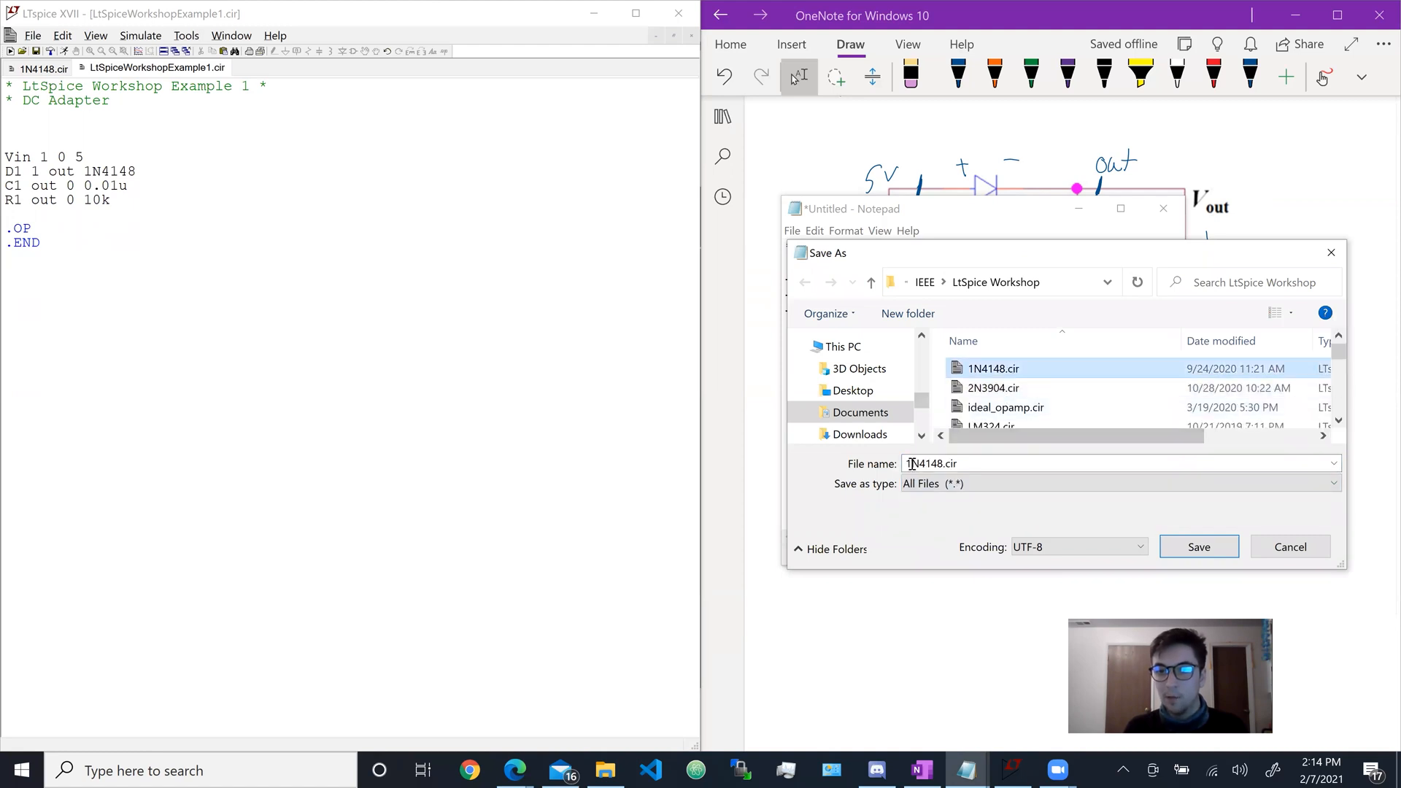
{"action": "left_click_drag", "start_coordinate": [1021, 259], "coordinate": [994, 347]}
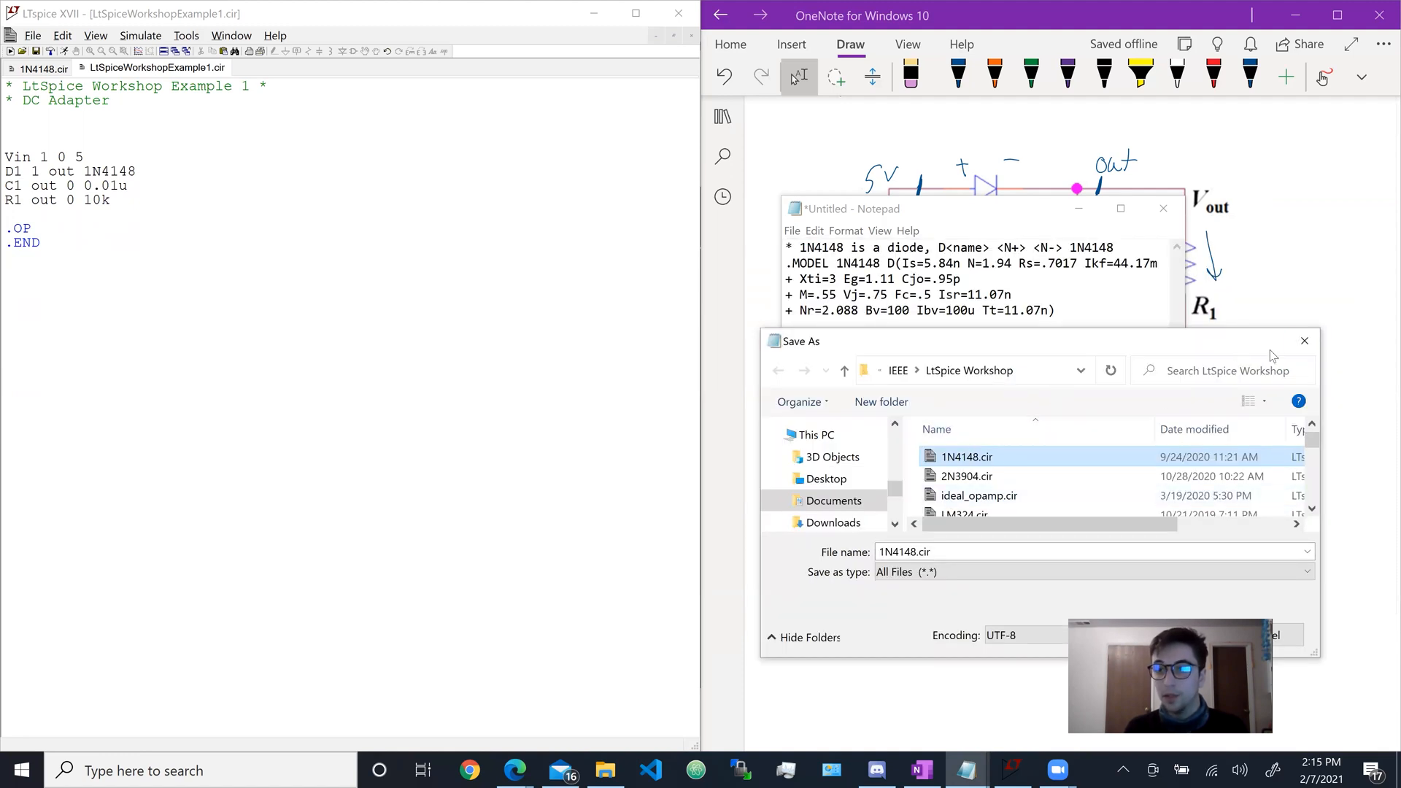
{"action": "left_click", "coordinate": [1305, 341]}
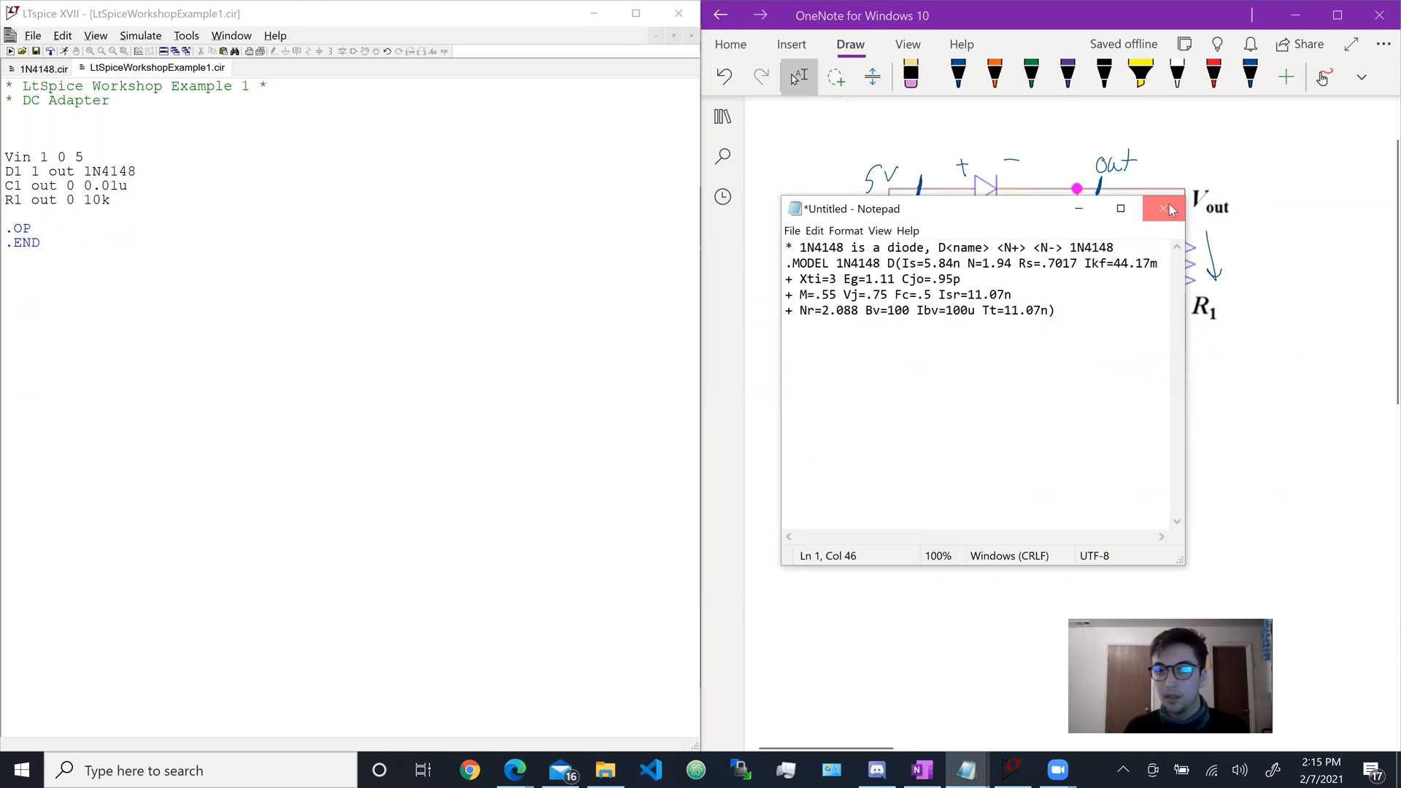
Step: Close Notepad without saving and add the line ".inc 1N4148.cir" below the DC Adapter comment in LtSpiceWorkshopExample1.cir
{"action": "left_click", "coordinate": [1163, 208]}
{"action": "key", "text": "n"}
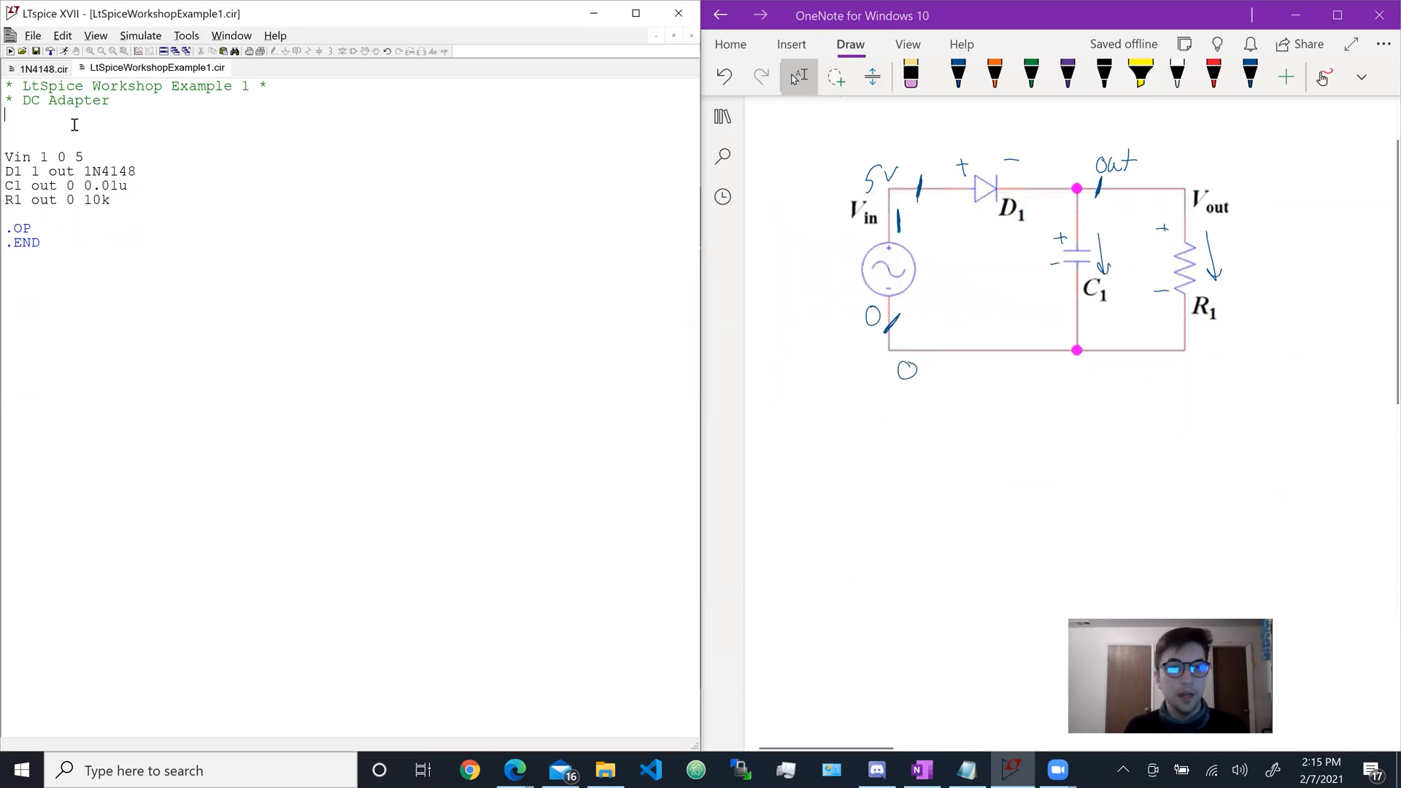
{"action": "left_click", "coordinate": [81, 125]}
{"action": "type", "text": "."}
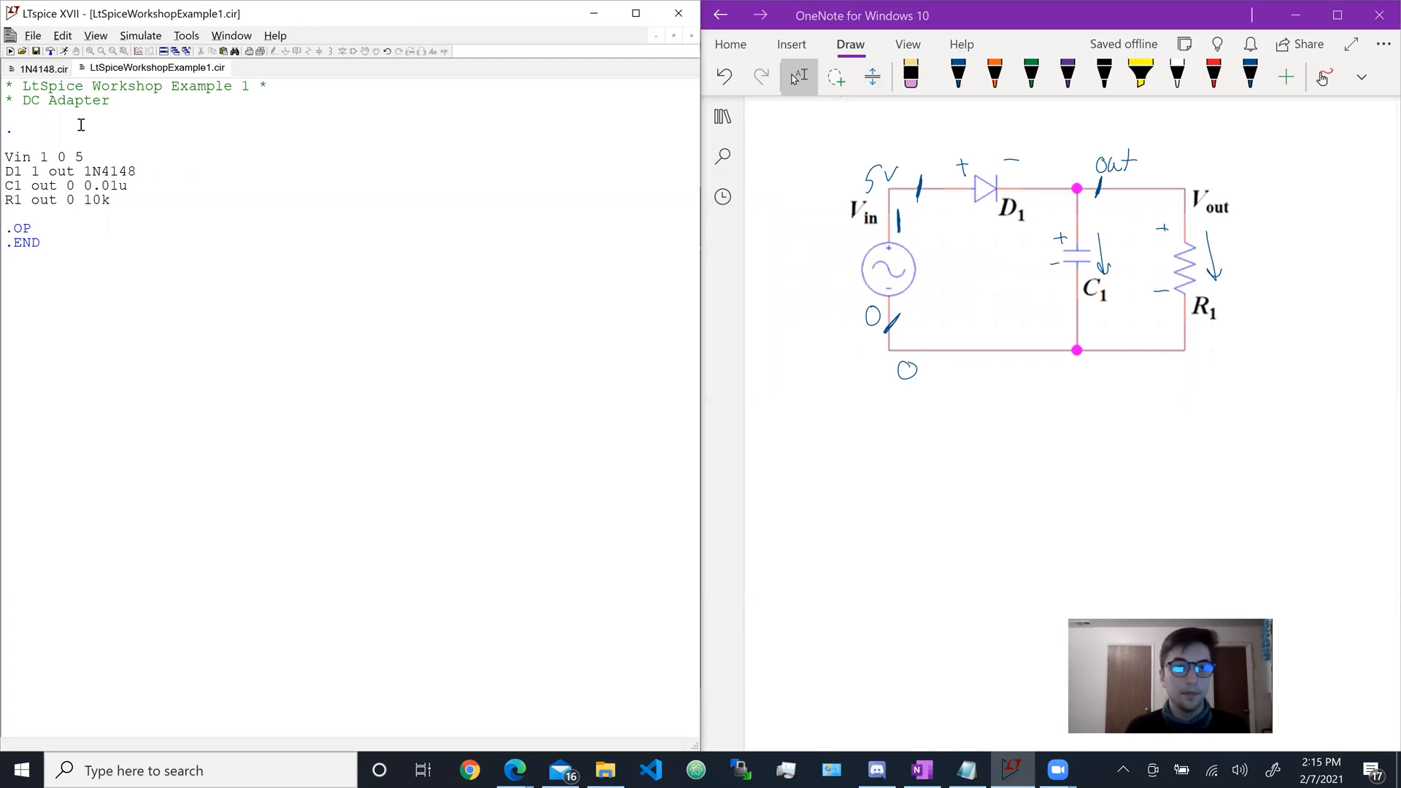
{"action": "left_click", "coordinate": [44, 70]}
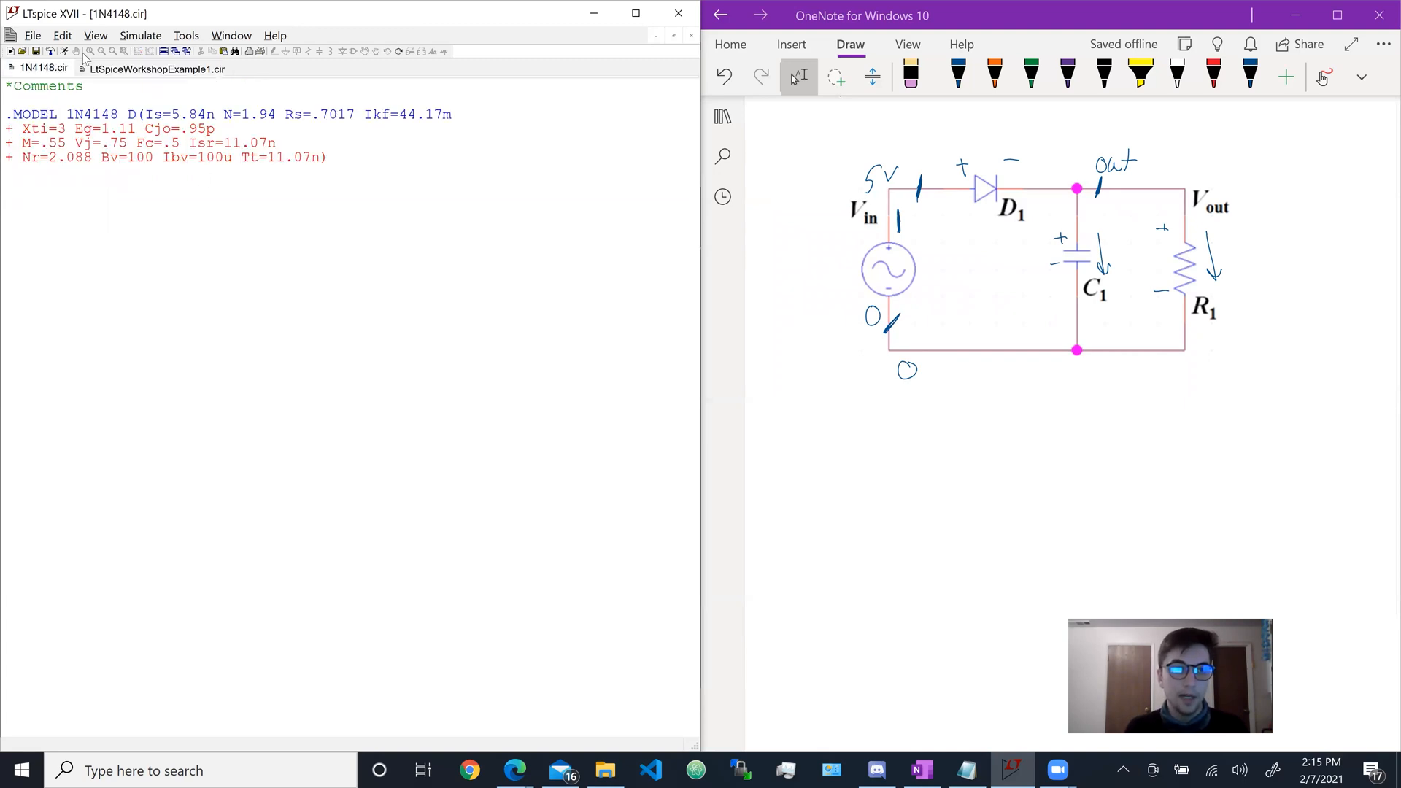
{"action": "left_click", "coordinate": [117, 68]}
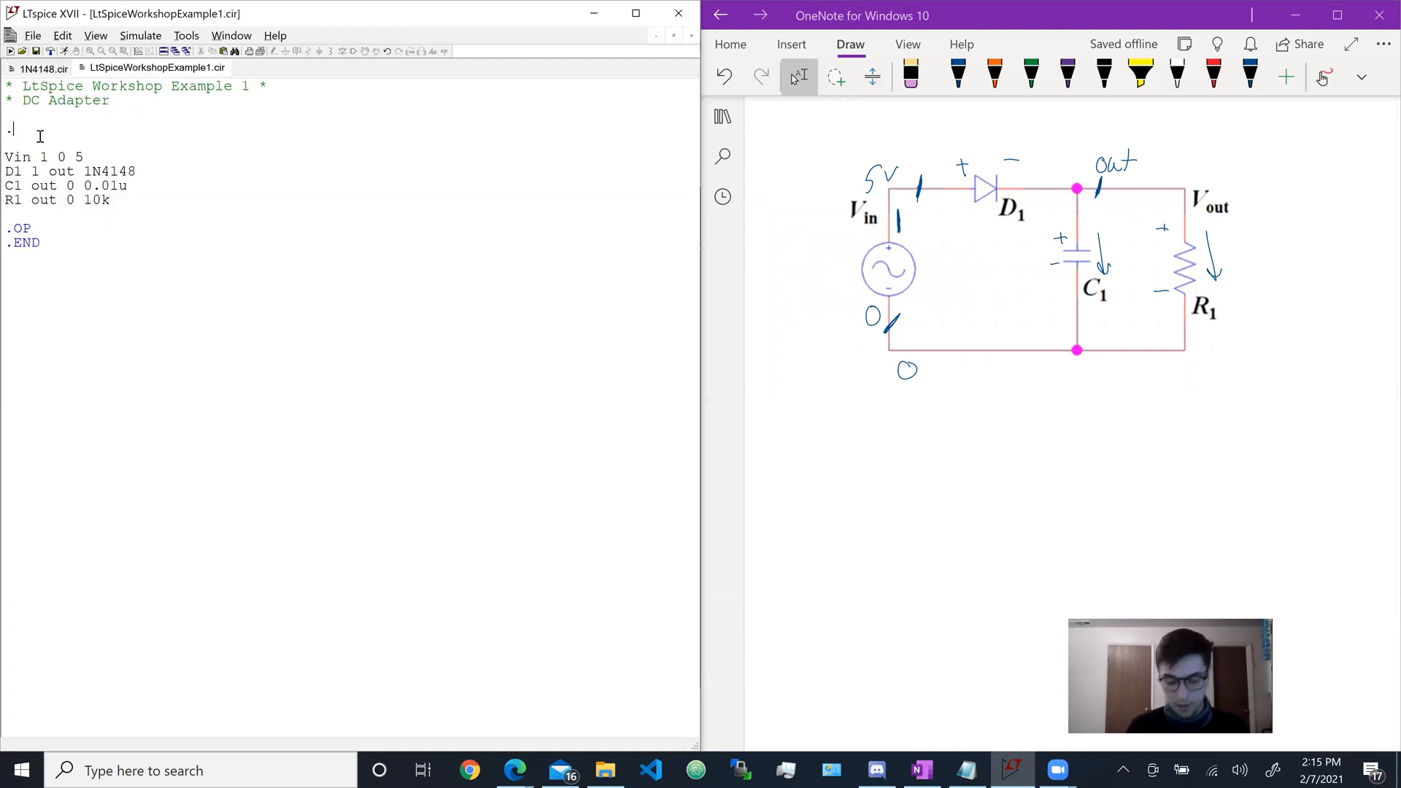
{"action": "type", "text": "inc 1N4148.cir"}
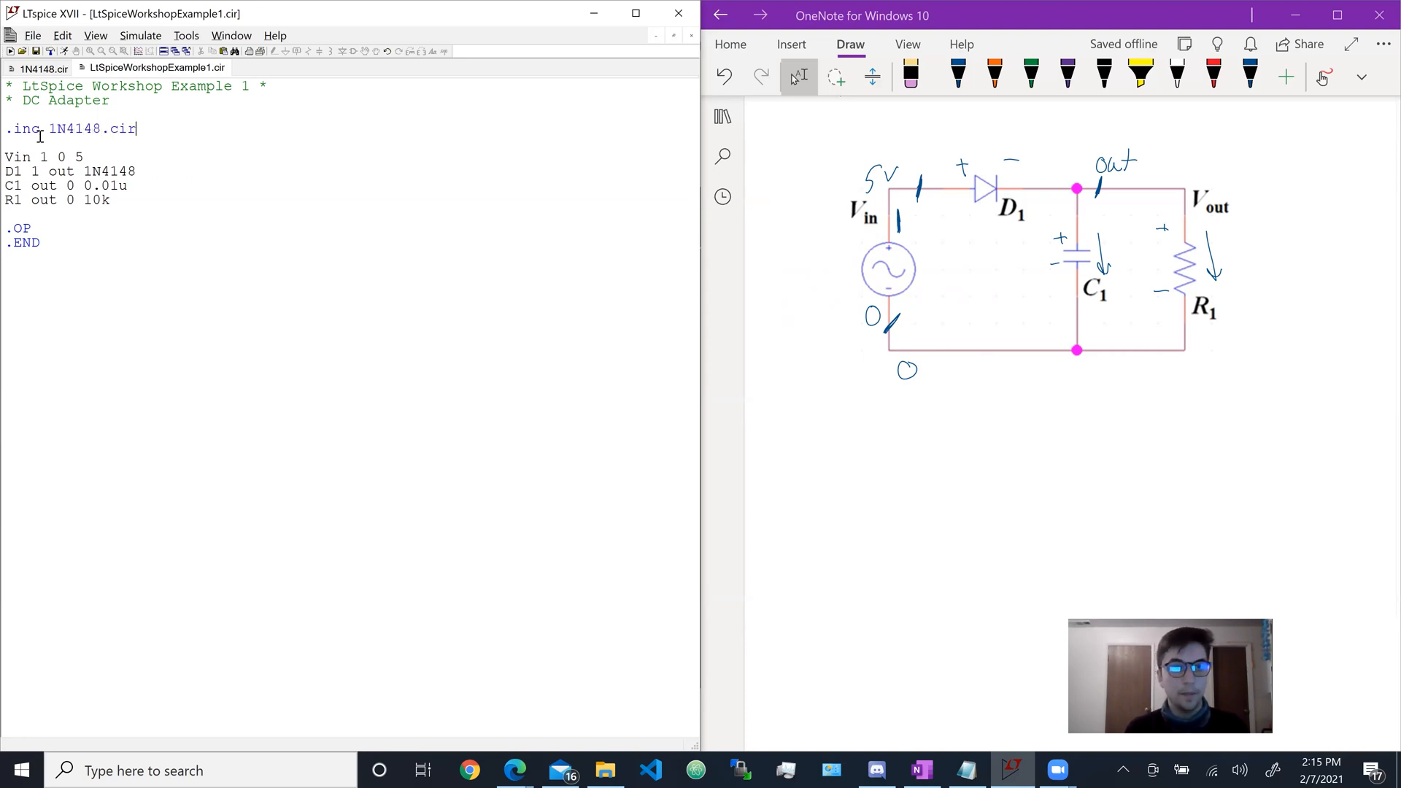
{"action": "left_click", "coordinate": [169, 175]}
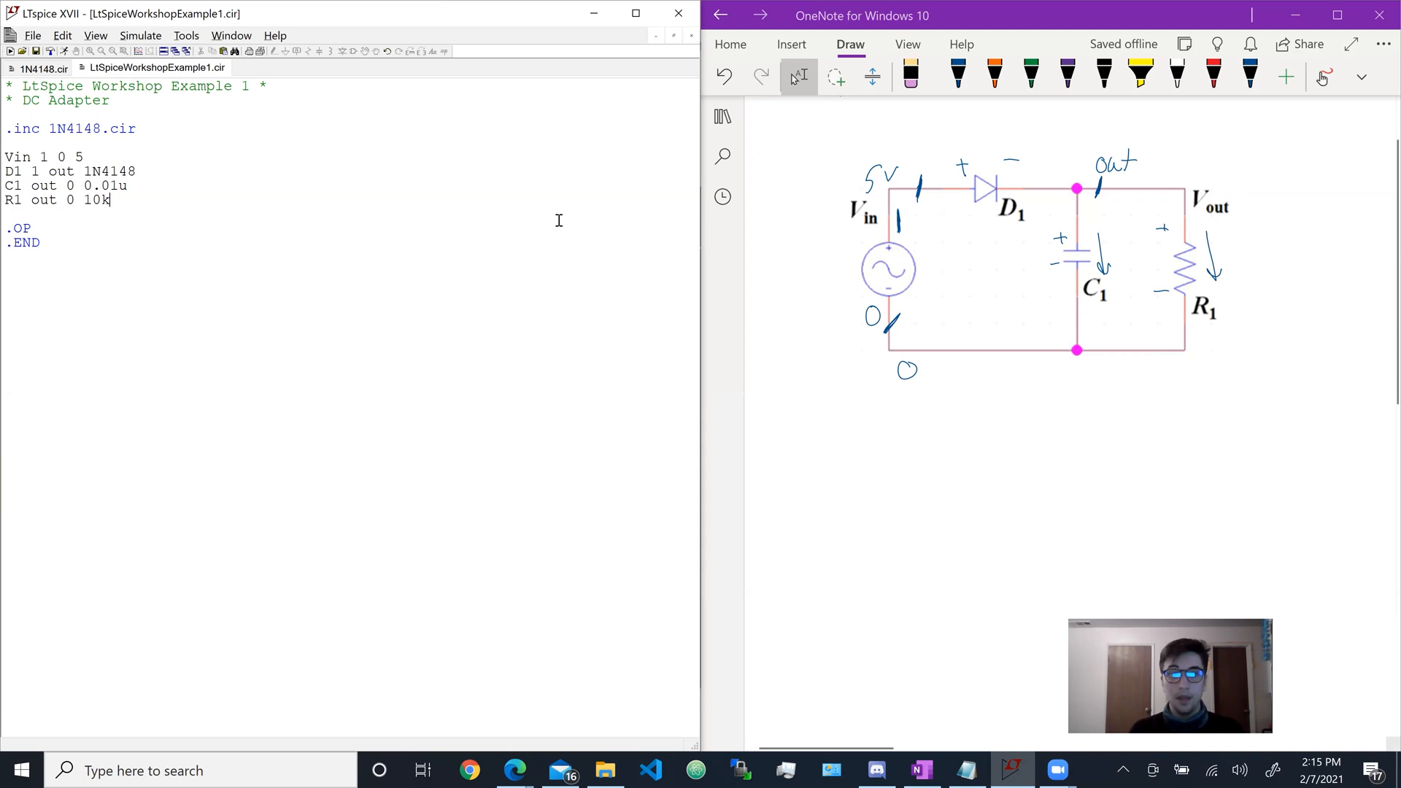
Step: Replace the DC value of the Vin source with the sine definition SIN (0V 4.7V 20kHz)
{"action": "left_click", "coordinate": [112, 151]}
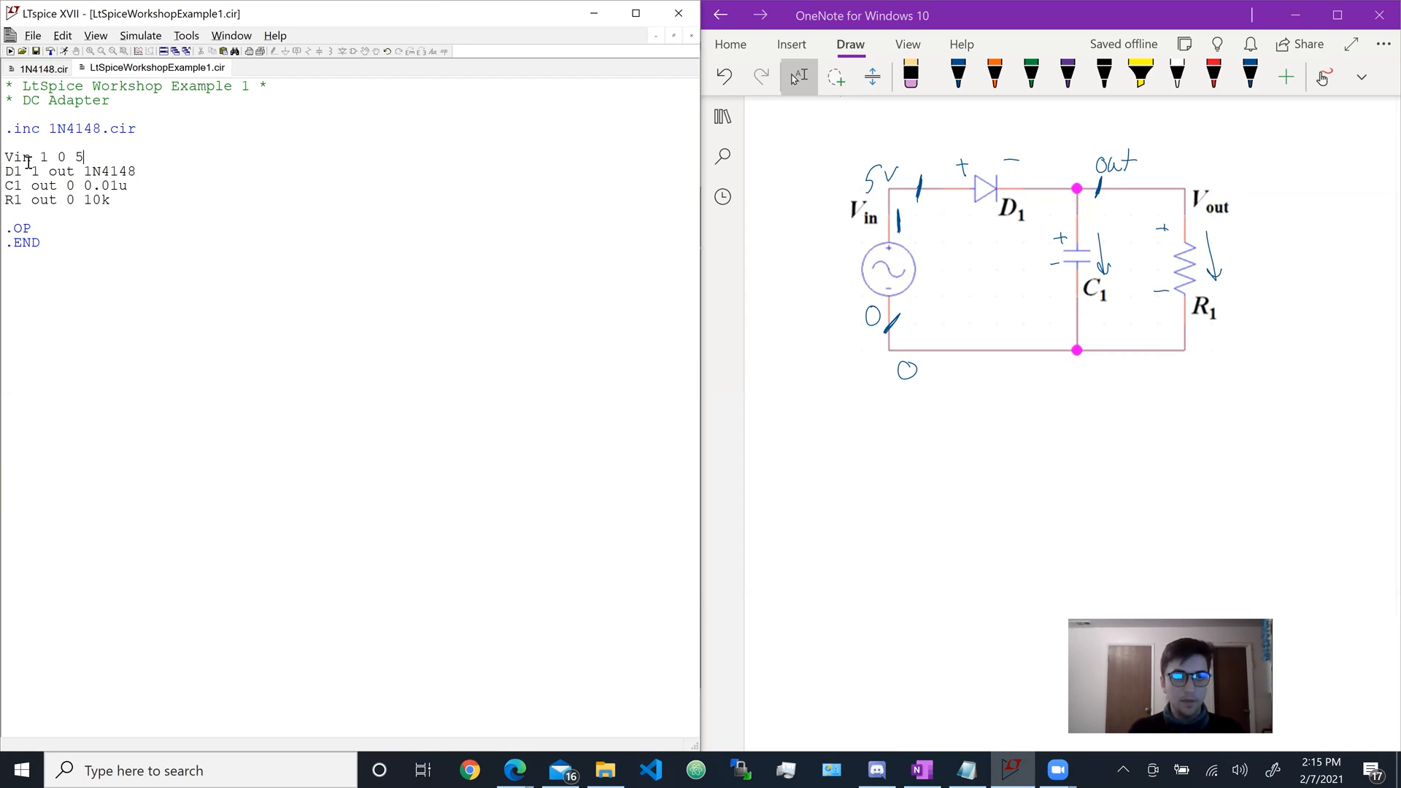
{"action": "type", "text": "V"}
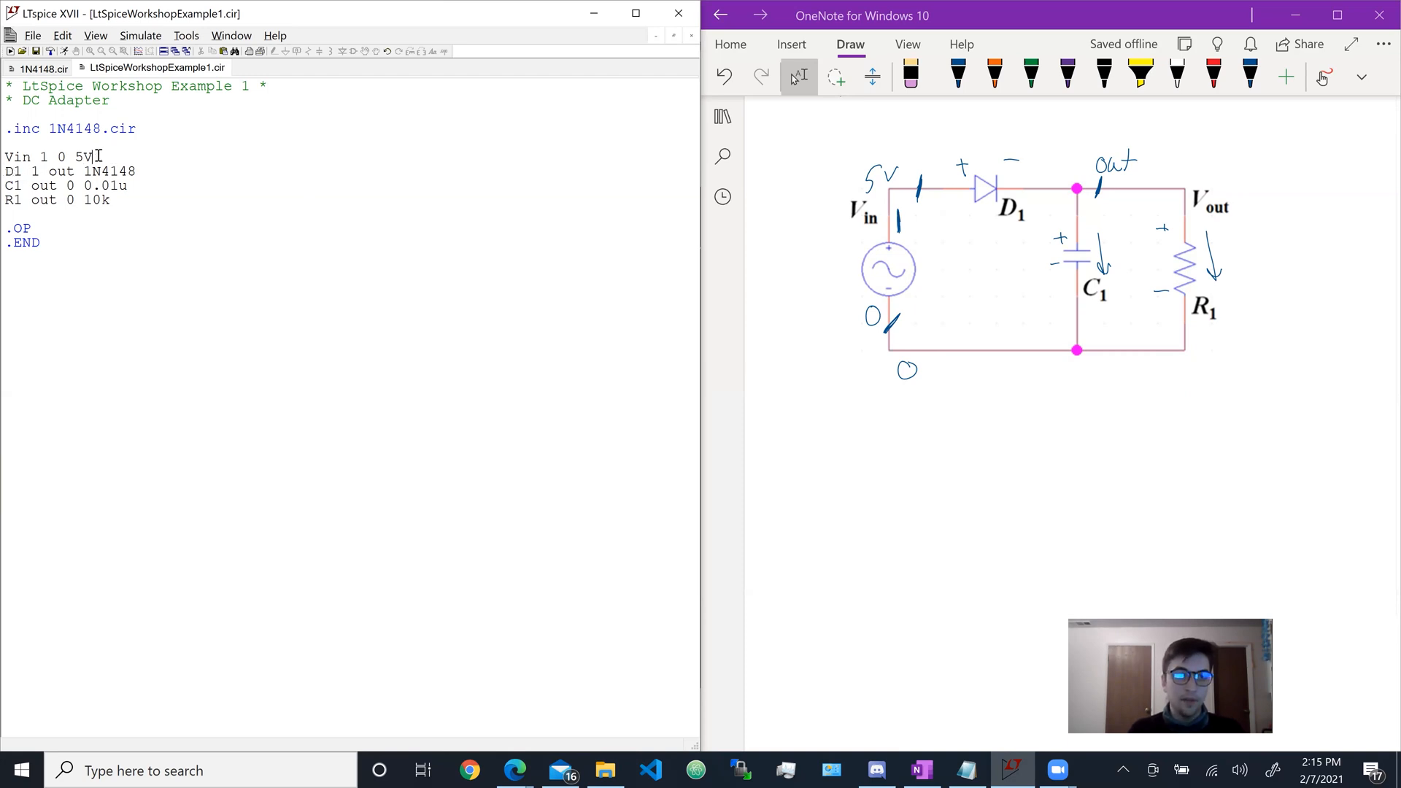
{"action": "key", "text": "BackSpace"}
{"action": "key", "text": "BackSpace"}
{"action": "type", "text": "SIN ("}
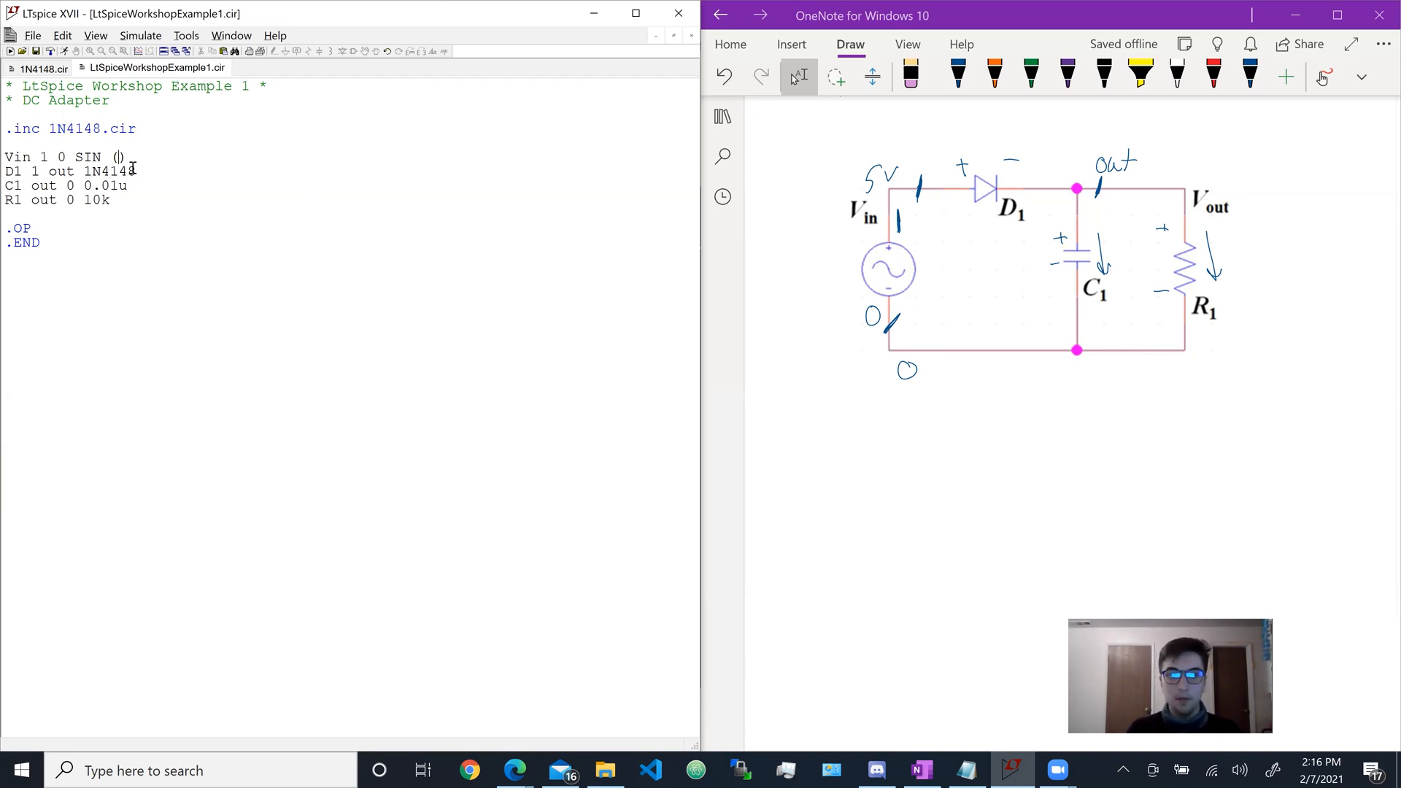
{"action": "type", "text": "0V"}
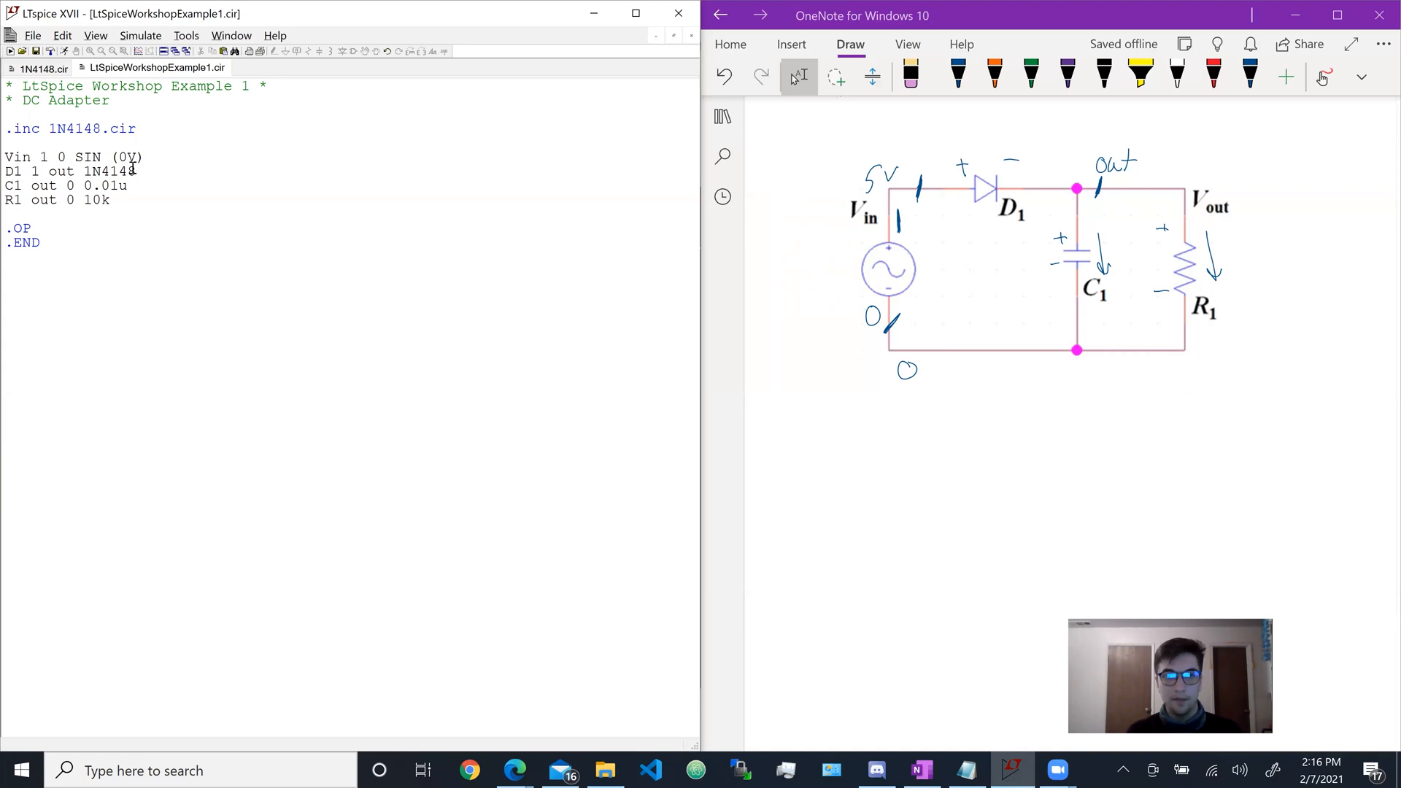
{"action": "type", "text": "4.7"}
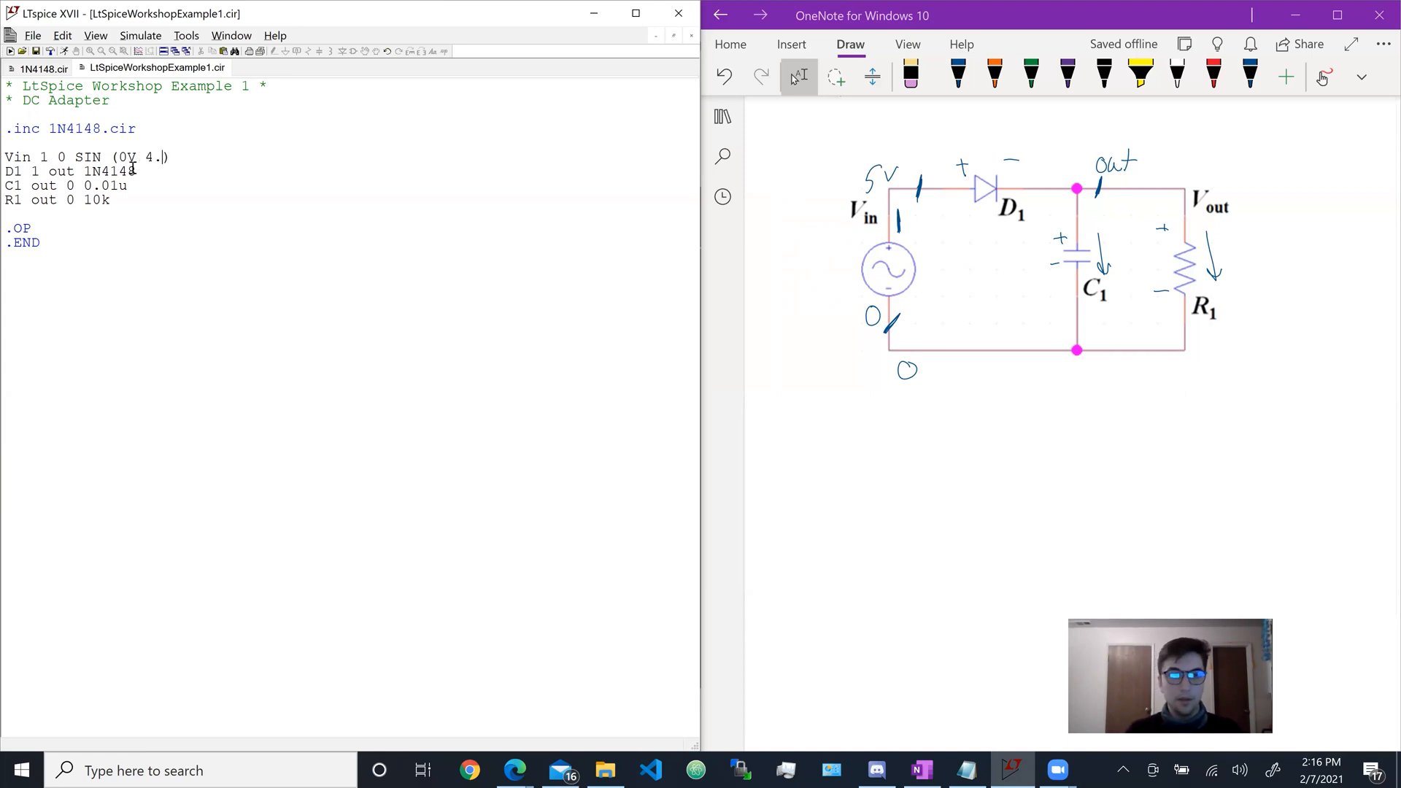
{"action": "type", "text": "V"}
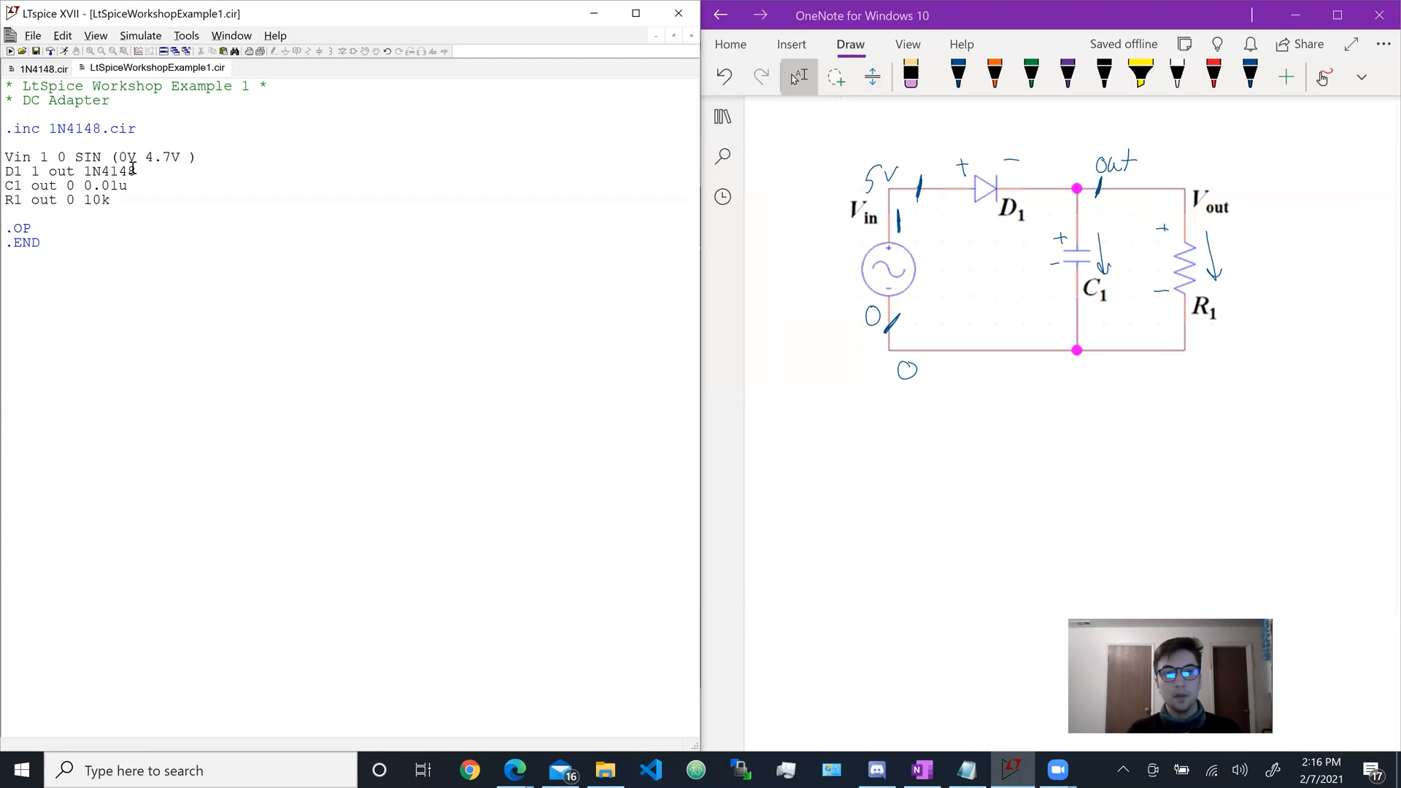
{"action": "type", "text": " 20kHz"}
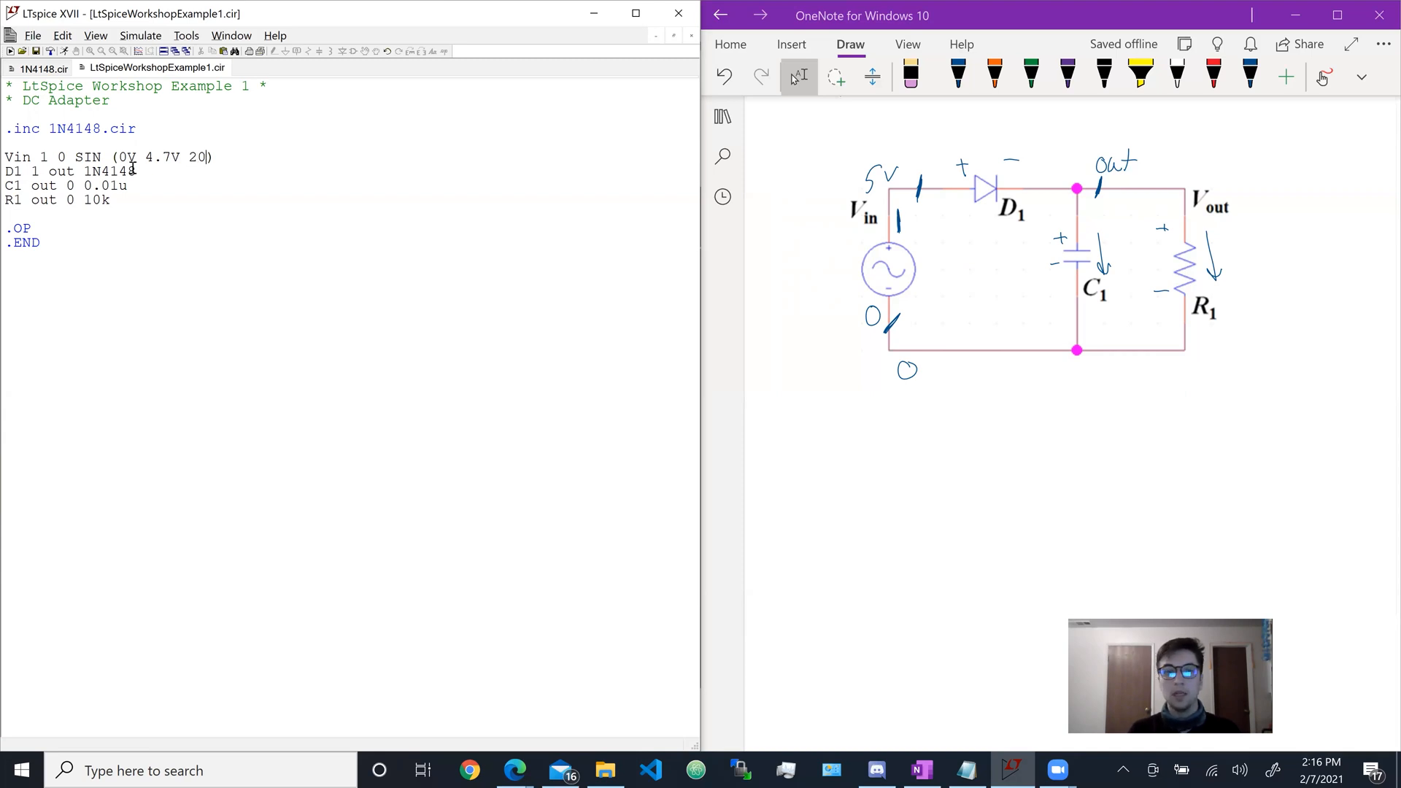
Step: Run the operating point simulation with the sine source and the included diode model, and close the results window
{"action": "left_click", "coordinate": [224, 195]}
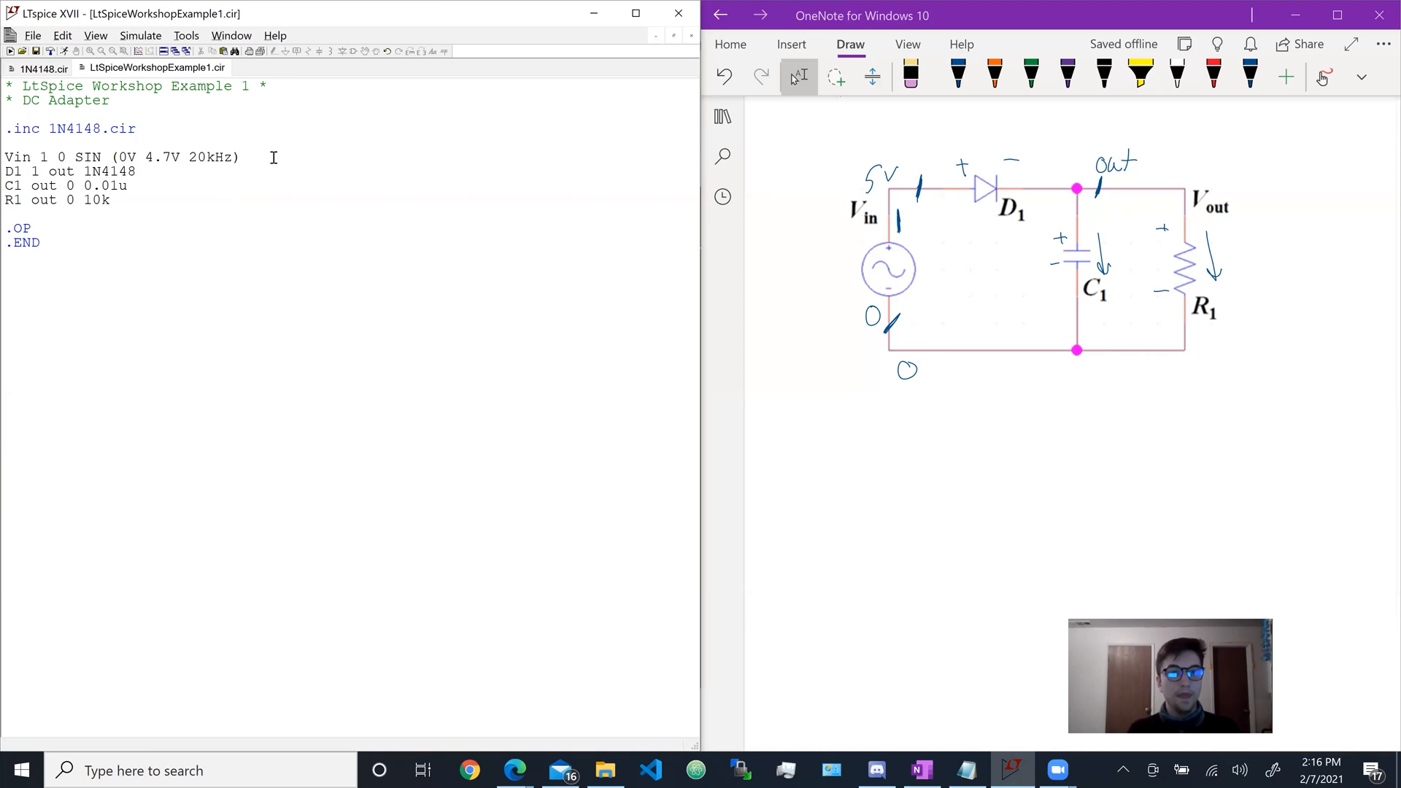
{"action": "left_click", "coordinate": [64, 52]}
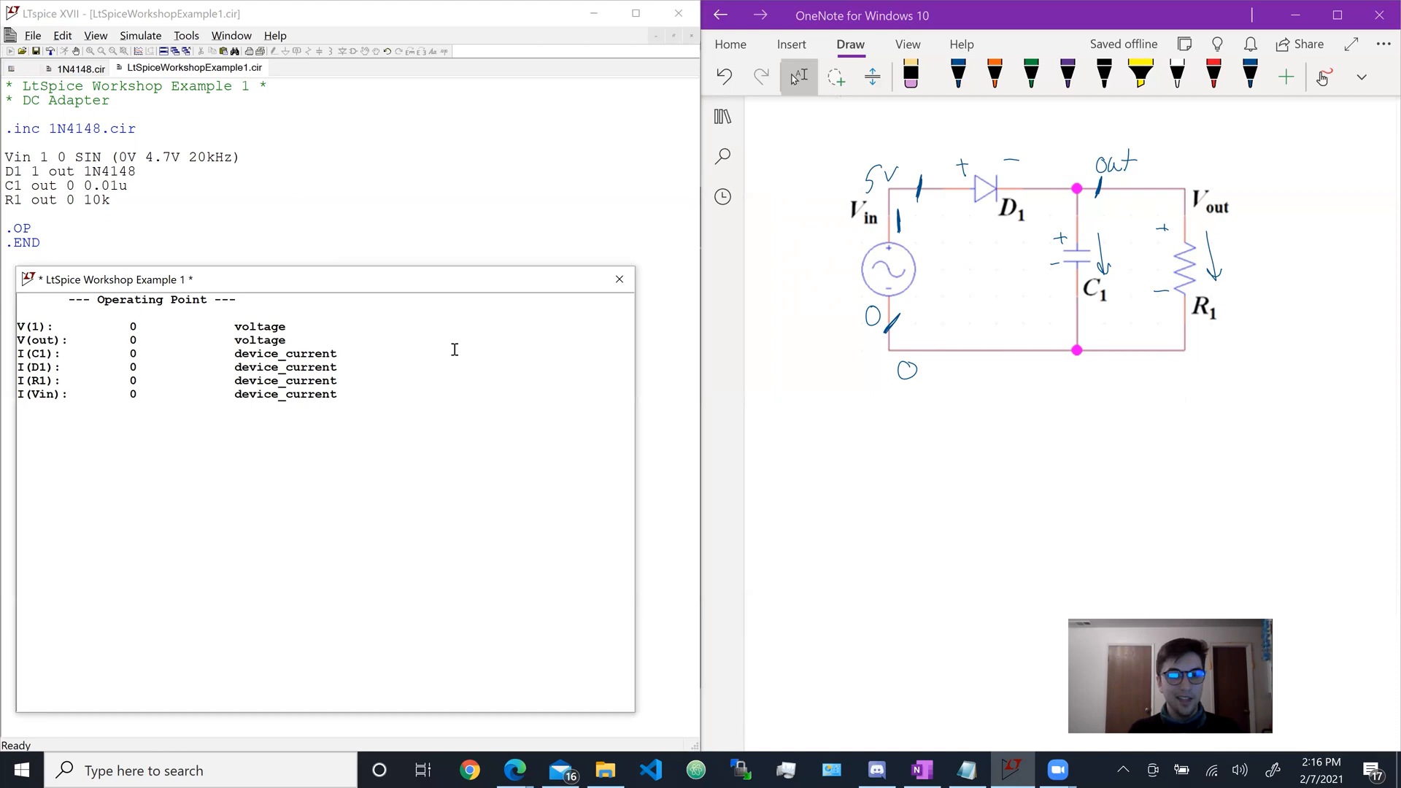
{"action": "left_click", "coordinate": [619, 279]}
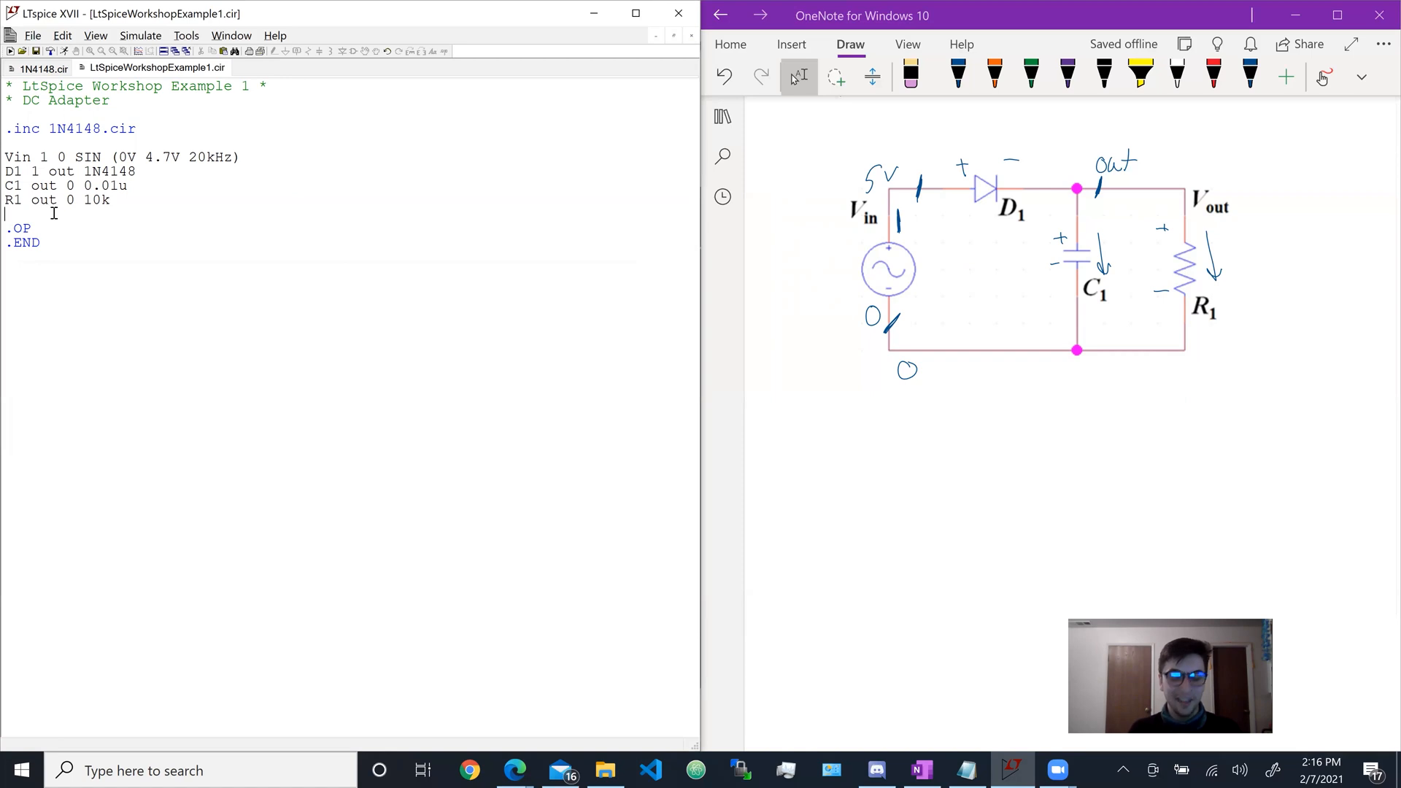
Step: Insert the statement ".TRAN 50n 100u" above .OP and run the transient simulation
{"action": "key", "text": "Return"}
{"action": "key", "text": "Down"}
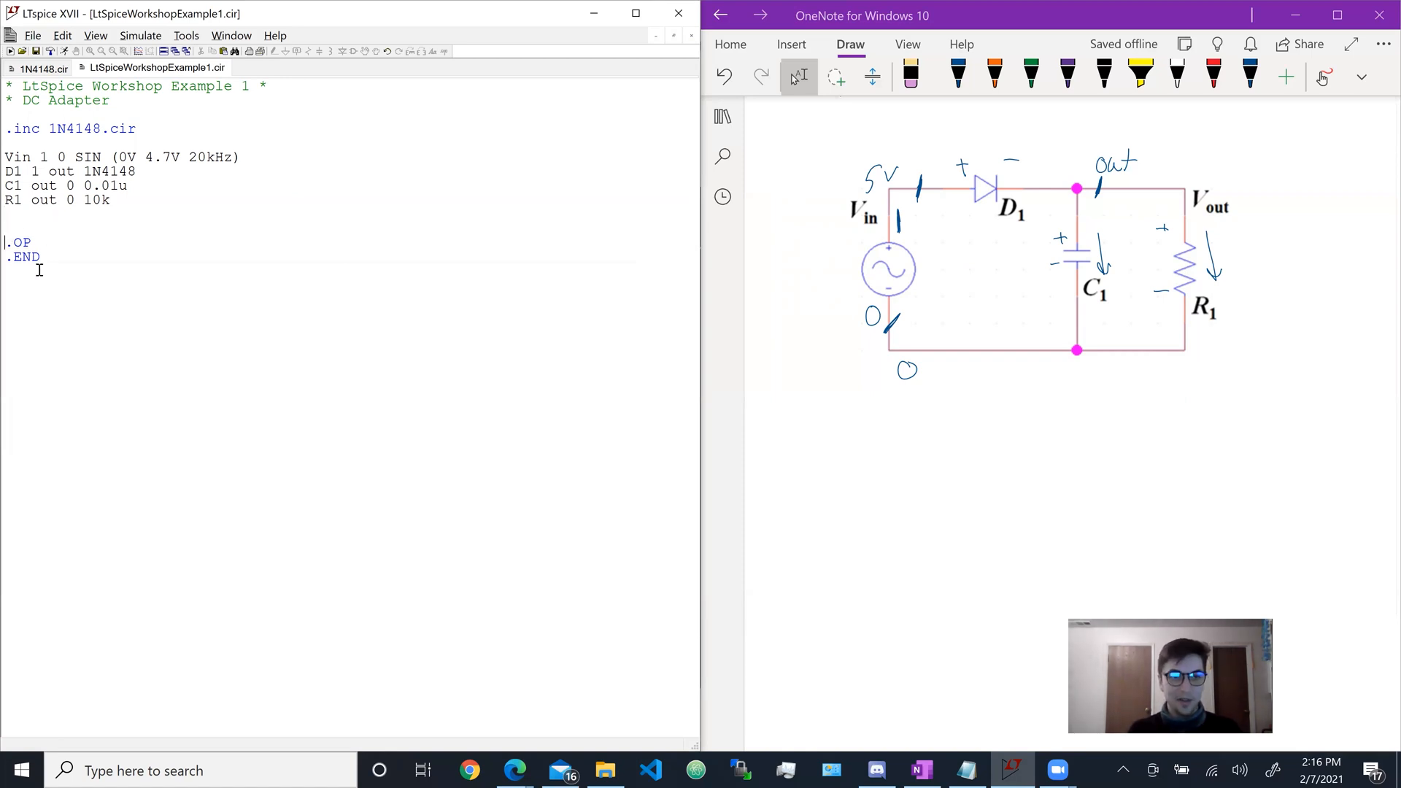
{"action": "type", "text": "*"}
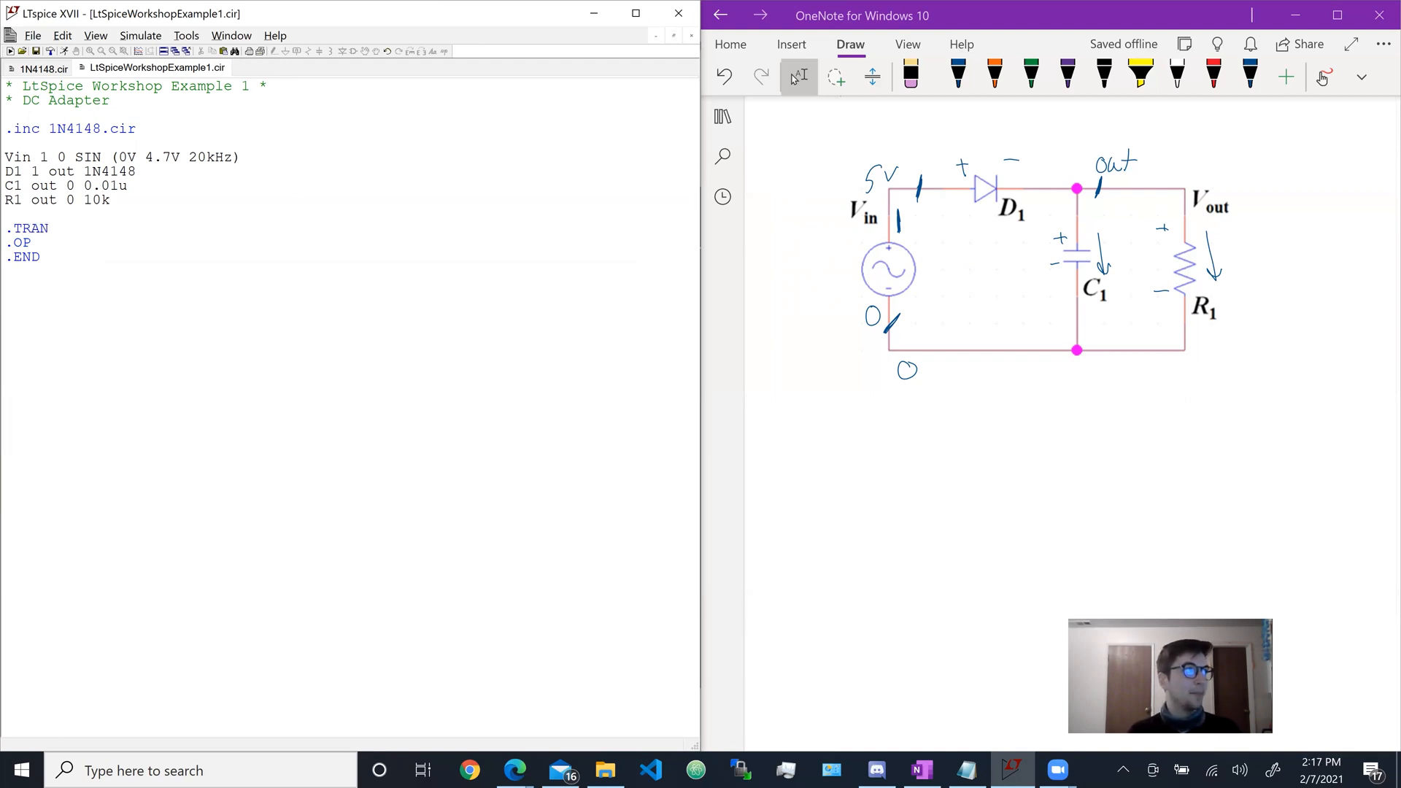
{"action": "key", "text": "alt+Tab"}
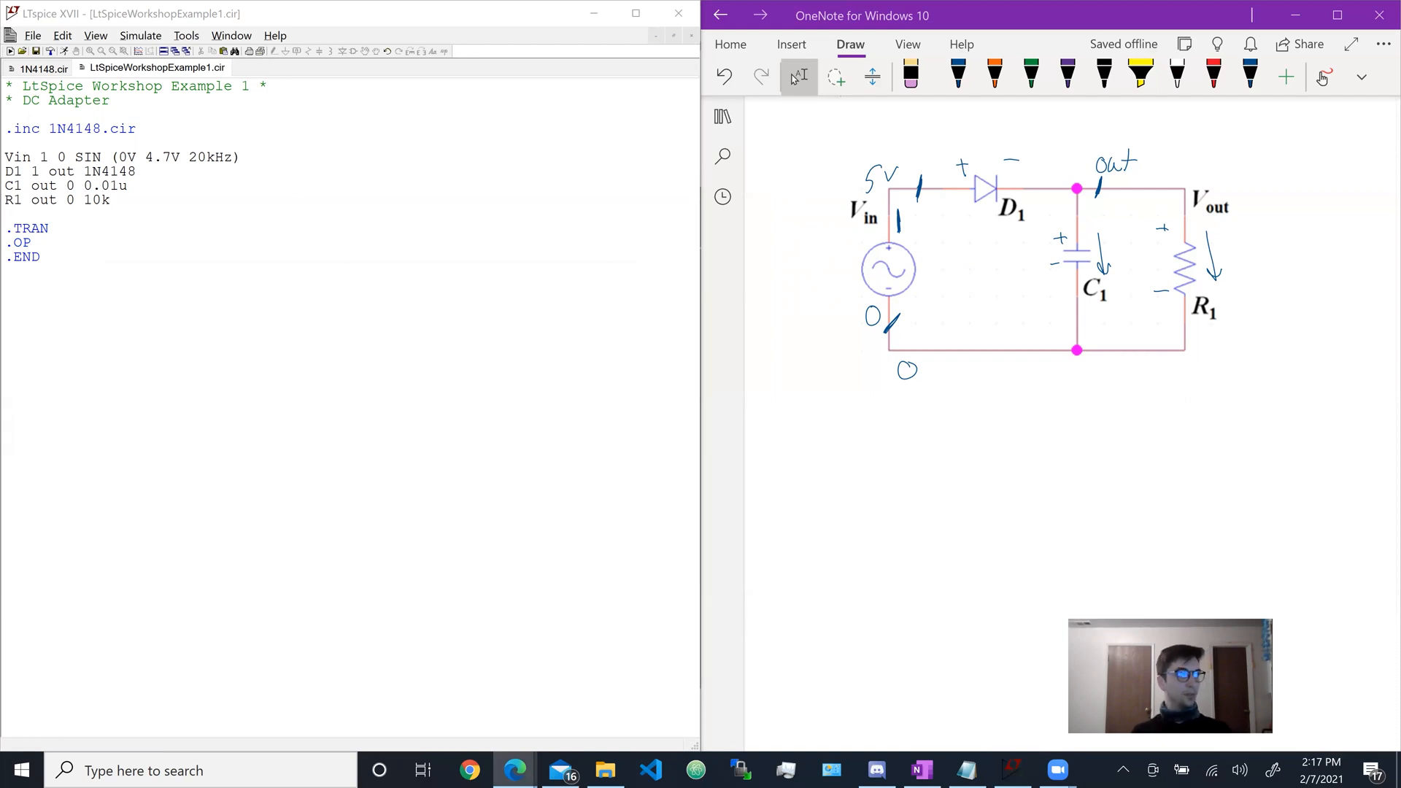
{"action": "left_click", "coordinate": [62, 230]}
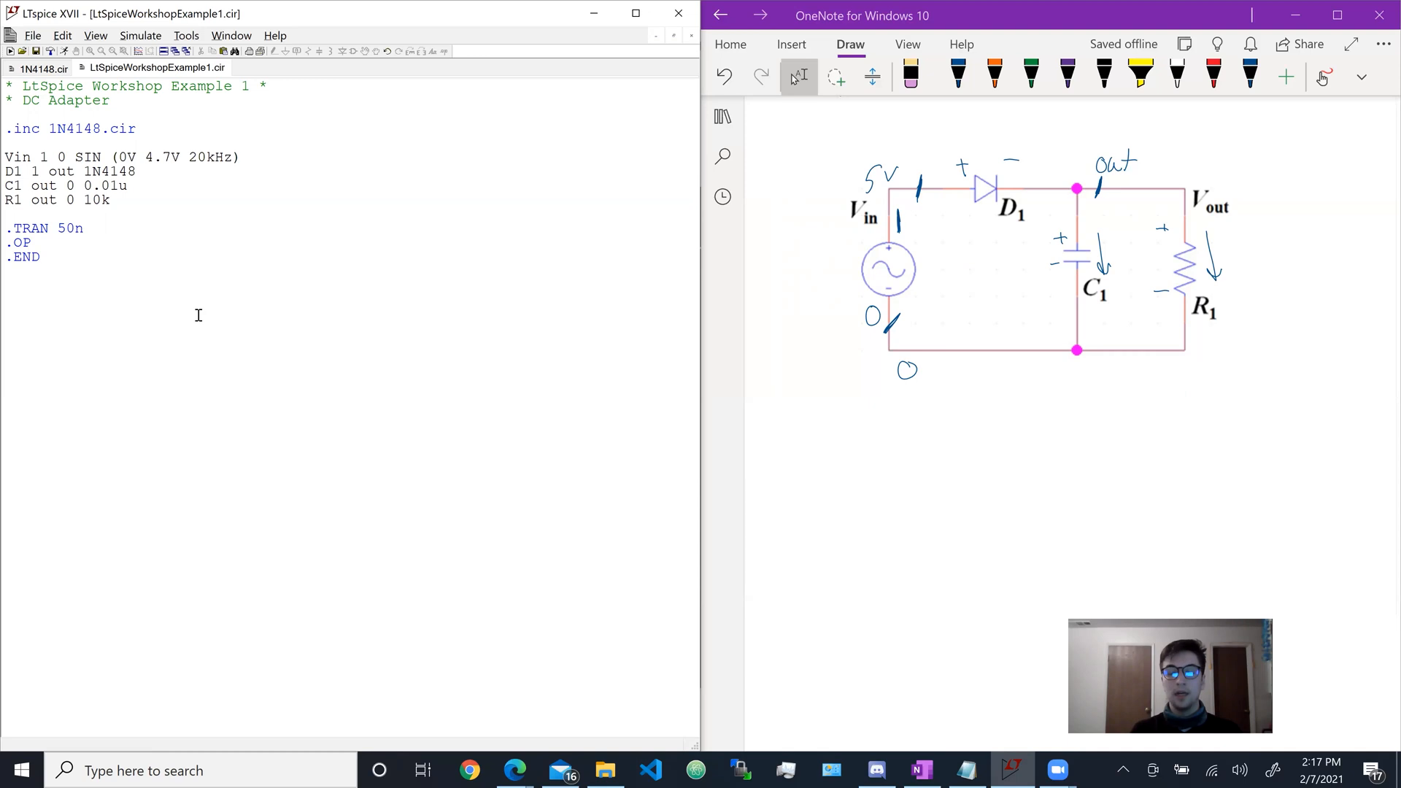
{"action": "type", "text": "00us"}
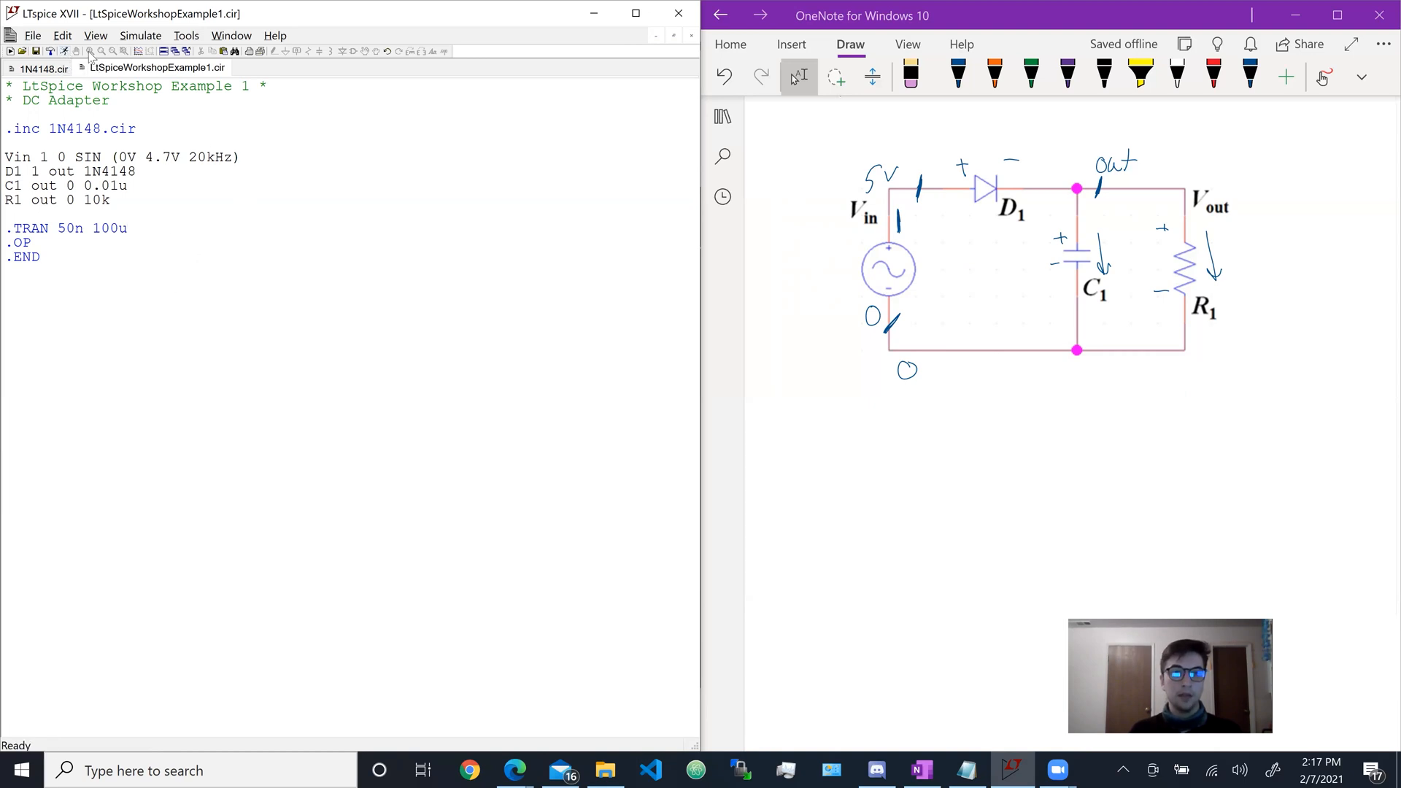
{"action": "left_click", "coordinate": [65, 51]}
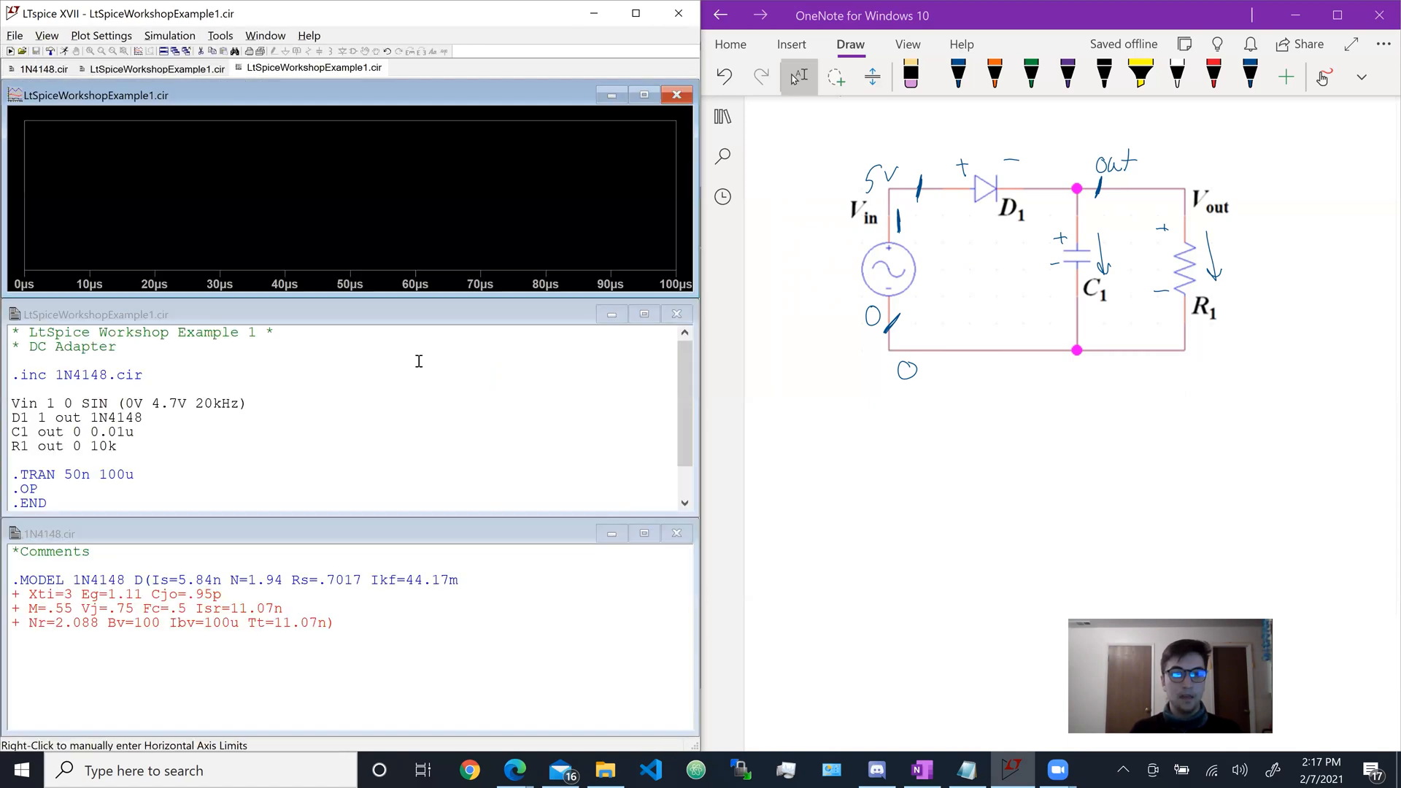
Step: Close 1N4148.cir without saving its changes and rerun the transient simulation in a maximized window with a fresh plot
{"action": "left_click", "coordinate": [677, 533]}
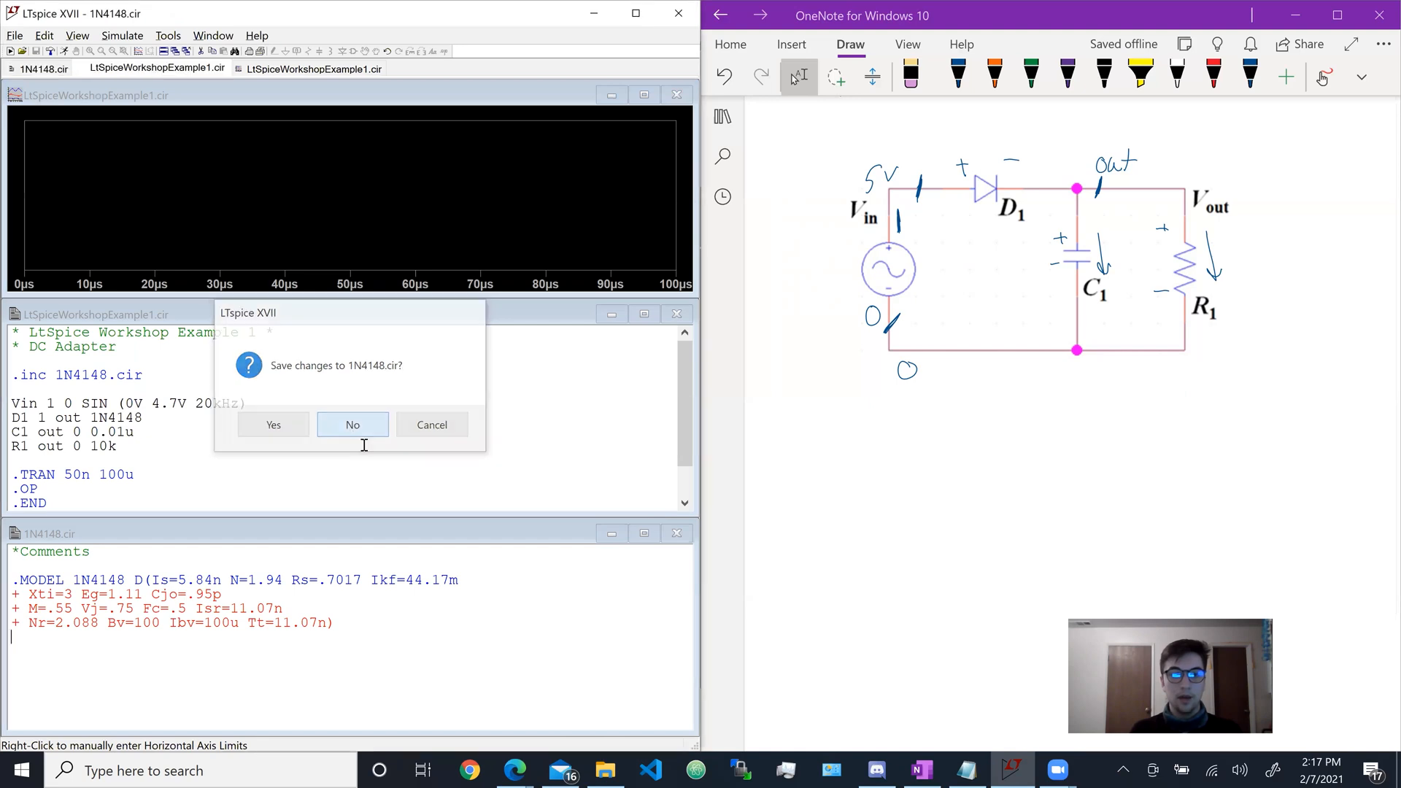
{"action": "left_click", "coordinate": [351, 427]}
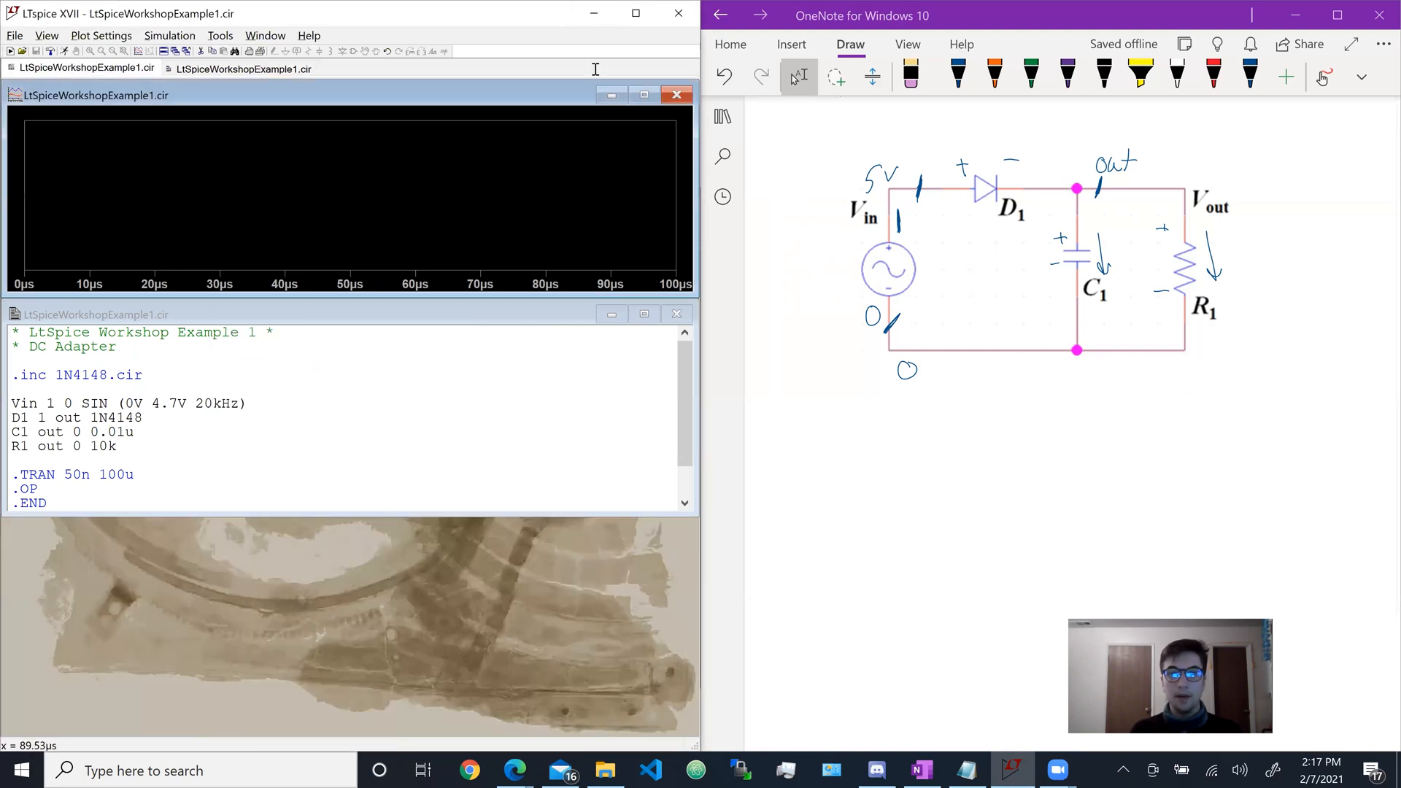
{"action": "left_click", "coordinate": [636, 14]}
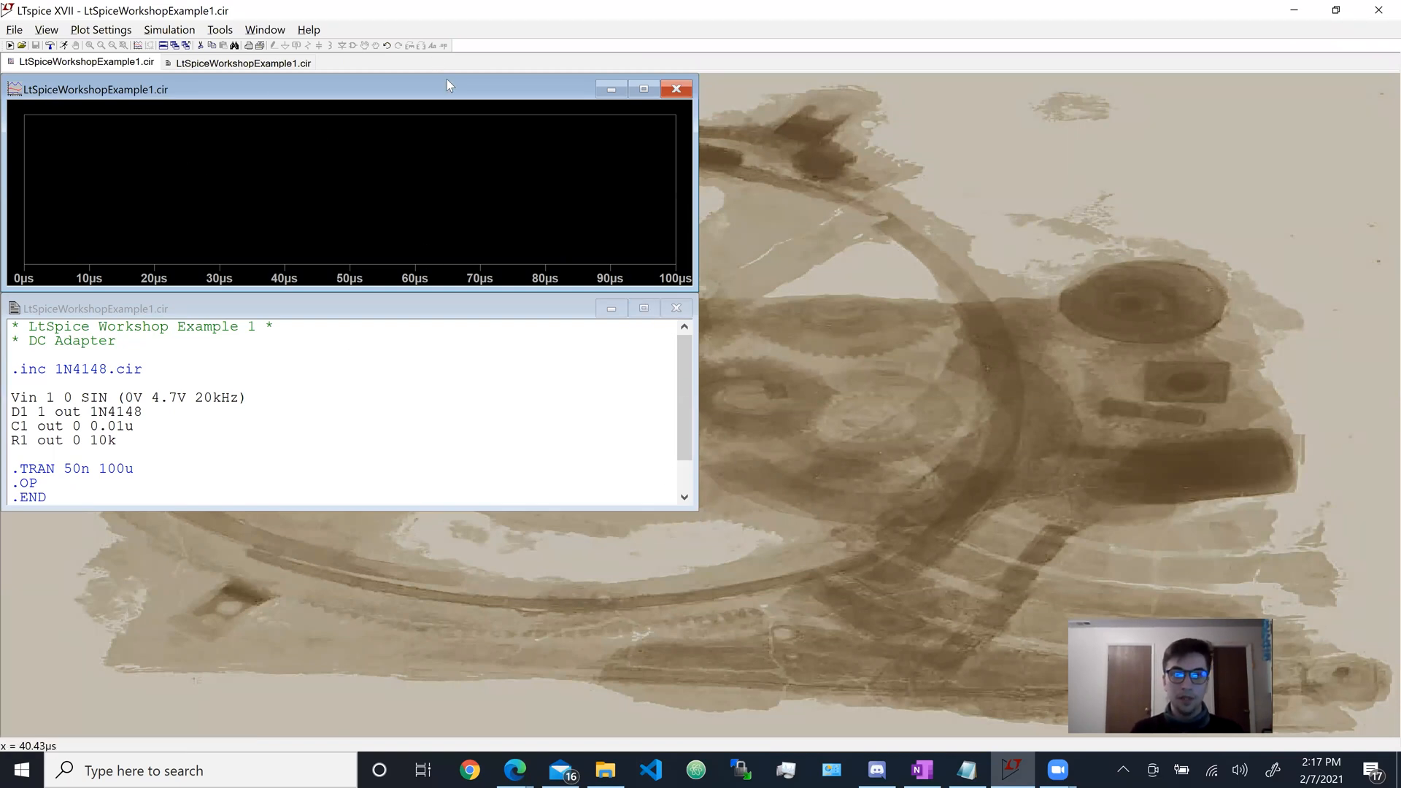
{"action": "left_click", "coordinate": [675, 91]}
{"action": "left_click", "coordinate": [67, 44]}
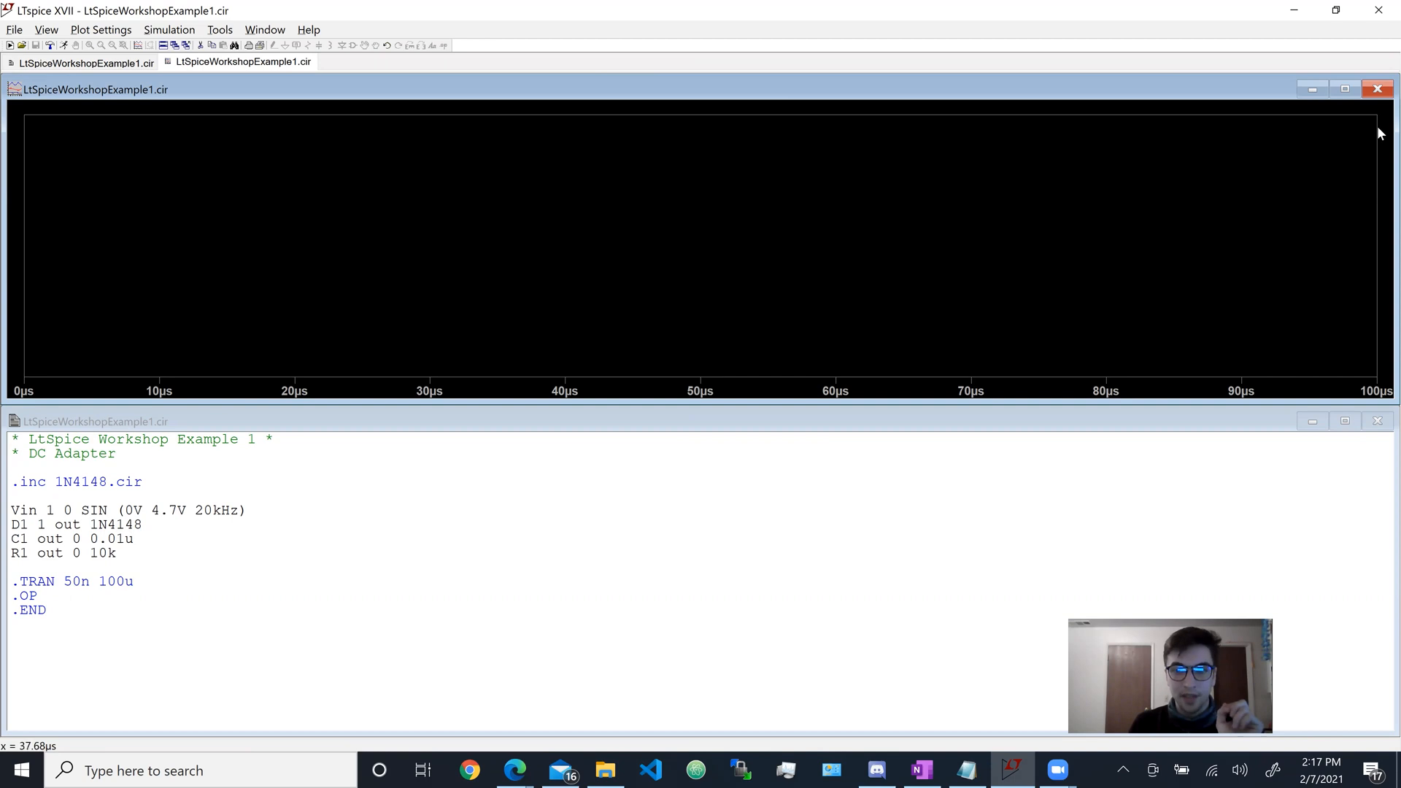
Step: Add the traces V(1), V(out) and a second V(1) to the empty transient plot
{"action": "right_click", "coordinate": [537, 251]}
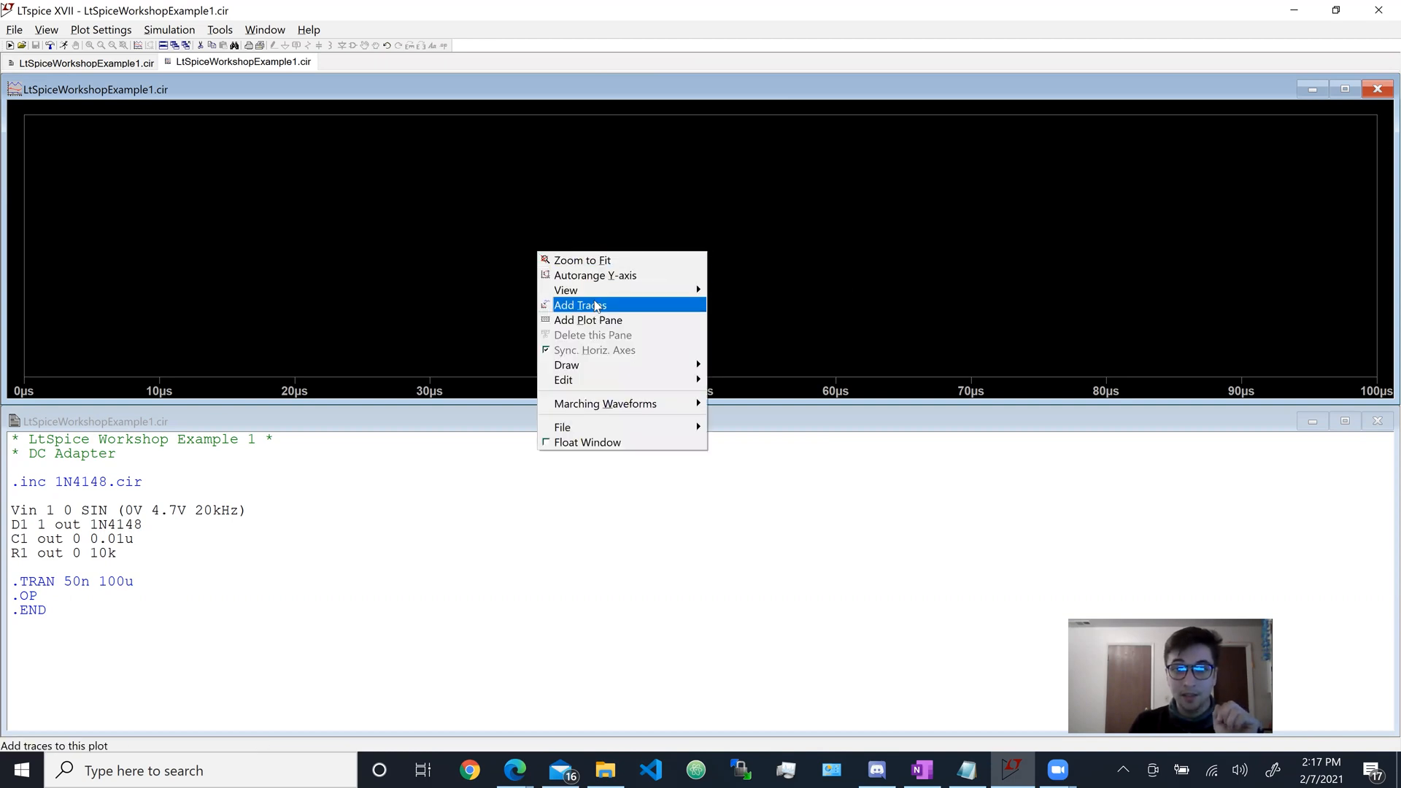
{"action": "right_click", "coordinate": [524, 212]}
{"action": "right_click", "coordinate": [427, 264]}
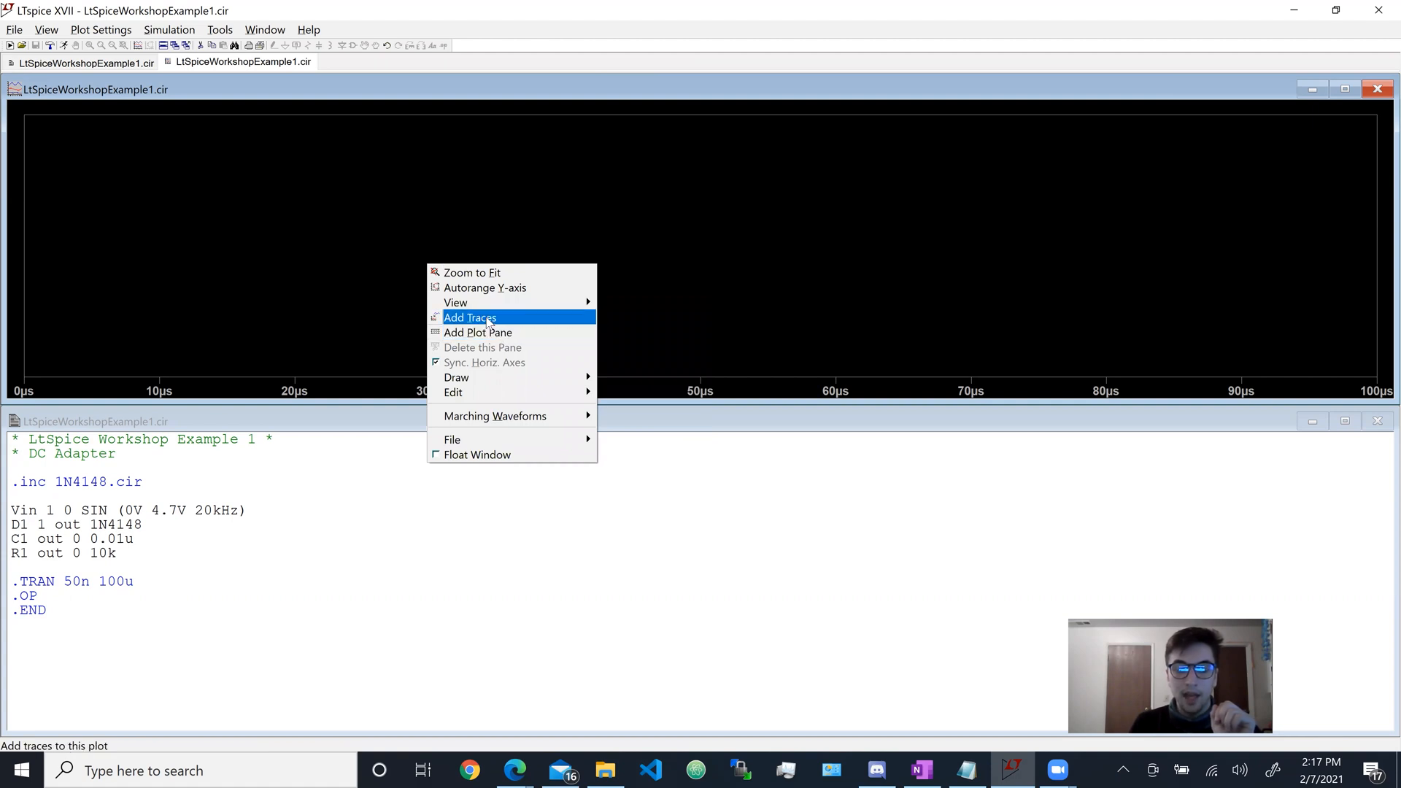
{"action": "left_click", "coordinate": [471, 318]}
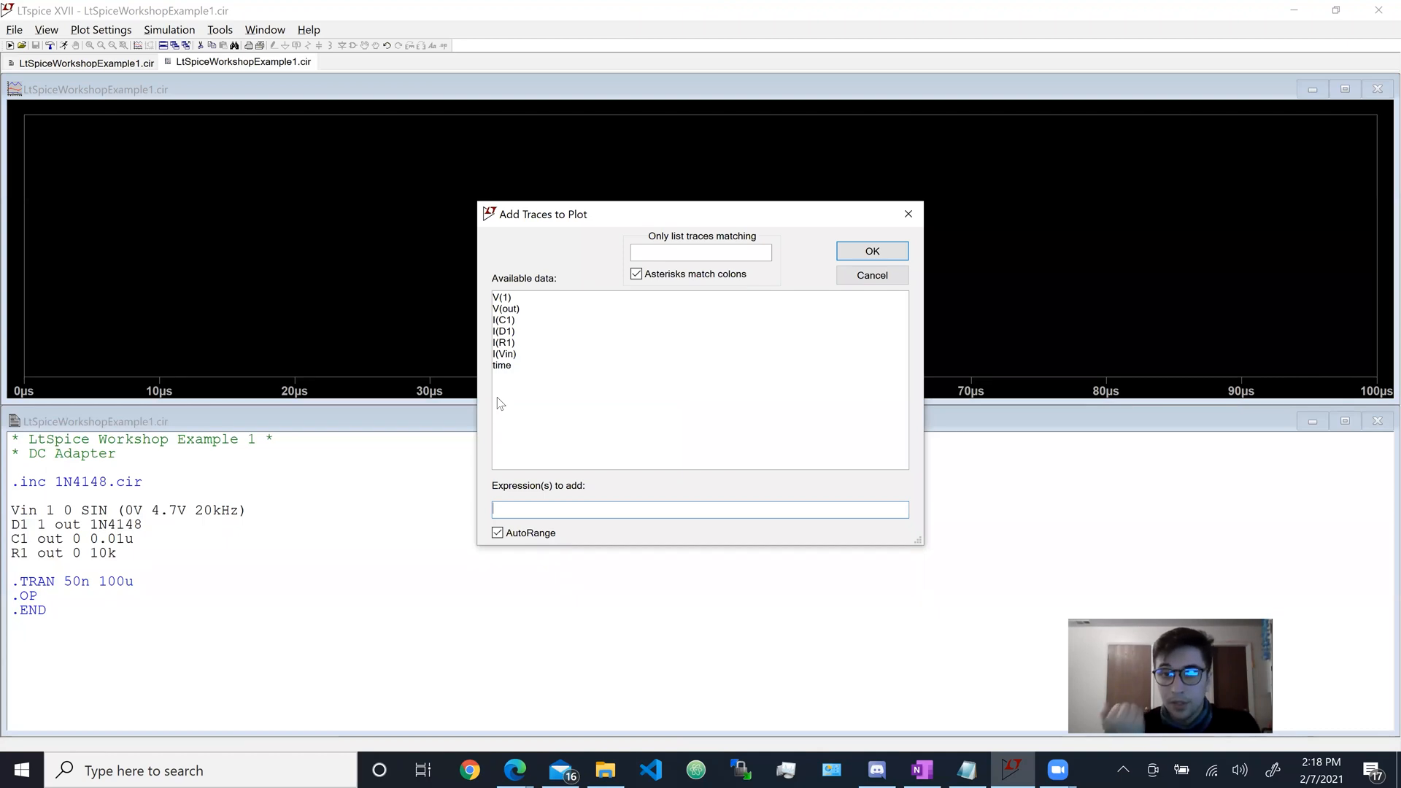
{"action": "left_click", "coordinate": [503, 298]}
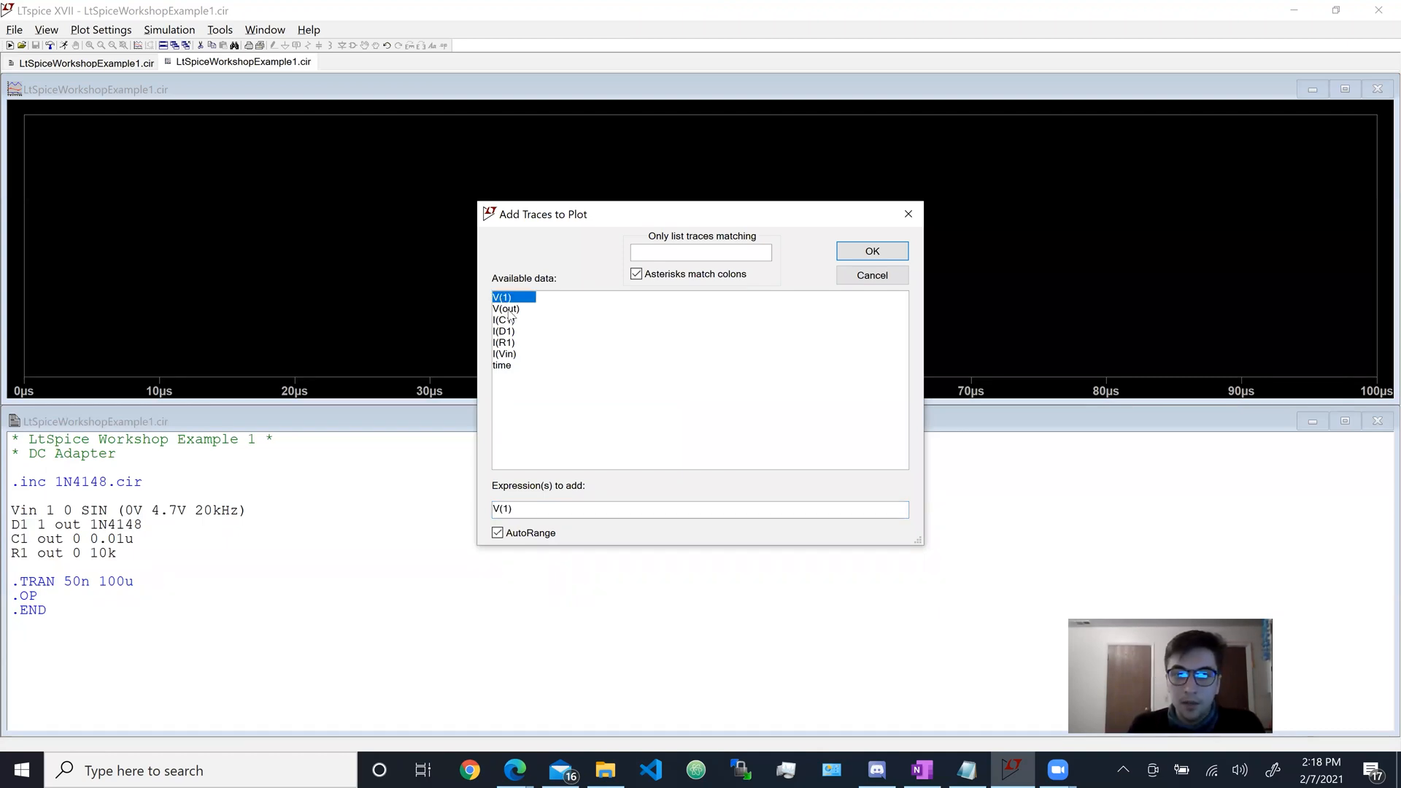
{"action": "left_click", "coordinate": [506, 308]}
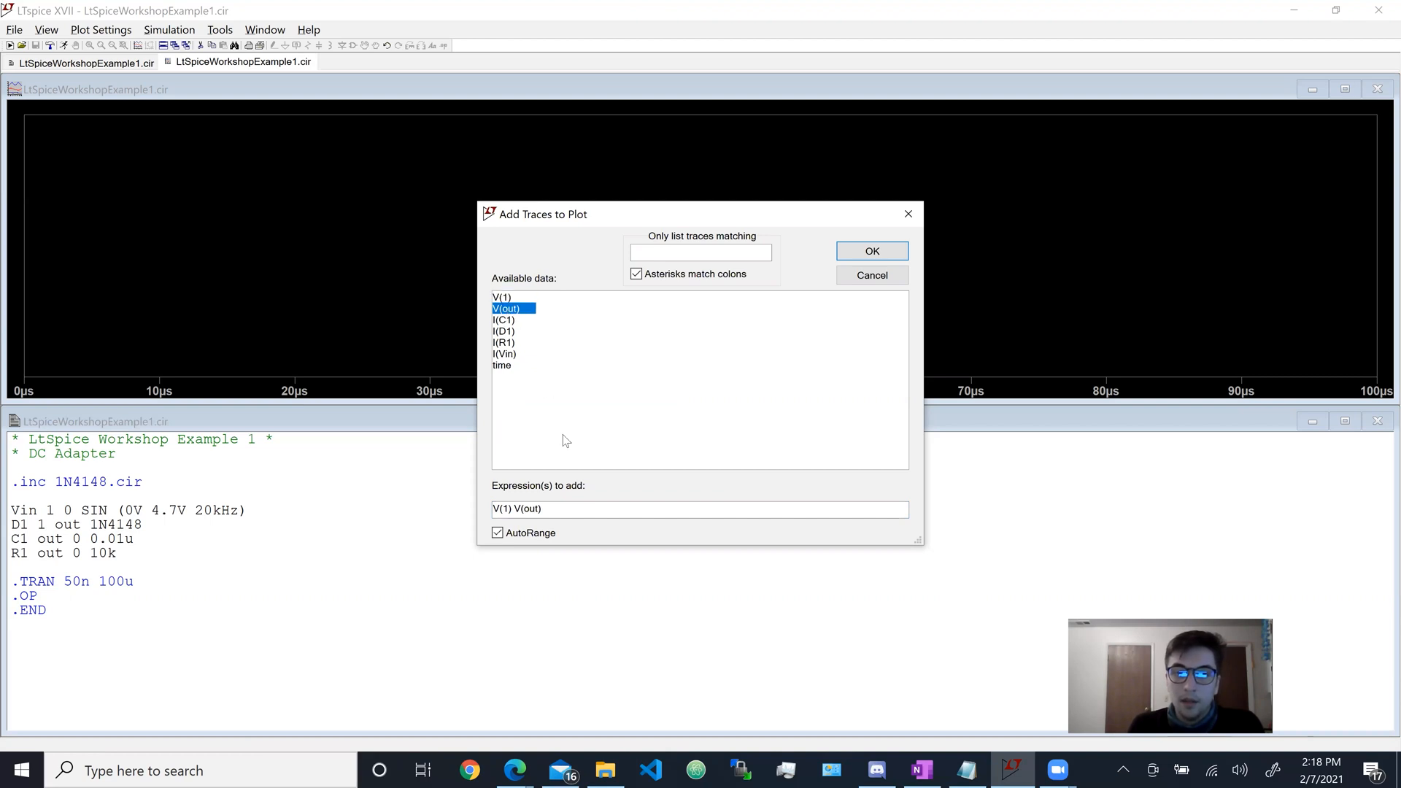
{"action": "left_click", "coordinate": [505, 299]}
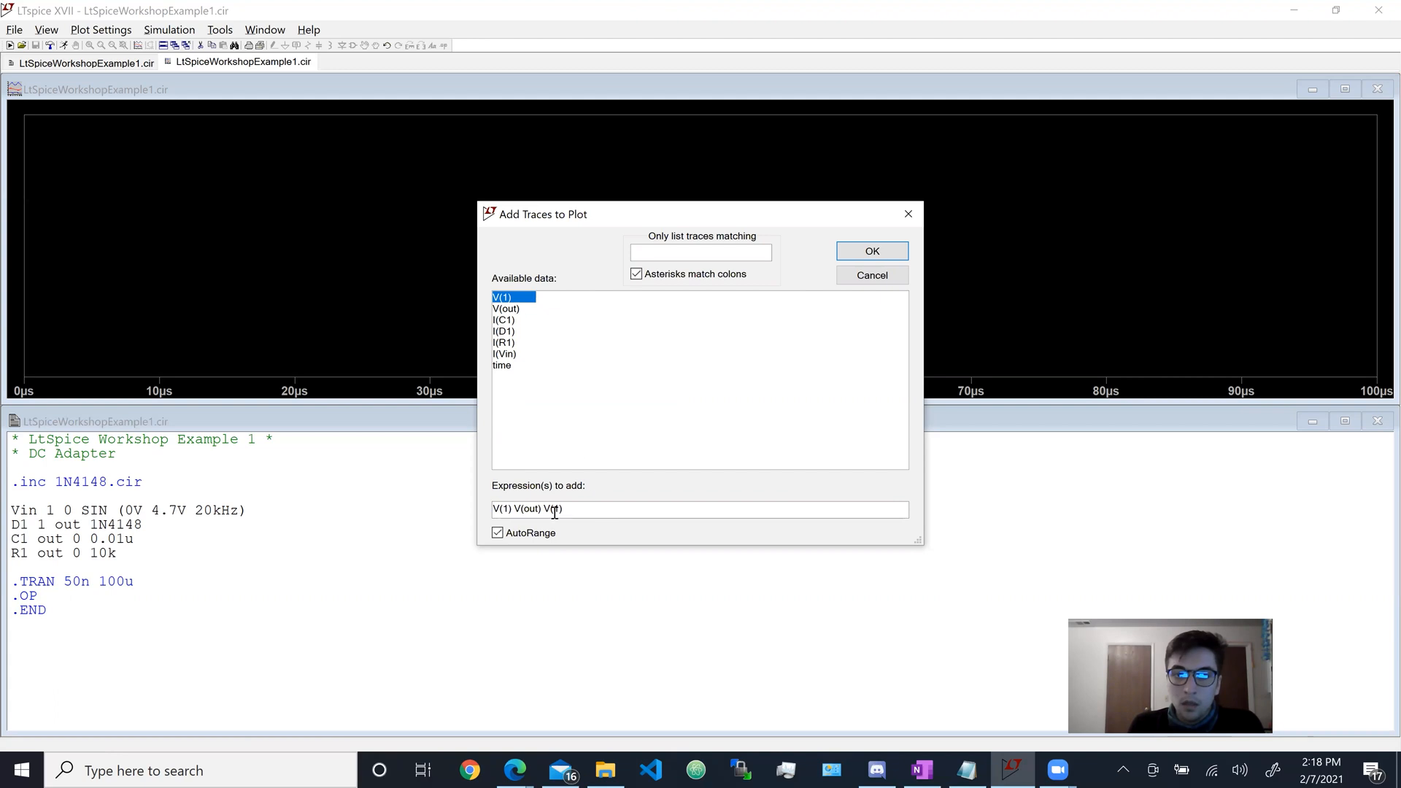
{"action": "left_click", "coordinate": [567, 509]}
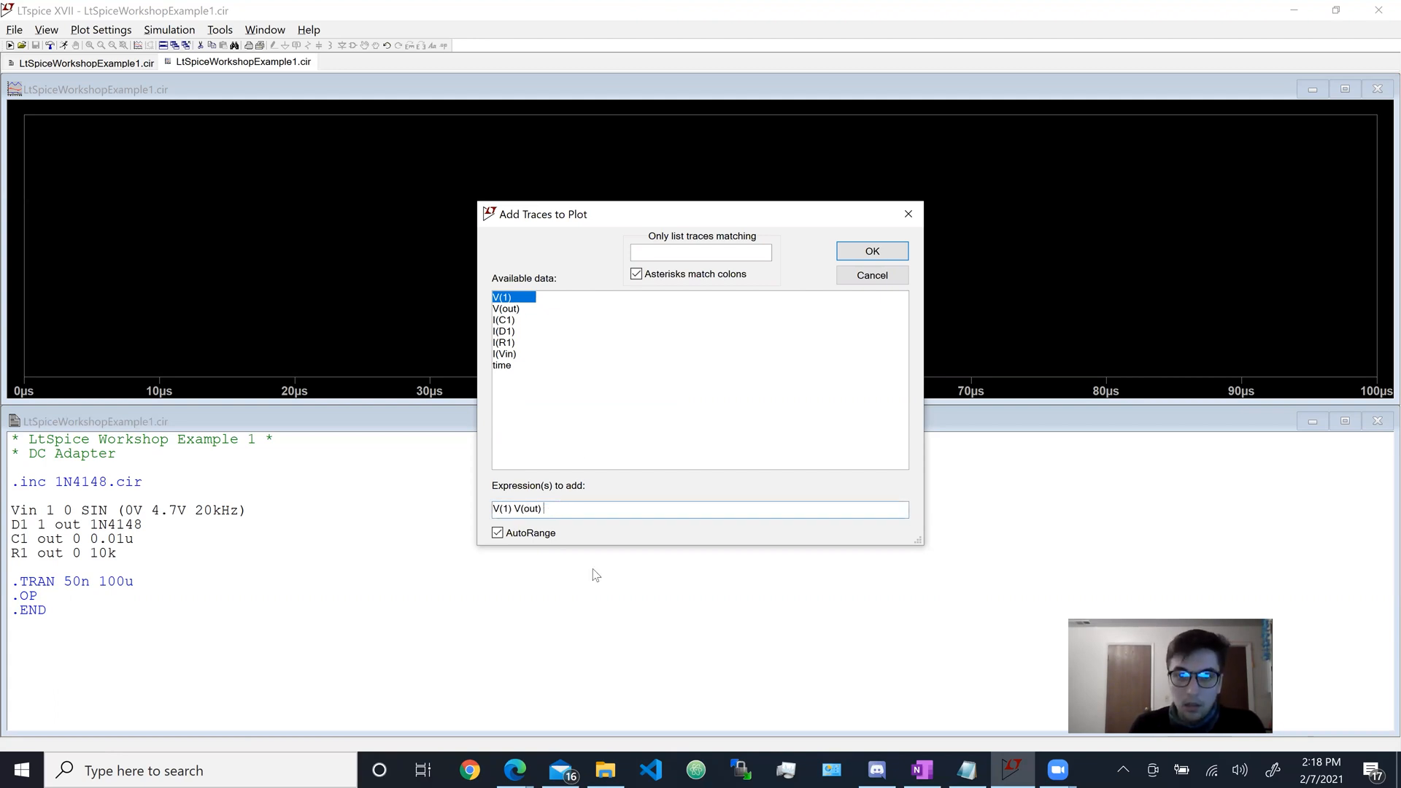
{"action": "left_click", "coordinate": [510, 298]}
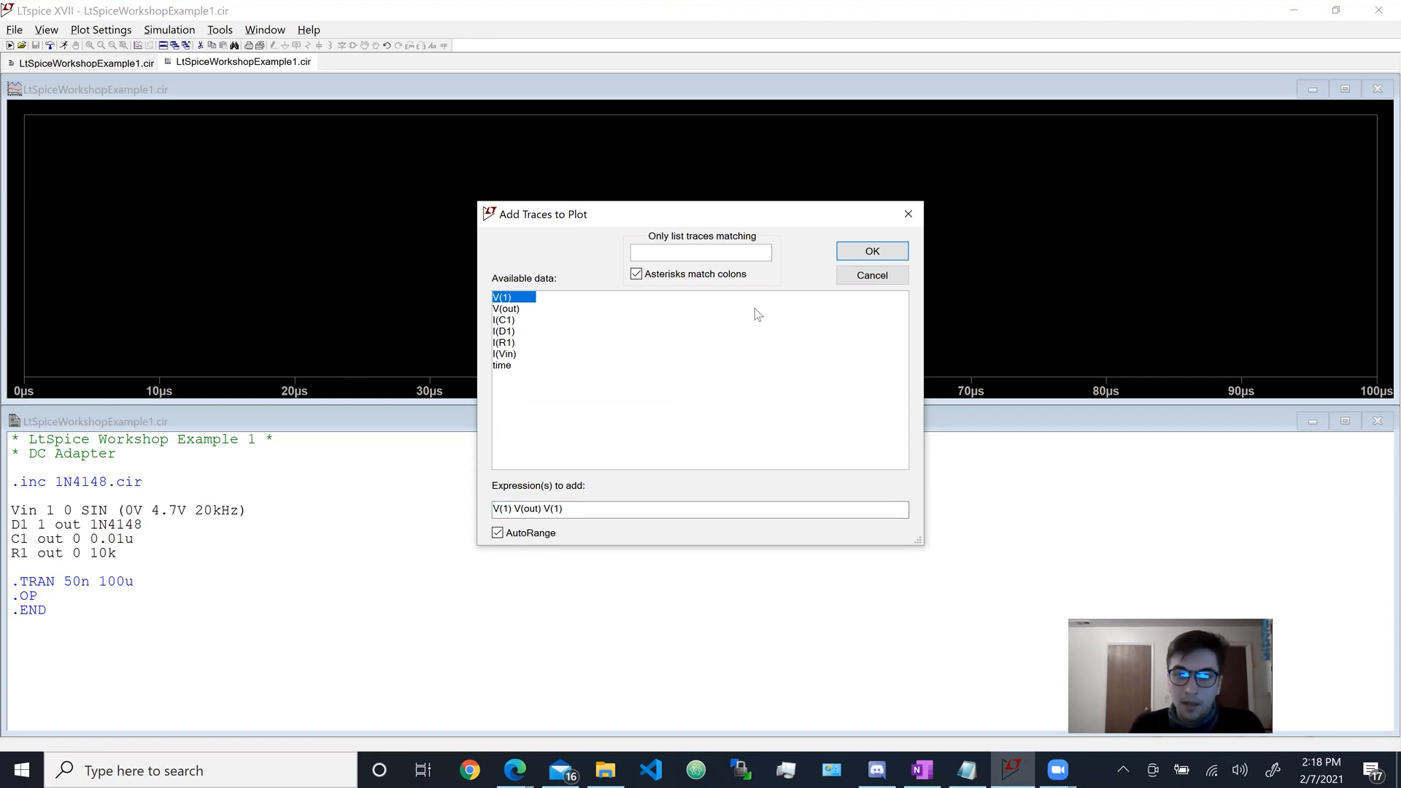
{"action": "left_click", "coordinate": [869, 251]}
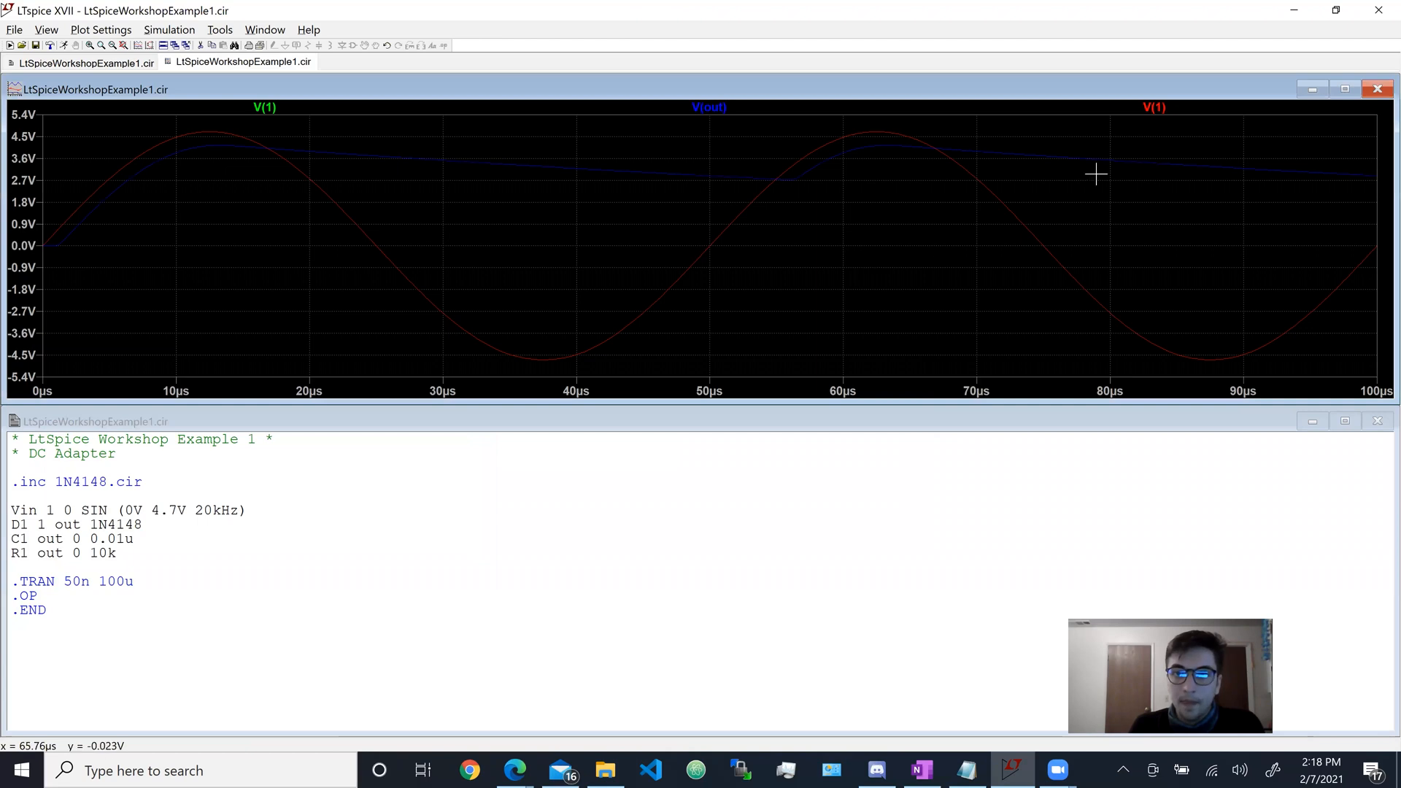
Step: Delete the duplicate red V(1) trace from the transient plot
{"action": "left_click", "coordinate": [1160, 107], "text": "ctrl"}
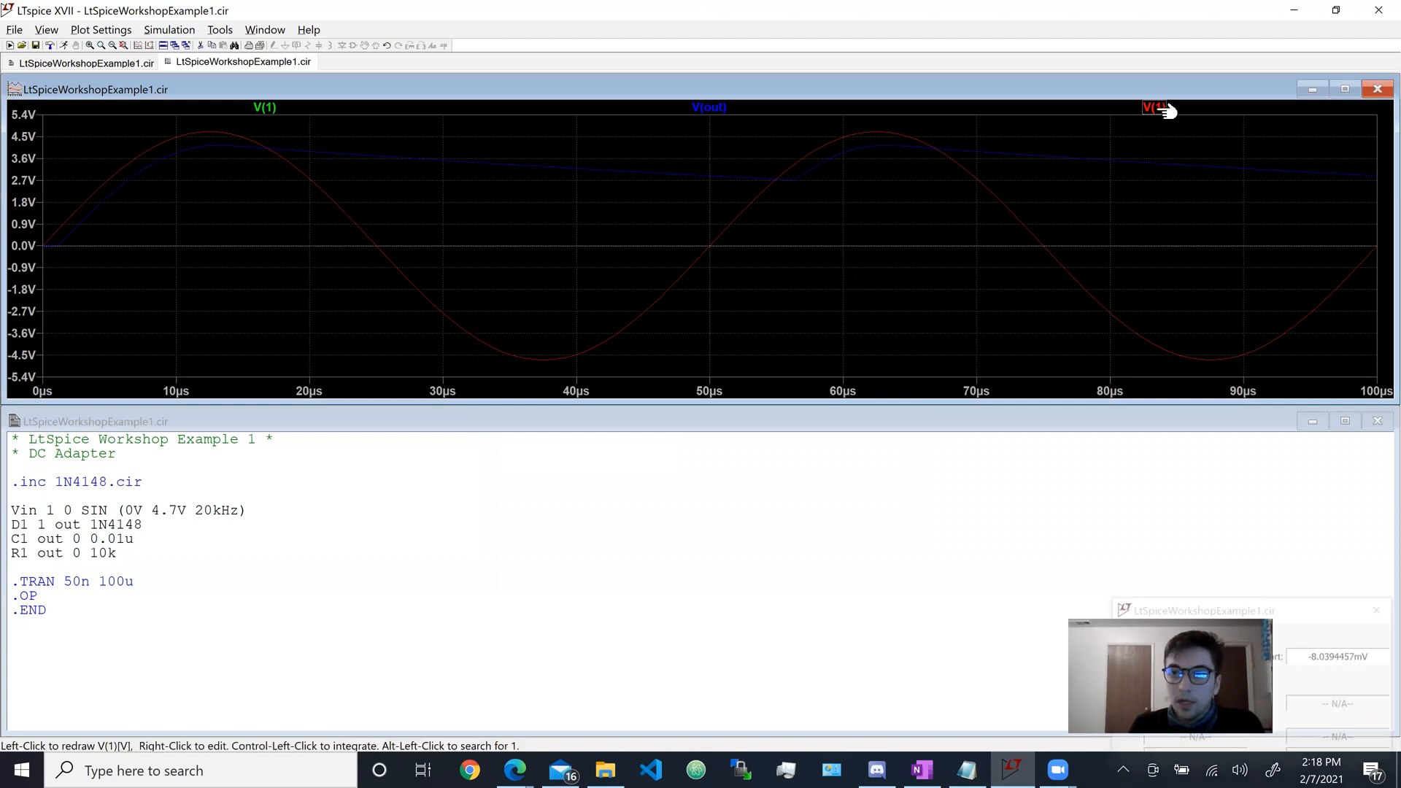
{"action": "right_click", "coordinate": [1162, 108]}
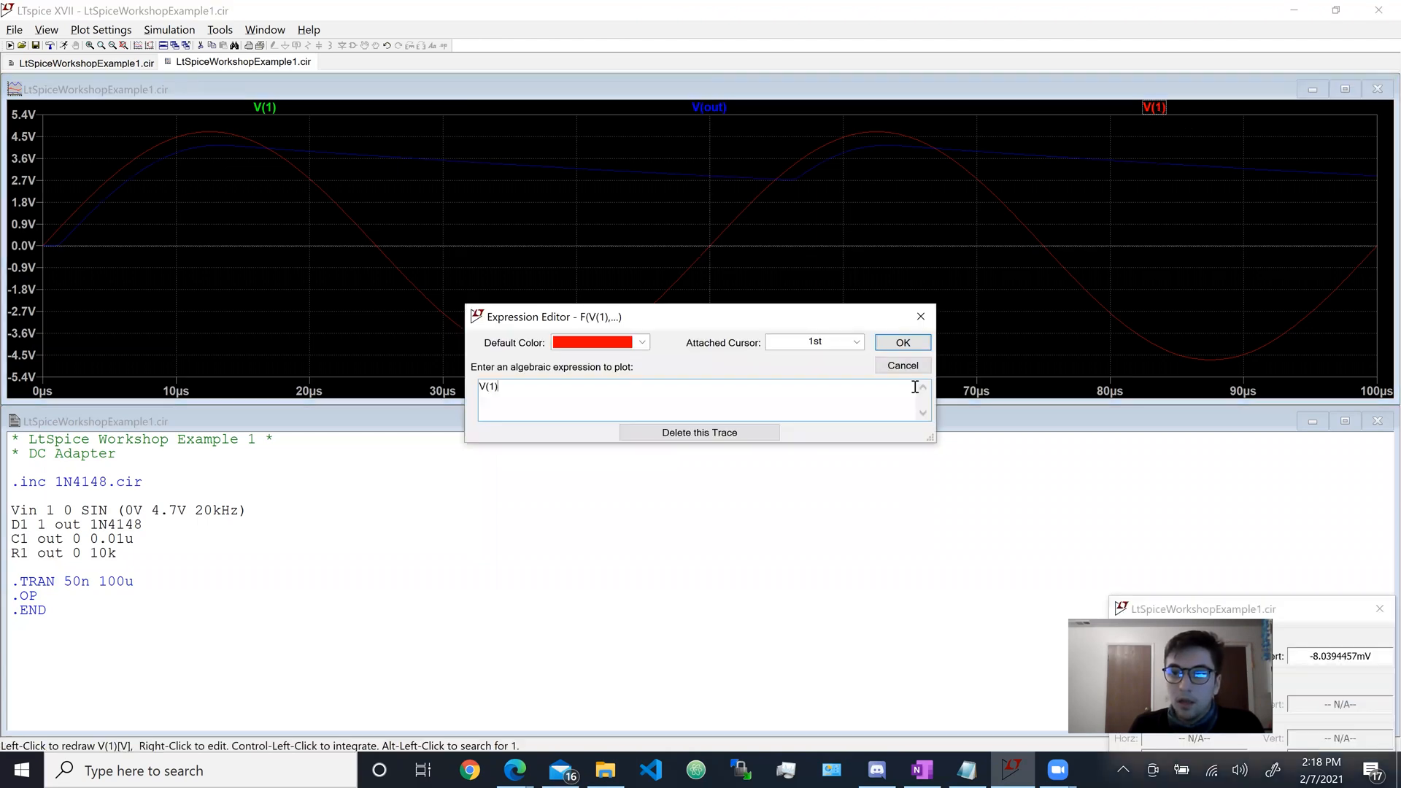
{"action": "left_click", "coordinate": [744, 434]}
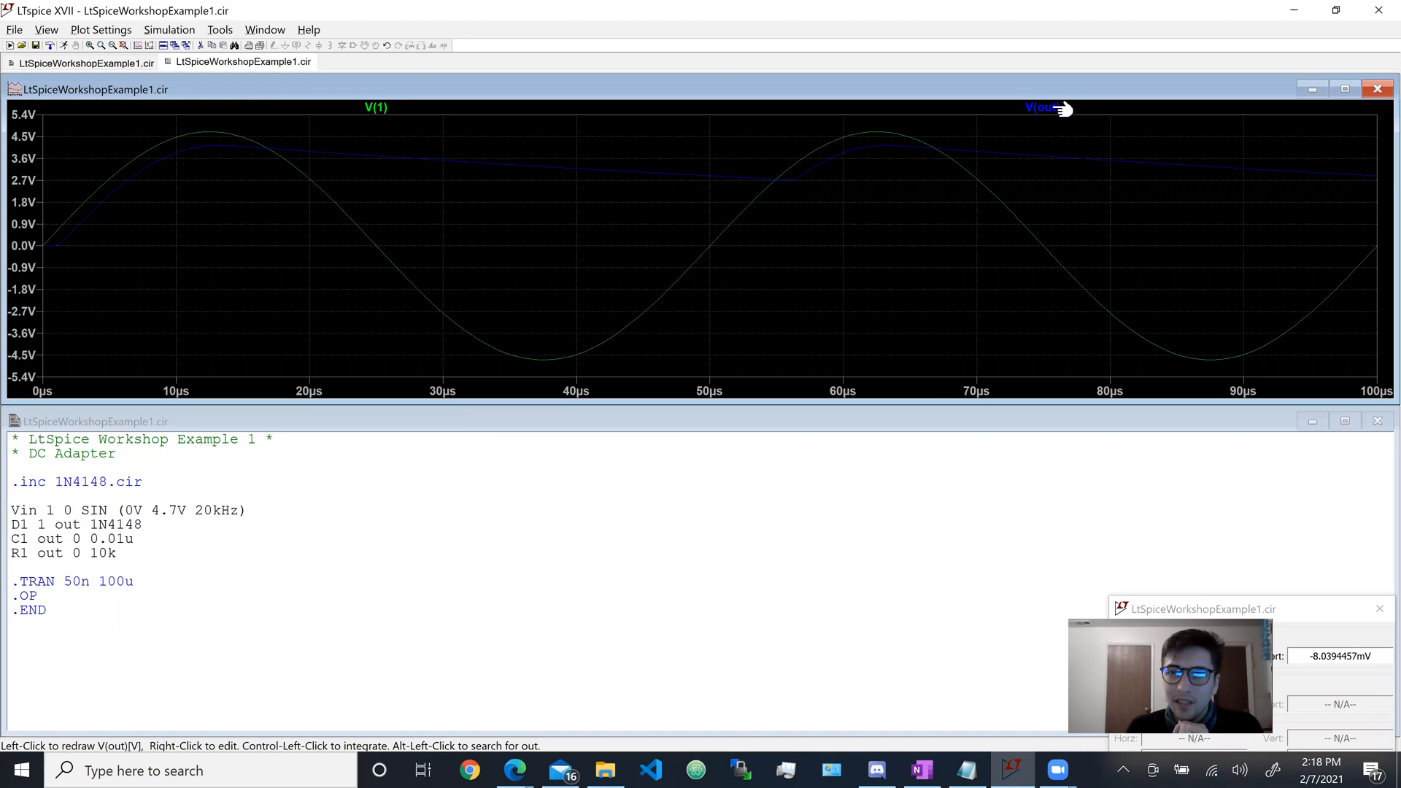
Step: Change the V(out) trace's default color from the plot to magenta
{"action": "right_click", "coordinate": [1050, 110]}
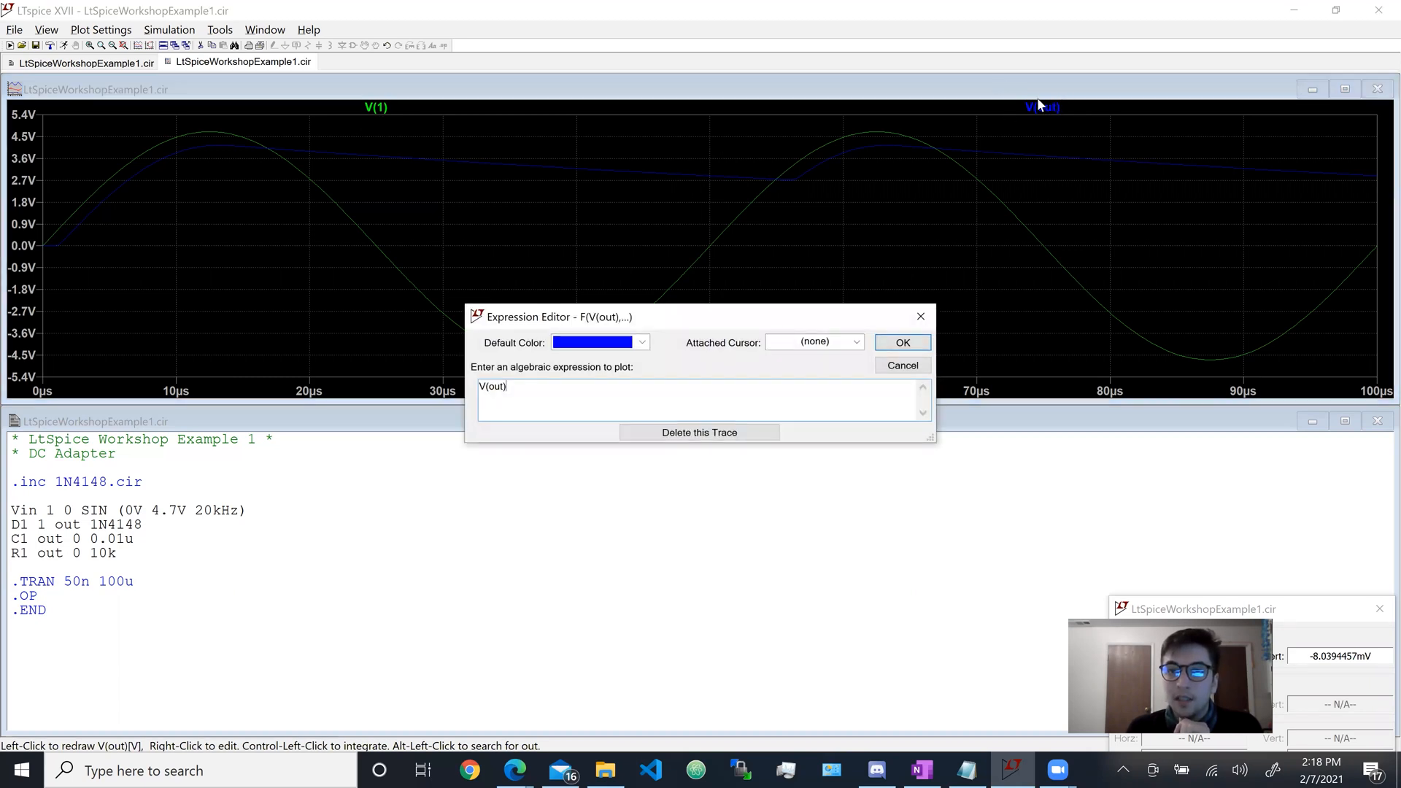
{"action": "left_click", "coordinate": [628, 344]}
{"action": "left_click", "coordinate": [598, 394]}
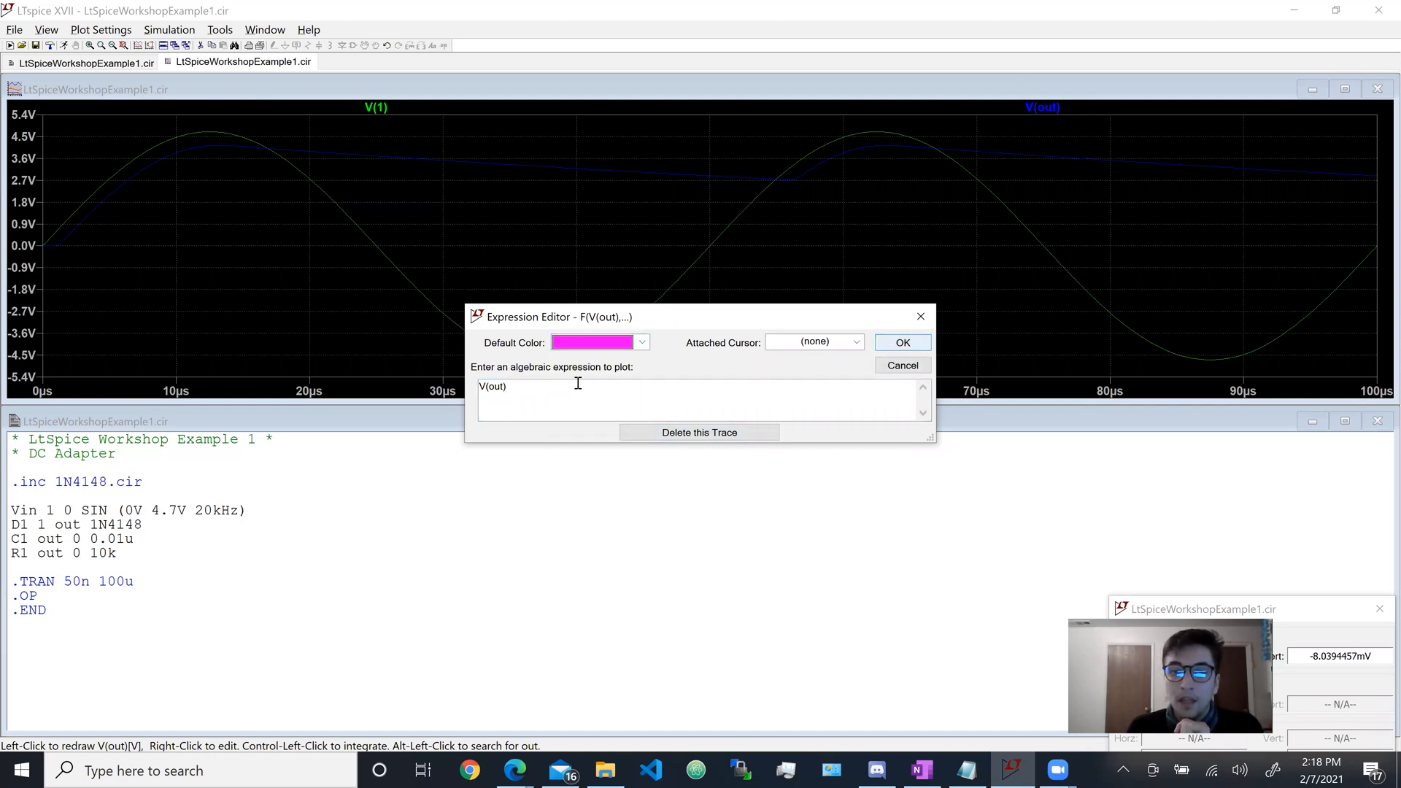
{"action": "left_click", "coordinate": [902, 342]}
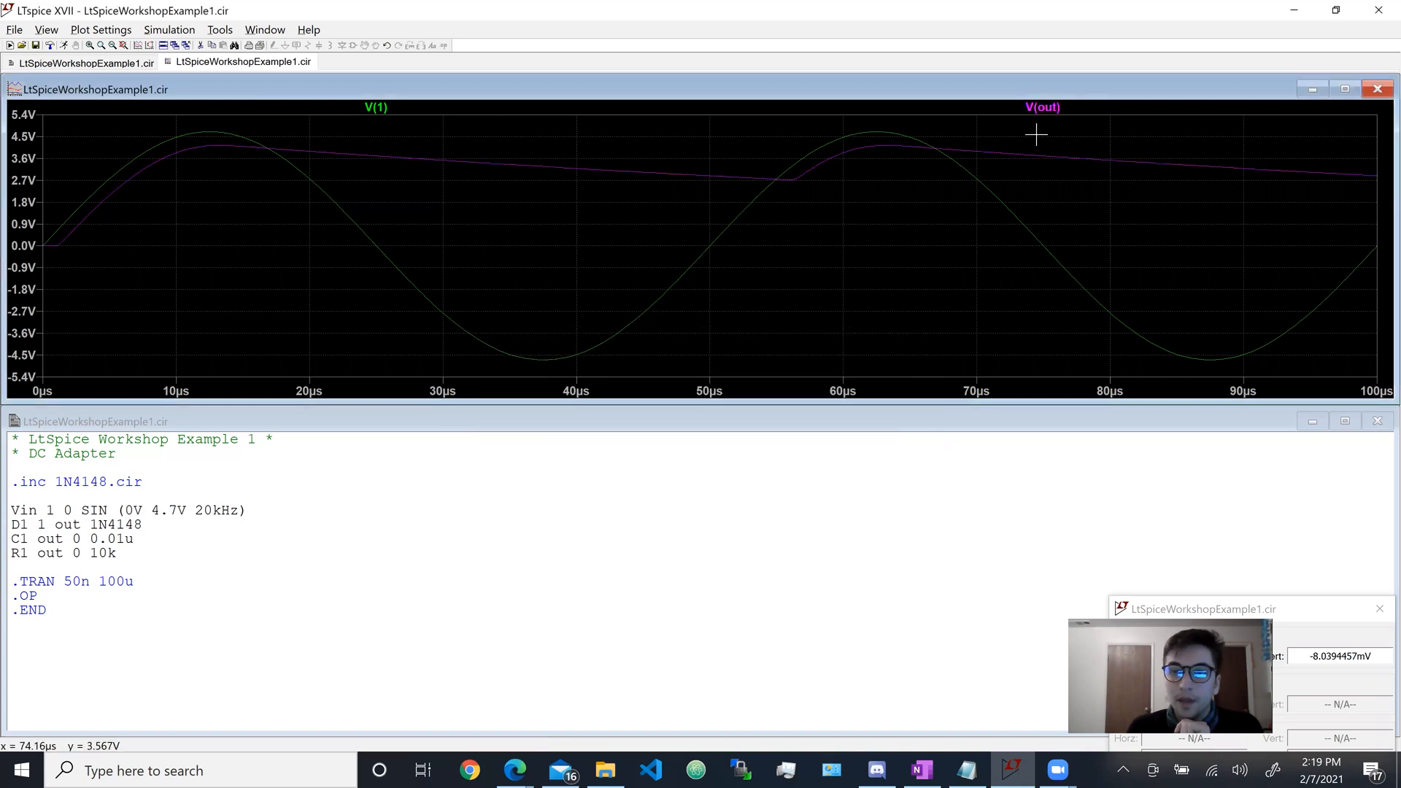
Step: Change the V(out) trace's expression to V(out)-2, and replace that with V(out)-V(1)
{"action": "right_click", "coordinate": [1051, 109]}
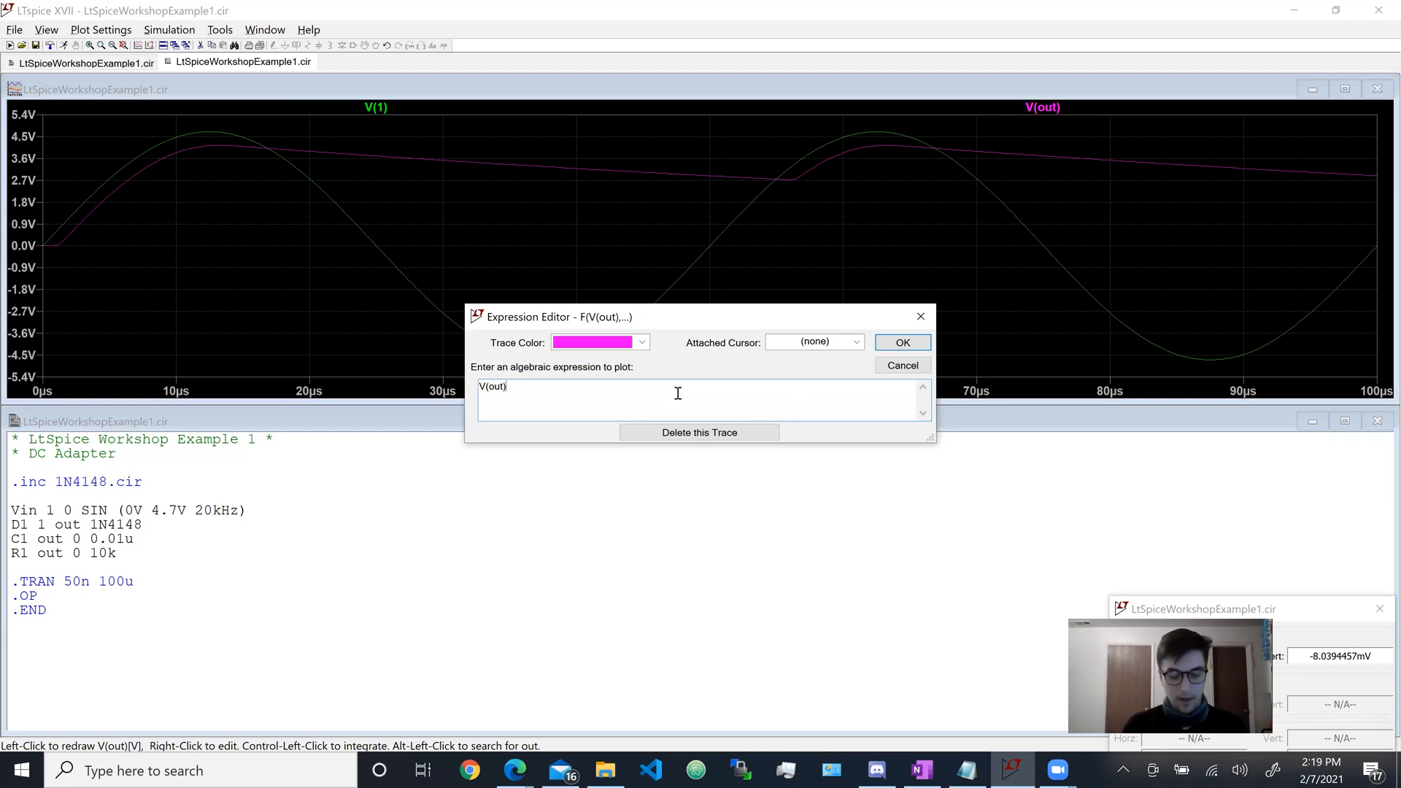
{"action": "left_click", "coordinate": [903, 343]}
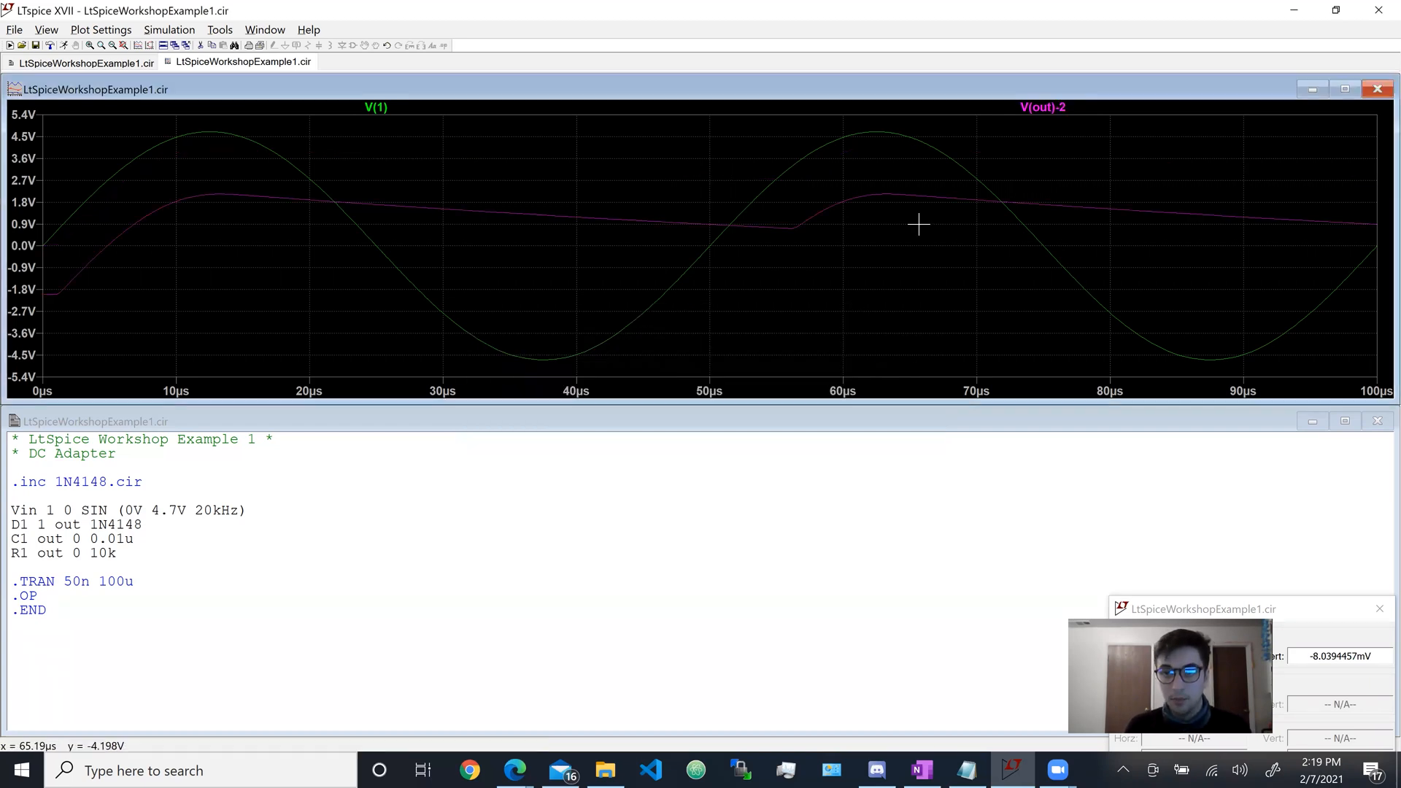
{"action": "right_click", "coordinate": [1044, 109]}
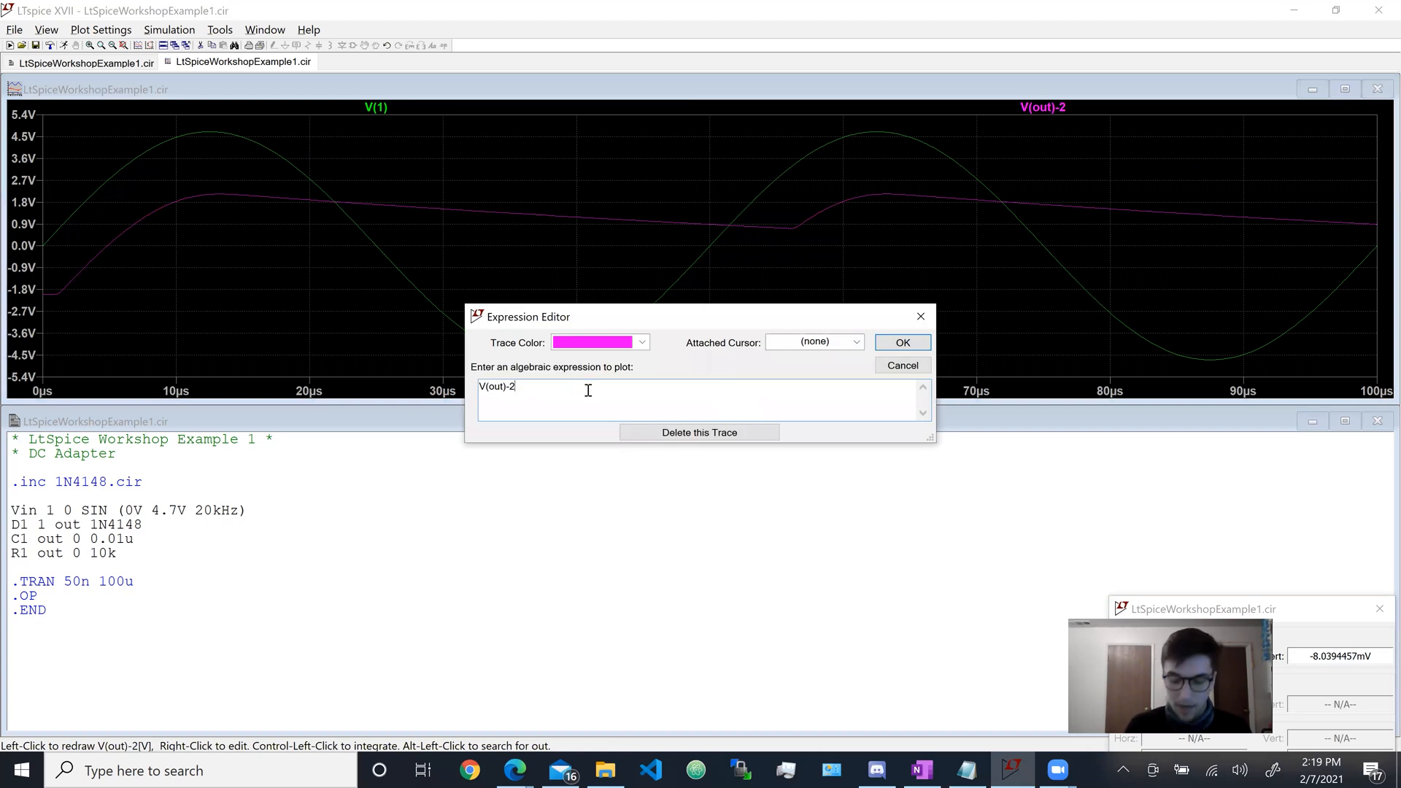
{"action": "type", "text": "V(1"}
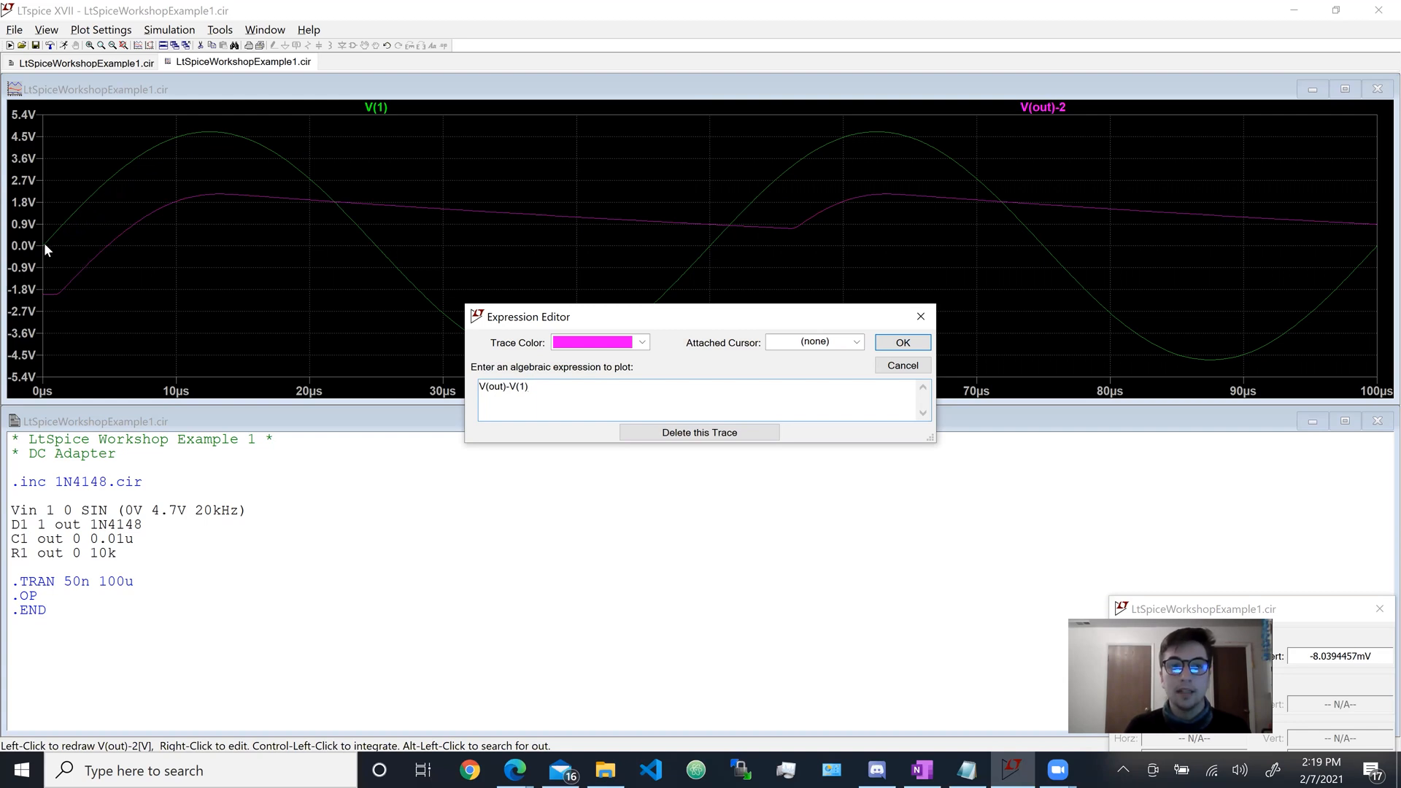
{"action": "left_click", "coordinate": [903, 343]}
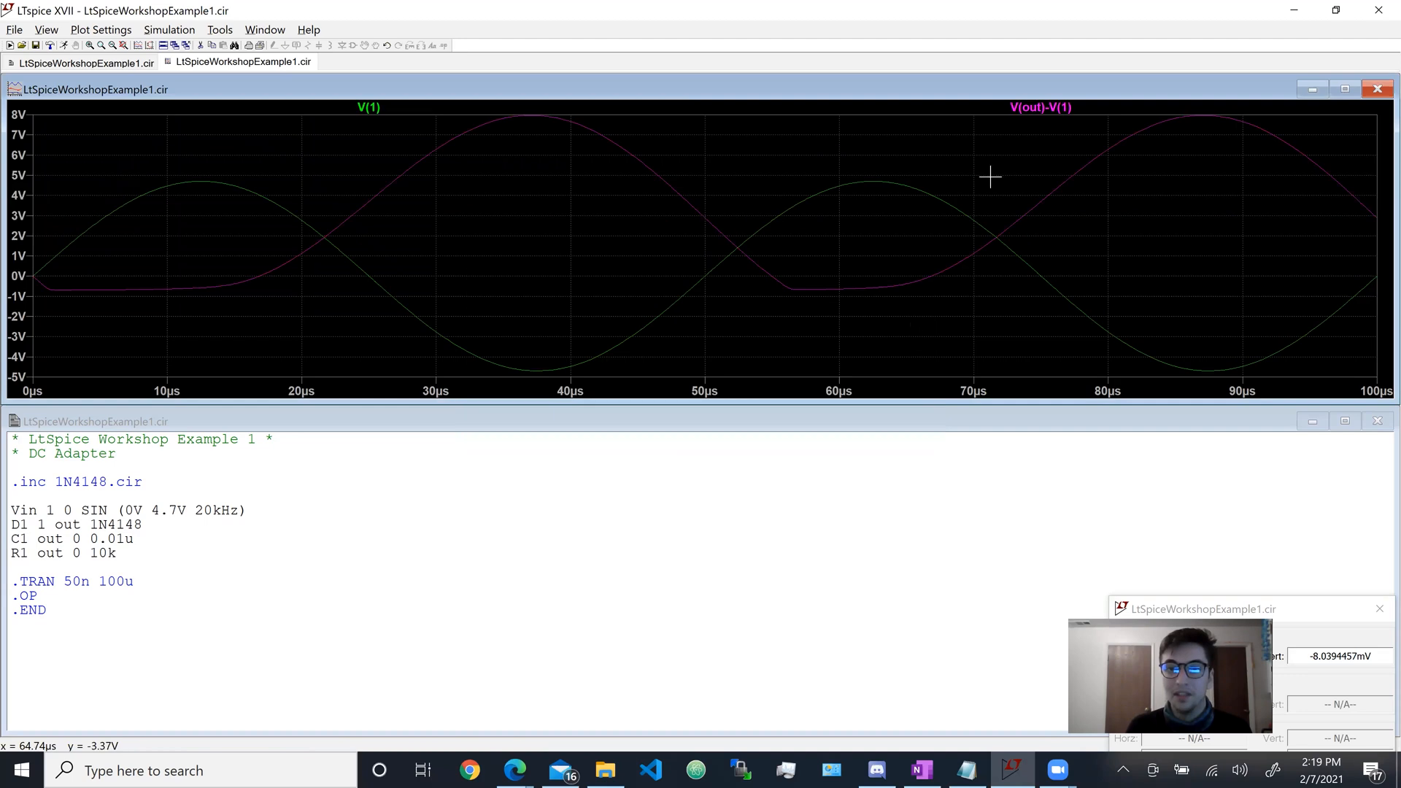
Step: Set the magenta trace's expression back to V(out) and move the cursor readout window up, clear of the webcam area
{"action": "right_click", "coordinate": [1058, 110]}
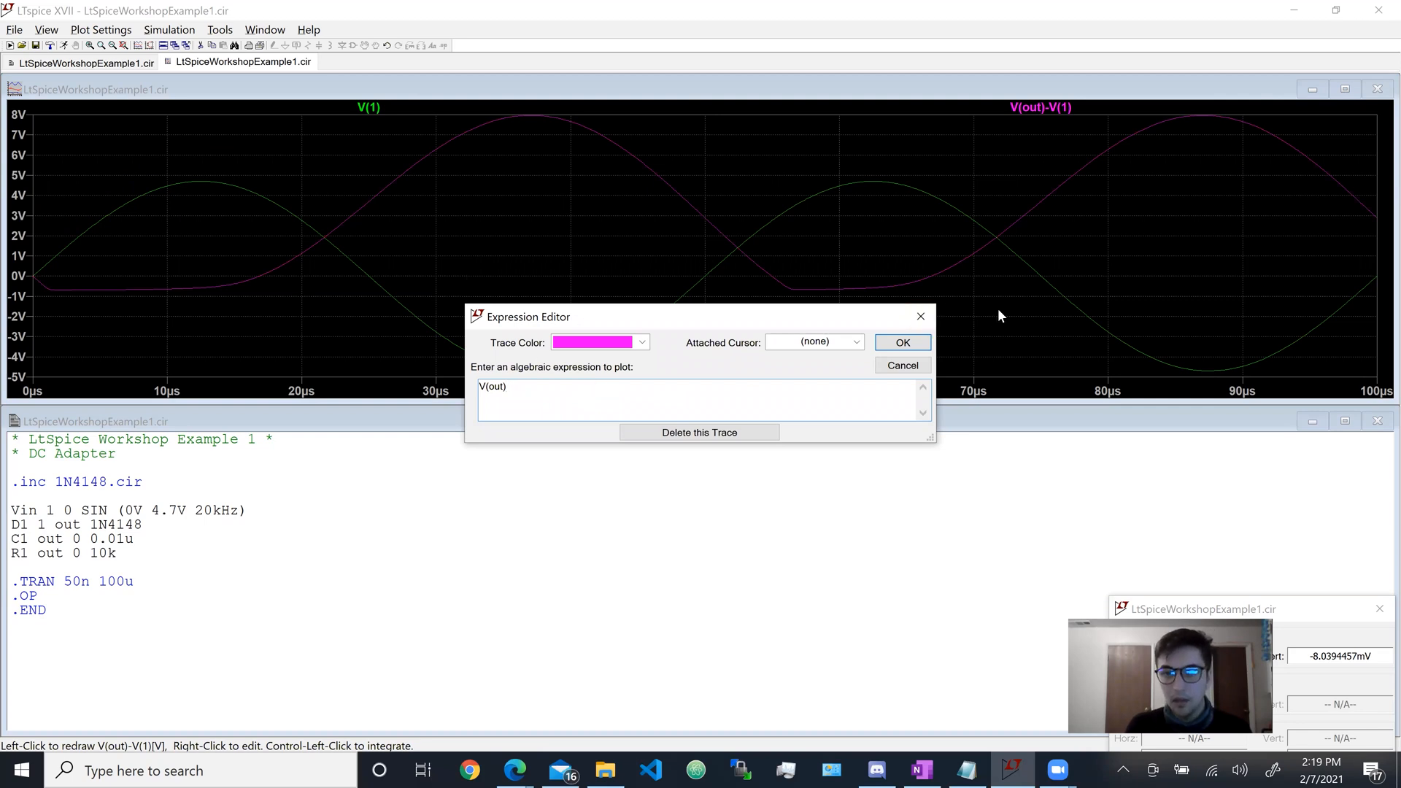
{"action": "left_click", "coordinate": [903, 343]}
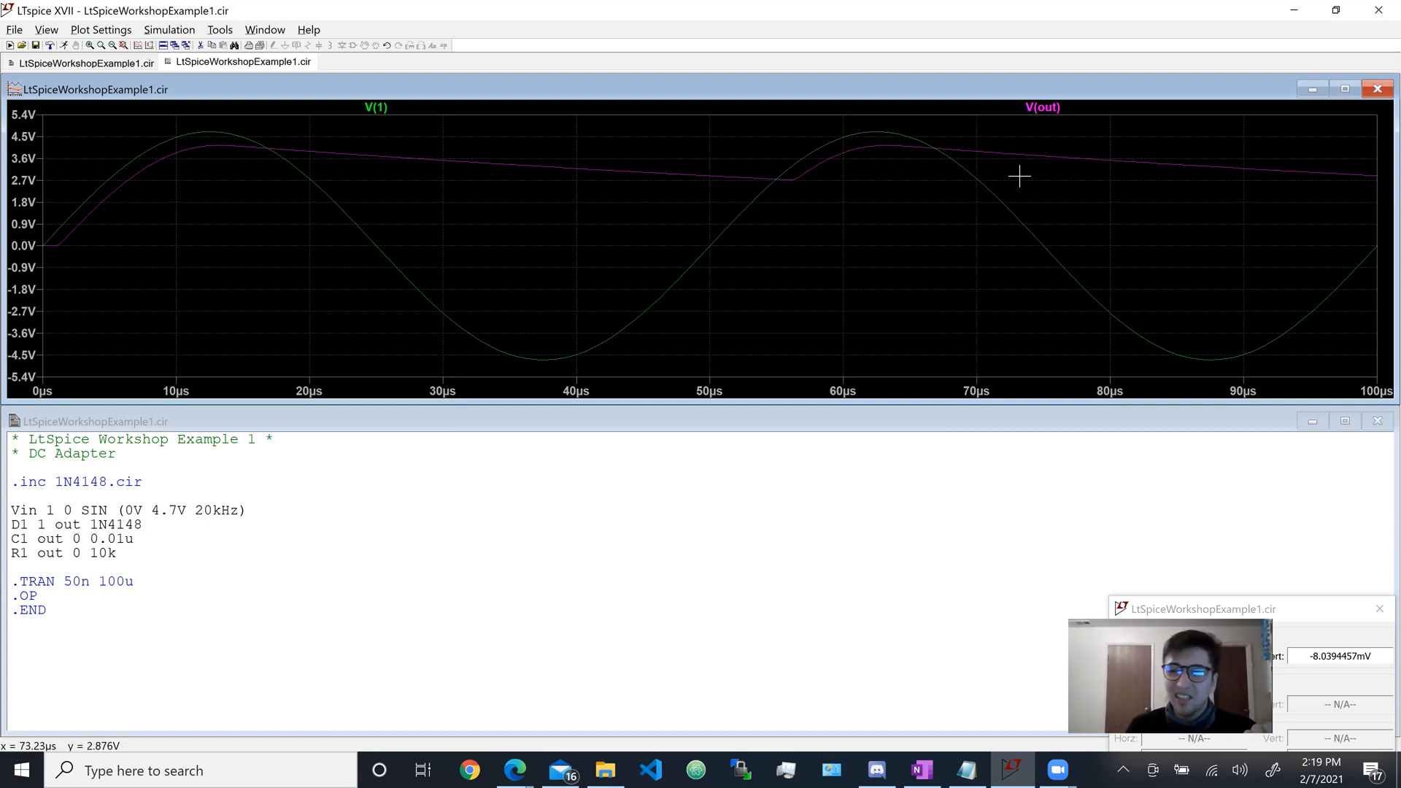
{"action": "left_click_drag", "start_coordinate": [1337, 609], "coordinate": [1278, 444]}
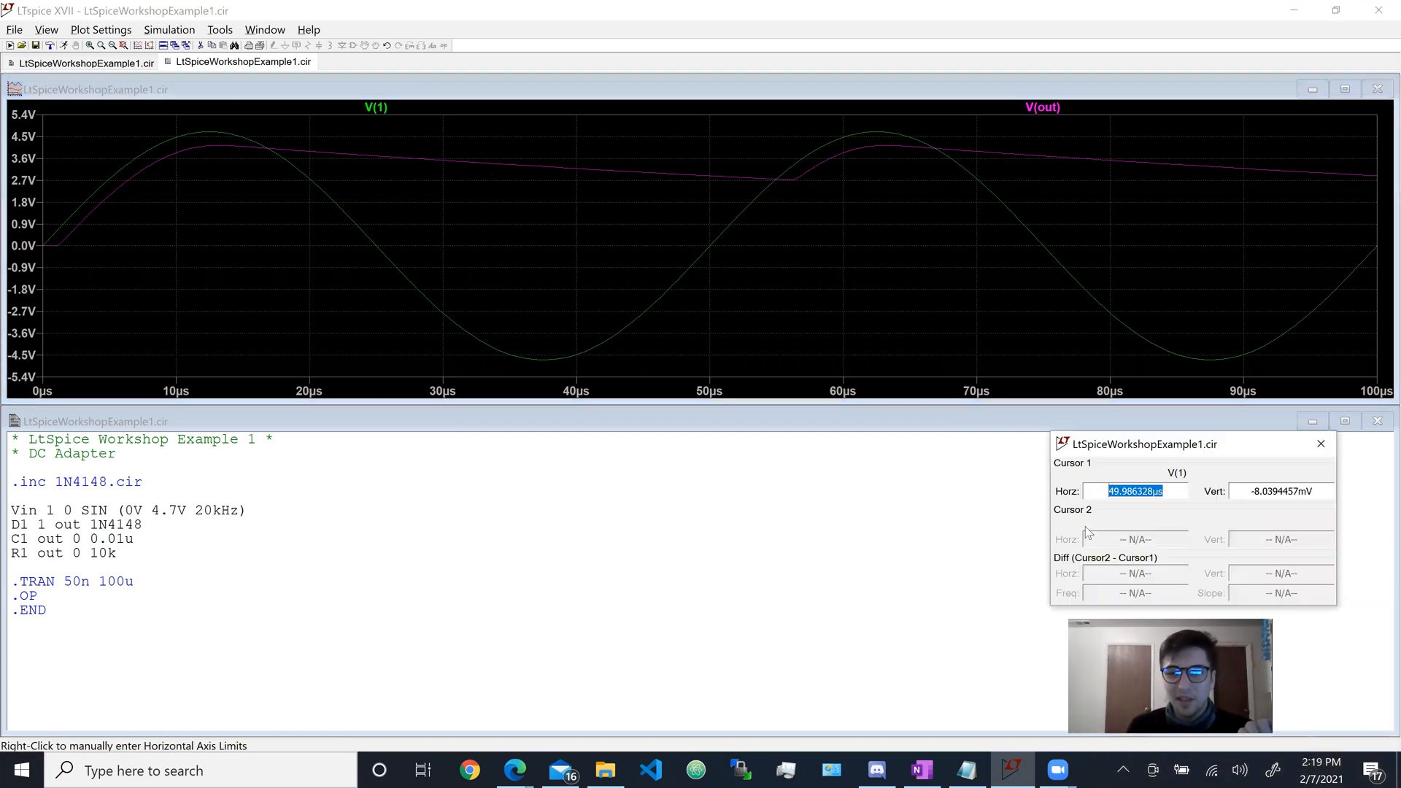
Step: Begin a ".step param" statement on a new line above the .TRAN statement in the netlist
{"action": "left_click", "coordinate": [129, 576]}
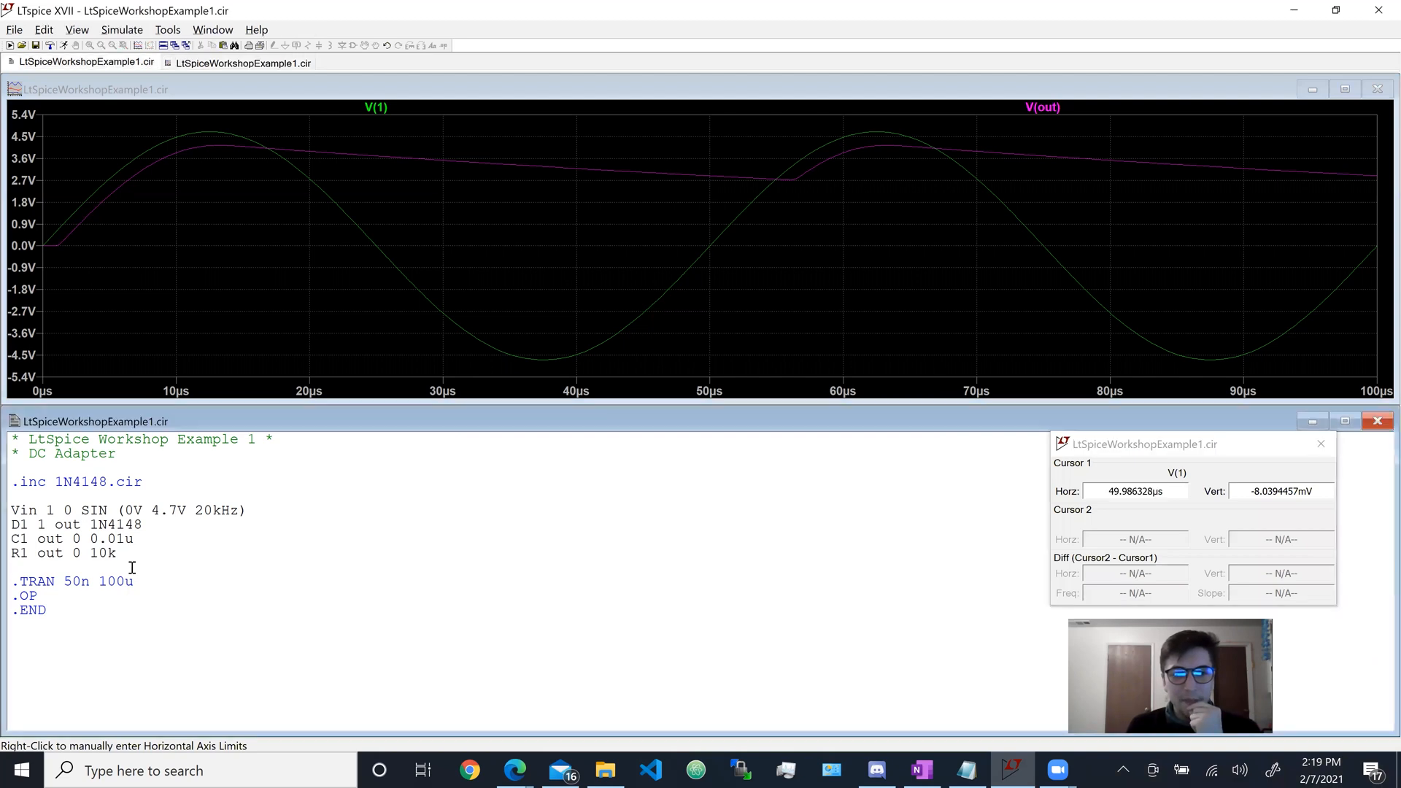
{"action": "key", "text": "Return"}
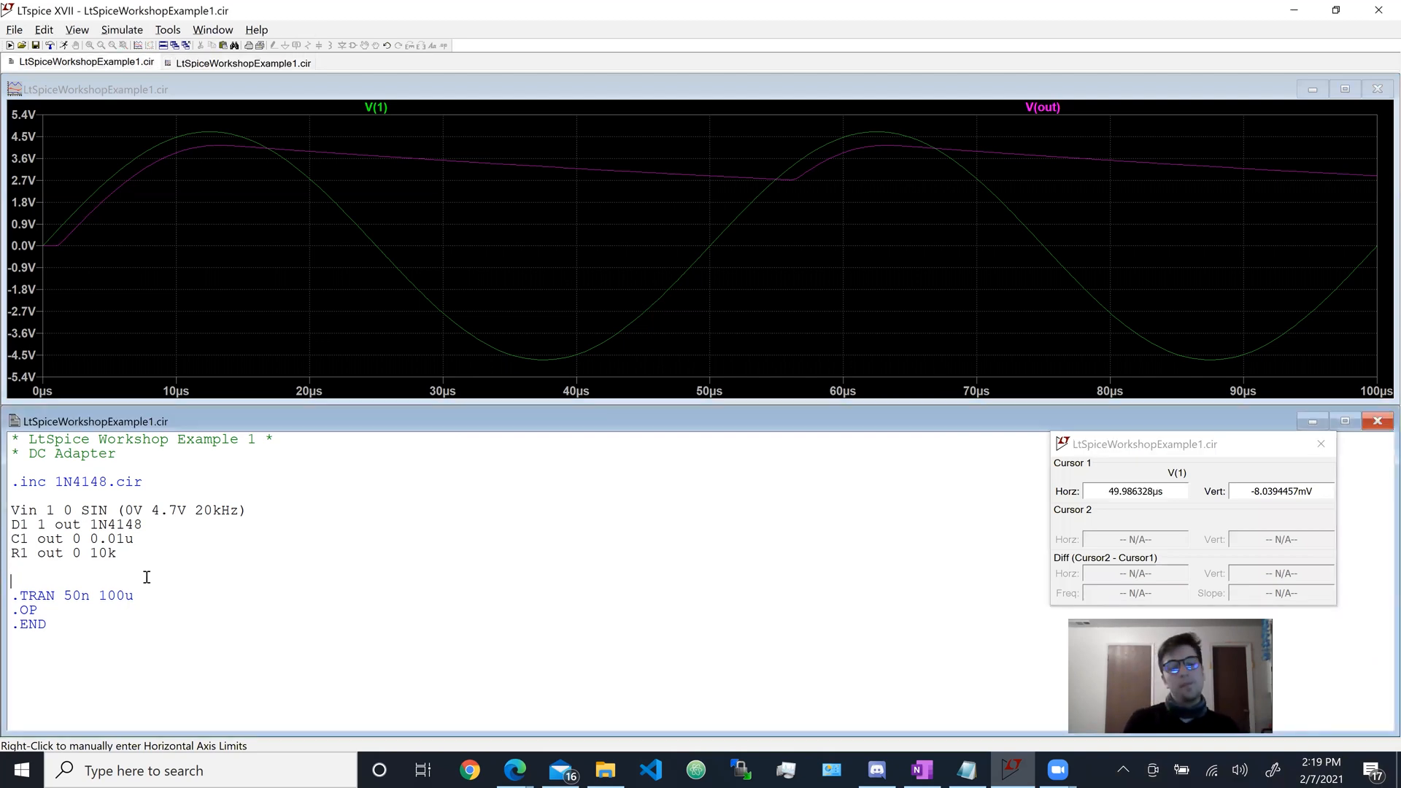
{"action": "left_click", "coordinate": [136, 540]}
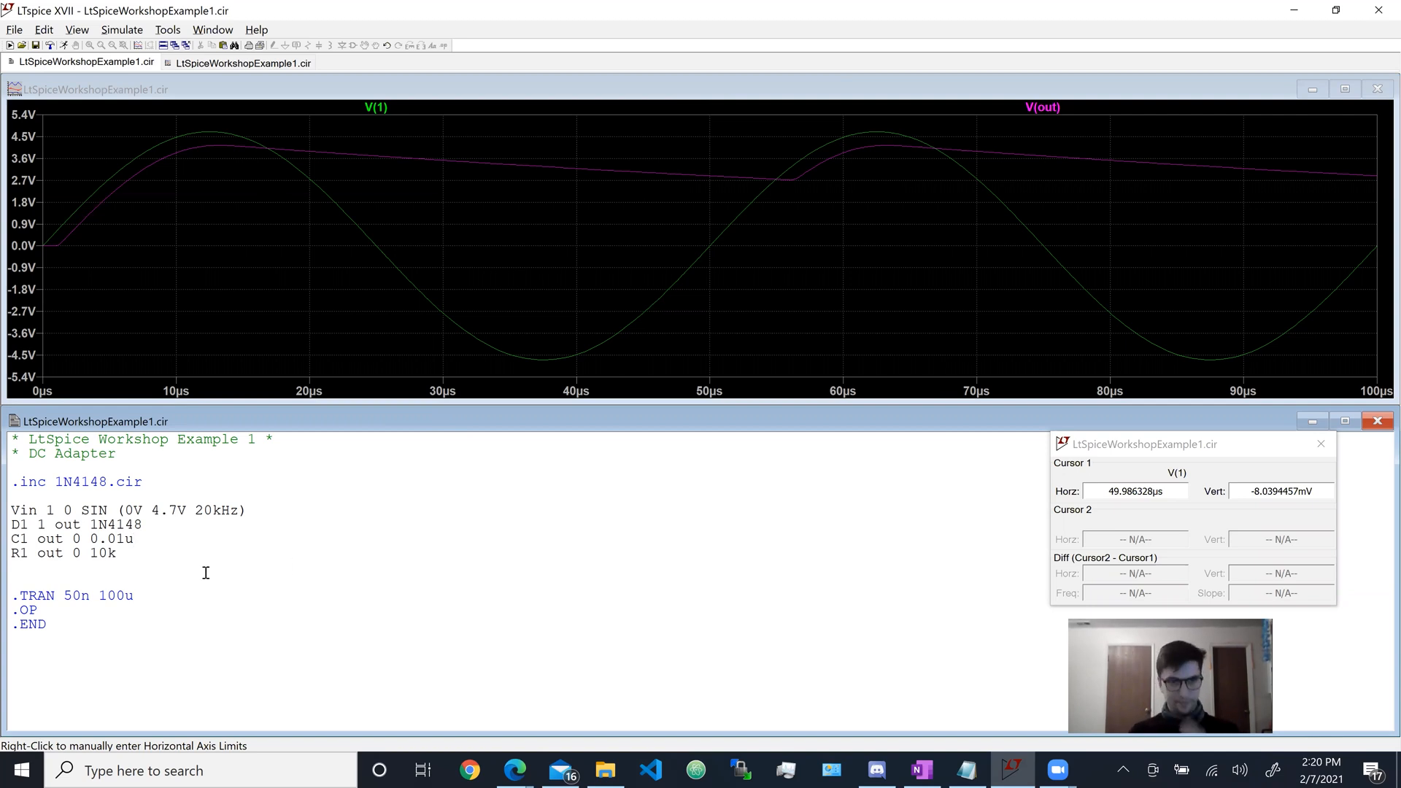
{"action": "left_click", "coordinate": [165, 587]}
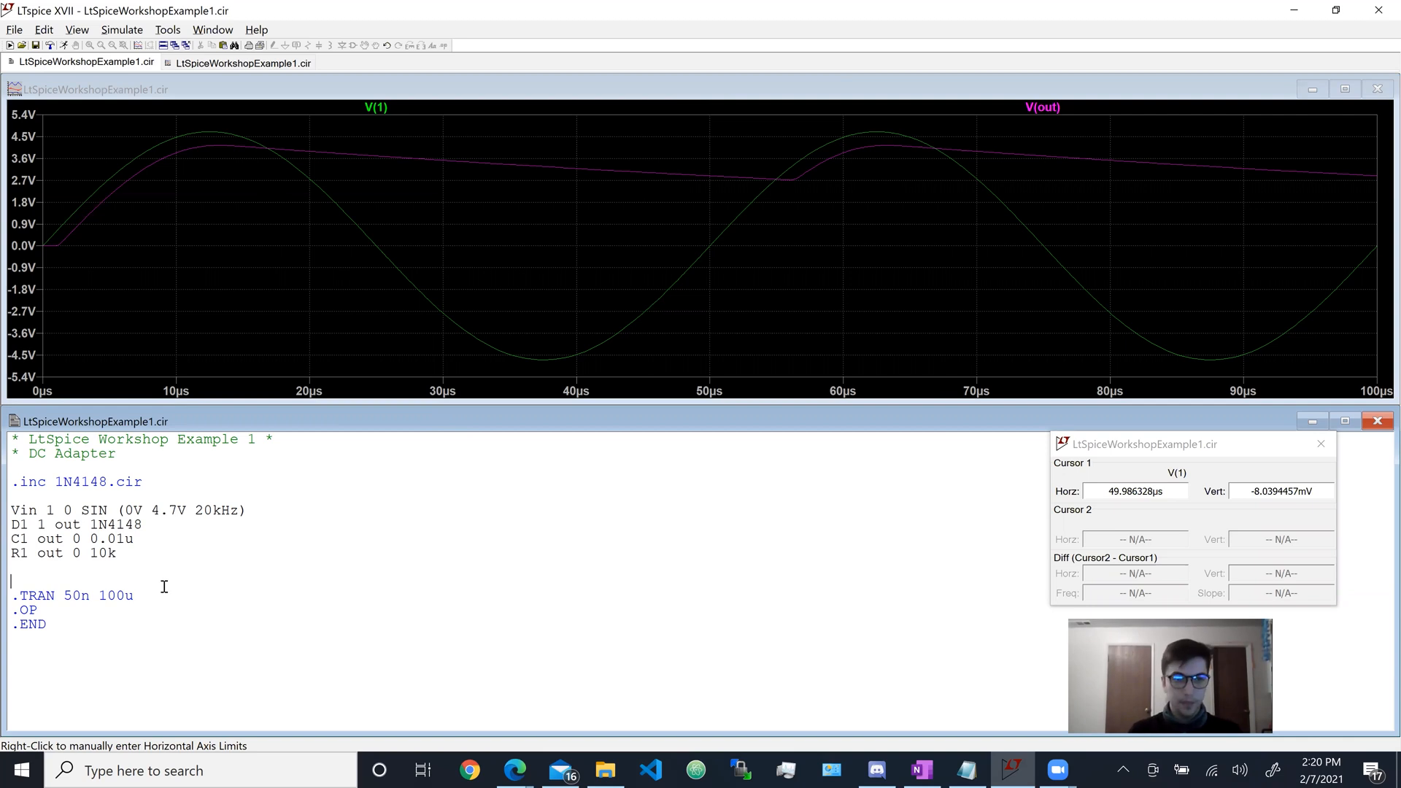
{"action": "type", "text": ".step"}
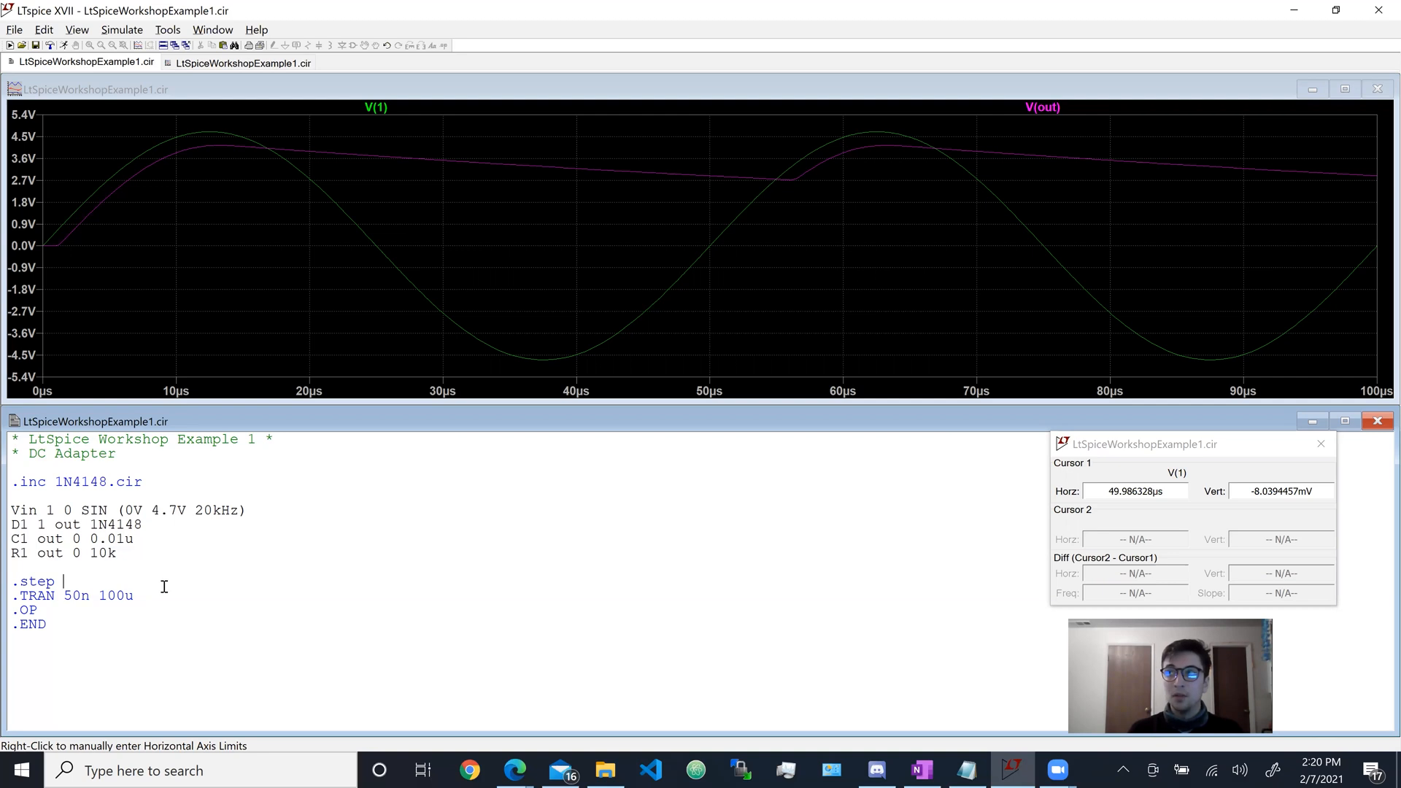
{"action": "type", "text": "param"}
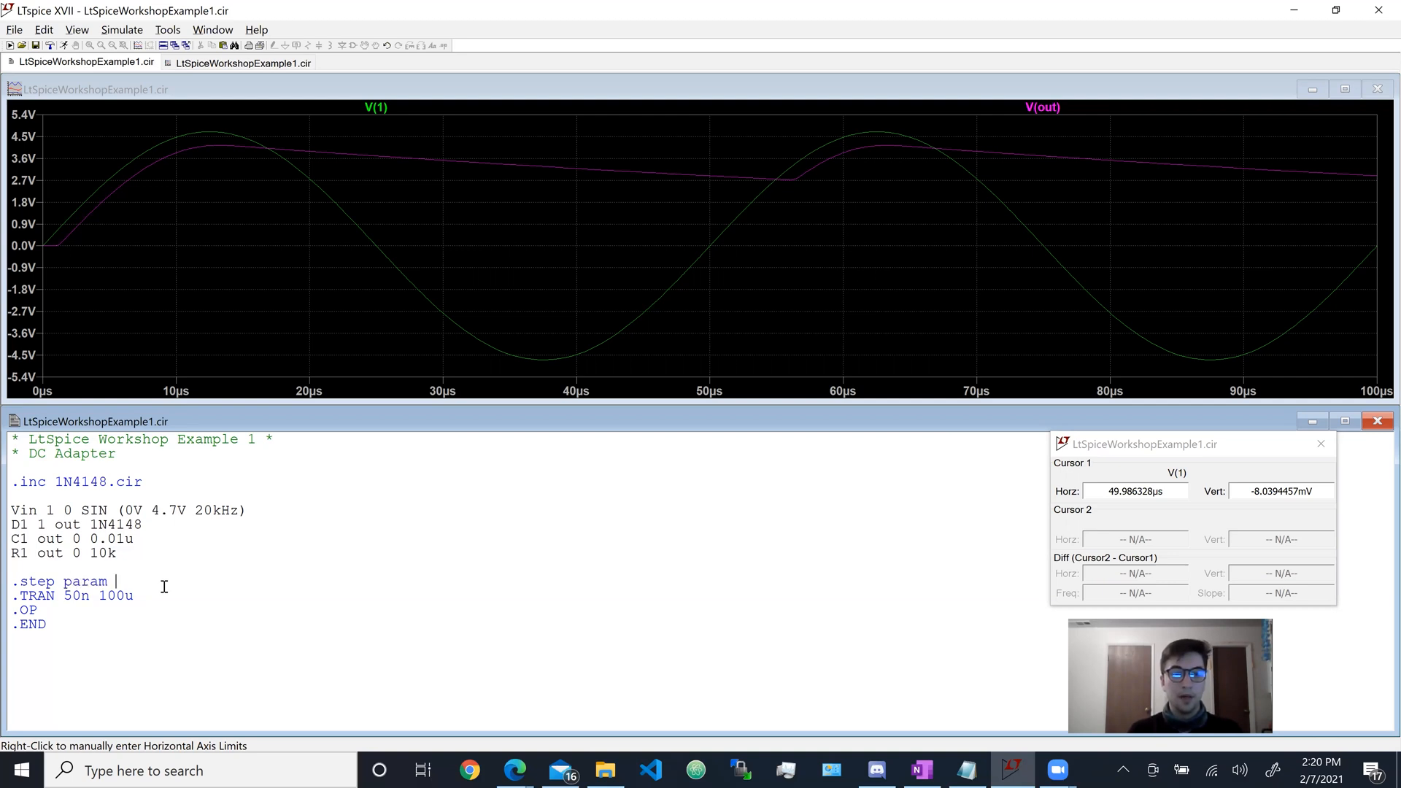
Step: Name the stepped parameter Y in the .step param statement
{"action": "type", "text": "Variabl"}
{"action": "key", "text": "BackSpace"}
{"action": "key", "text": "BackSpace"}
{"action": "key", "text": "BackSpace"}
{"action": "key", "text": "BackSpace"}
{"action": "key", "text": "BackSpace"}
{"action": "key", "text": "BackSpace"}
{"action": "key", "text": "BackSpace"}
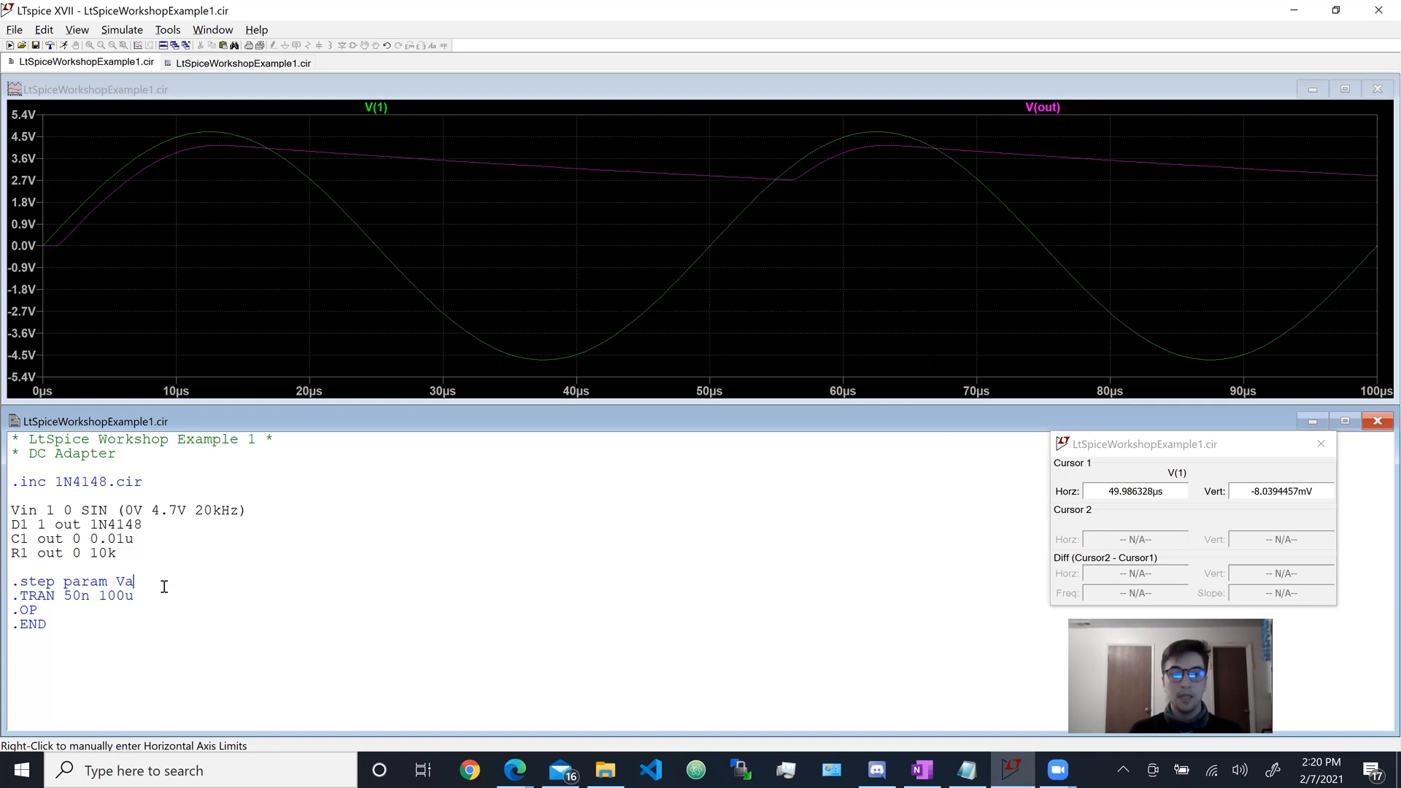
{"action": "type", "text": "Y"}
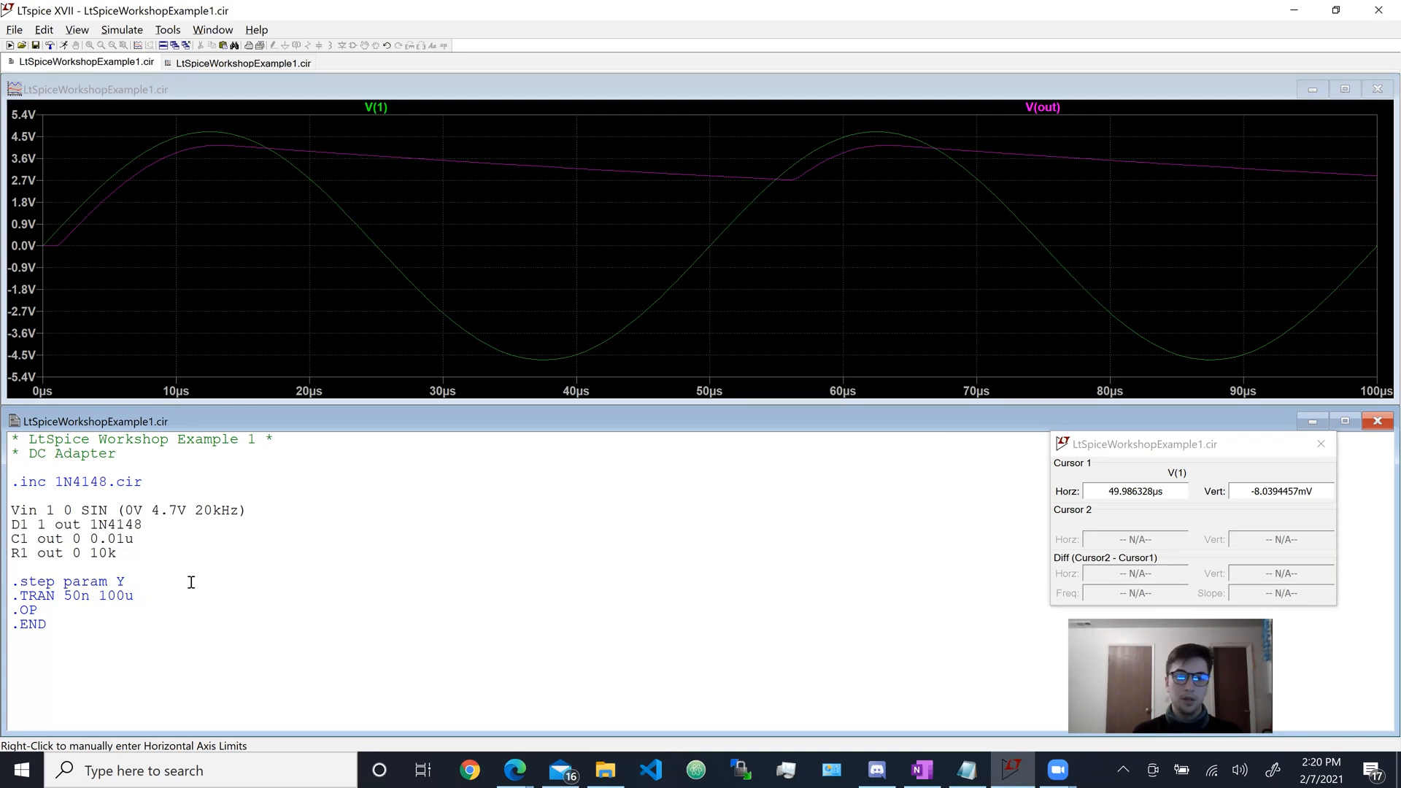
{"action": "type", "text": "0.01"}
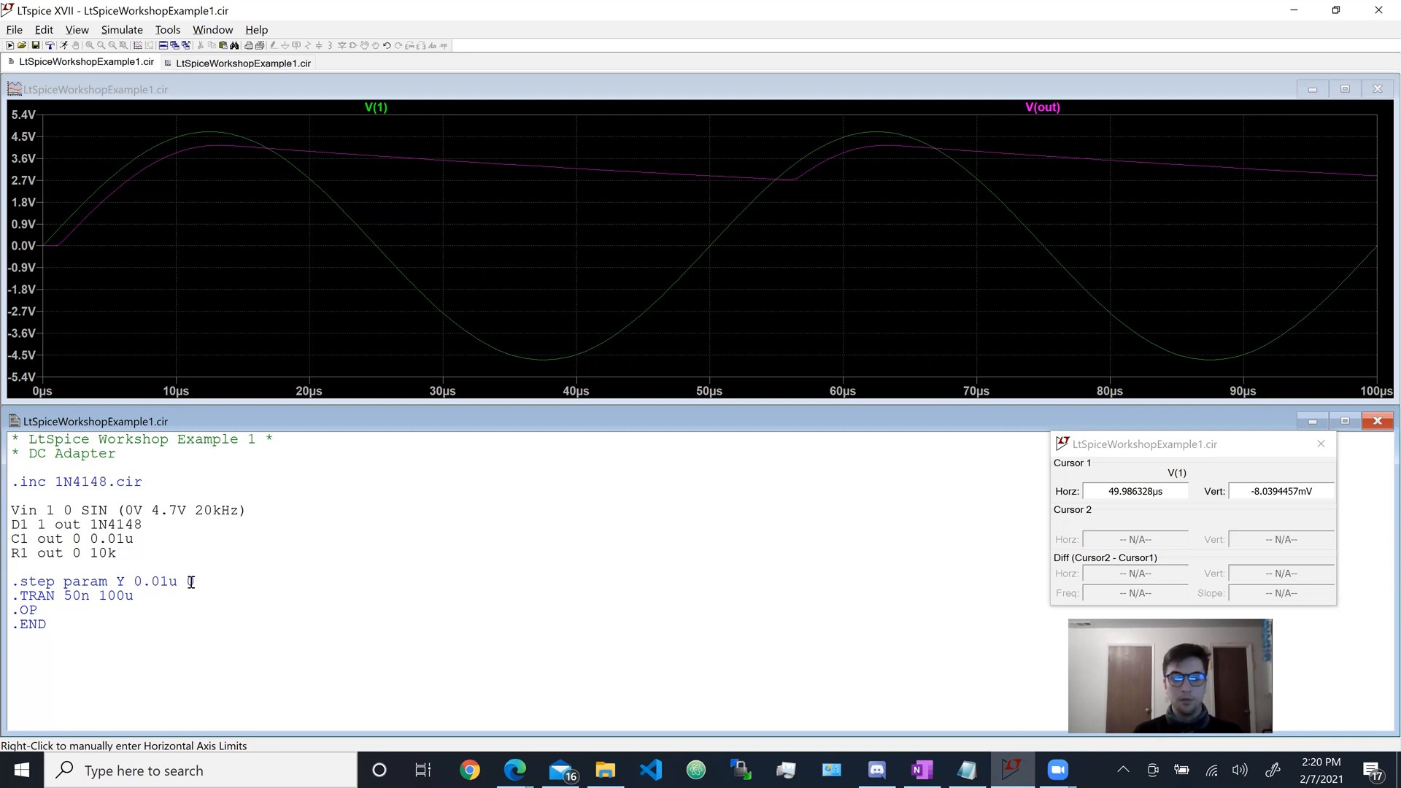
{"action": "type", "text": "u 0"}
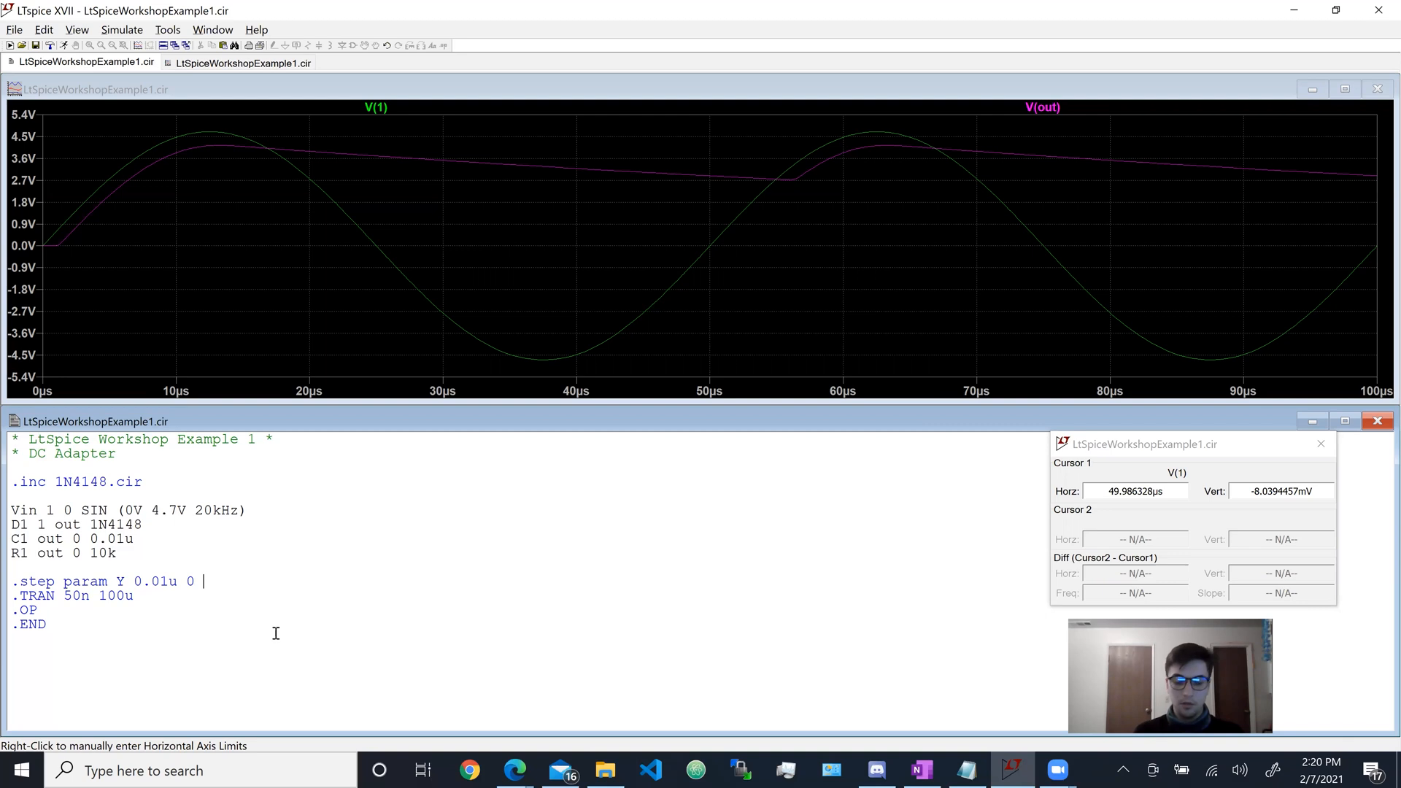
{"action": "type", "text": " 1F"}
{"action": "key", "text": "BackSpace"}
{"action": "key", "text": "BackSpace"}
{"action": "type", "text": "1m"}
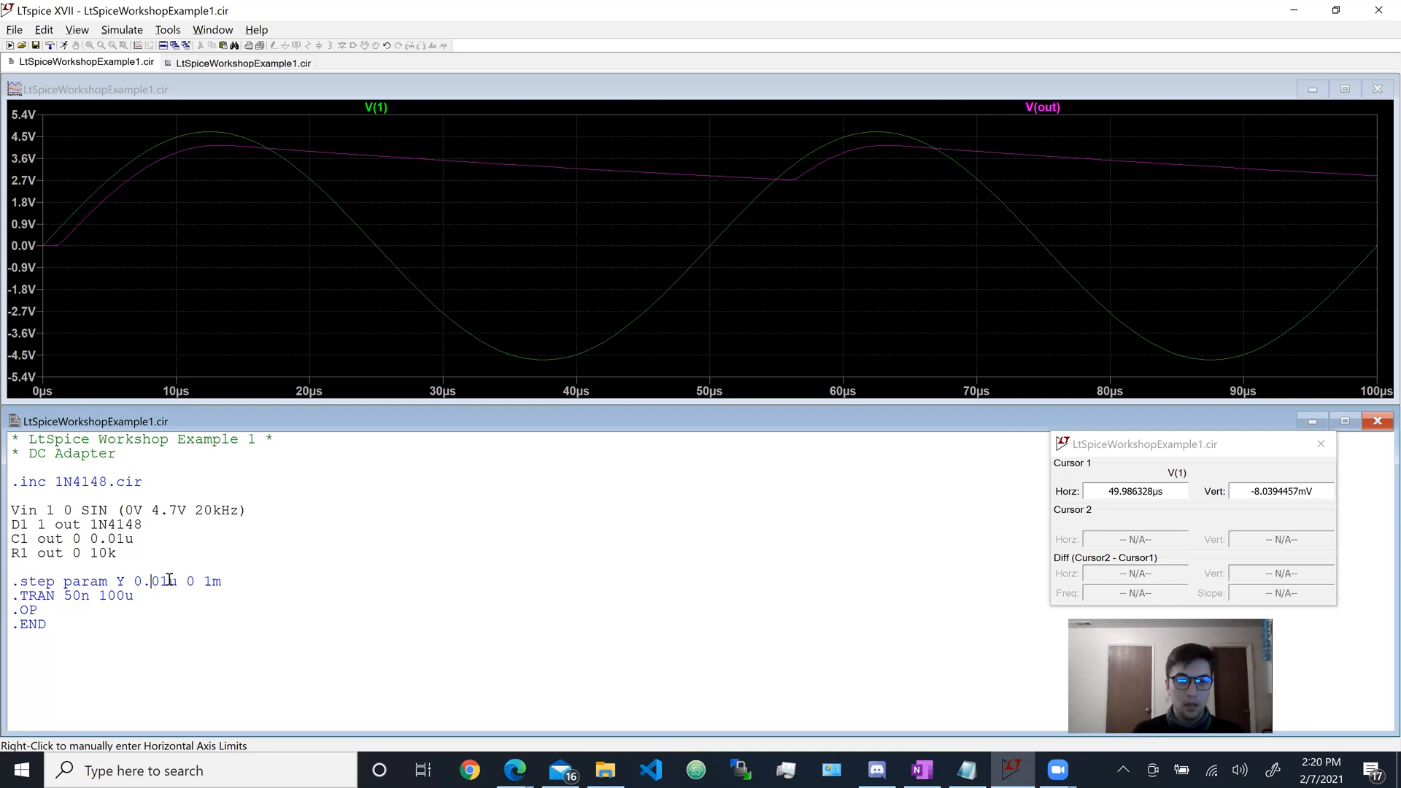
{"action": "left_click", "coordinate": [135, 581], "text": "shift"}
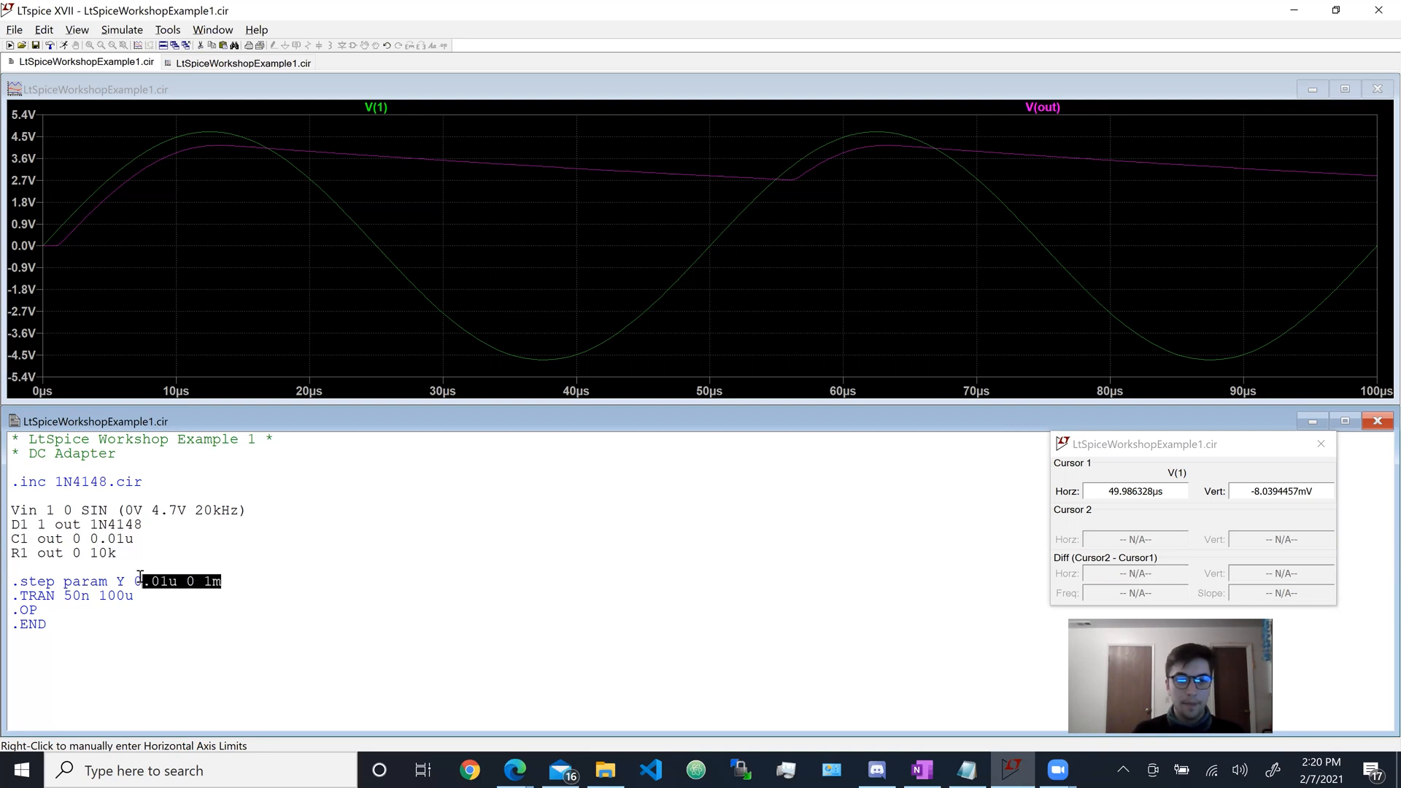
{"action": "key", "text": "Delete"}
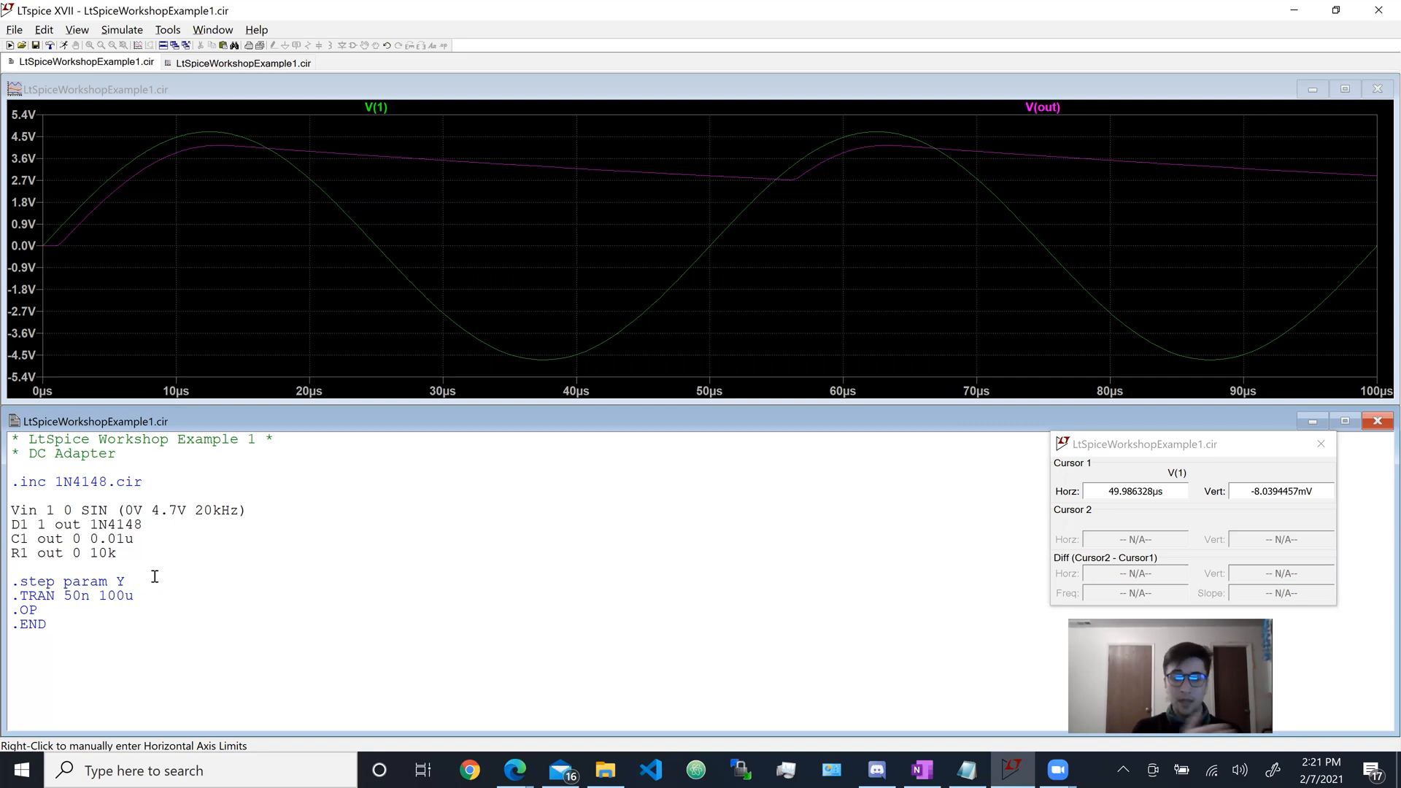
Step: Complete the .step param Y statement with "list 0 0.001u 0.01u 0.1u 1u 10u"
{"action": "type", "text": "list"}
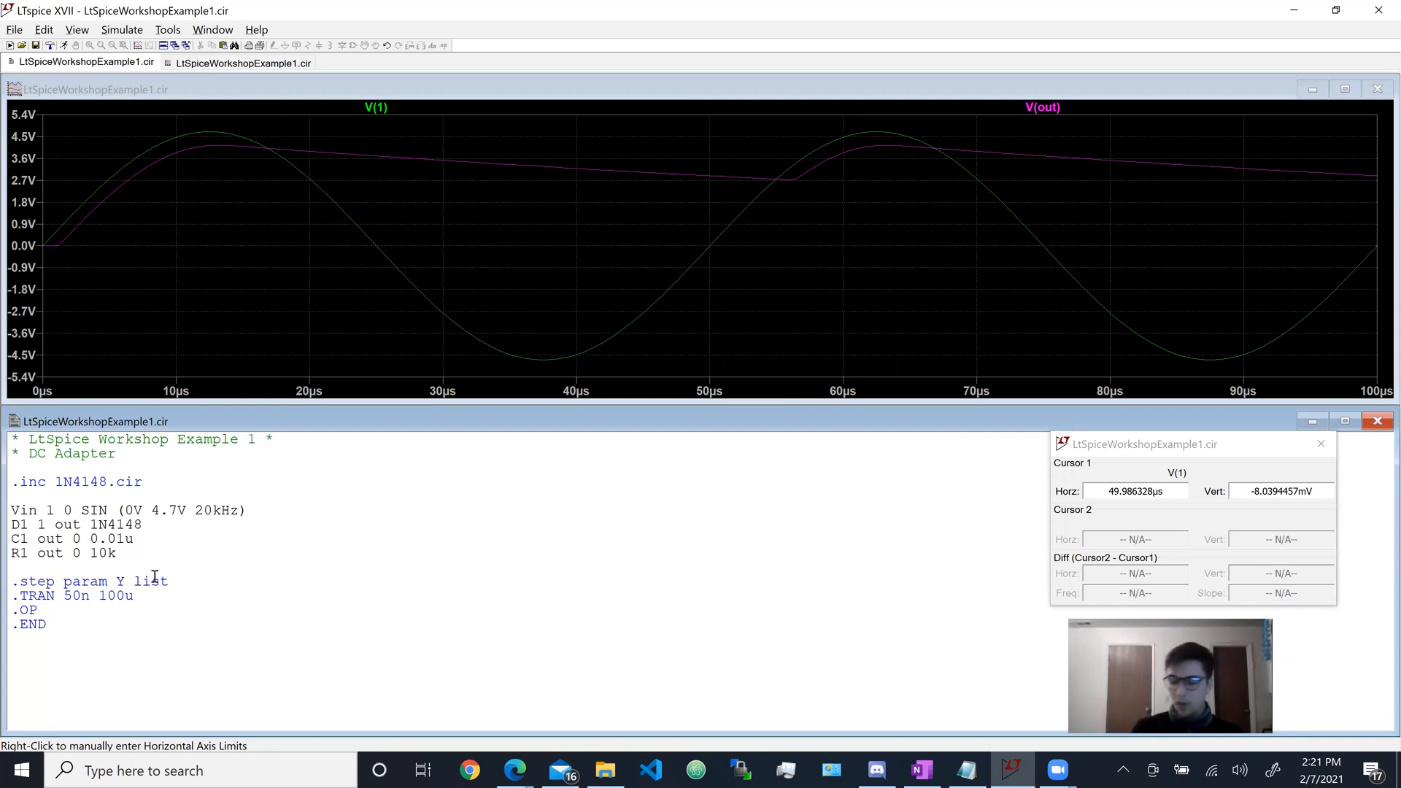
{"action": "type", "text": "0"}
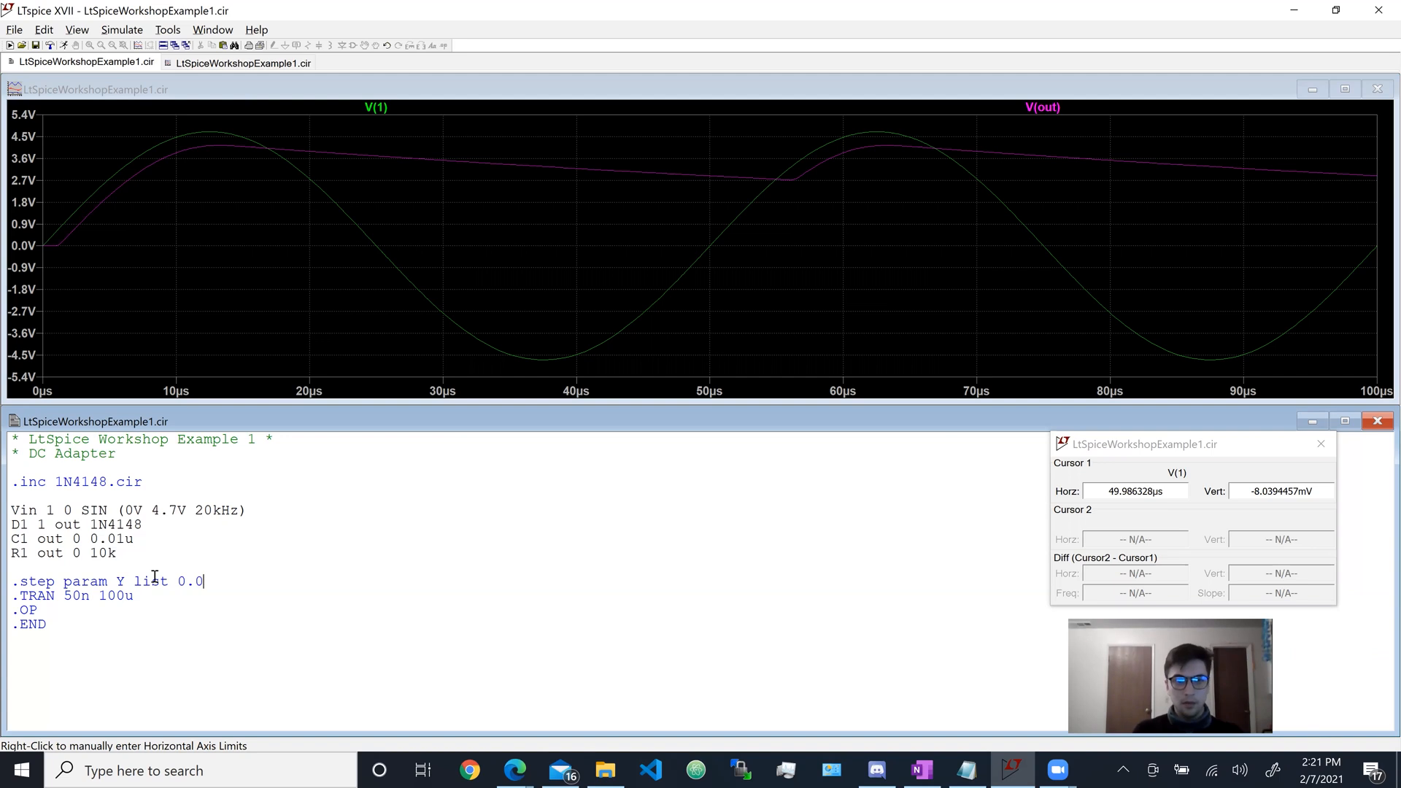
{"action": "key", "text": "BackSpace"}
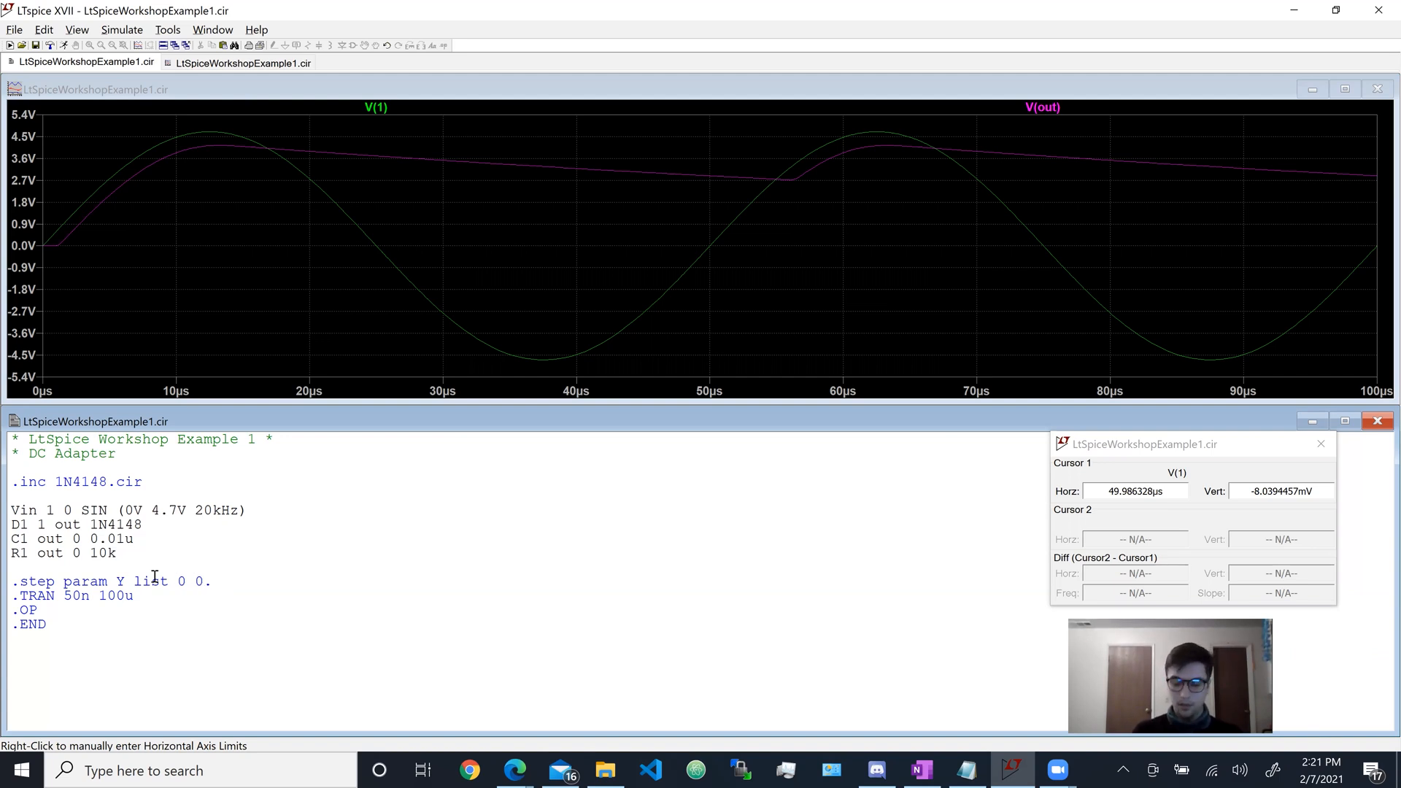
{"action": "type", "text": "001"}
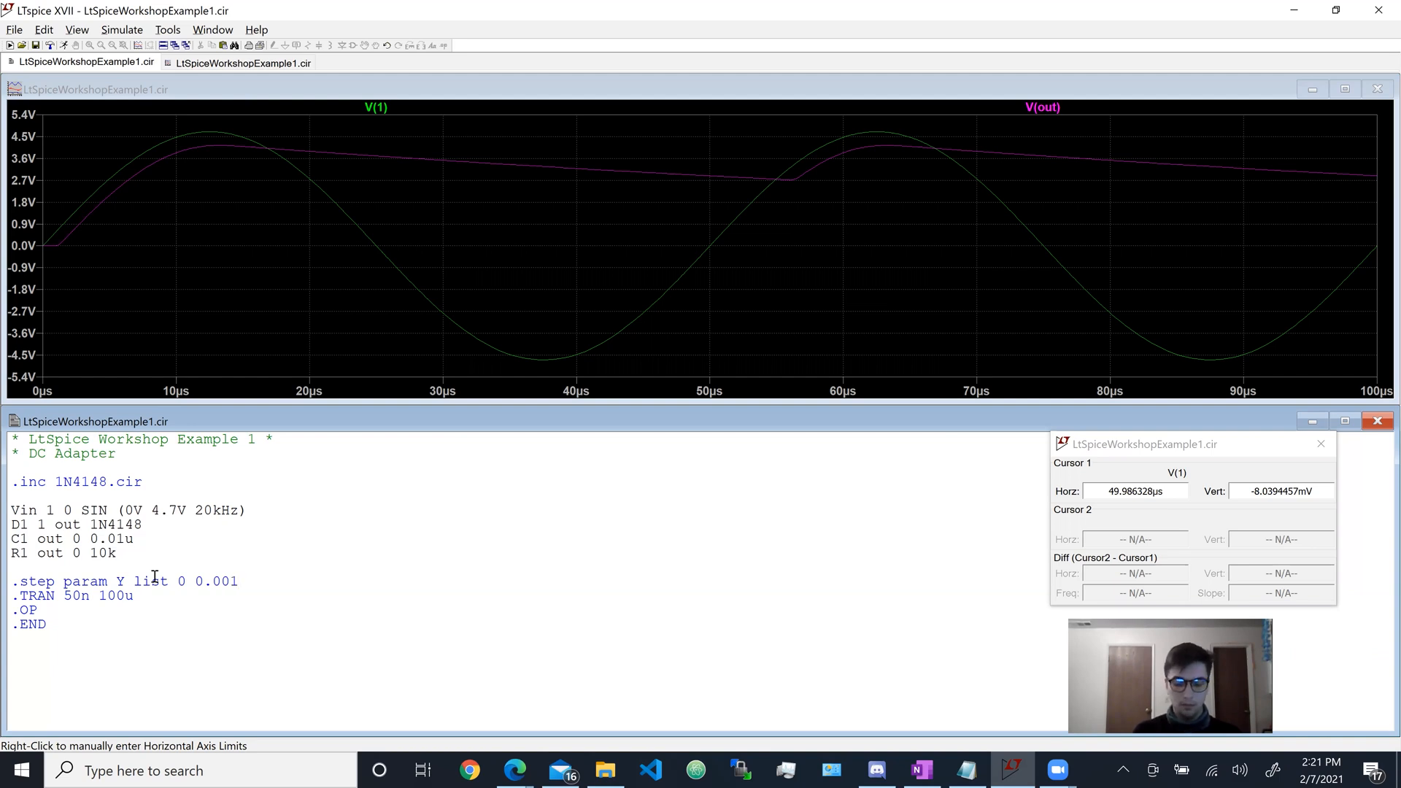
{"action": "type", "text": "u 0.01u 0.1u 1u"}
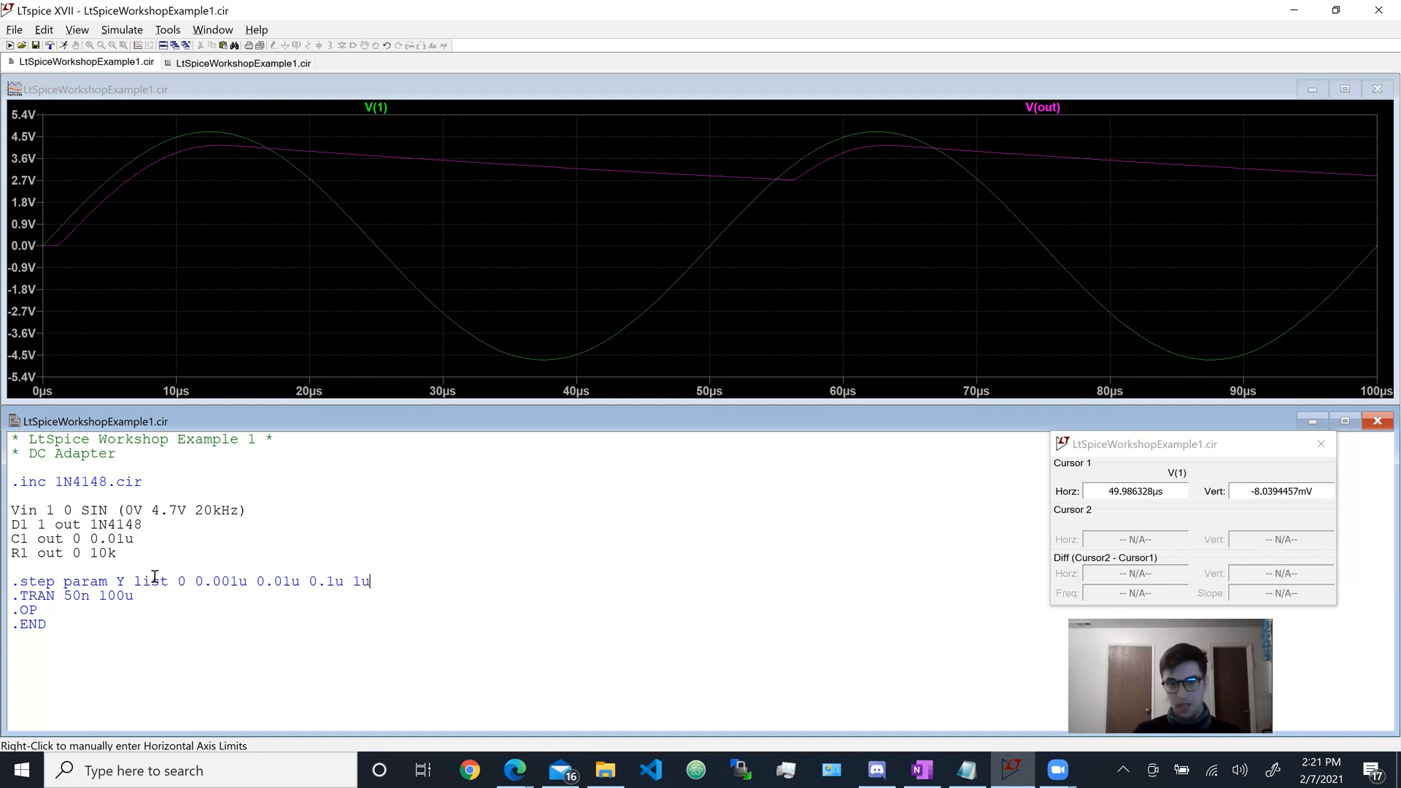
{"action": "type", "text": " 10u"}
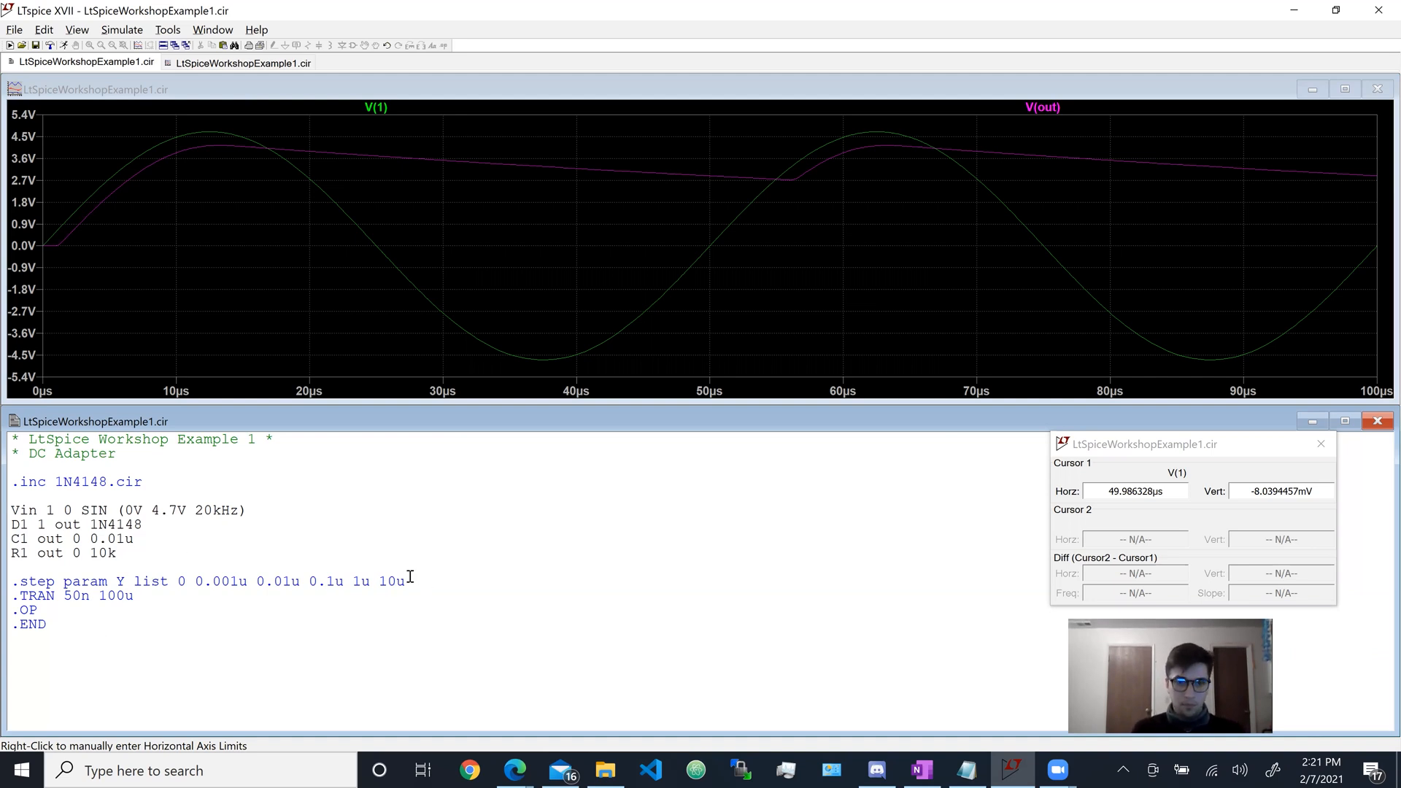
{"action": "left_click", "coordinate": [175, 584]}
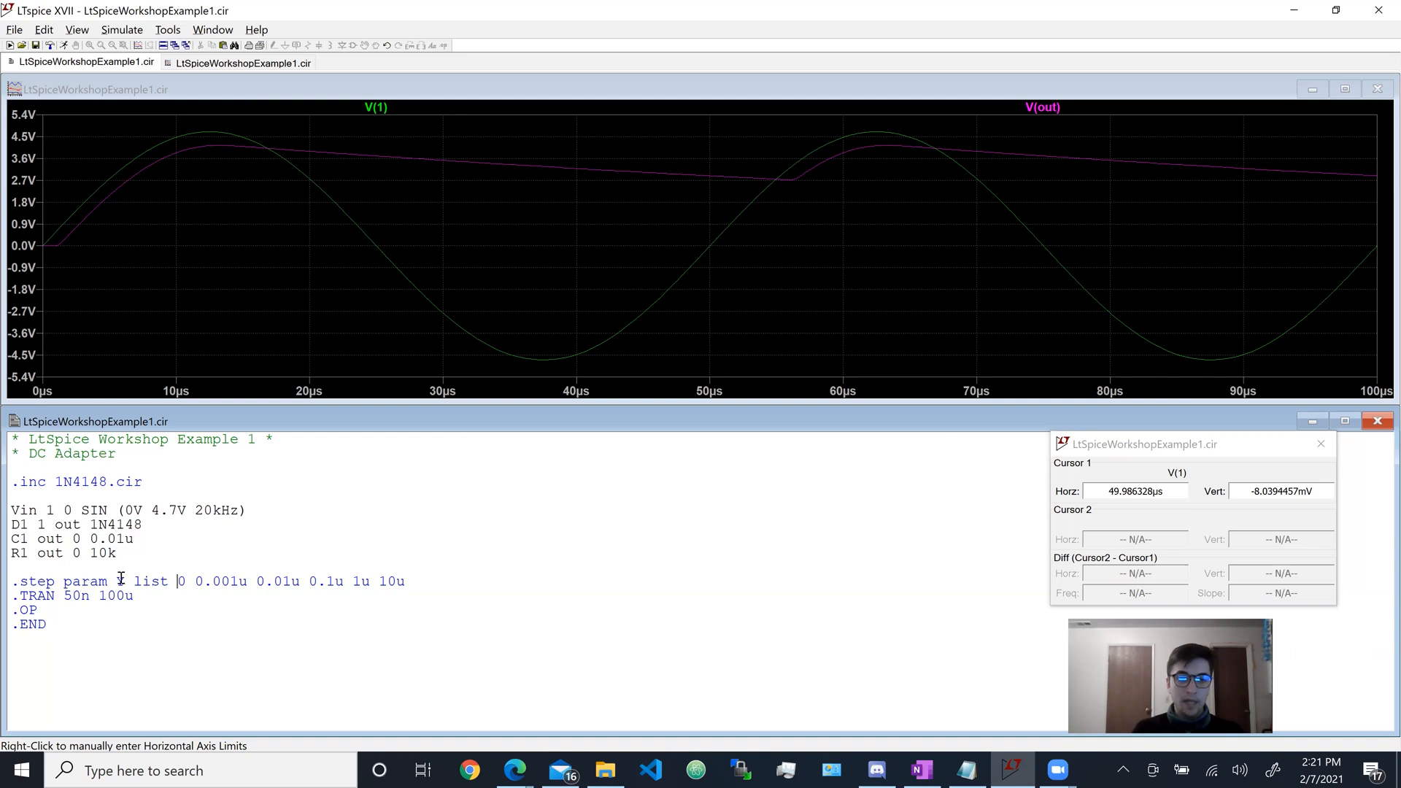
{"action": "left_click", "coordinate": [433, 583]}
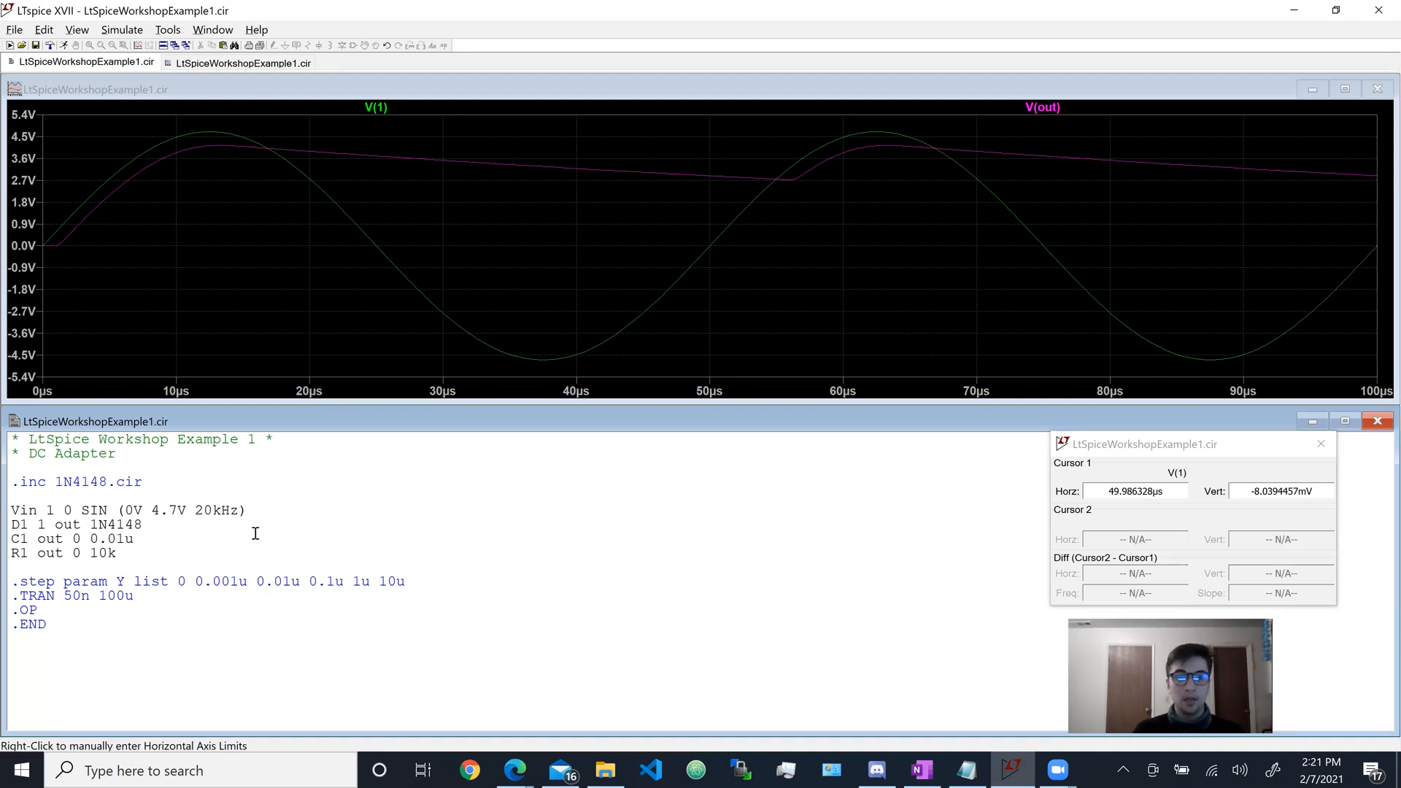
Step: Replace C1's capacitance in the netlist with the stepped parameter {Y} and run the simulation
{"action": "double_click", "coordinate": [121, 582]}
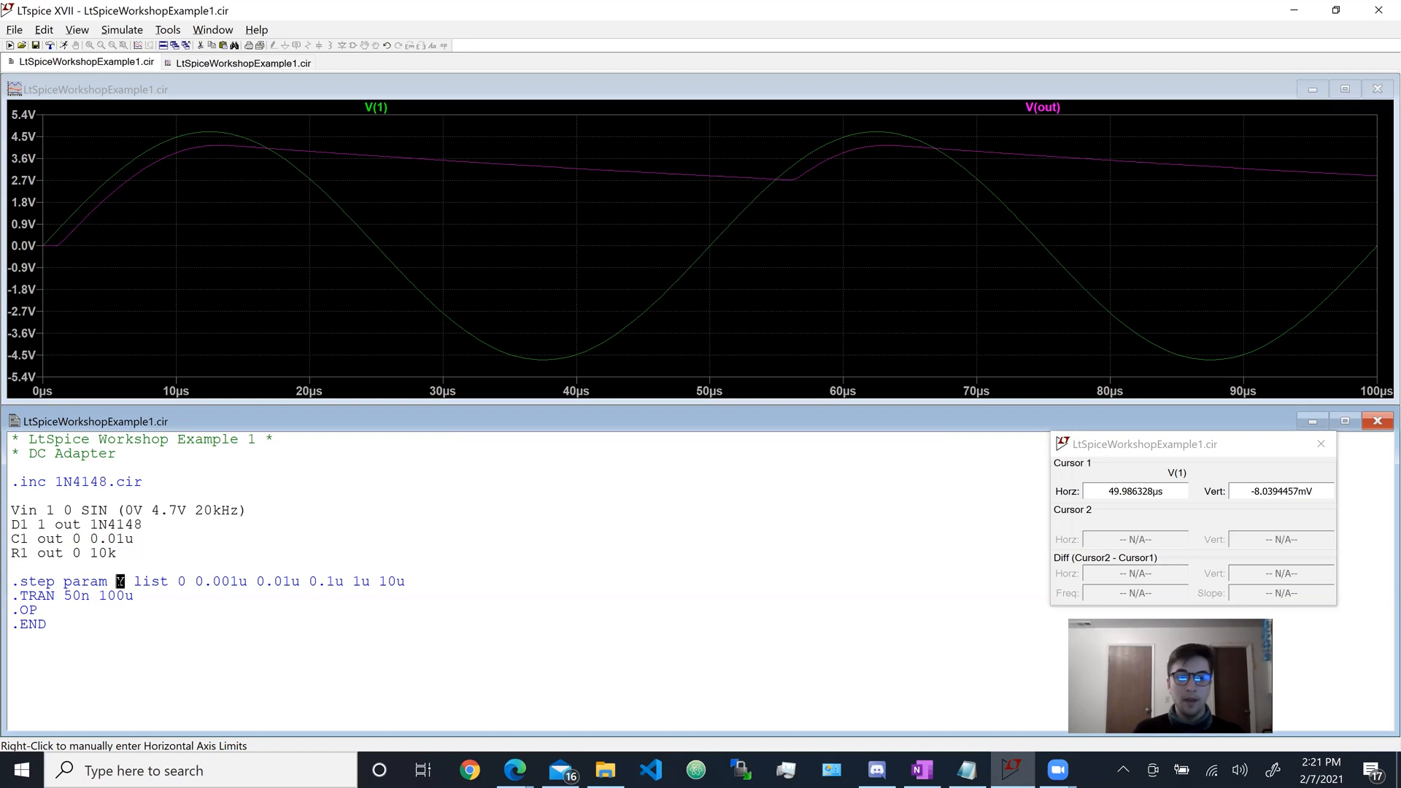
{"action": "left_click", "coordinate": [134, 582]}
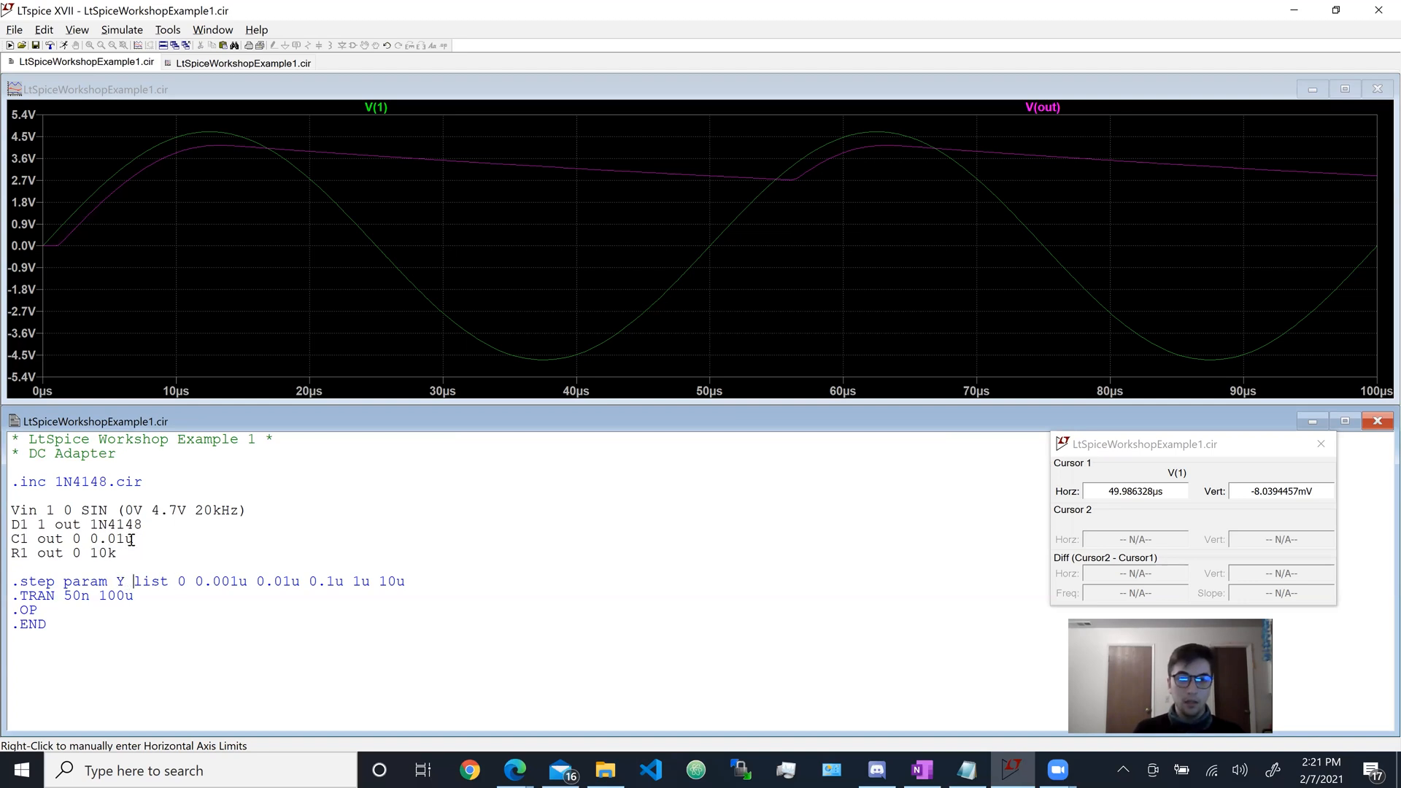
{"action": "left_click_drag", "start_coordinate": [135, 539], "coordinate": [90, 540]}
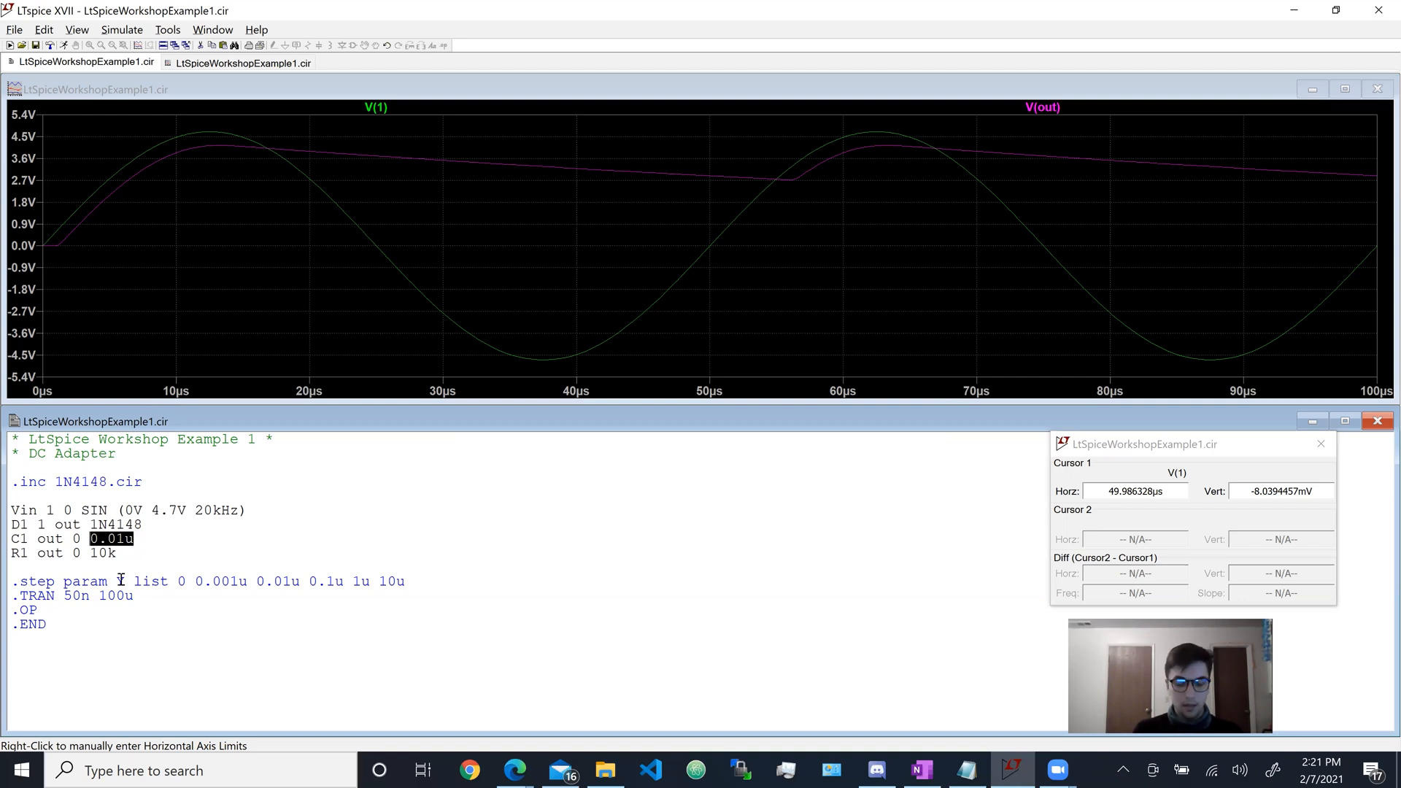
{"action": "type", "text": "Y"}
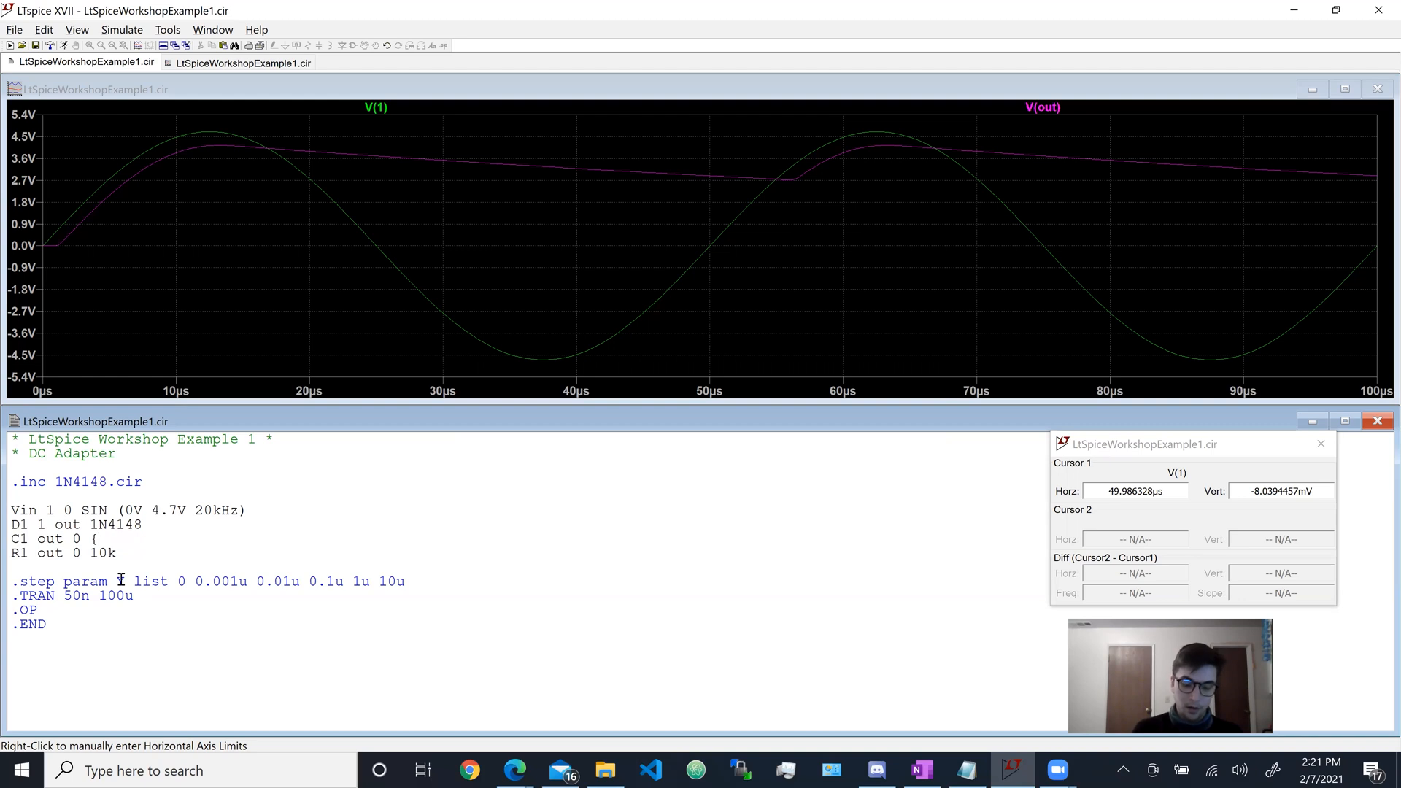
{"action": "type", "text": "}"}
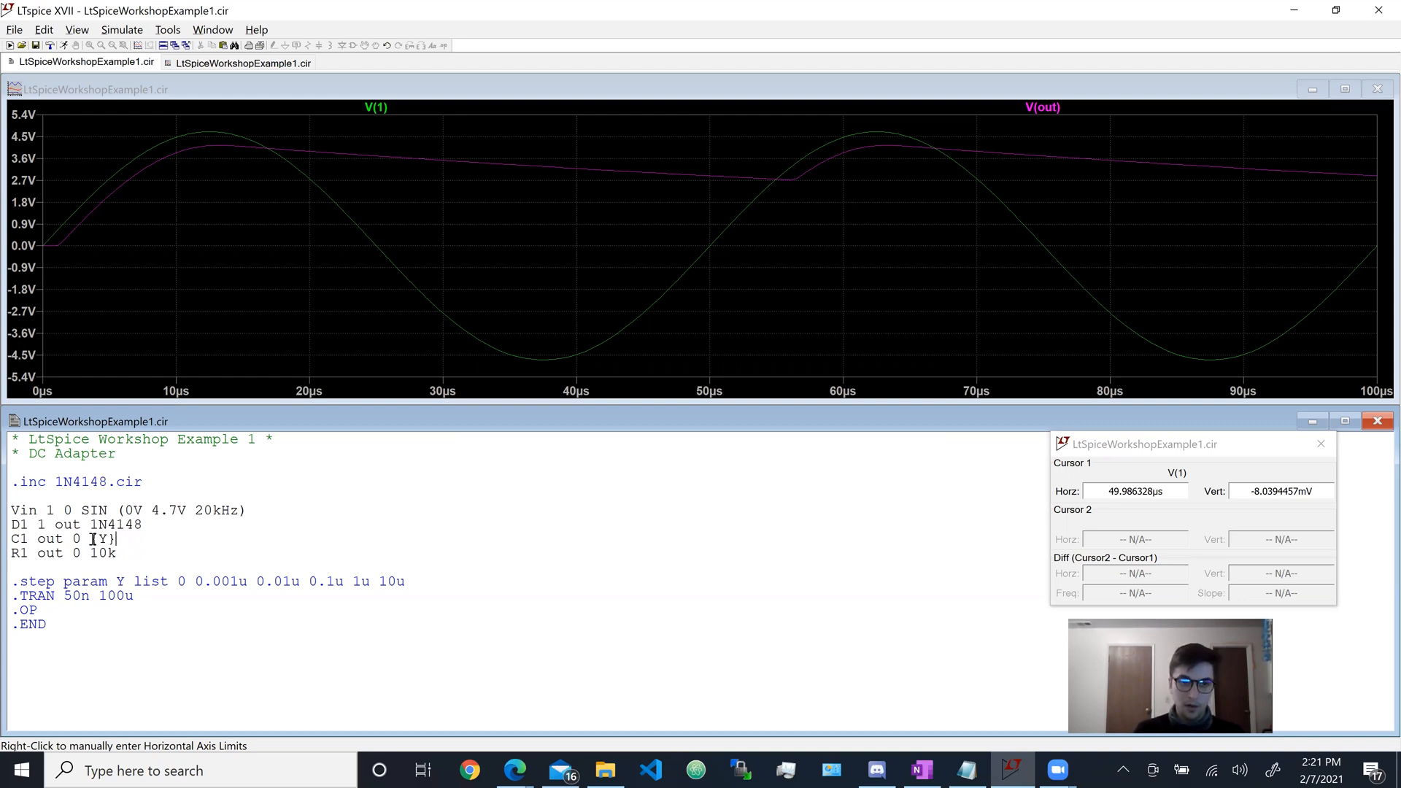
{"action": "left_click", "coordinate": [308, 572]}
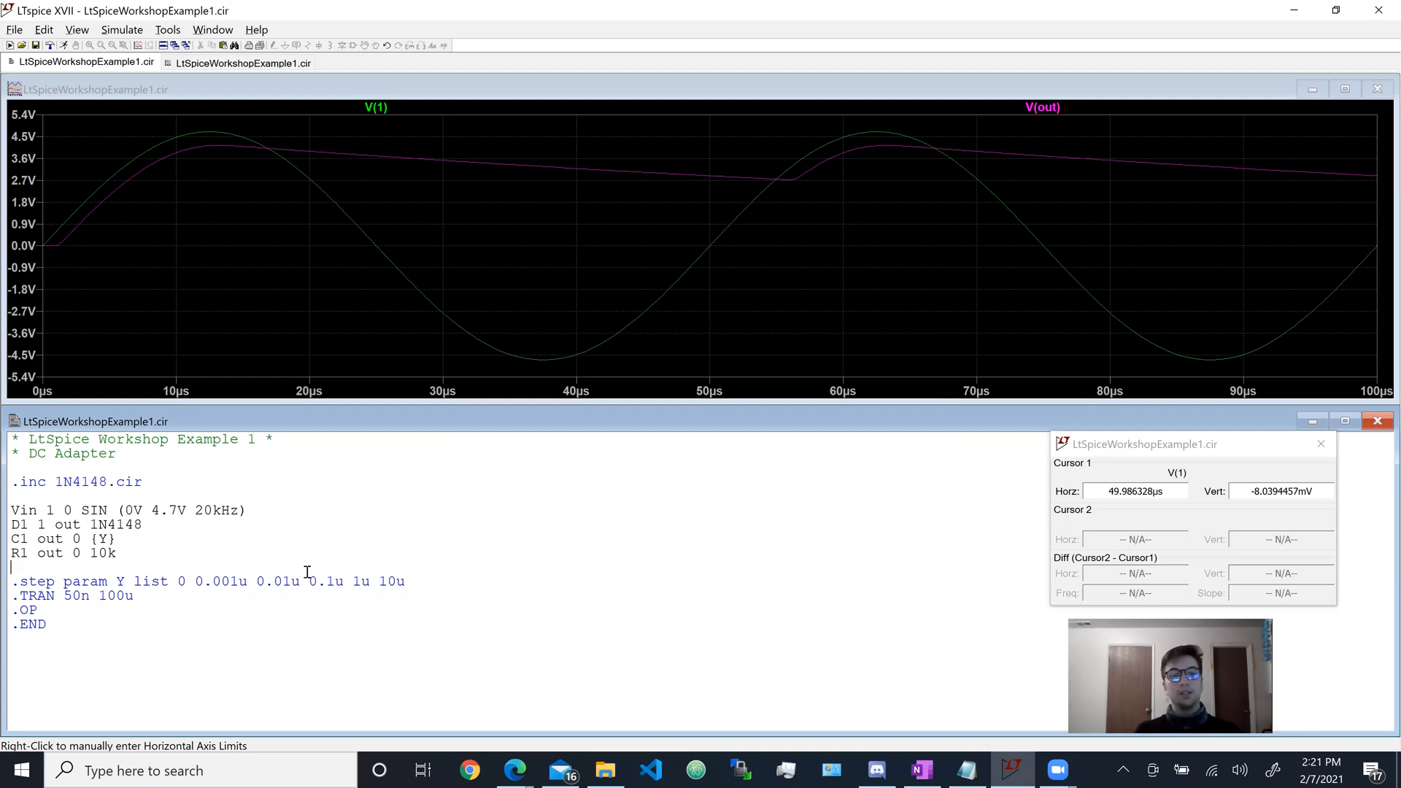
{"action": "left_click", "coordinate": [65, 45]}
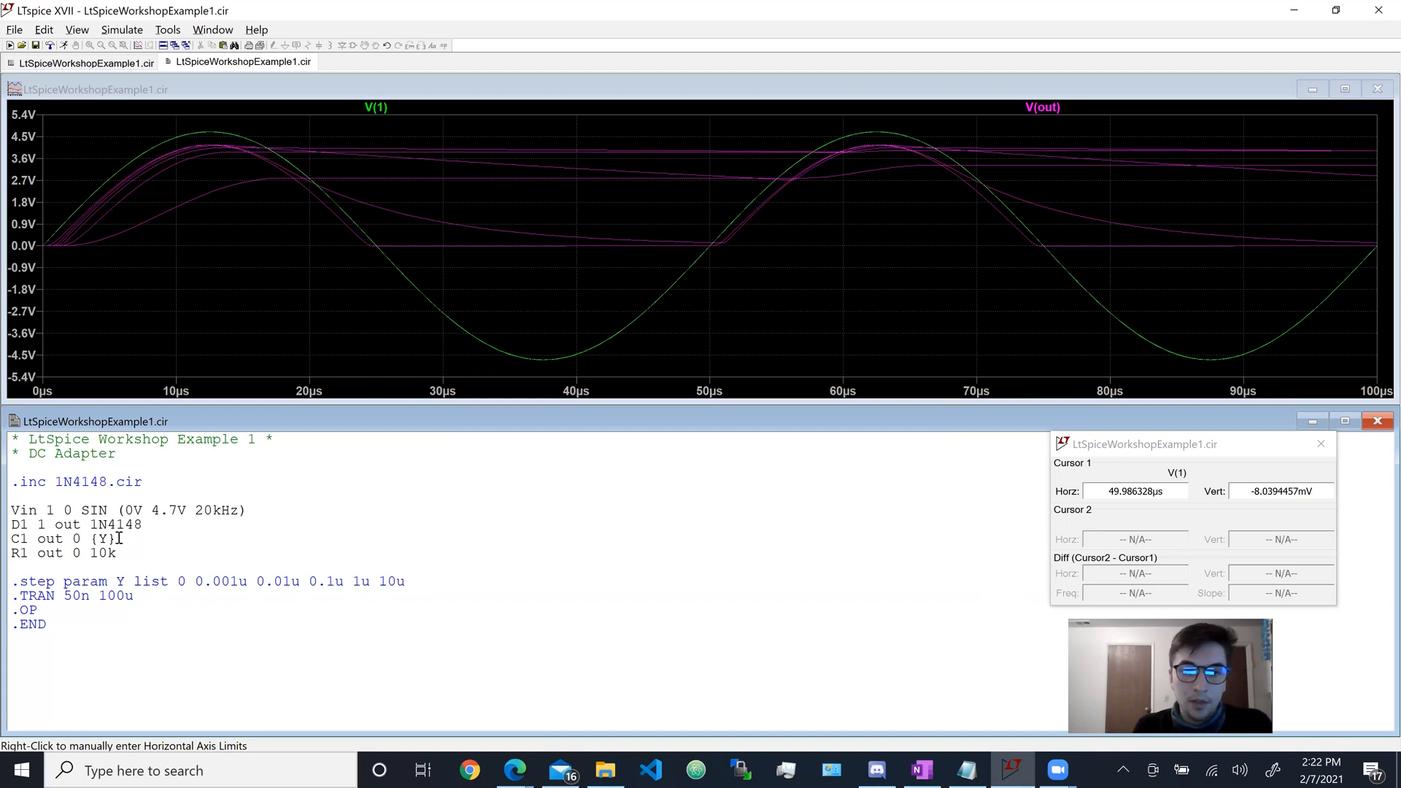
Step: Set C1's value to 0.01u and replace R1's resistance with the parameter {Y}
{"action": "key", "text": "BackSpace"}
{"action": "key", "text": "BackSpace"}
{"action": "key", "text": "BackSpace"}
{"action": "type", "text": "0.01u"}
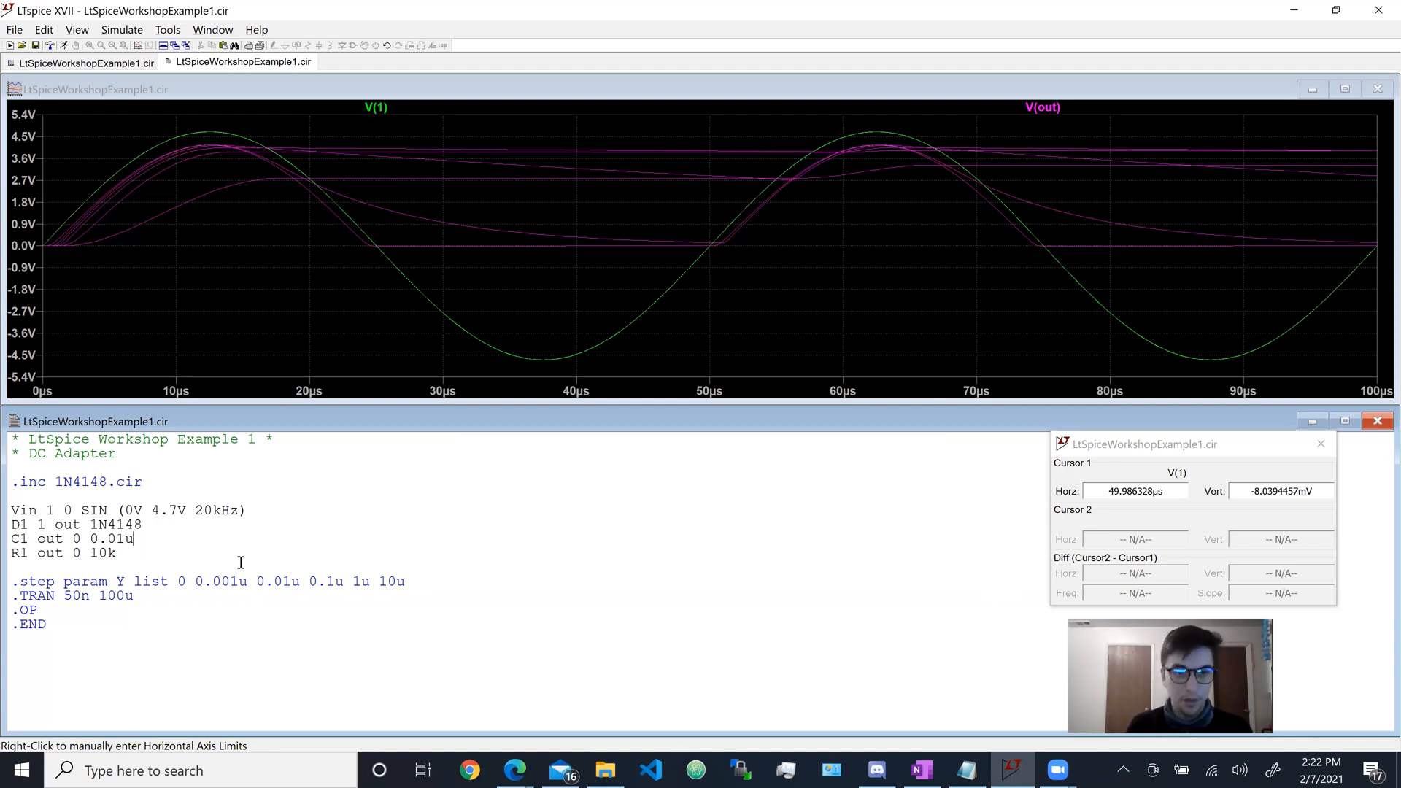
{"action": "left_click_drag", "start_coordinate": [116, 552], "coordinate": [89, 553]}
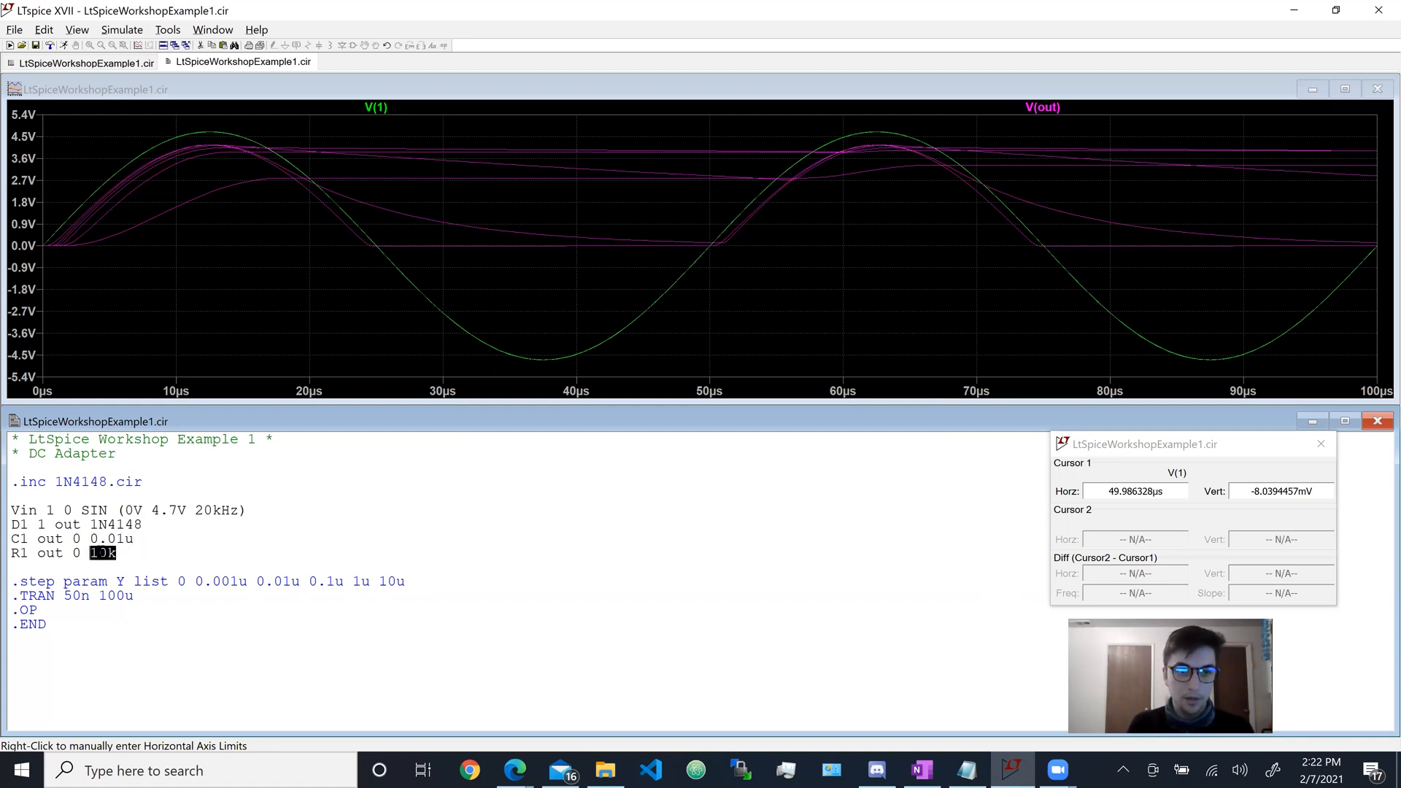
{"action": "type", "text": "{Y}"}
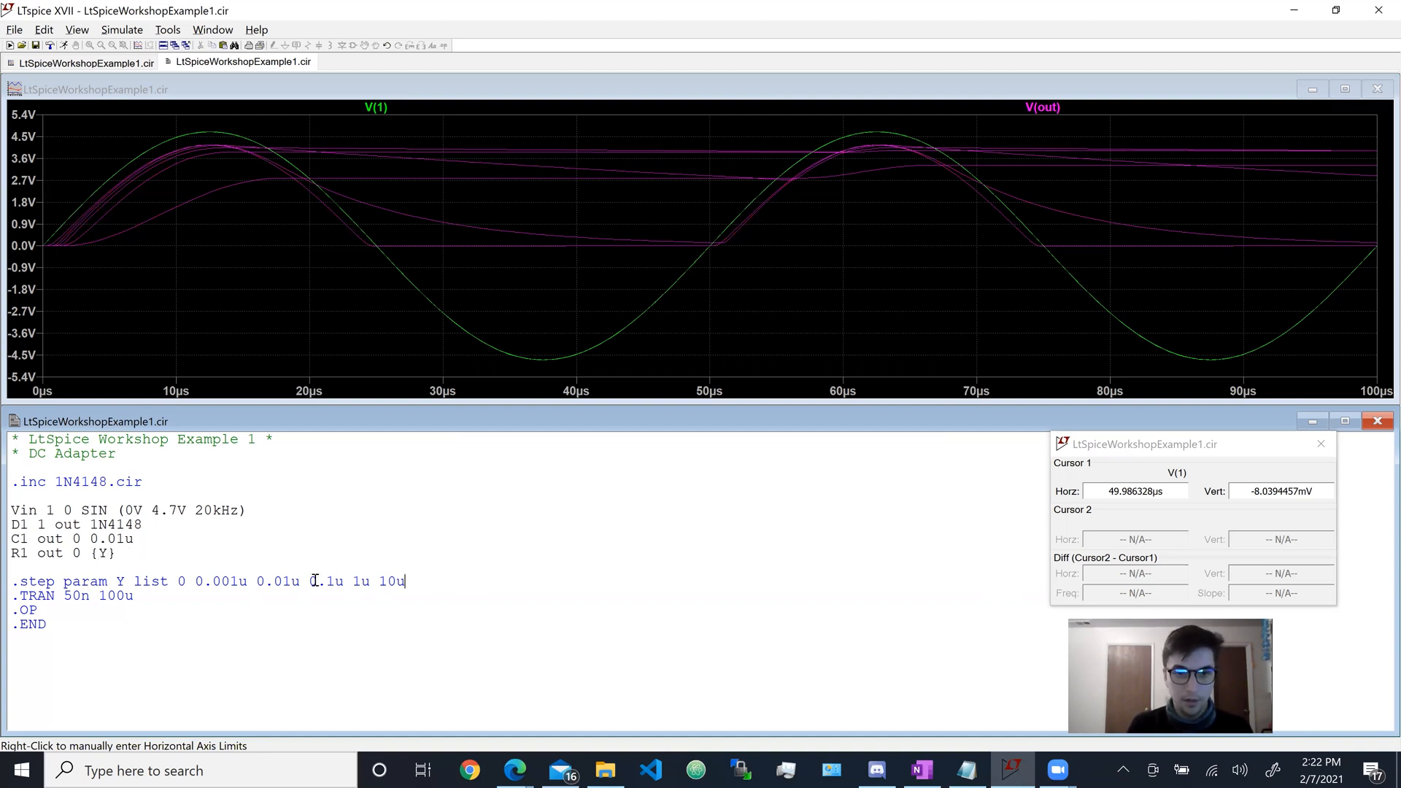
Step: Copy the value list of the .step statement, replace it with 1k 2k 10k 20k, and run the simulation
{"action": "left_click_drag", "start_coordinate": [406, 581], "coordinate": [175, 581]}
{"action": "key", "text": "ctrl+c"}
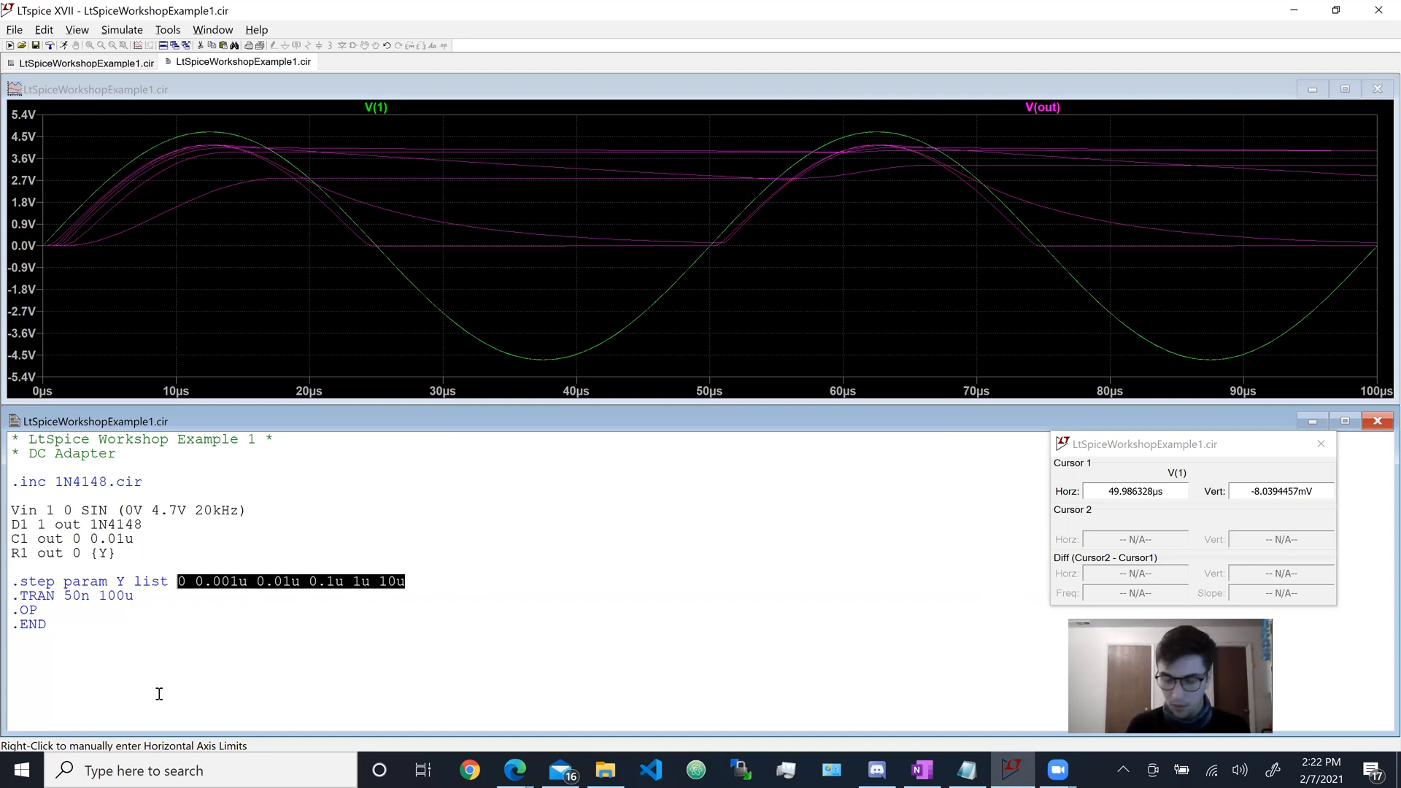
{"action": "type", "text": "1"}
{"action": "key", "text": "BackSpace"}
{"action": "key", "text": "BackSpace"}
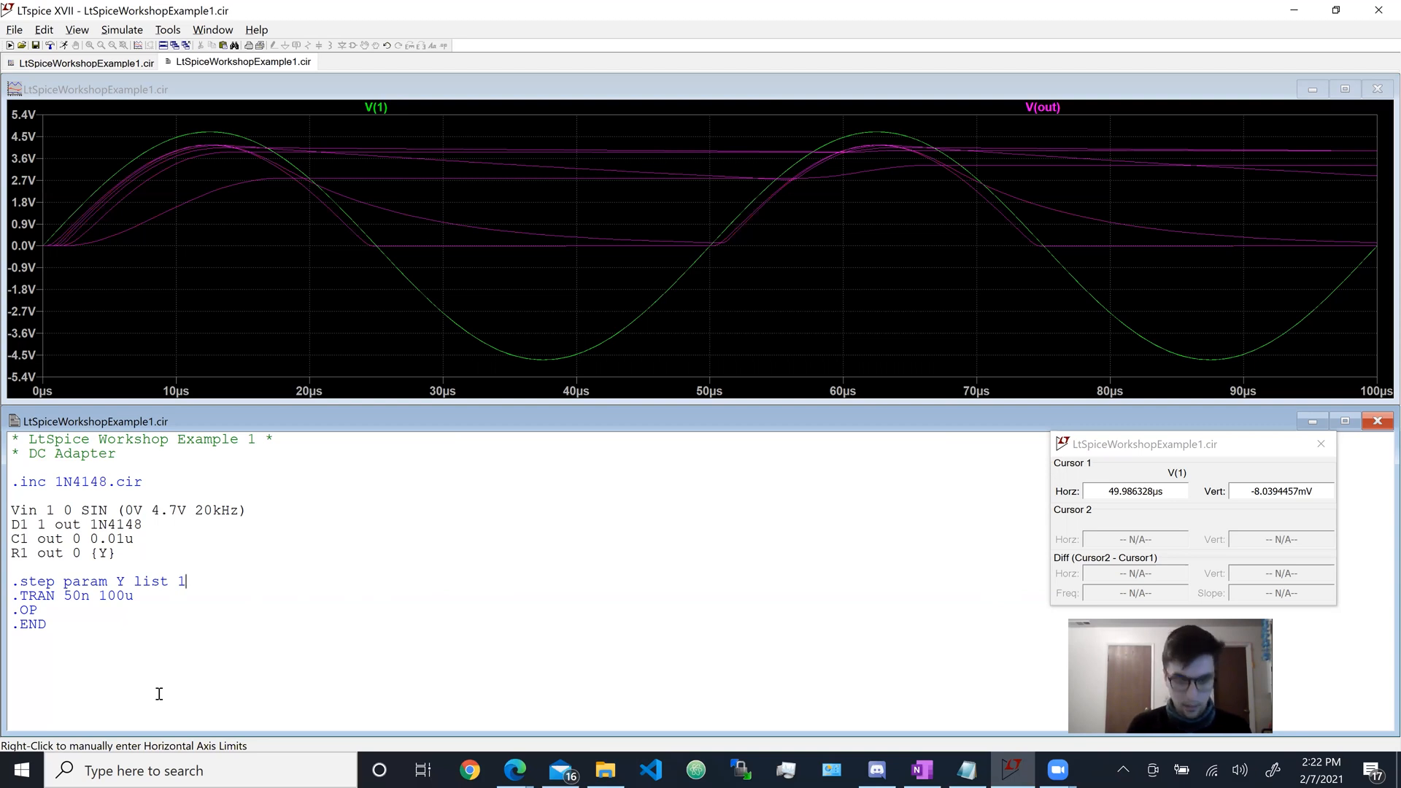
{"action": "type", "text": "k 2k 1"}
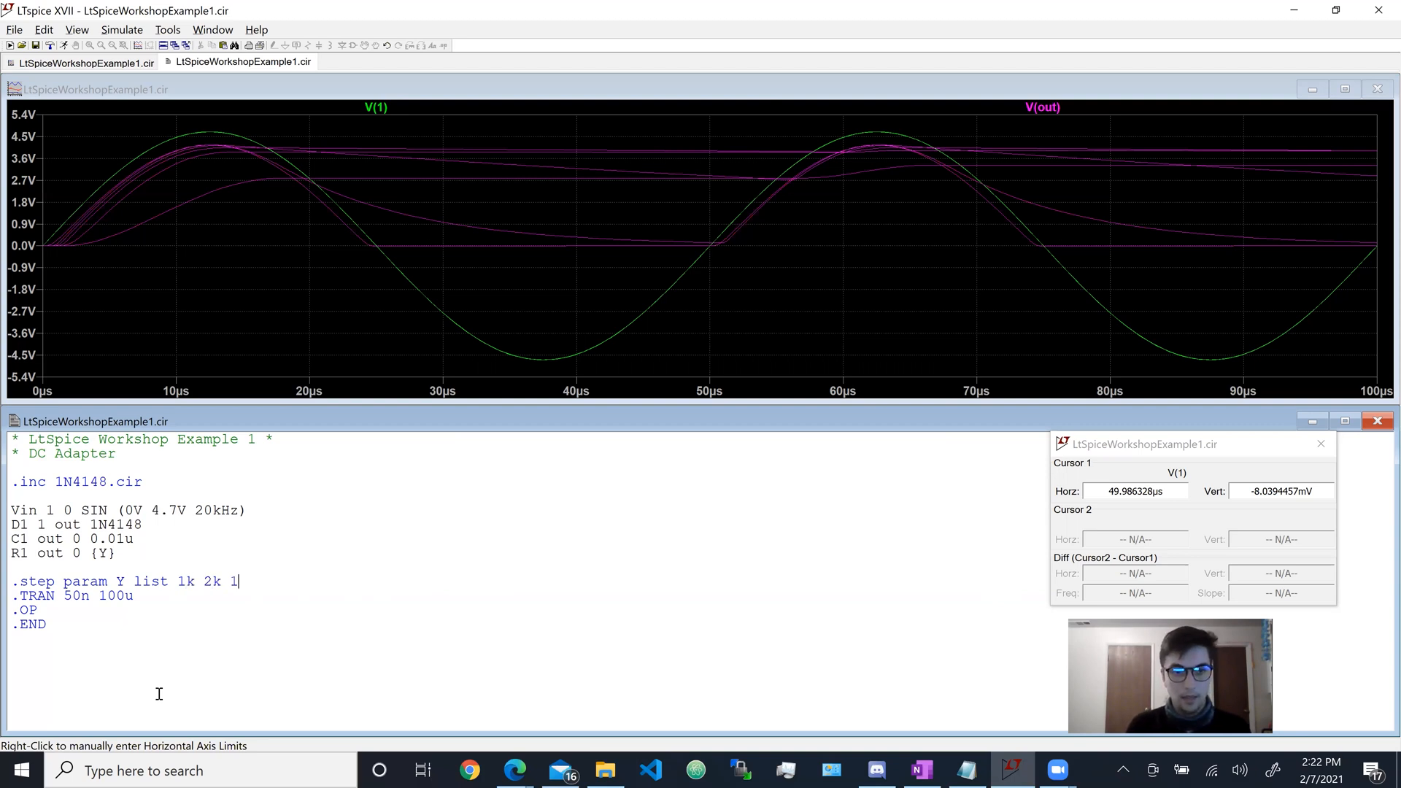
{"action": "type", "text": "0k 20k"}
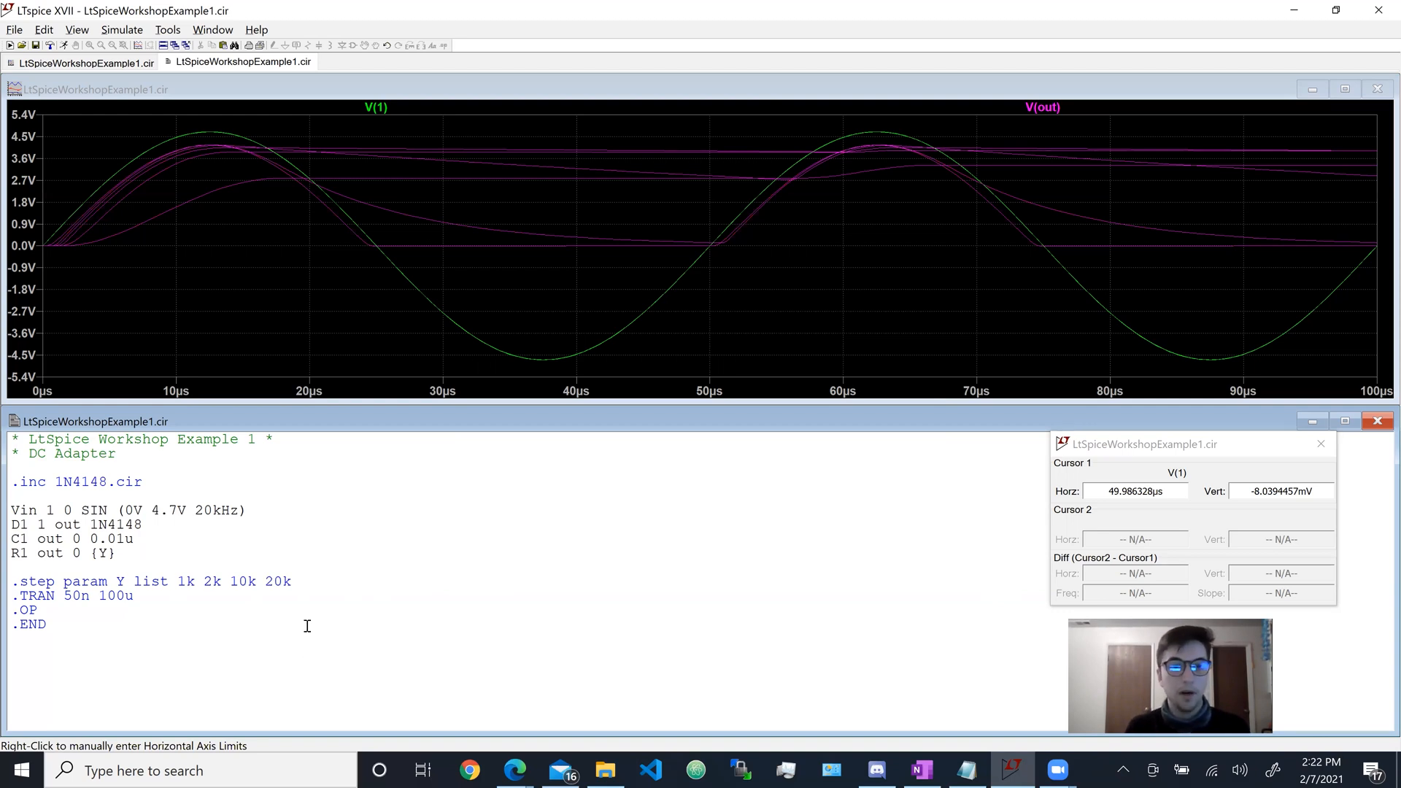
{"action": "left_click", "coordinate": [68, 46]}
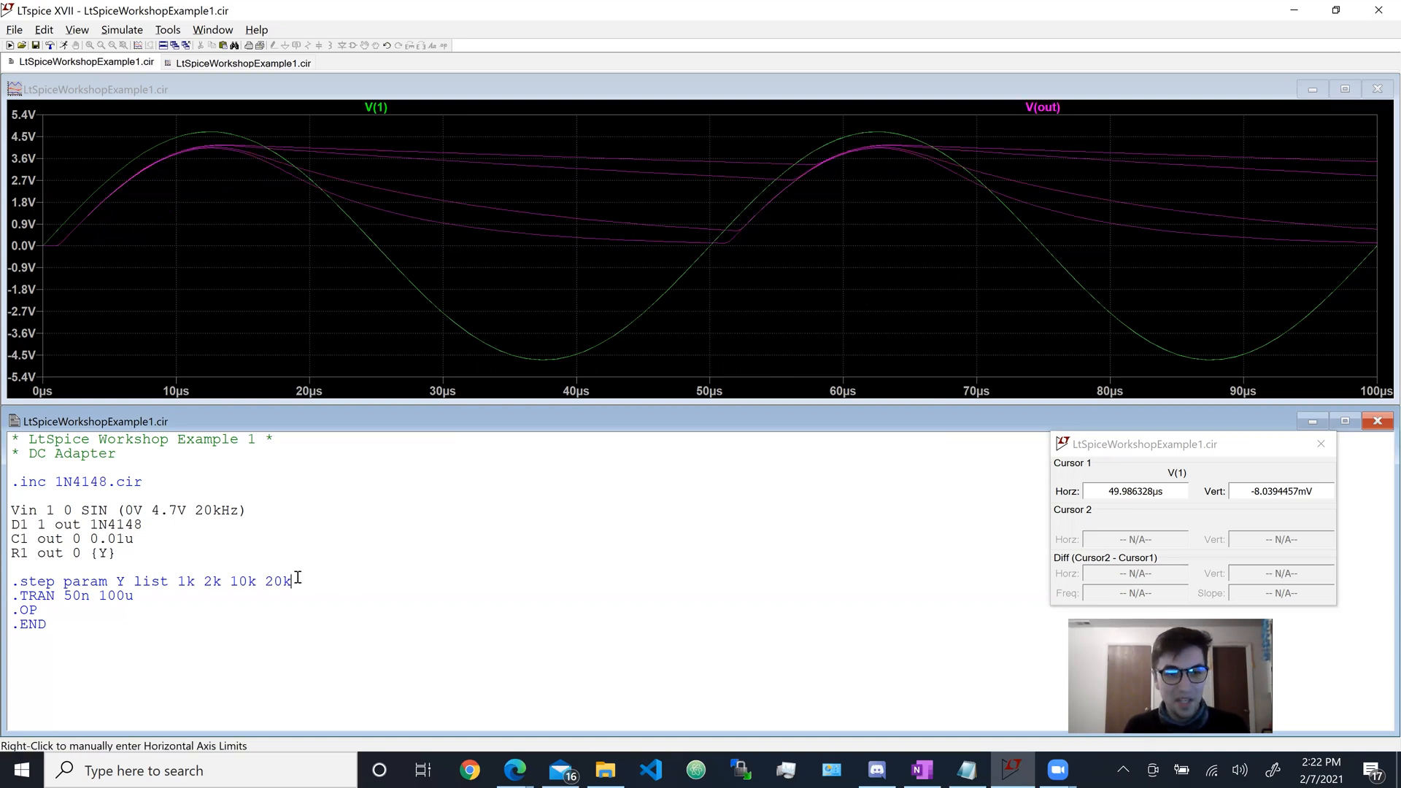
{"action": "left_click_drag", "start_coordinate": [307, 581], "coordinate": [205, 581]}
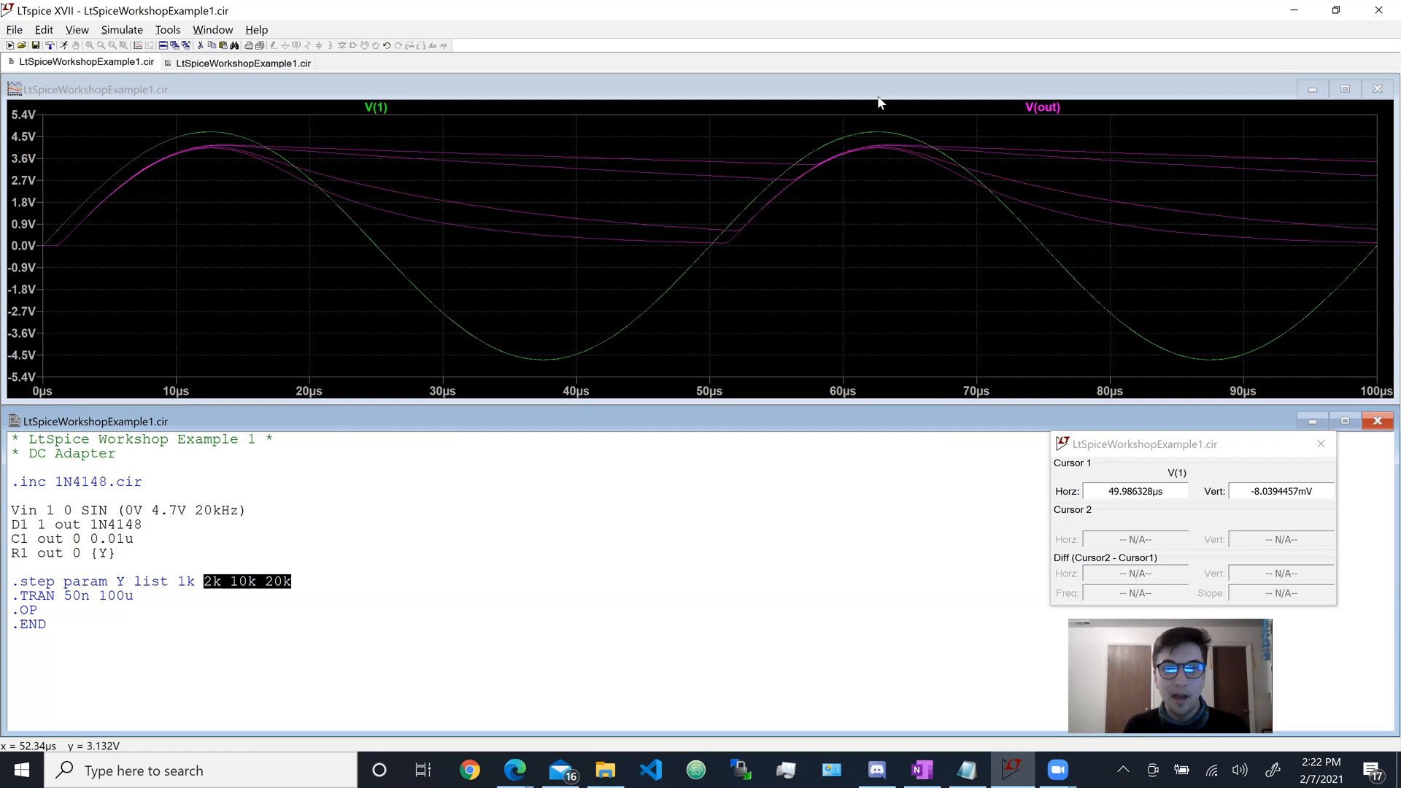
{"action": "left_click", "coordinate": [320, 577]}
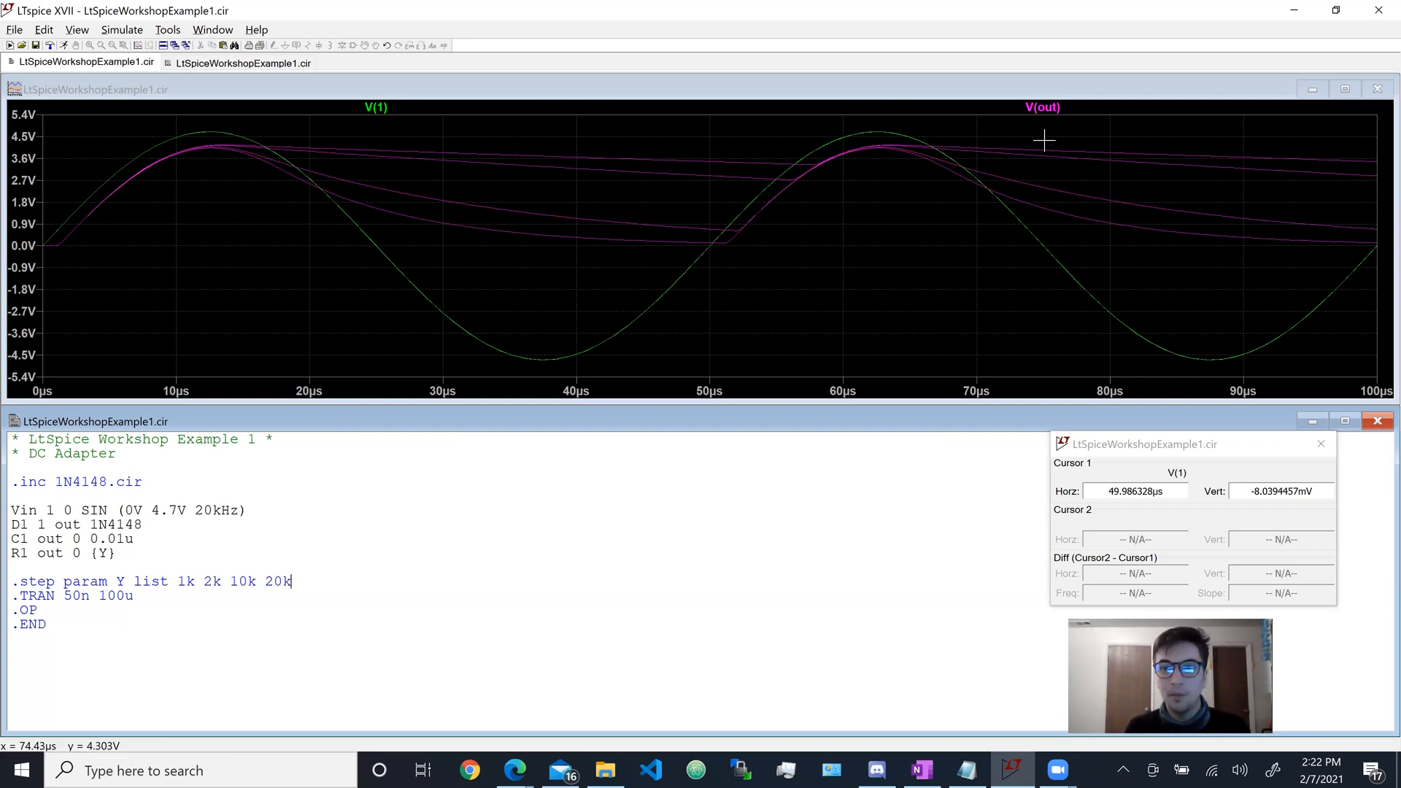
{"action": "right_click", "coordinate": [1045, 110]}
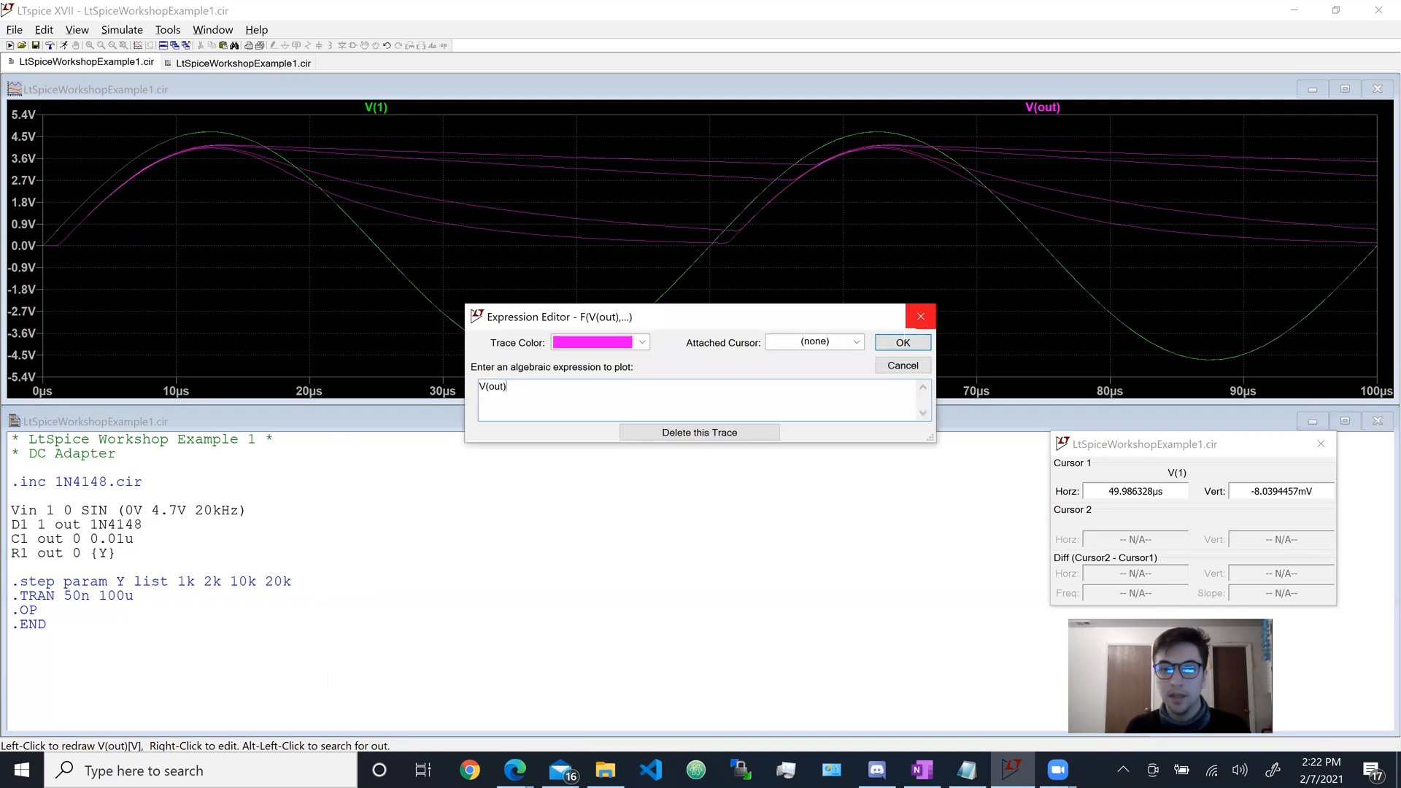
{"action": "left_click", "coordinate": [921, 316]}
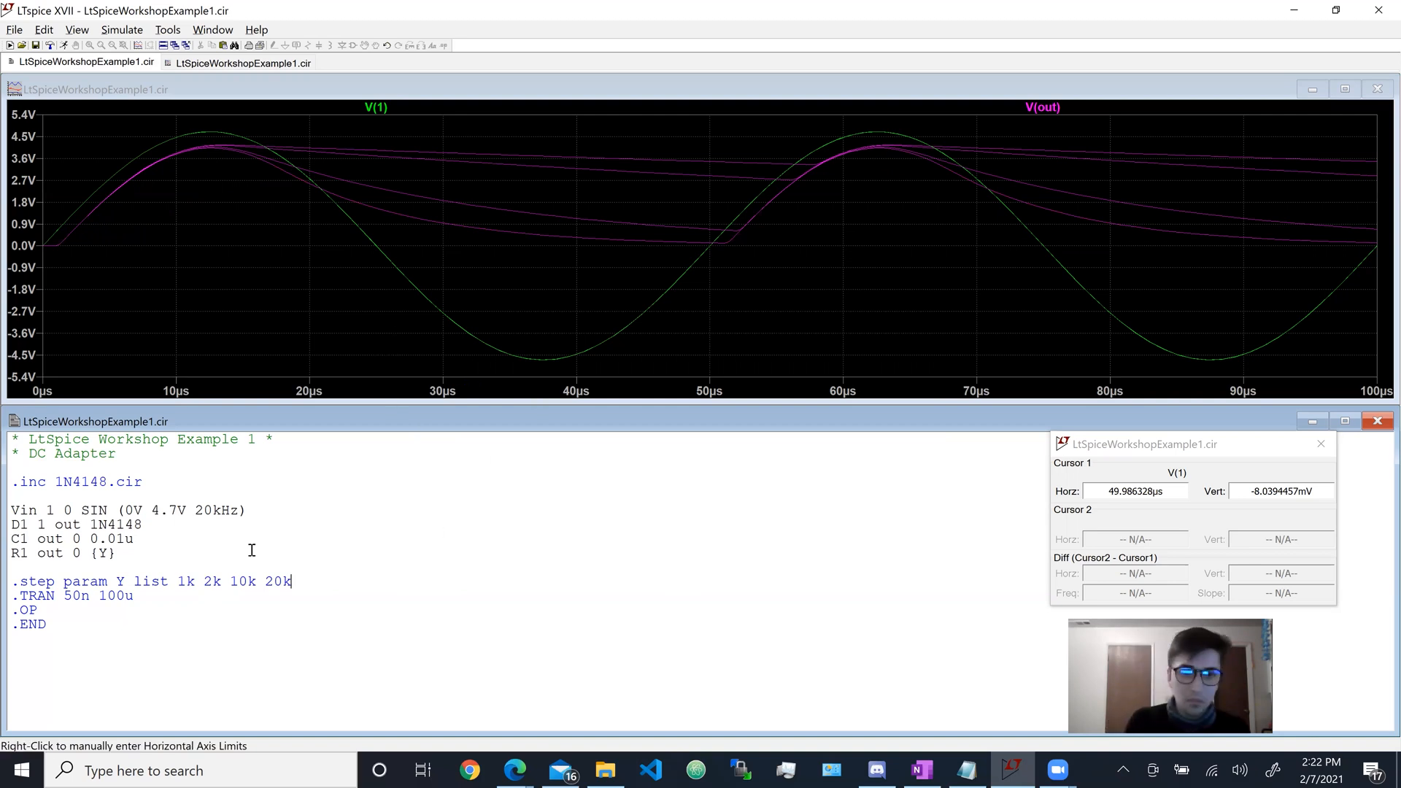
Step: Replace the resistance values in the .step list with the copied list 0 0.001u 0.01u 0.1u 1u 10u
{"action": "key", "text": "BackSpace"}
{"action": "key", "text": "BackSpace"}
{"action": "key", "text": "BackSpace"}
{"action": "key", "text": "BackSpace"}
{"action": "key", "text": "BackSpace"}
{"action": "key", "text": "BackSpace"}
{"action": "key", "text": "BackSpace"}
{"action": "key", "text": "BackSpace"}
{"action": "key", "text": "BackSpace"}
{"action": "key", "text": "BackSpace"}
{"action": "key", "text": "BackSpace"}
{"action": "key", "text": "BackSpace"}
{"action": "key", "text": "BackSpace"}
{"action": "key", "text": "ctrl+v"}
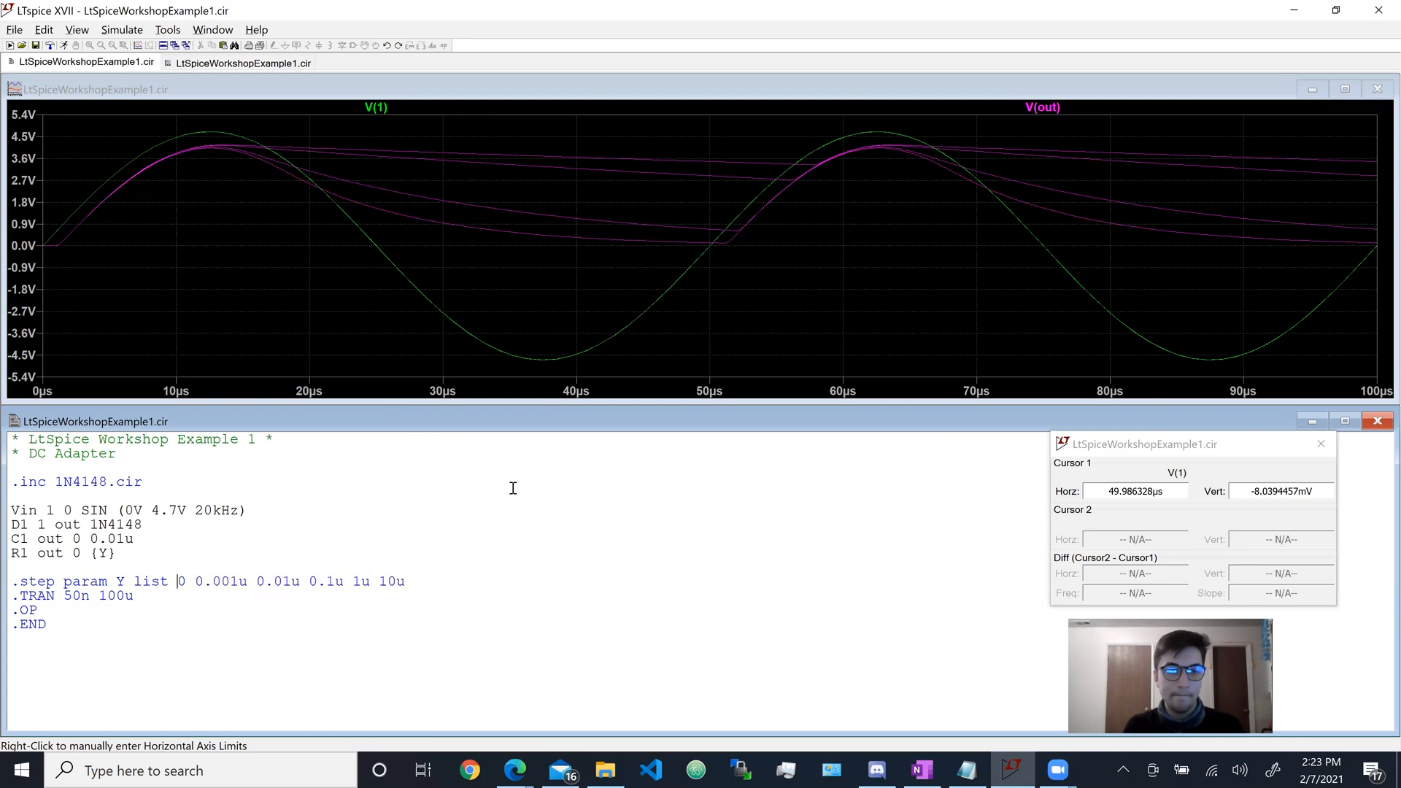
Step: Set R1's value to 10k and C1's value to {Y} in the netlist, and rerun the simulation
{"action": "left_click", "coordinate": [148, 548]}
{"action": "key", "text": "BackSpace"}
{"action": "key", "text": "BackSpace"}
{"action": "key", "text": "BackSpace"}
{"action": "type", "text": "10k"}
{"action": "left_click", "coordinate": [149, 545]}
{"action": "key", "text": "BackSpace"}
{"action": "key", "text": "BackSpace"}
{"action": "key", "text": "BackSpace"}
{"action": "key", "text": "BackSpace"}
{"action": "key", "text": "BackSpace"}
{"action": "type", "text": "{Y}"}
{"action": "left_click", "coordinate": [64, 47]}
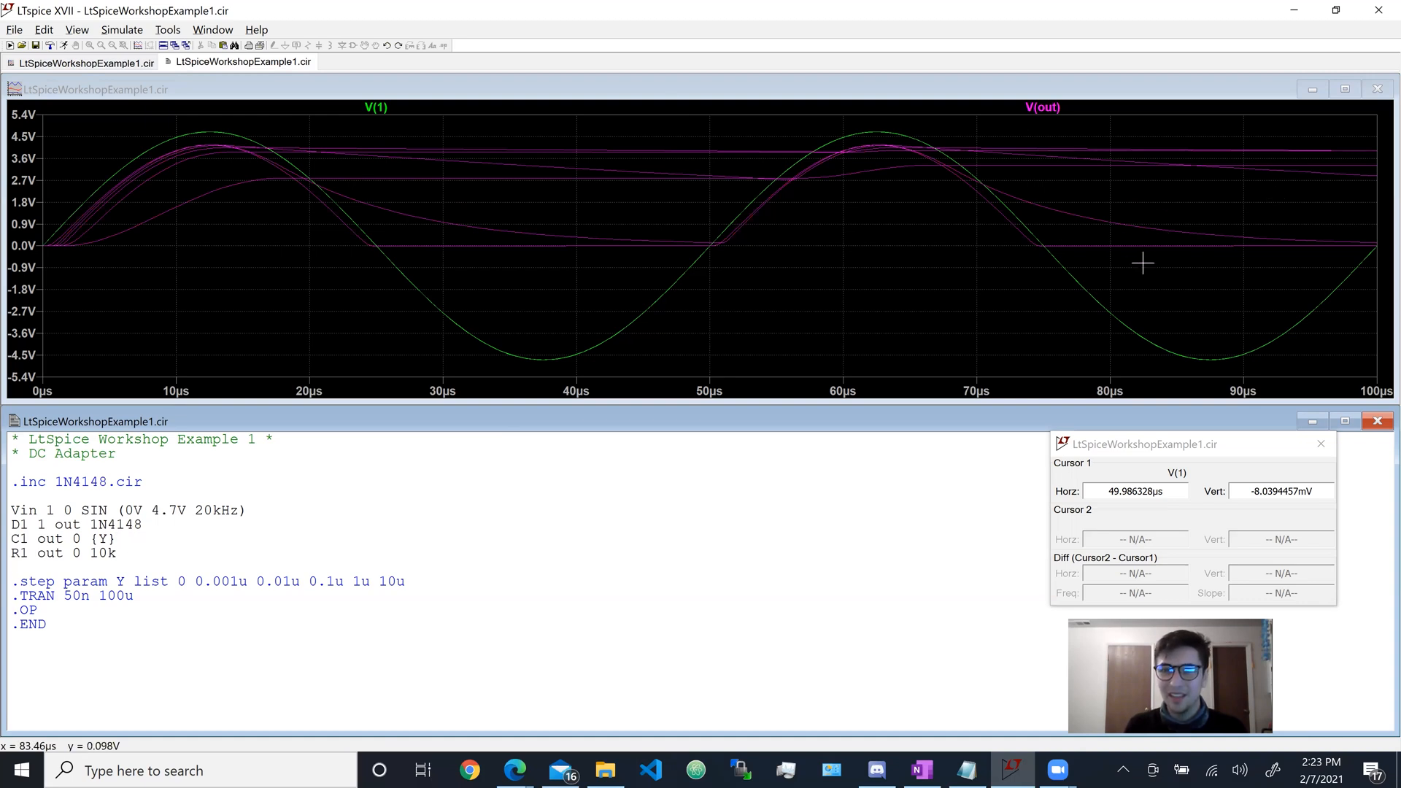
Step: Enlarge the waveform plot to examine the stepped V(out) curves against V(1), and restore the tiled layout
{"action": "left_click", "coordinate": [189, 82]}
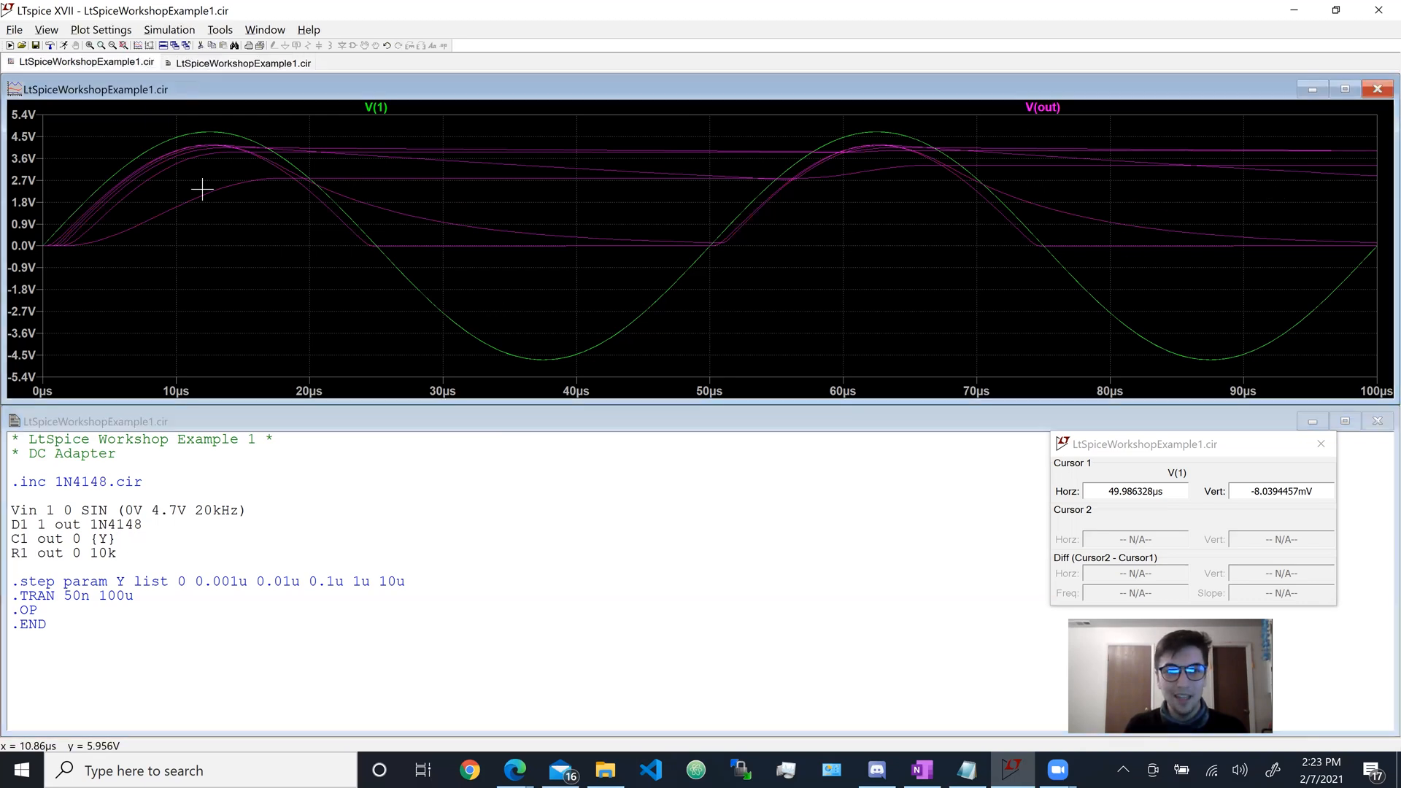
{"action": "double_click", "coordinate": [182, 83]}
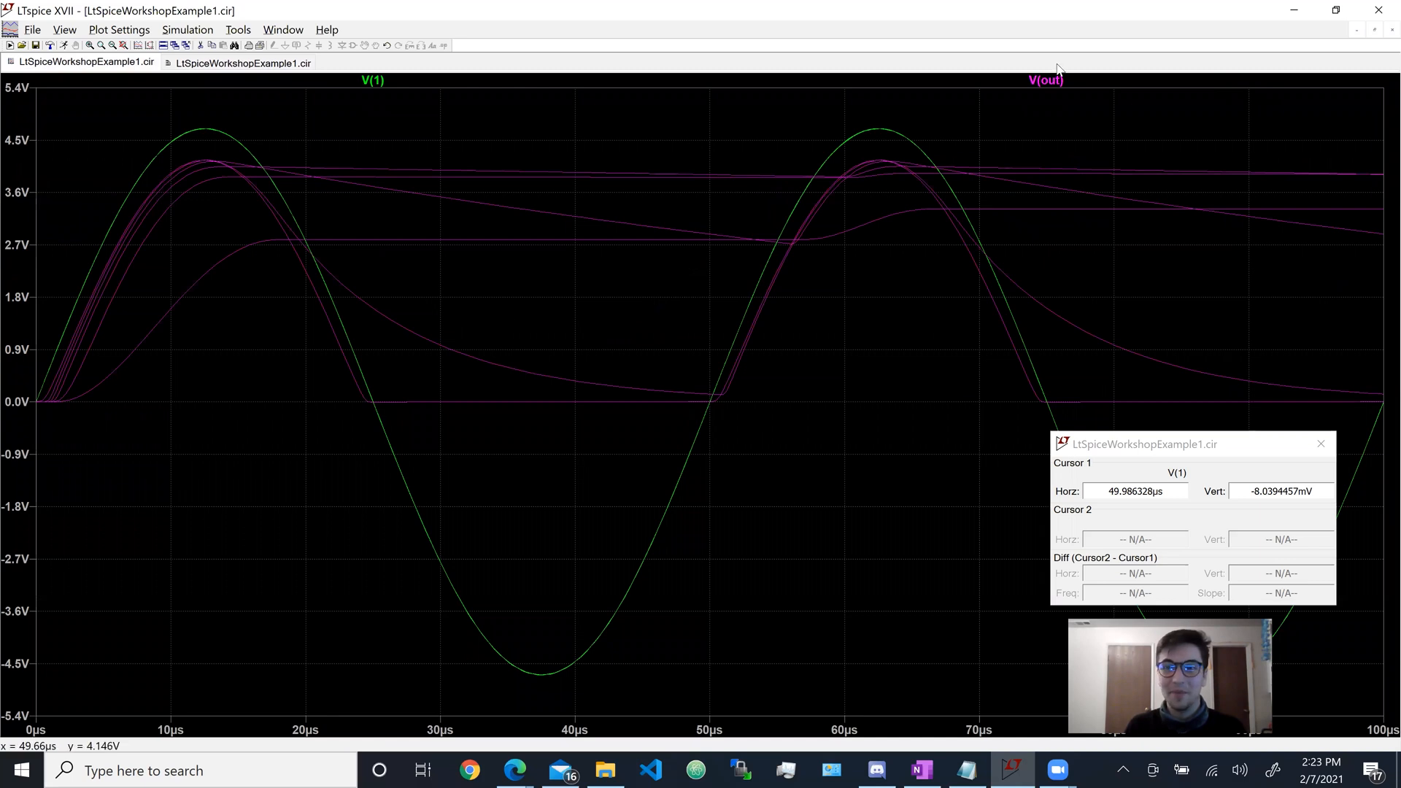
{"action": "left_click", "coordinate": [1374, 29]}
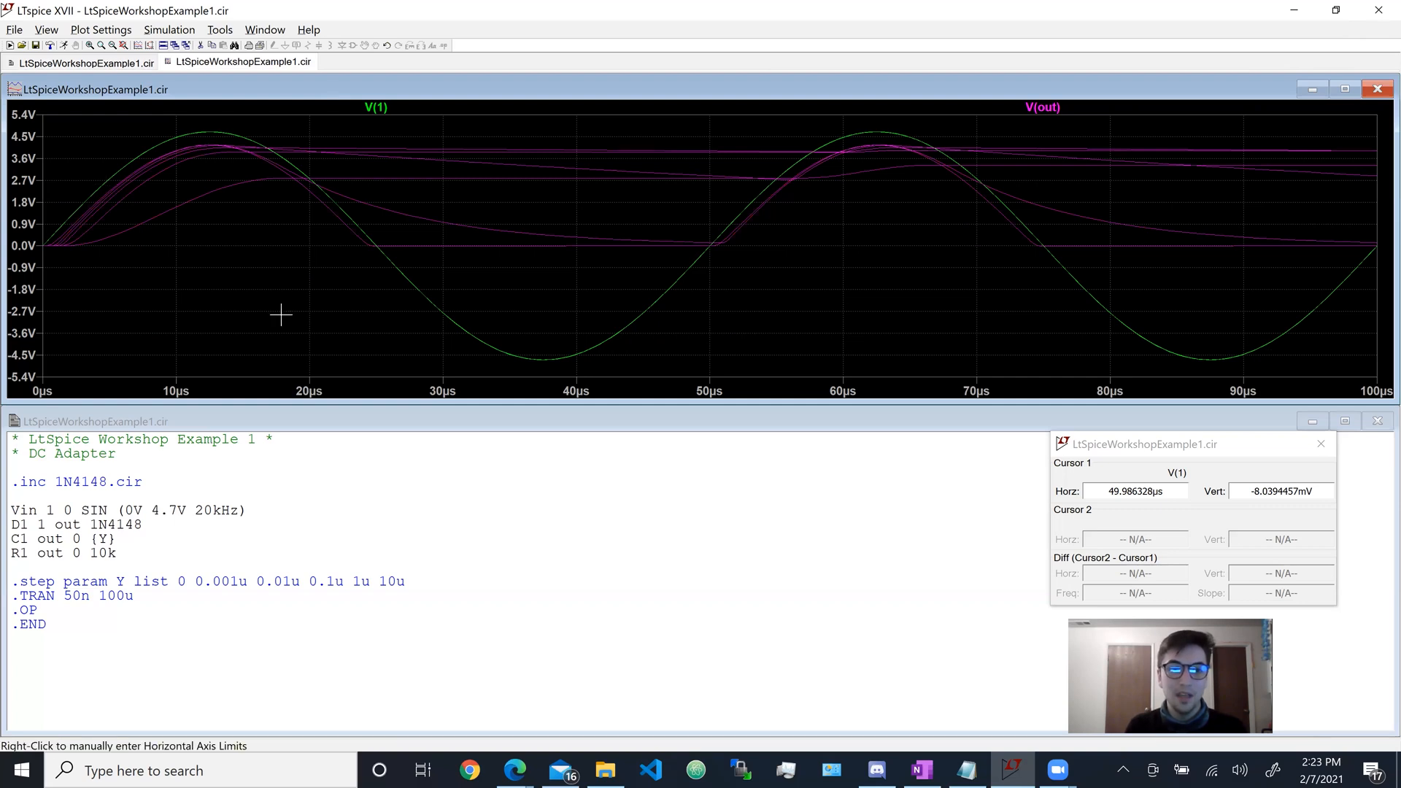
{"action": "right_click", "coordinate": [287, 223]}
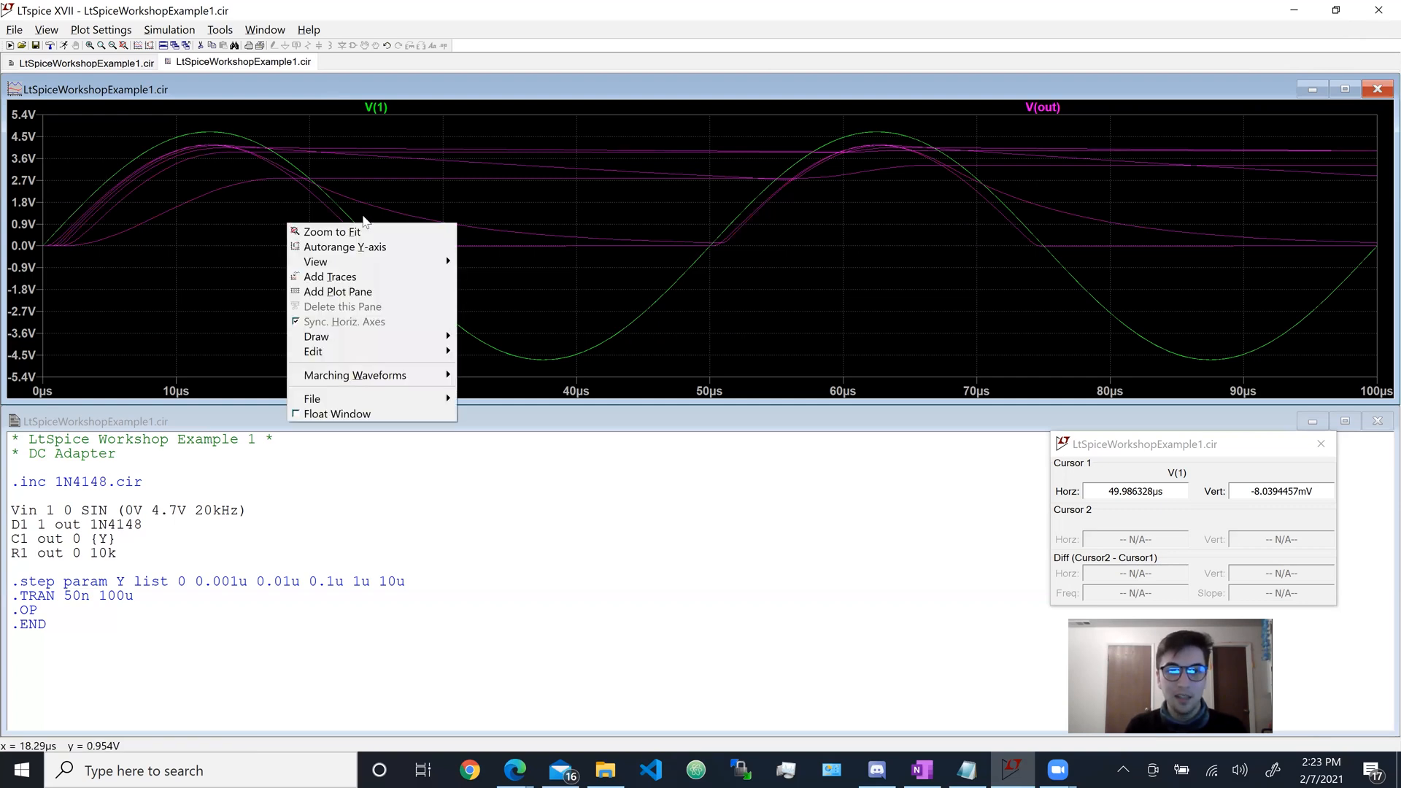
{"action": "left_click", "coordinate": [178, 78]}
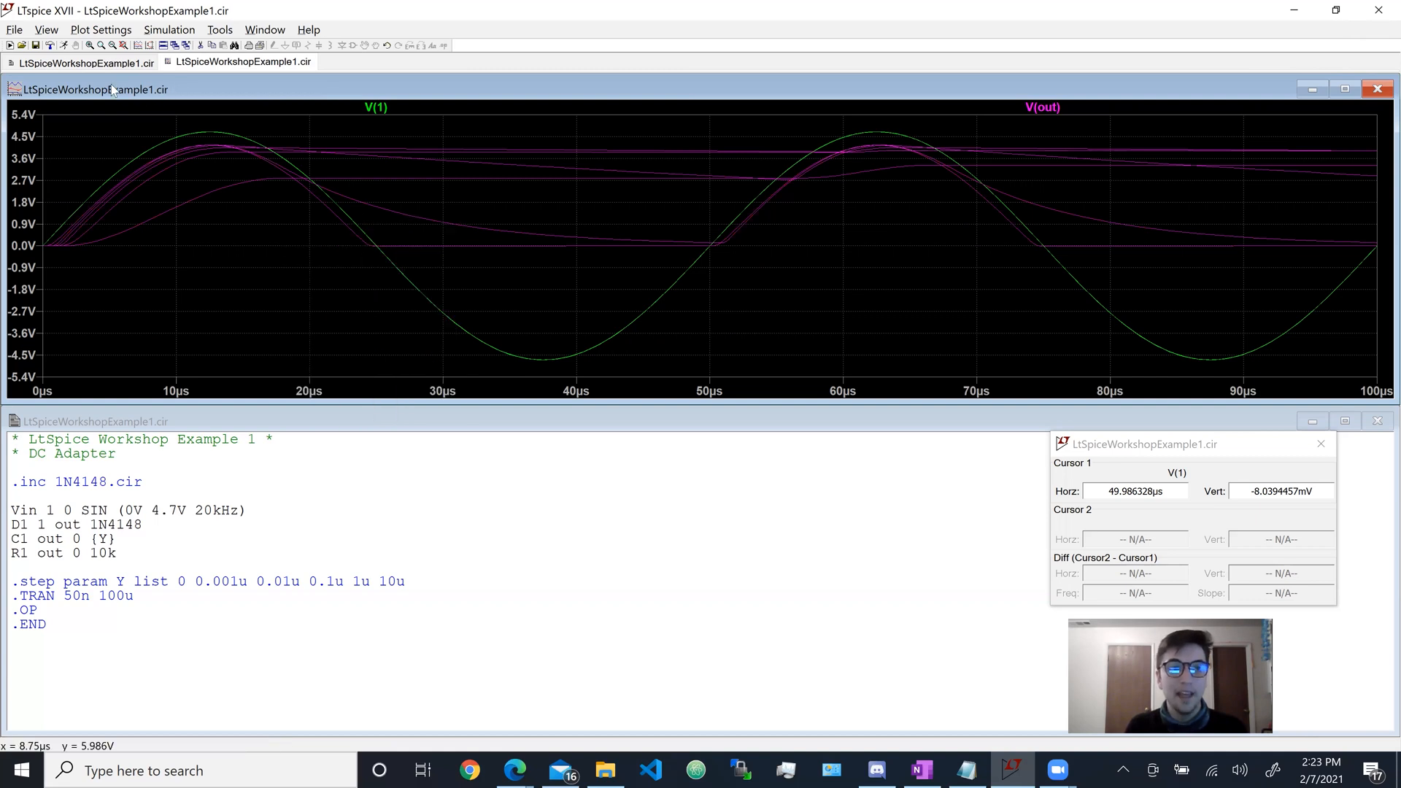
{"action": "left_click", "coordinate": [14, 30]}
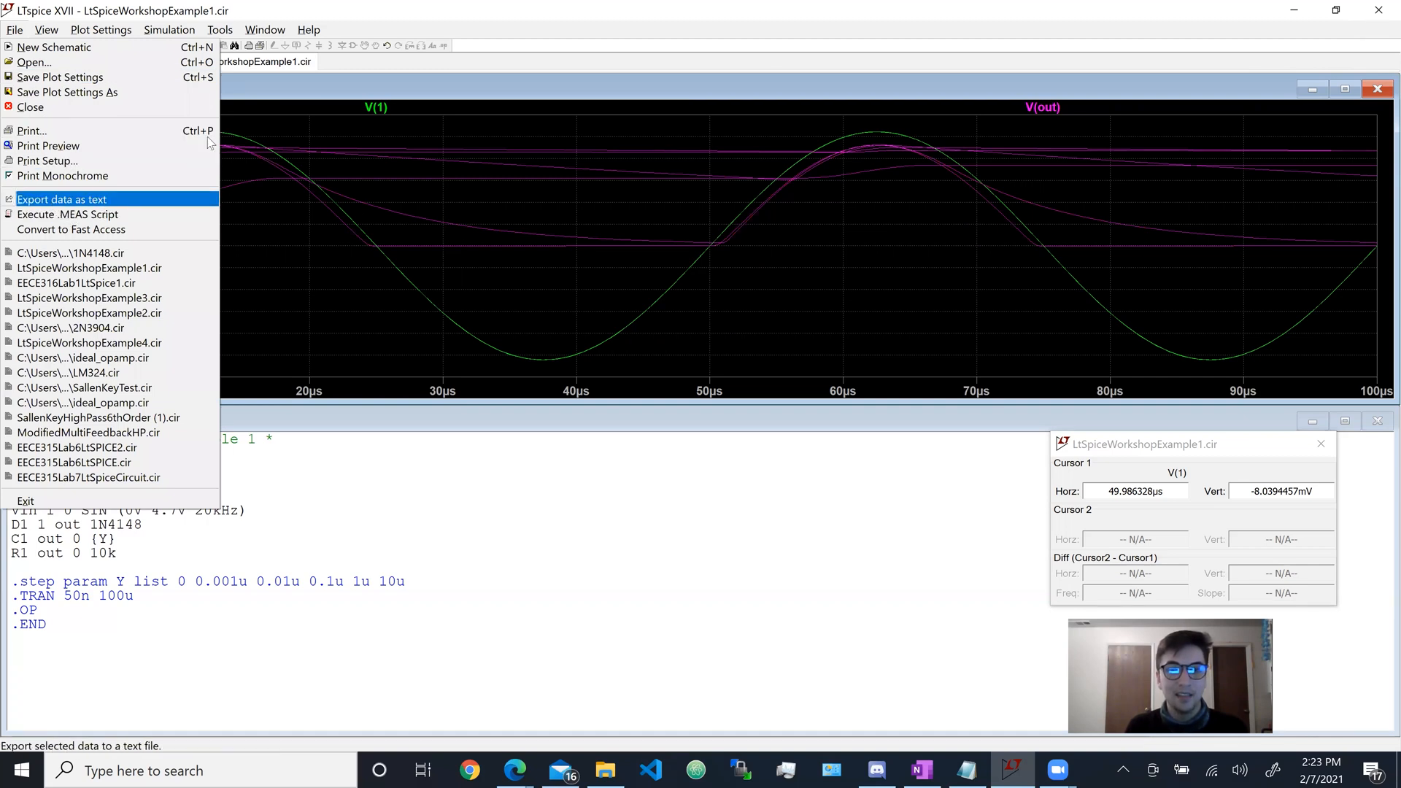
{"action": "left_click", "coordinate": [559, 16]}
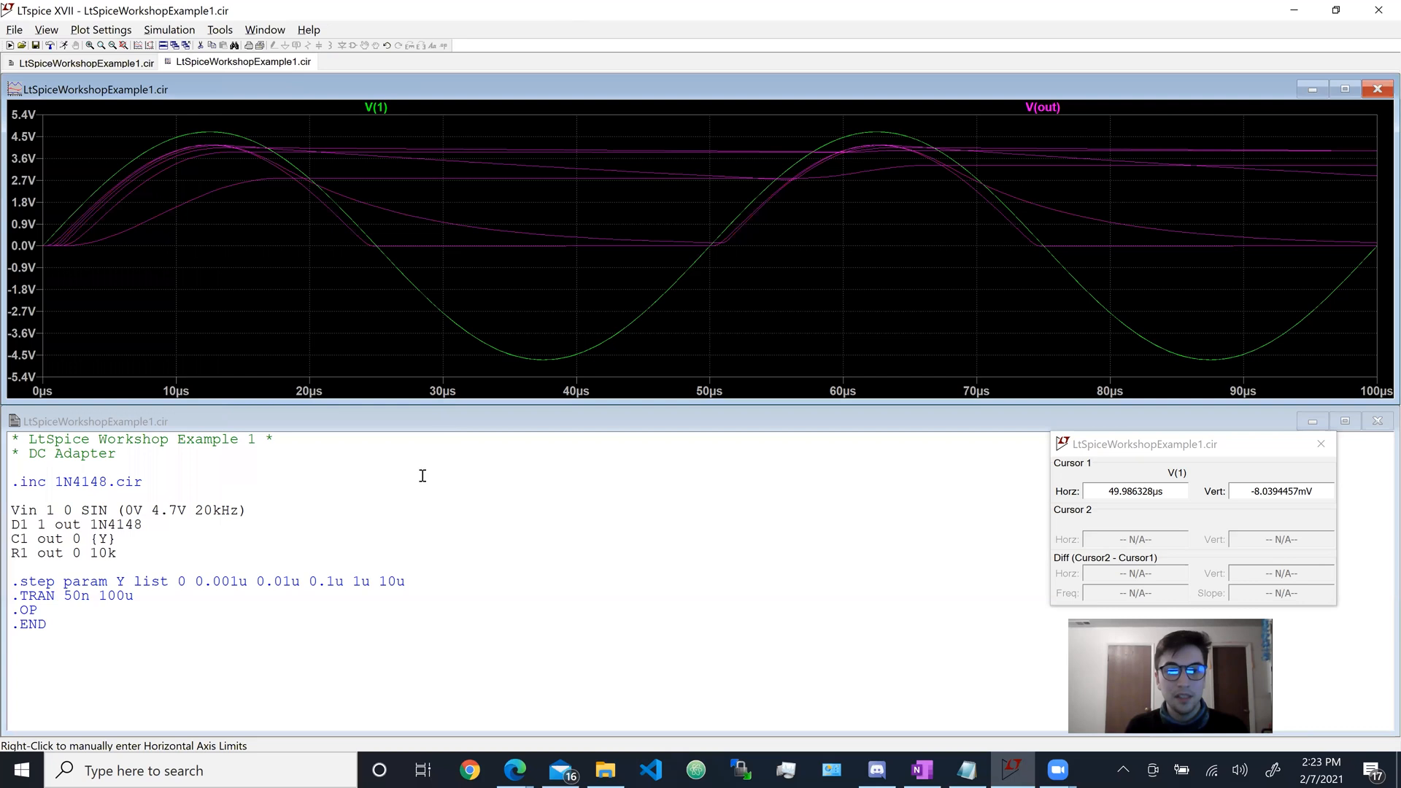
{"action": "left_click", "coordinate": [385, 513]}
{"action": "type", "text": "aslgh"}
{"action": "key", "text": "BackSpace"}
{"action": "key", "text": "BackSpace"}
{"action": "key", "text": "BackSpace"}
{"action": "key", "text": "BackSpace"}
{"action": "key", "text": "BackSpace"}
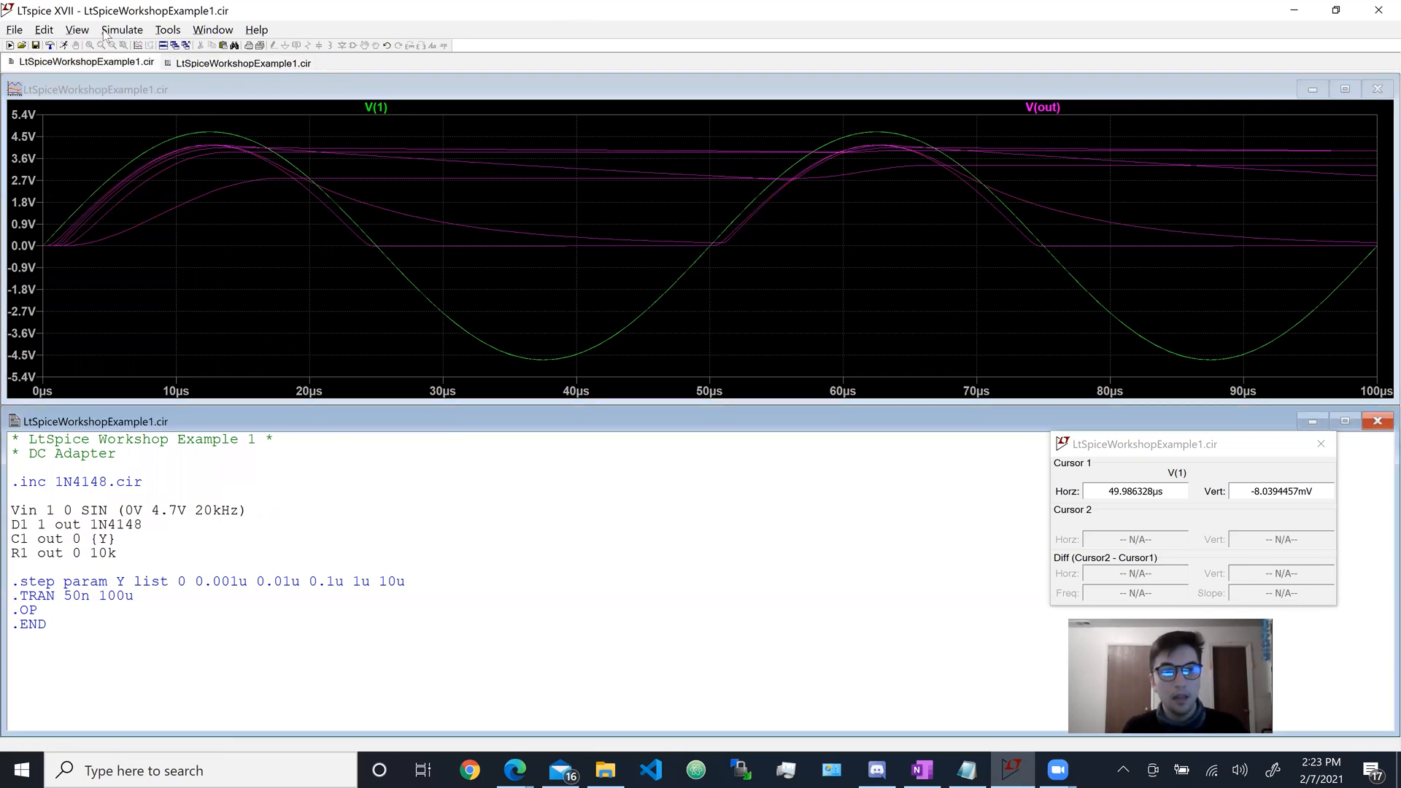
{"action": "left_click", "coordinate": [15, 29]}
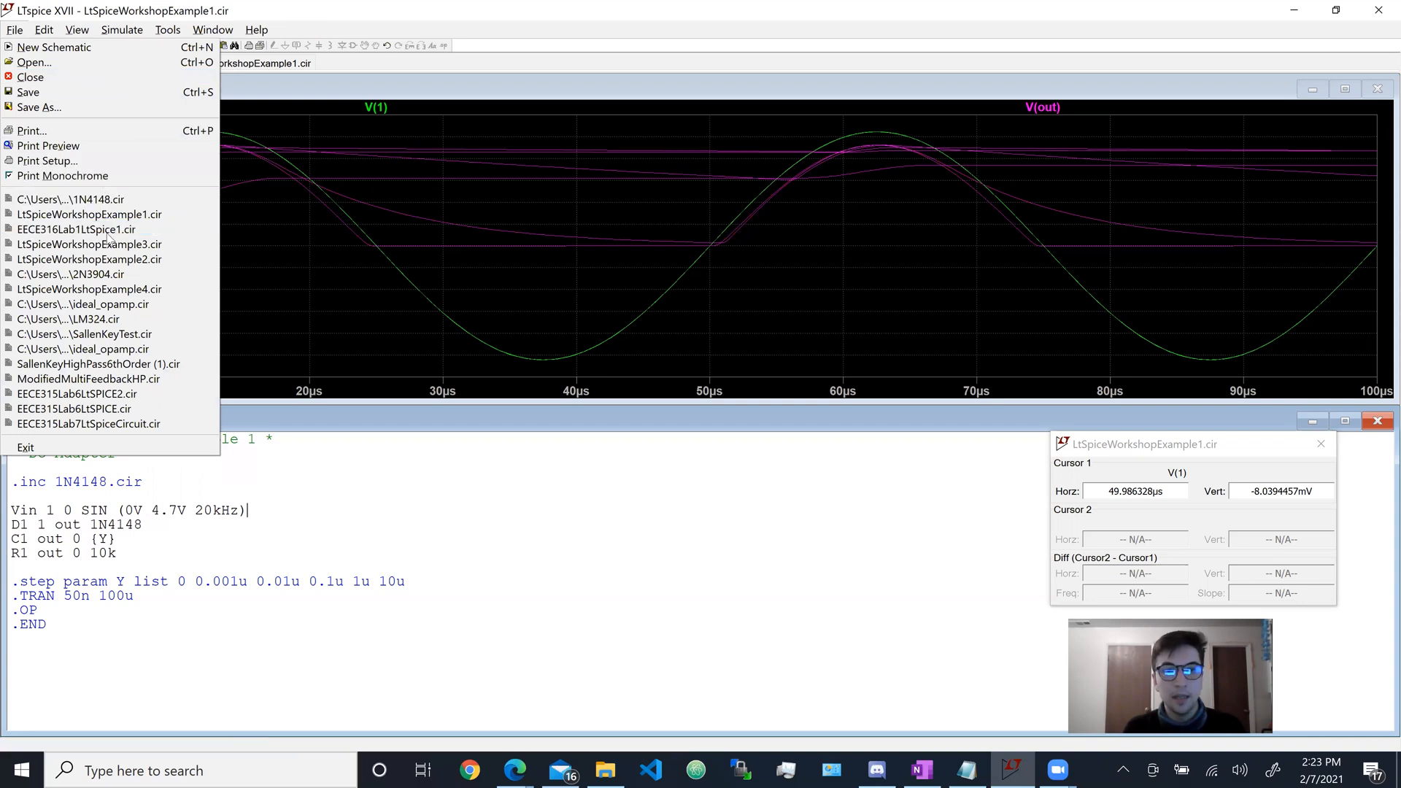
Step: Export the V(1) and V(out) waveforms from the plot as text data
{"action": "left_click", "coordinate": [337, 85]}
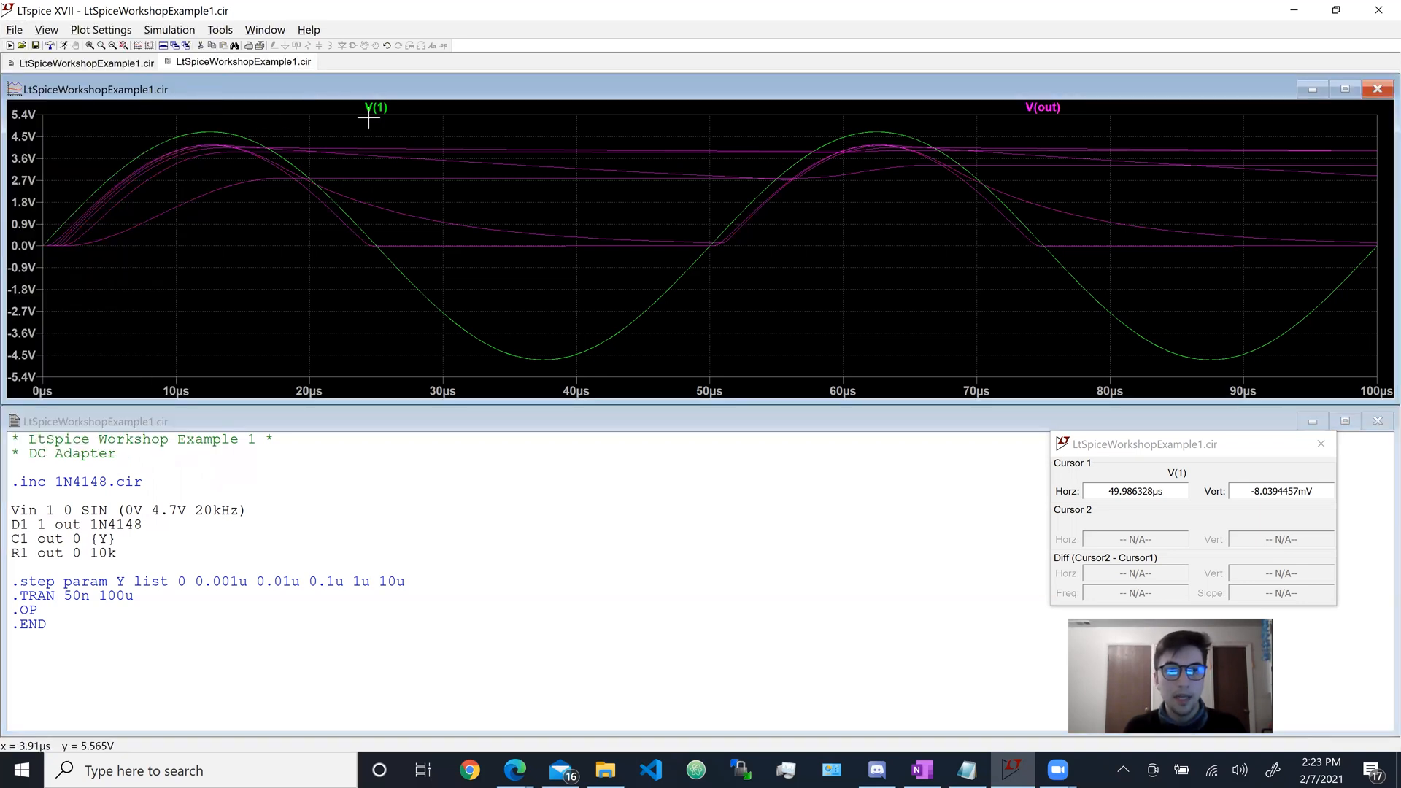
{"action": "left_click", "coordinate": [14, 31]}
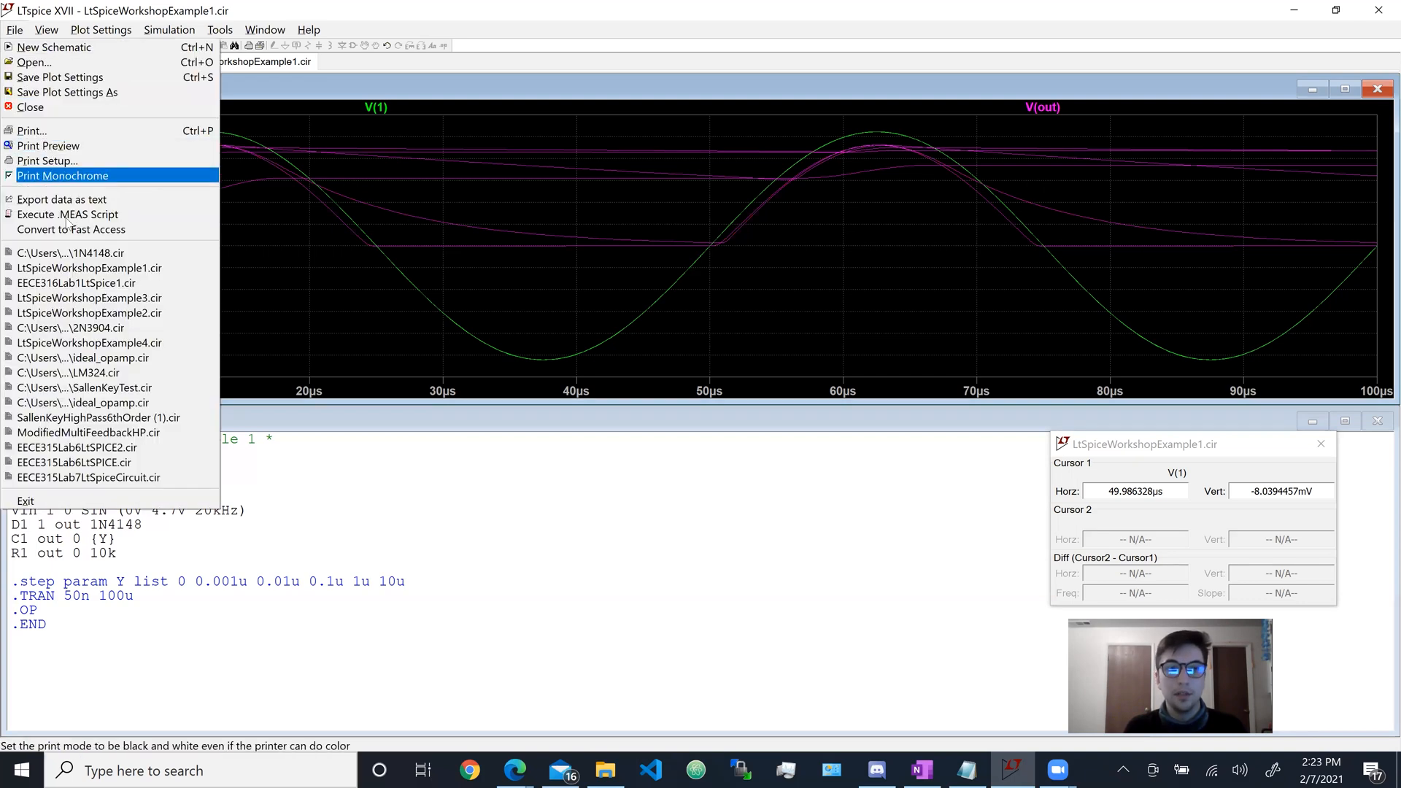
{"action": "left_click", "coordinate": [79, 200]}
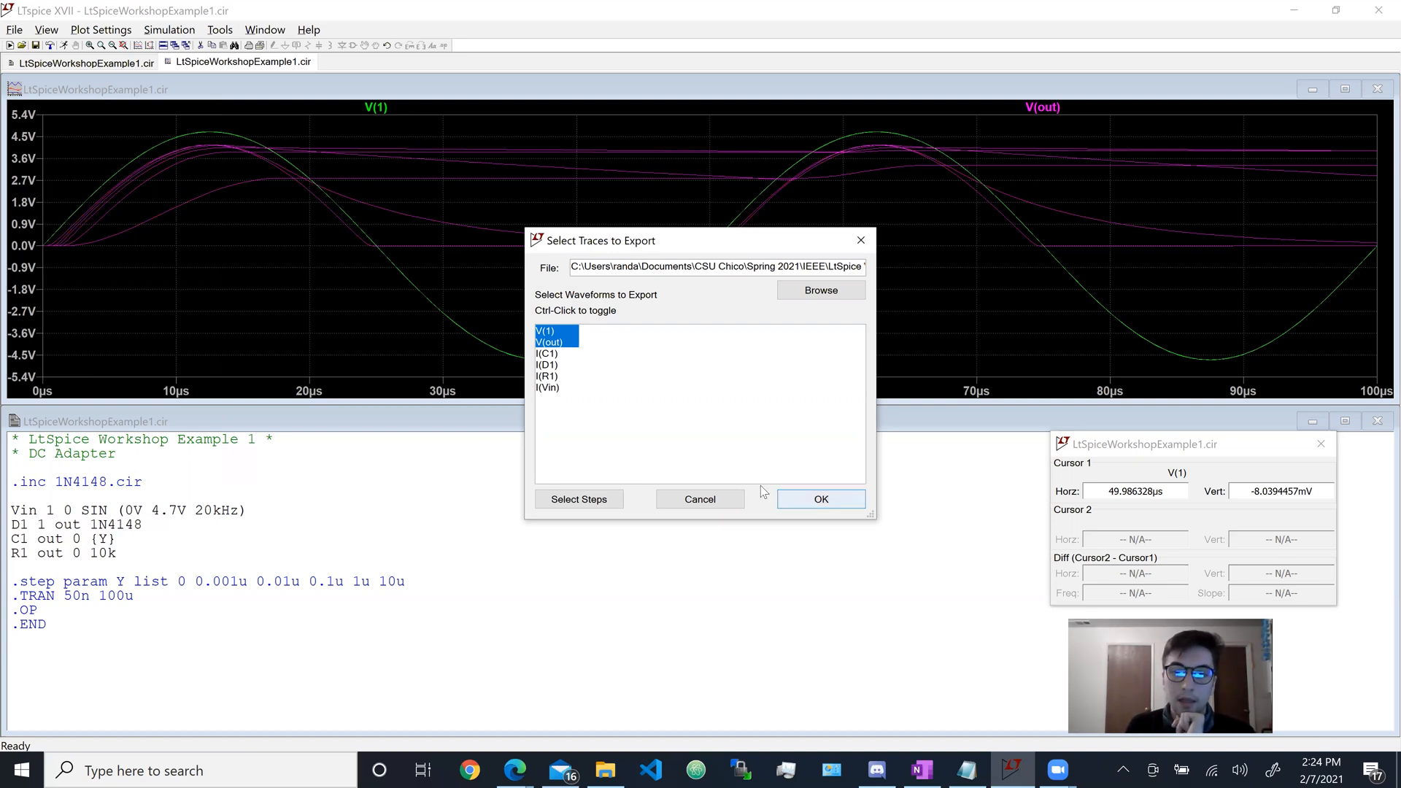
{"action": "left_click", "coordinate": [804, 502]}
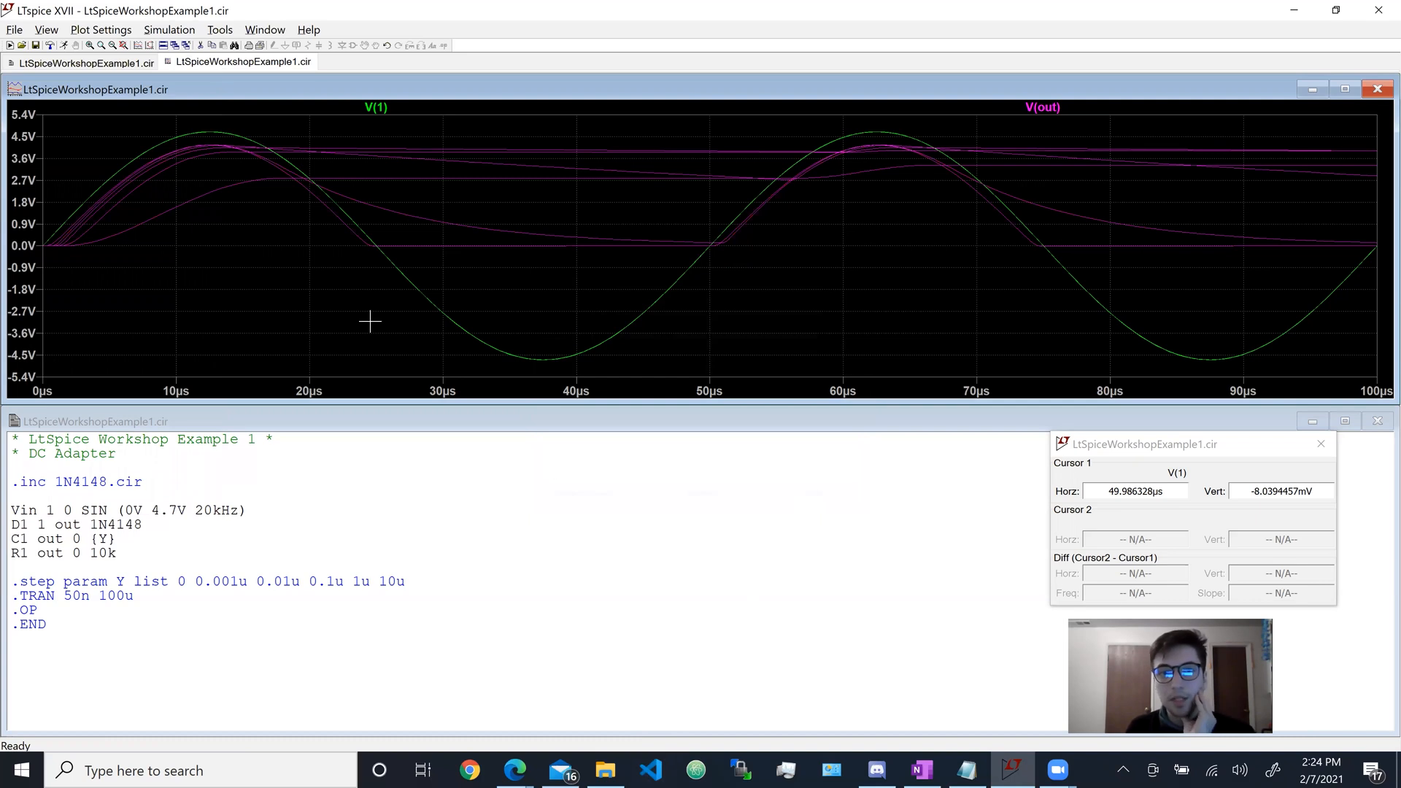
Step: Open the exported LtSpiceWorkshopExample1.txt from the LtSpice Workshop folder and enlarge its window to show all data columns
{"action": "left_click", "coordinate": [606, 771]}
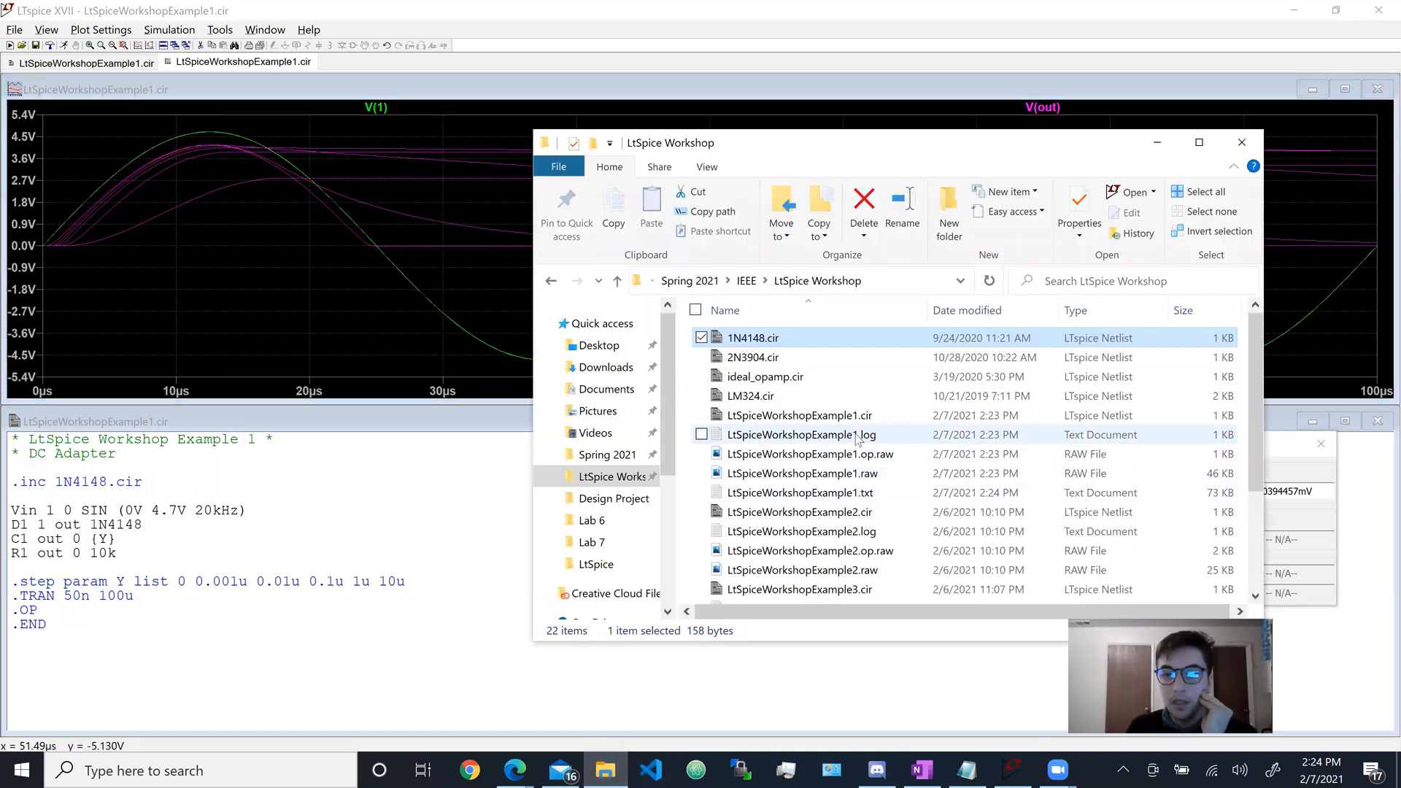
{"action": "scroll", "coordinate": [876, 437], "scroll_direction": "down", "scroll_amount": 4}
{"action": "scroll", "coordinate": [921, 432], "scroll_direction": "up", "scroll_amount": 4}
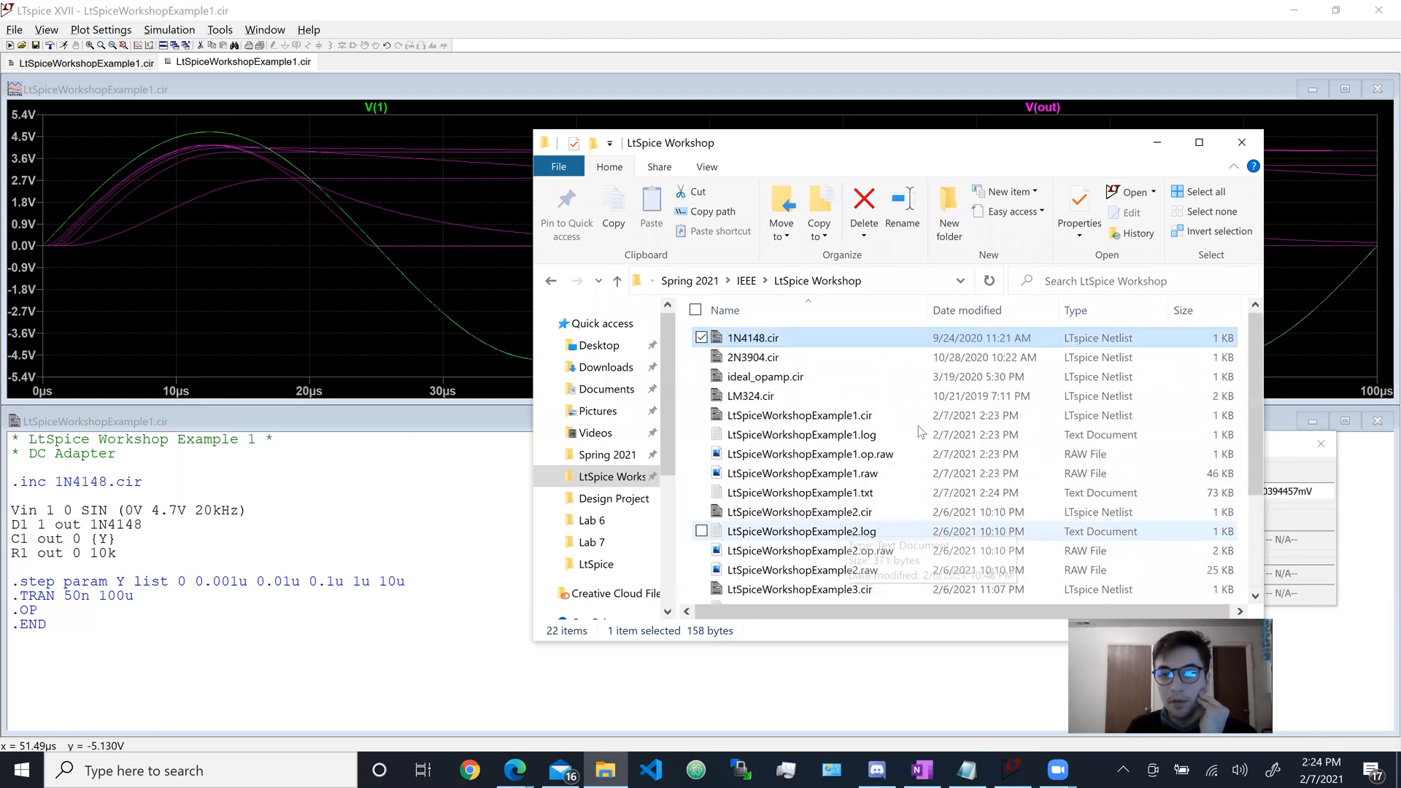
{"action": "left_click", "coordinate": [871, 491]}
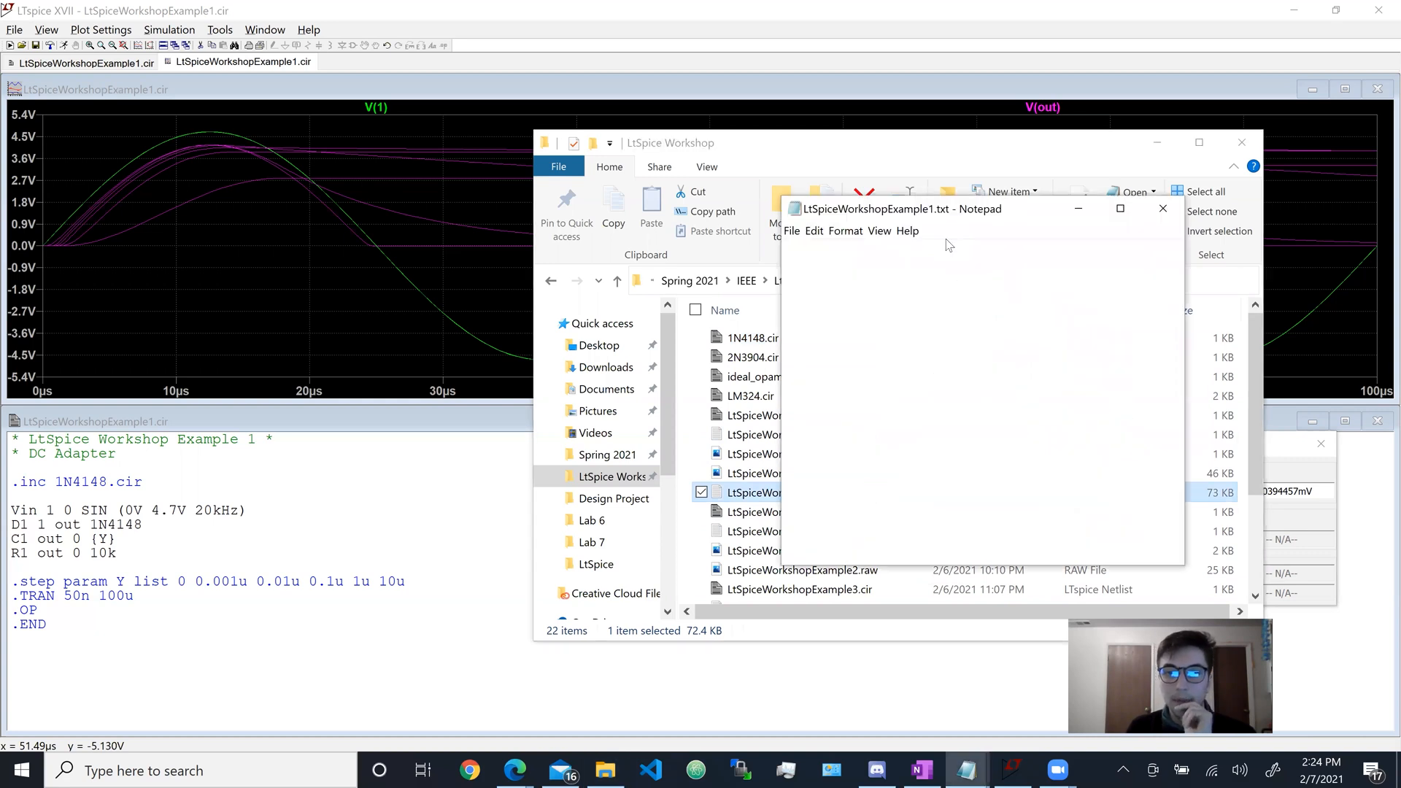
{"action": "left_click_drag", "start_coordinate": [941, 217], "coordinate": [727, 151]}
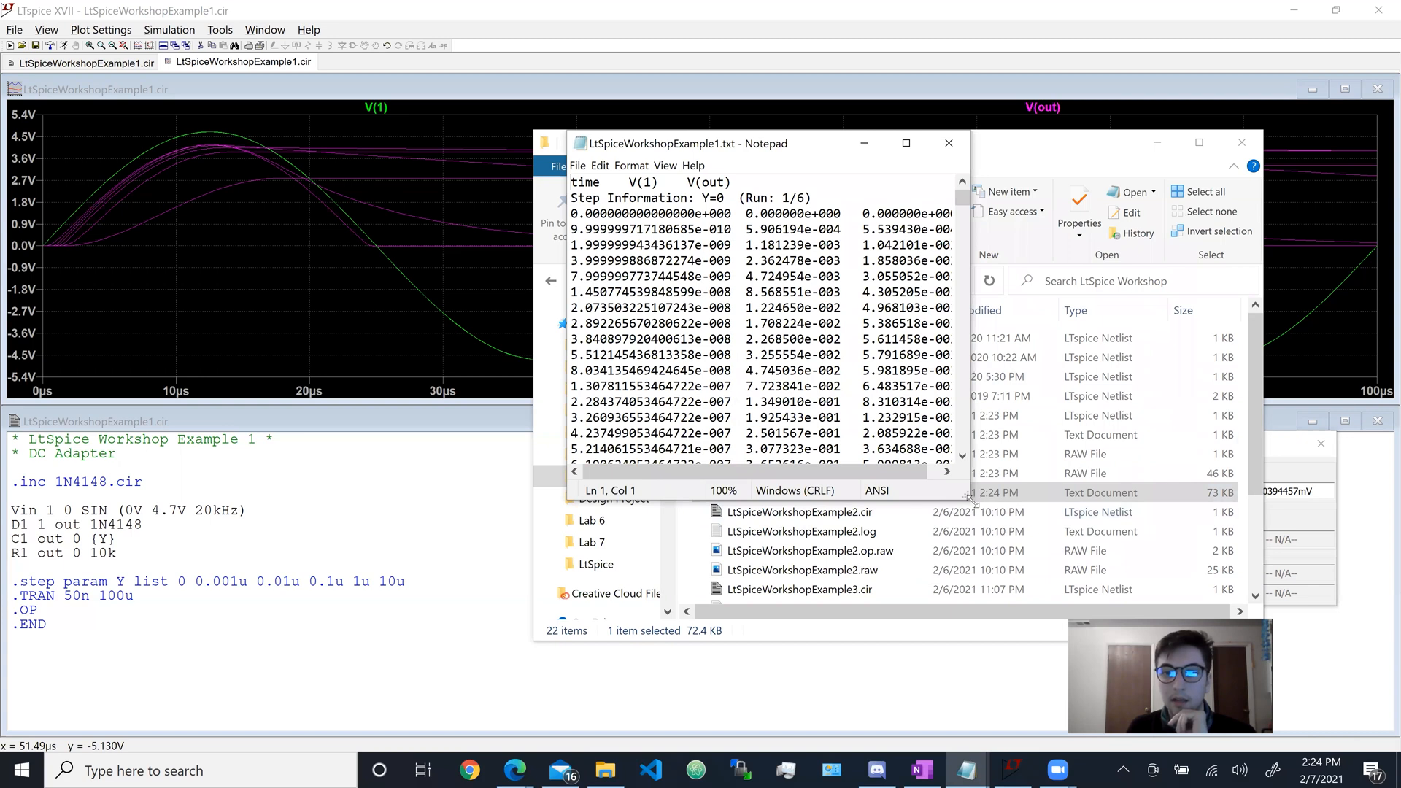
{"action": "left_click_drag", "start_coordinate": [972, 500], "coordinate": [1117, 657]}
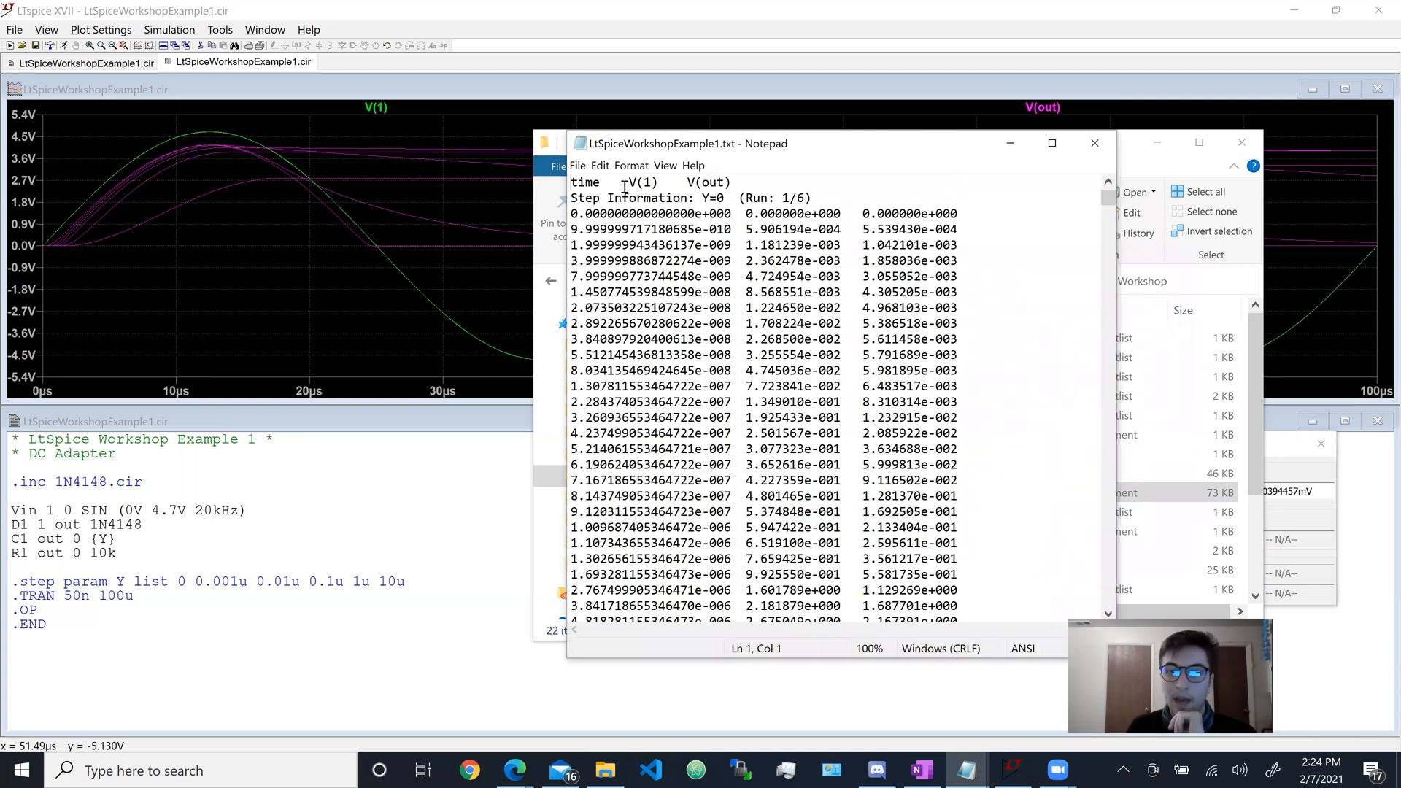
Step: Examine the time, V(1) and V(out) columns and the Y step information line in the exported data
{"action": "double_click", "coordinate": [584, 182]}
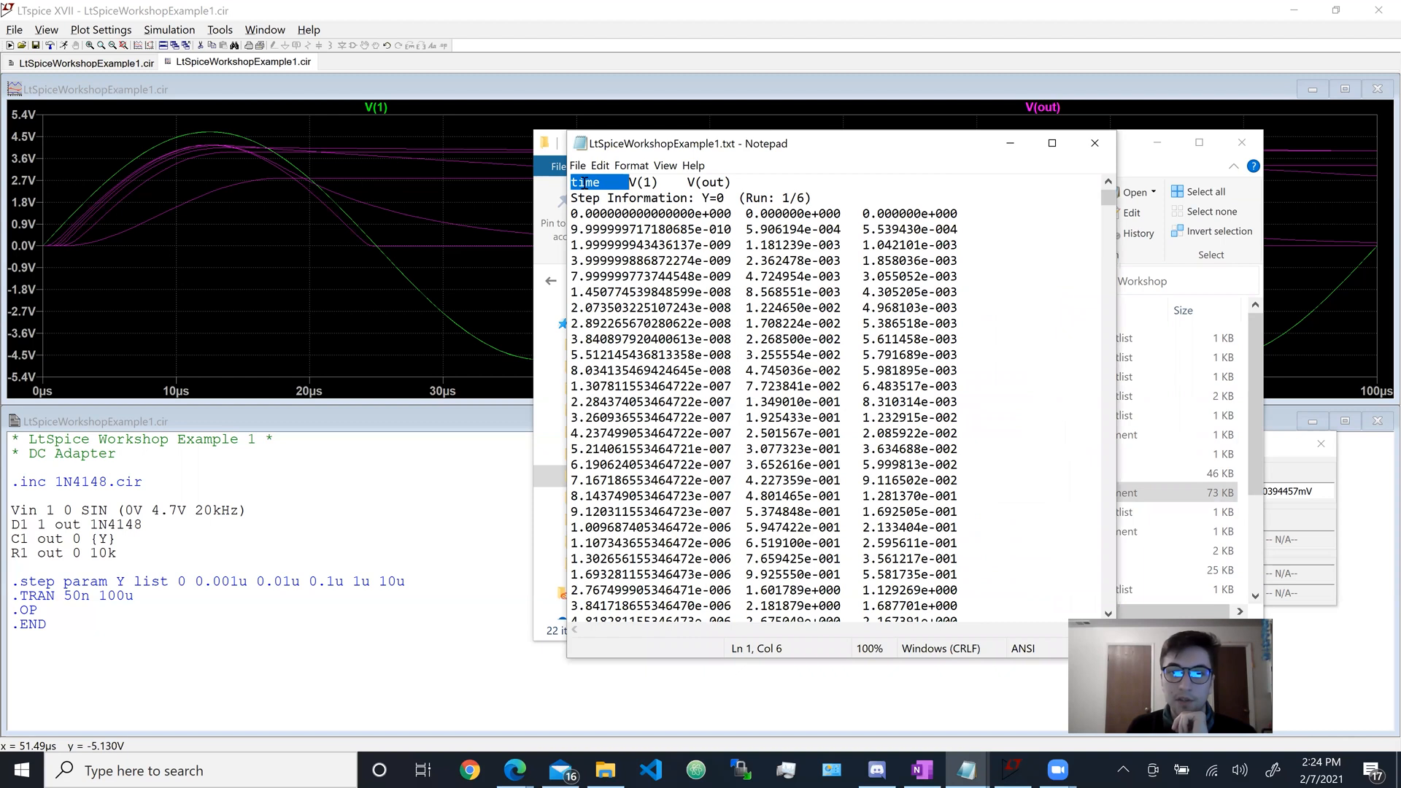
{"action": "double_click", "coordinate": [627, 213]}
{"action": "triple_click", "coordinate": [629, 247]}
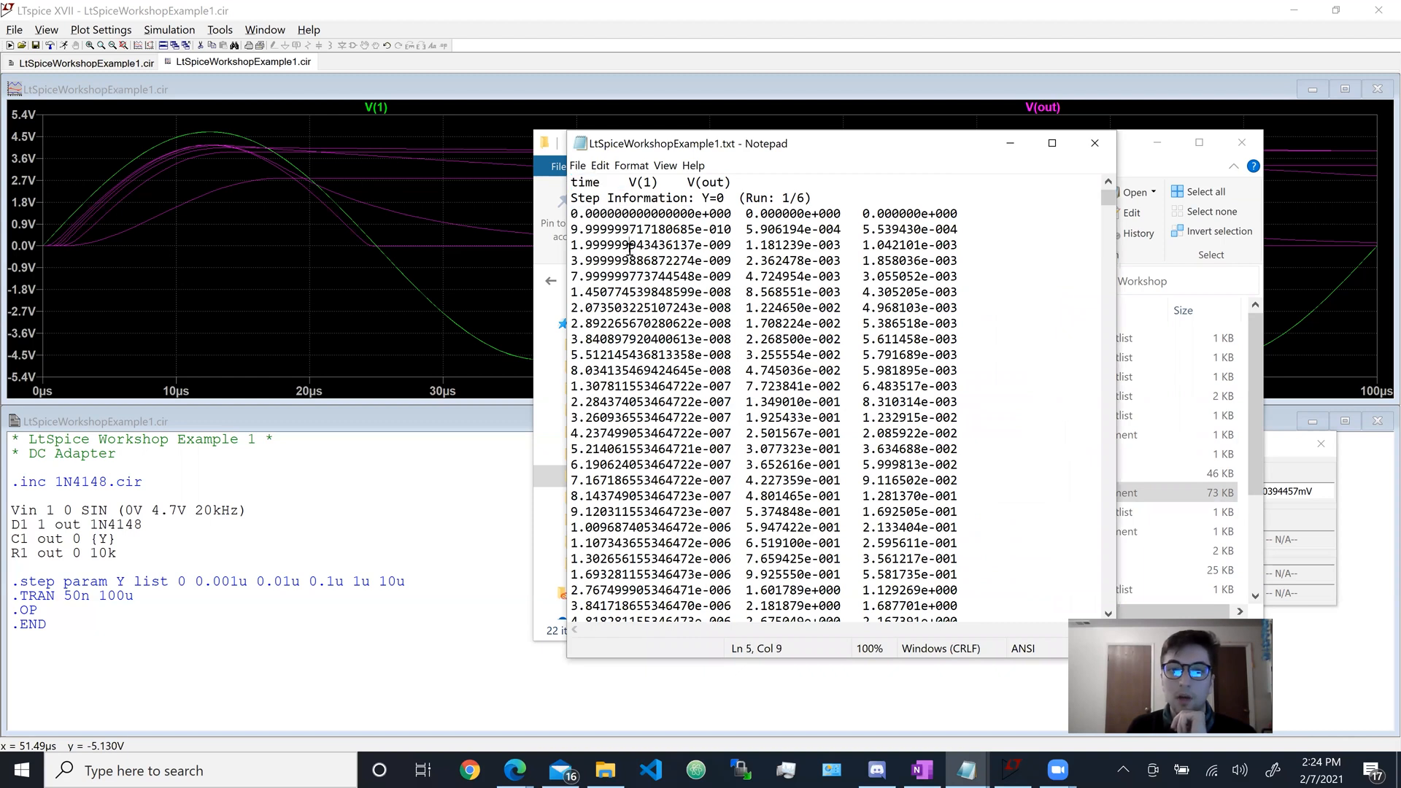
{"action": "double_click", "coordinate": [629, 246]}
{"action": "left_click", "coordinate": [629, 246]}
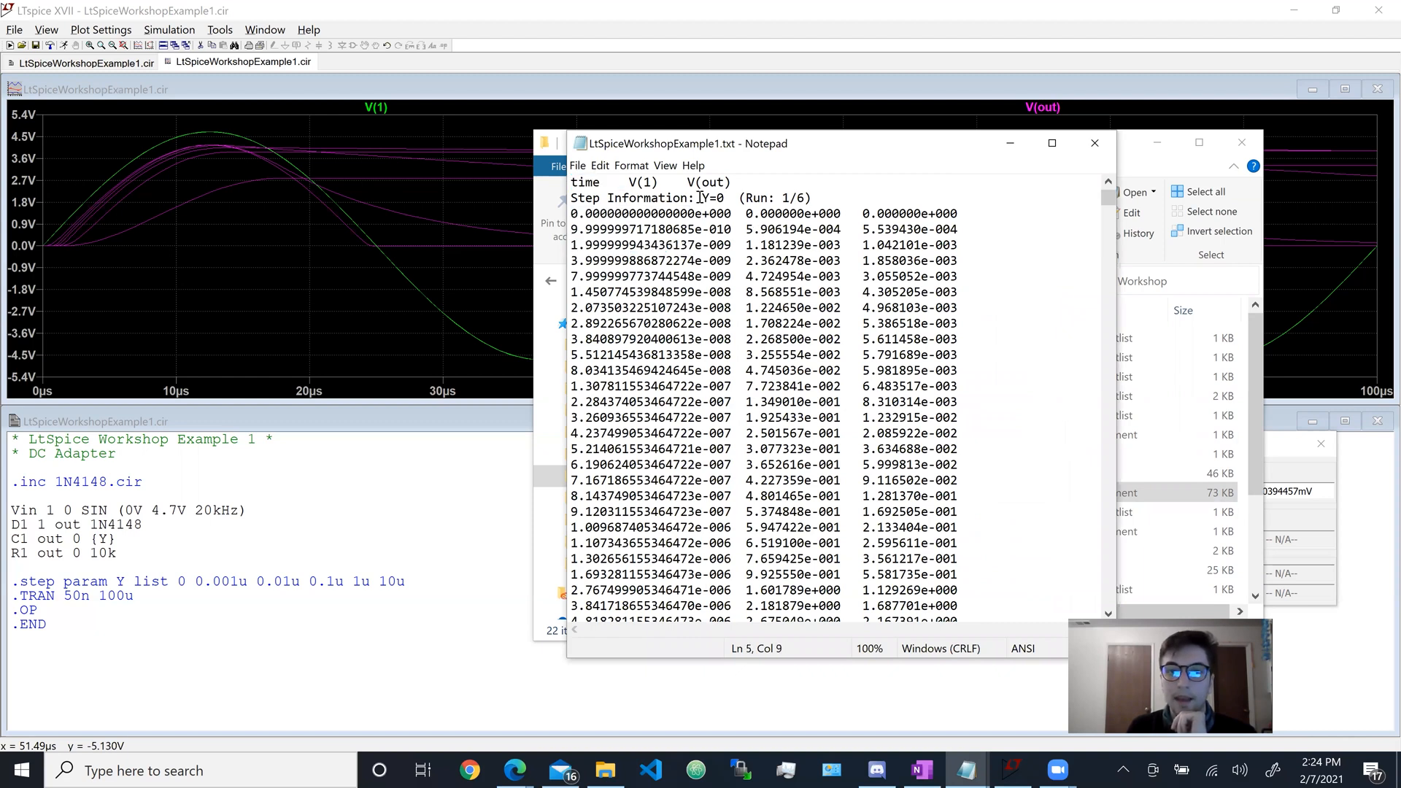
{"action": "double_click", "coordinate": [646, 183]}
{"action": "left_click", "coordinate": [655, 182]}
{"action": "left_click", "coordinate": [632, 182], "text": "shift"}
{"action": "left_click", "coordinate": [790, 212]}
{"action": "left_click", "coordinate": [801, 325]}
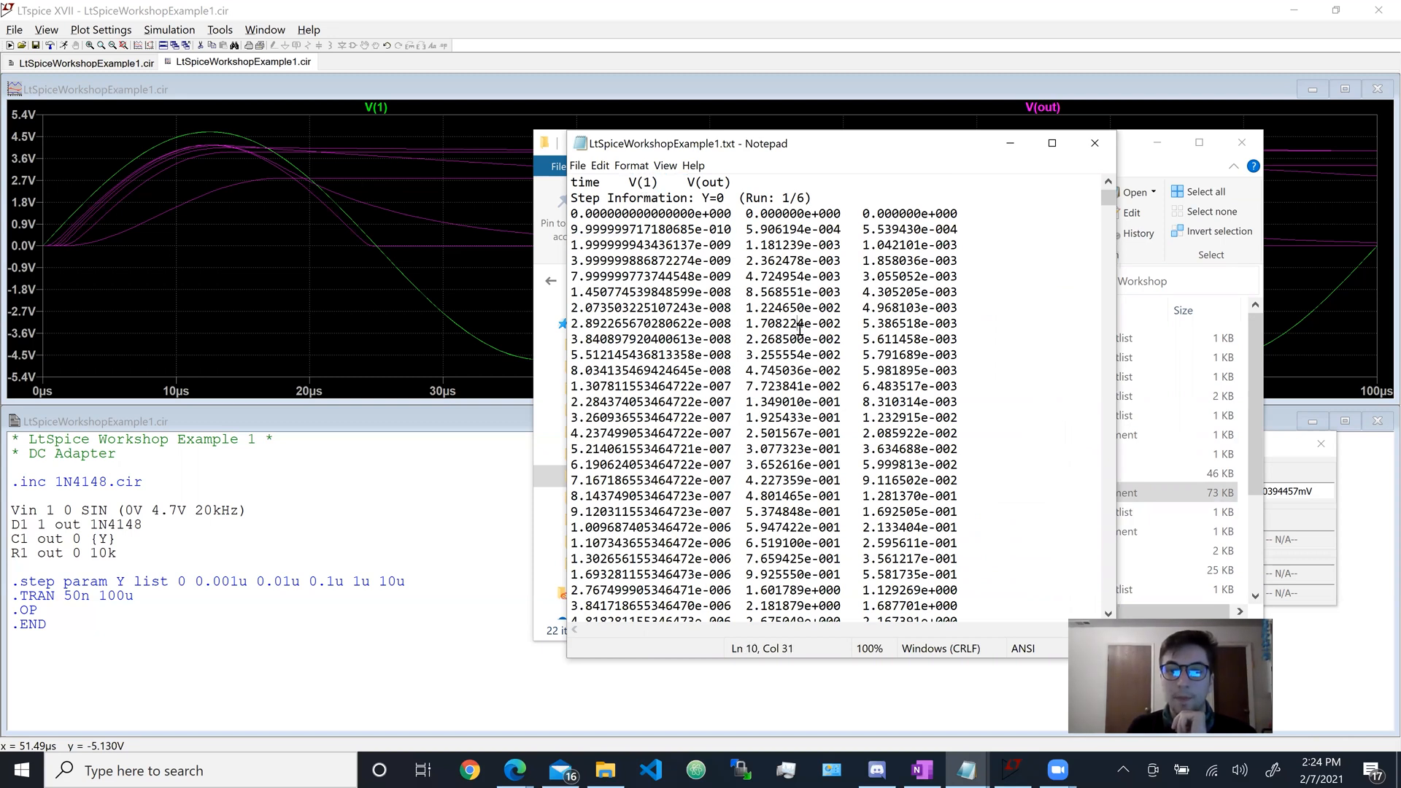
{"action": "left_click_drag", "start_coordinate": [692, 182], "coordinate": [732, 182]}
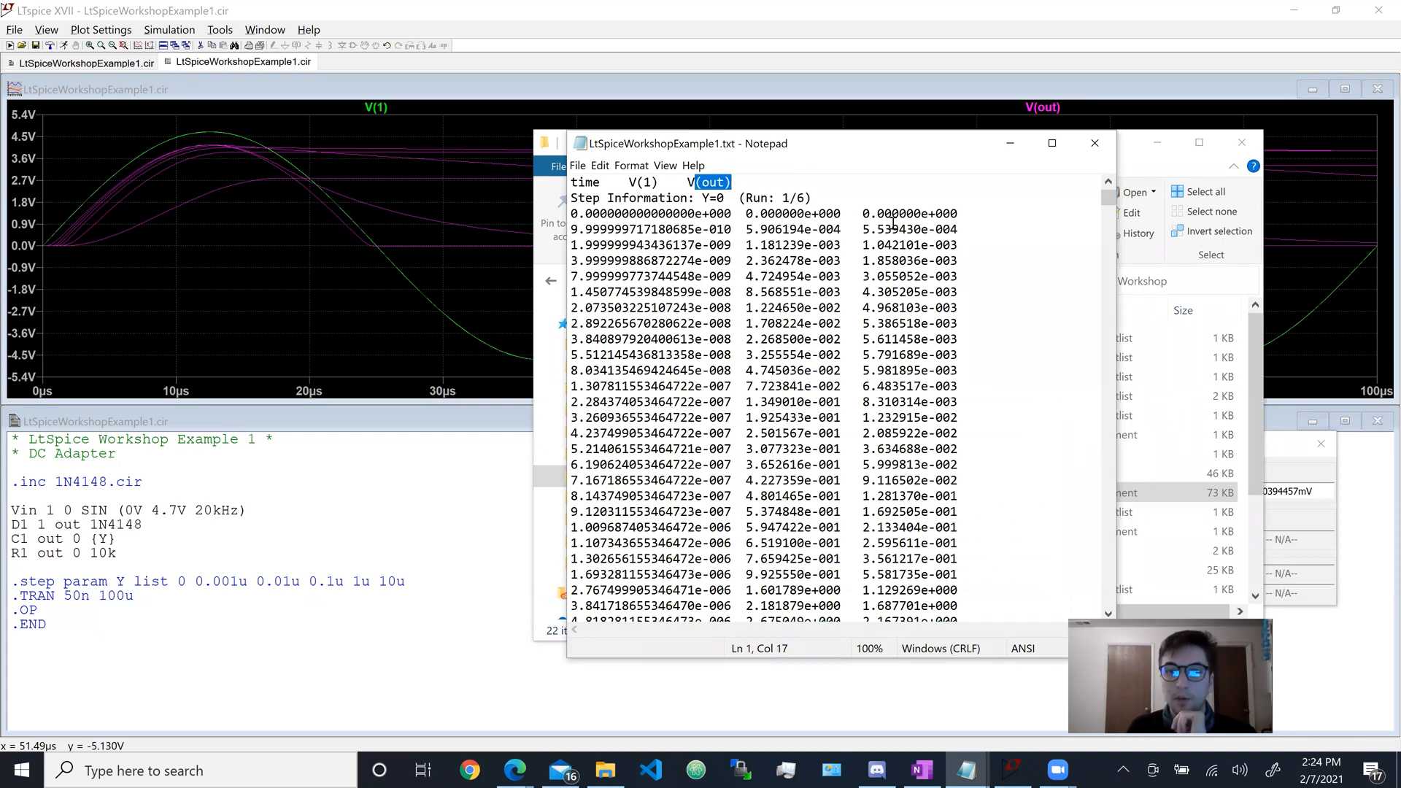
{"action": "left_click_drag", "start_coordinate": [891, 227], "coordinate": [899, 246]}
{"action": "left_click", "coordinate": [921, 372]}
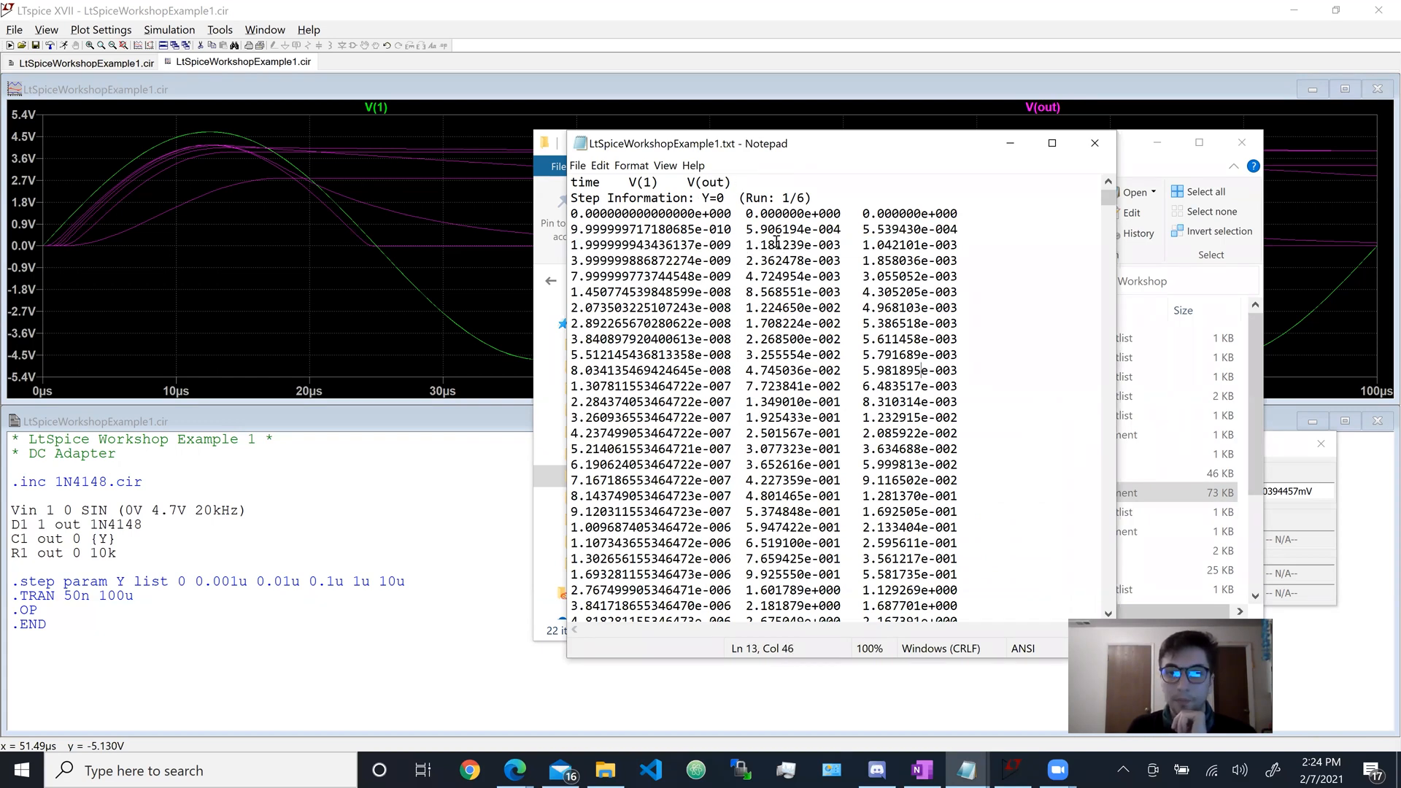
{"action": "double_click", "coordinate": [705, 198]}
{"action": "left_click", "coordinate": [929, 254]}
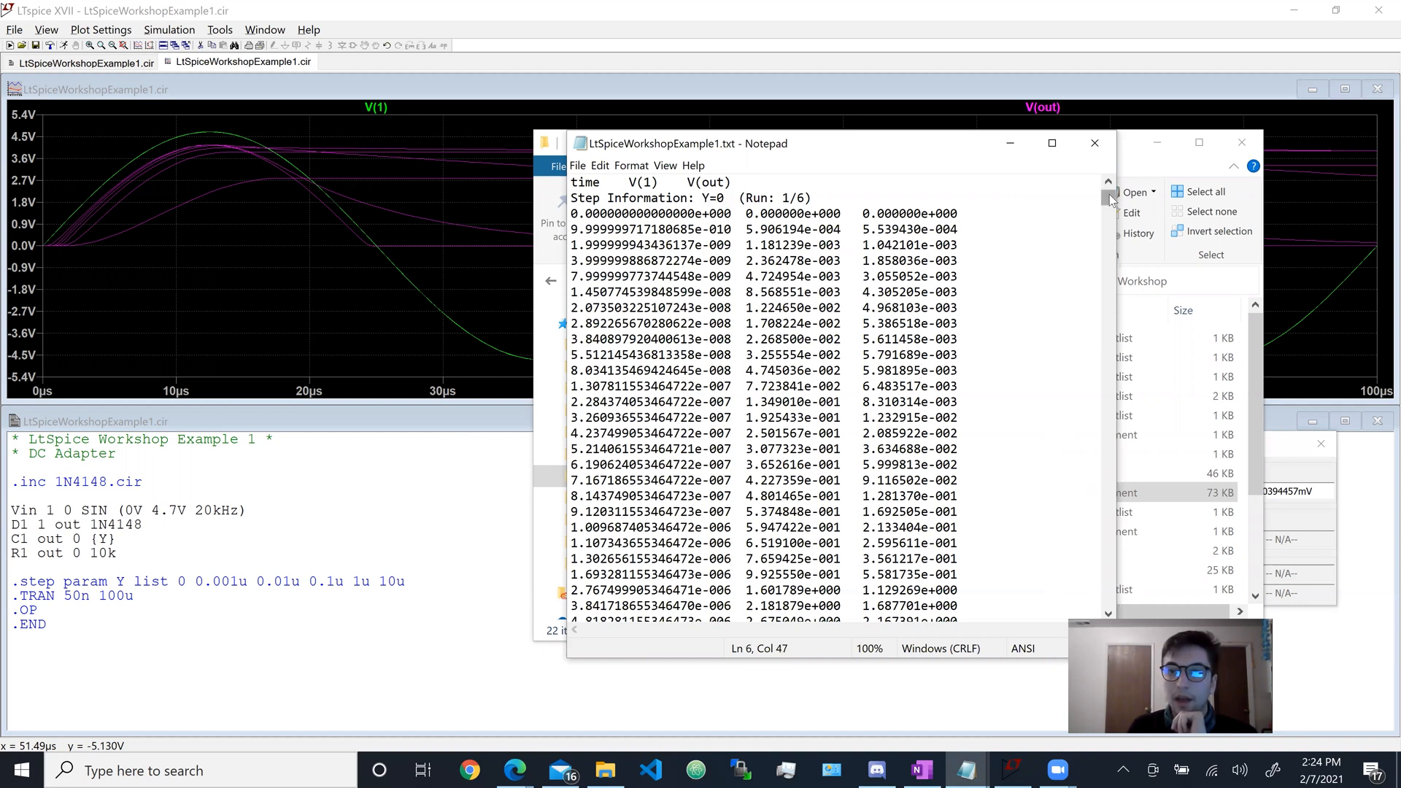
Step: Look through the data blocks of the successive Y runs and return to the start of the file
{"action": "scroll", "coordinate": [1108, 198], "scroll_direction": "down", "scroll_amount": 1}
{"action": "scroll", "coordinate": [851, 207], "scroll_direction": "up", "scroll_amount": 1}
{"action": "left_click_drag", "start_coordinate": [1110, 203], "coordinate": [1107, 385]}
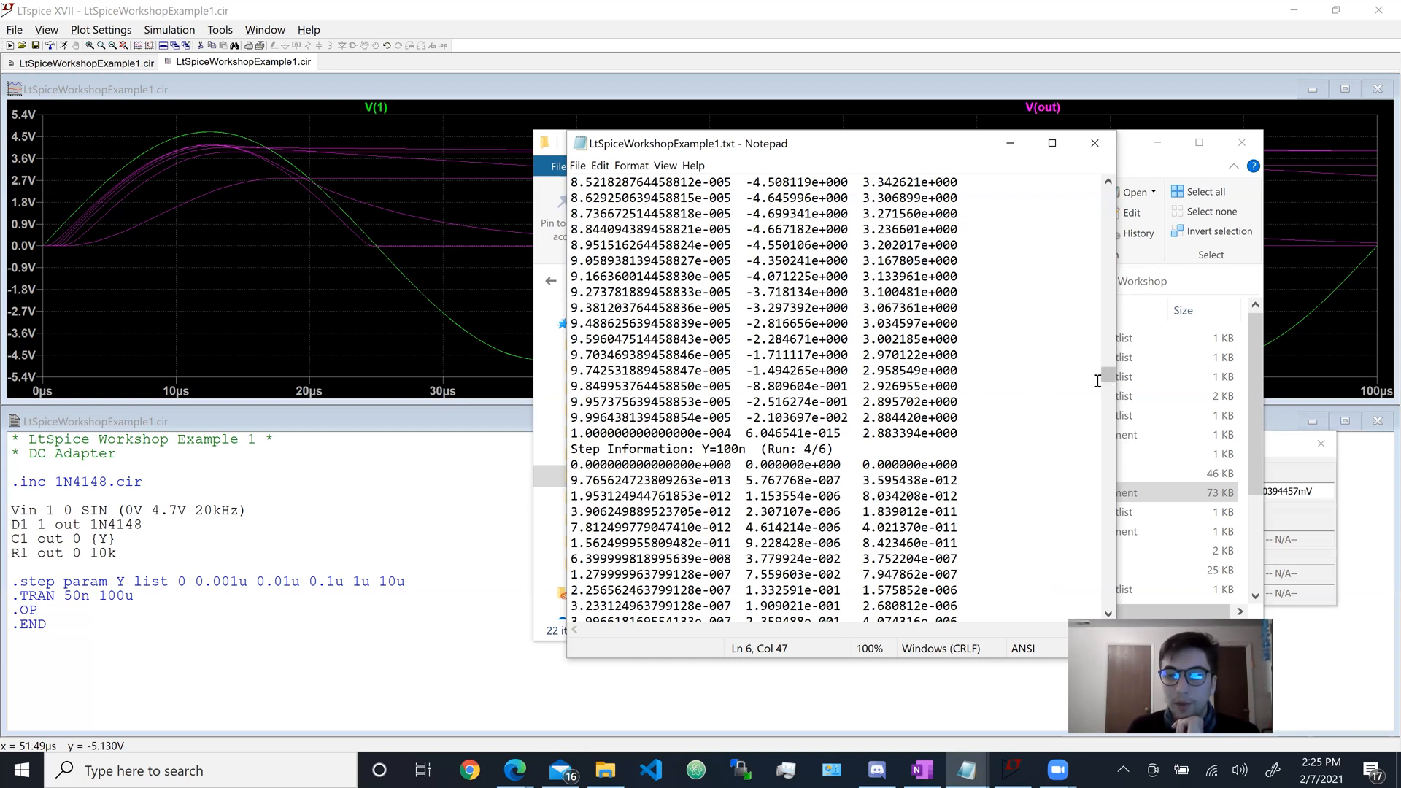
{"action": "left_click_drag", "start_coordinate": [1112, 372], "coordinate": [1098, 137]}
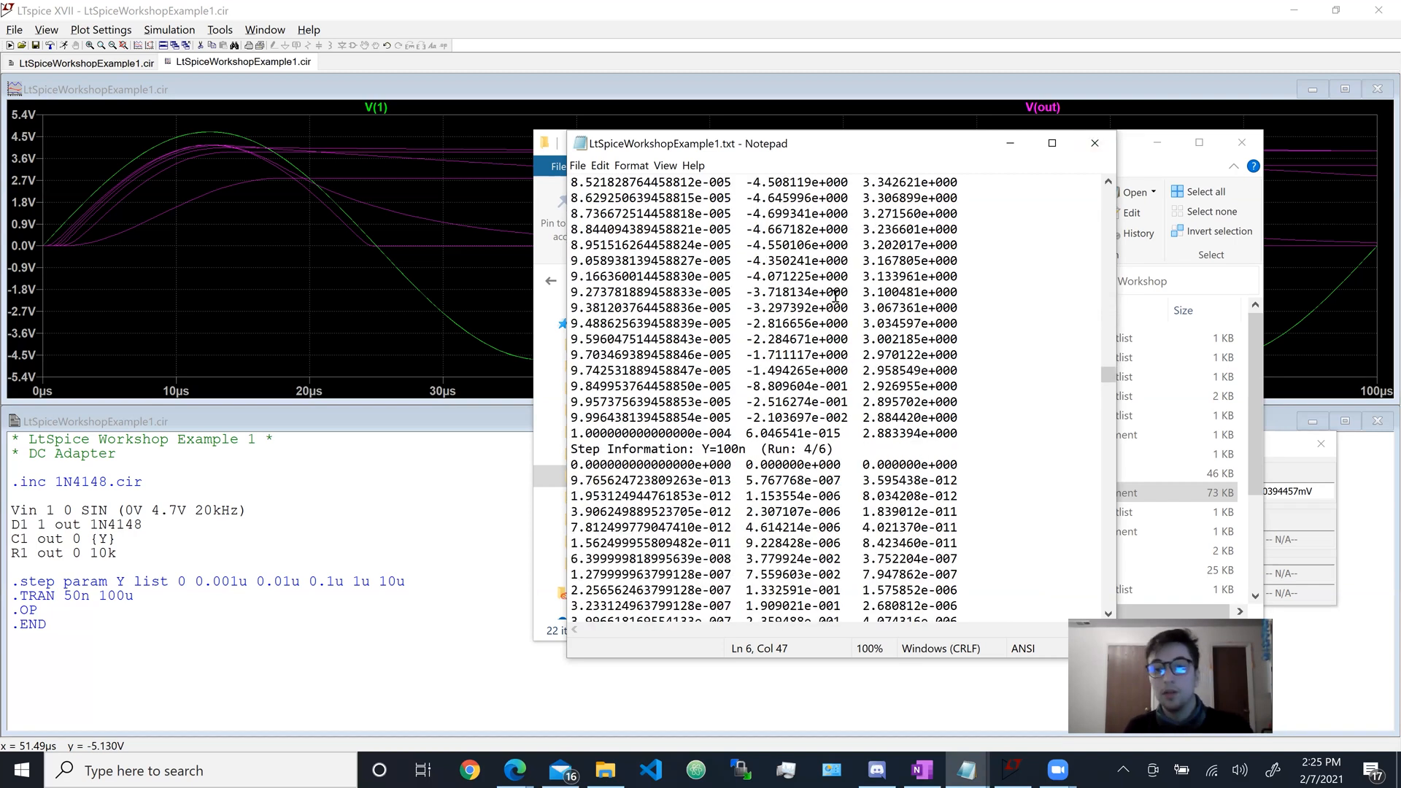
{"action": "scroll", "coordinate": [1073, 394], "scroll_direction": "up", "scroll_amount": 9}
{"action": "scroll", "coordinate": [949, 394], "scroll_direction": "up", "scroll_amount": 10}
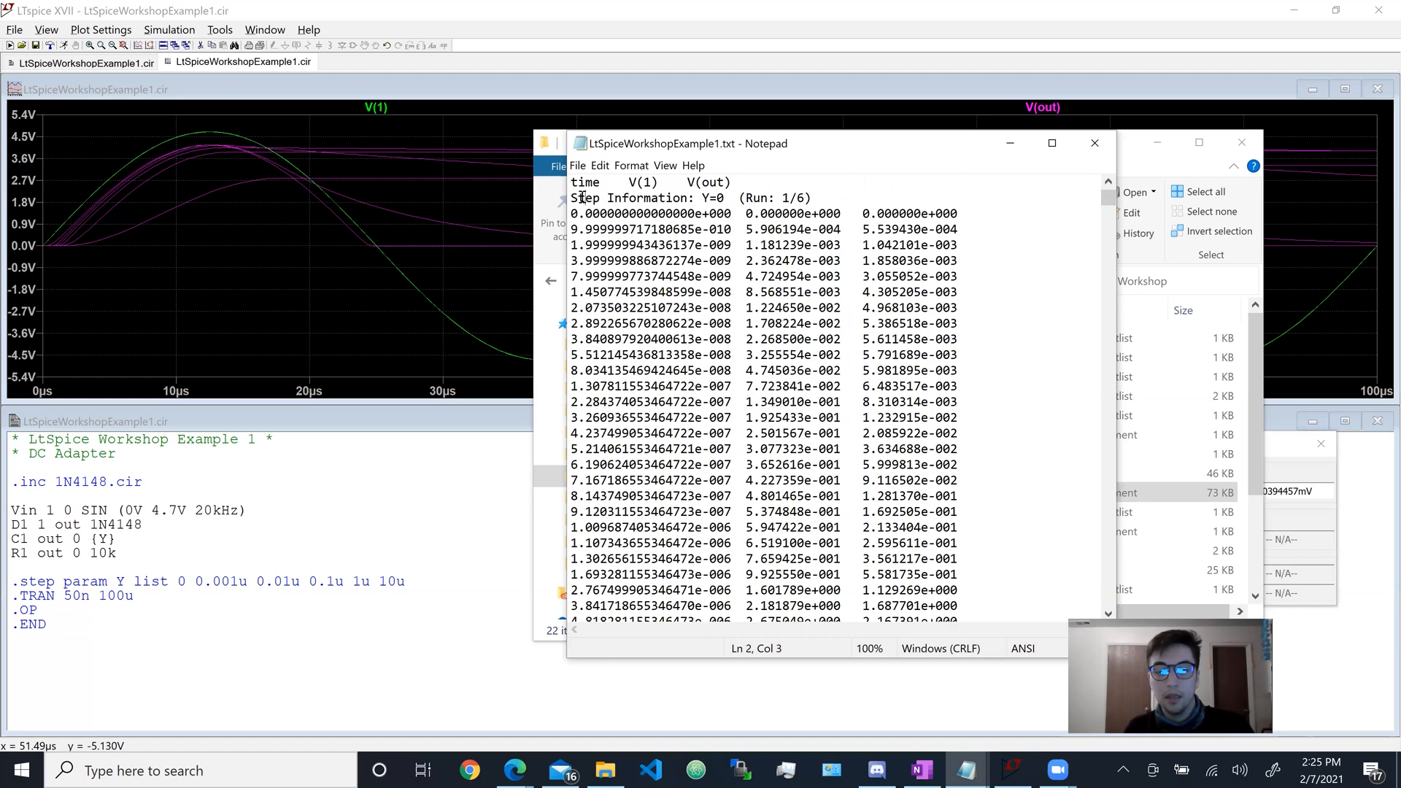
Step: Select all the exported data to show its full extent, clear the selection, and close the text file and folder windows
{"action": "key", "text": "ctrl+a"}
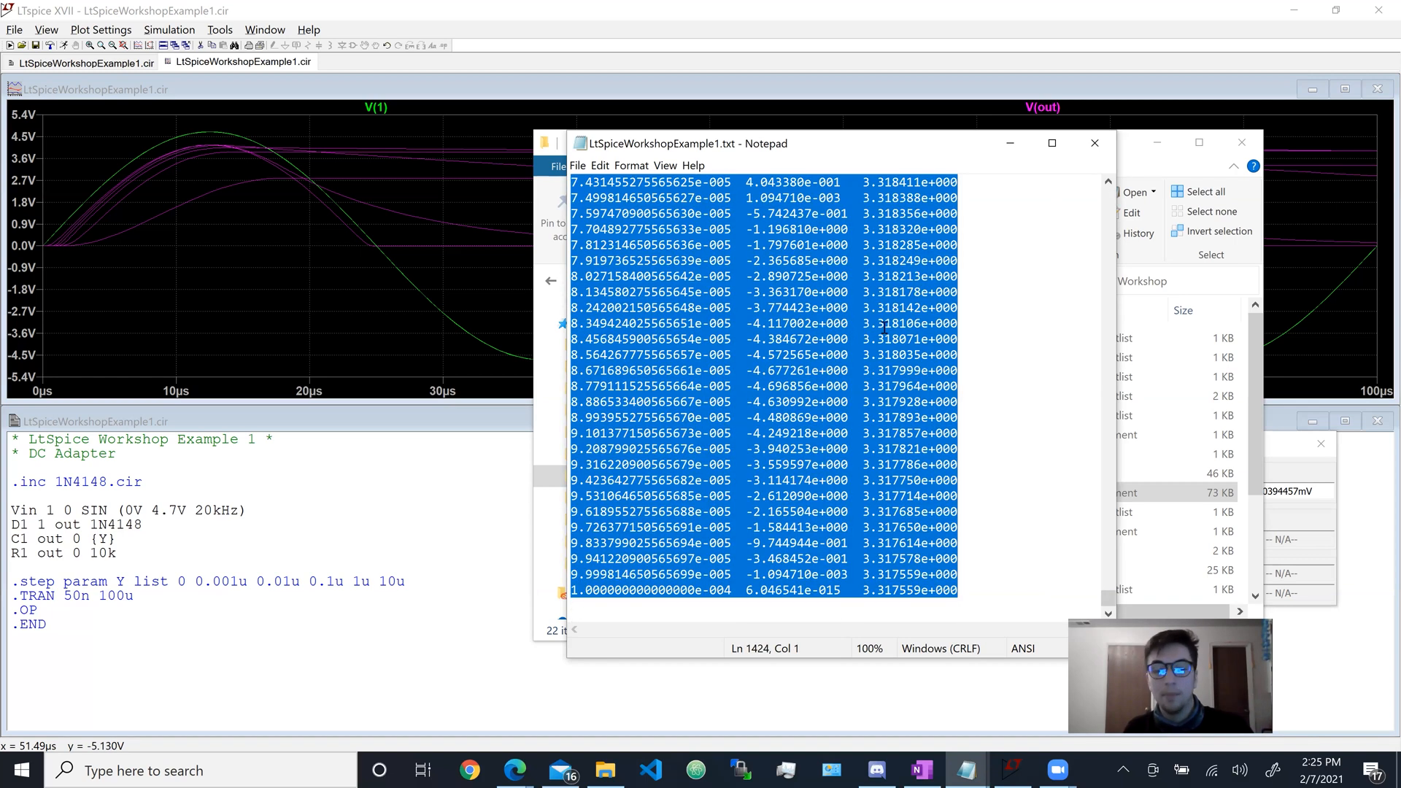
{"action": "left_click", "coordinate": [934, 346]}
{"action": "scroll", "coordinate": [1022, 387], "scroll_direction": "up", "scroll_amount": 8}
{"action": "scroll", "coordinate": [1060, 443], "scroll_direction": "up", "scroll_amount": 10}
{"action": "left_click_drag", "start_coordinate": [1108, 584], "coordinate": [1107, 199]}
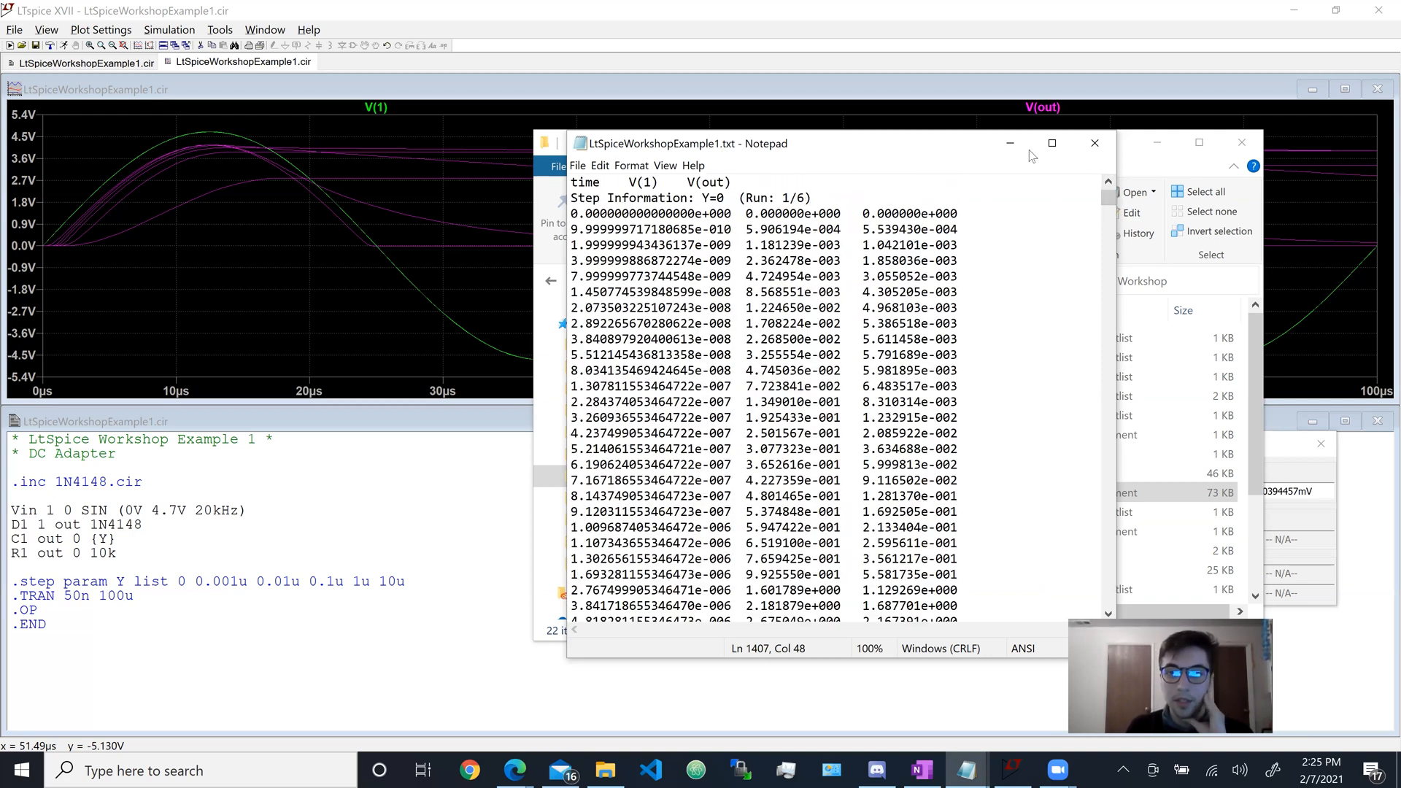
{"action": "left_click", "coordinate": [1097, 144]}
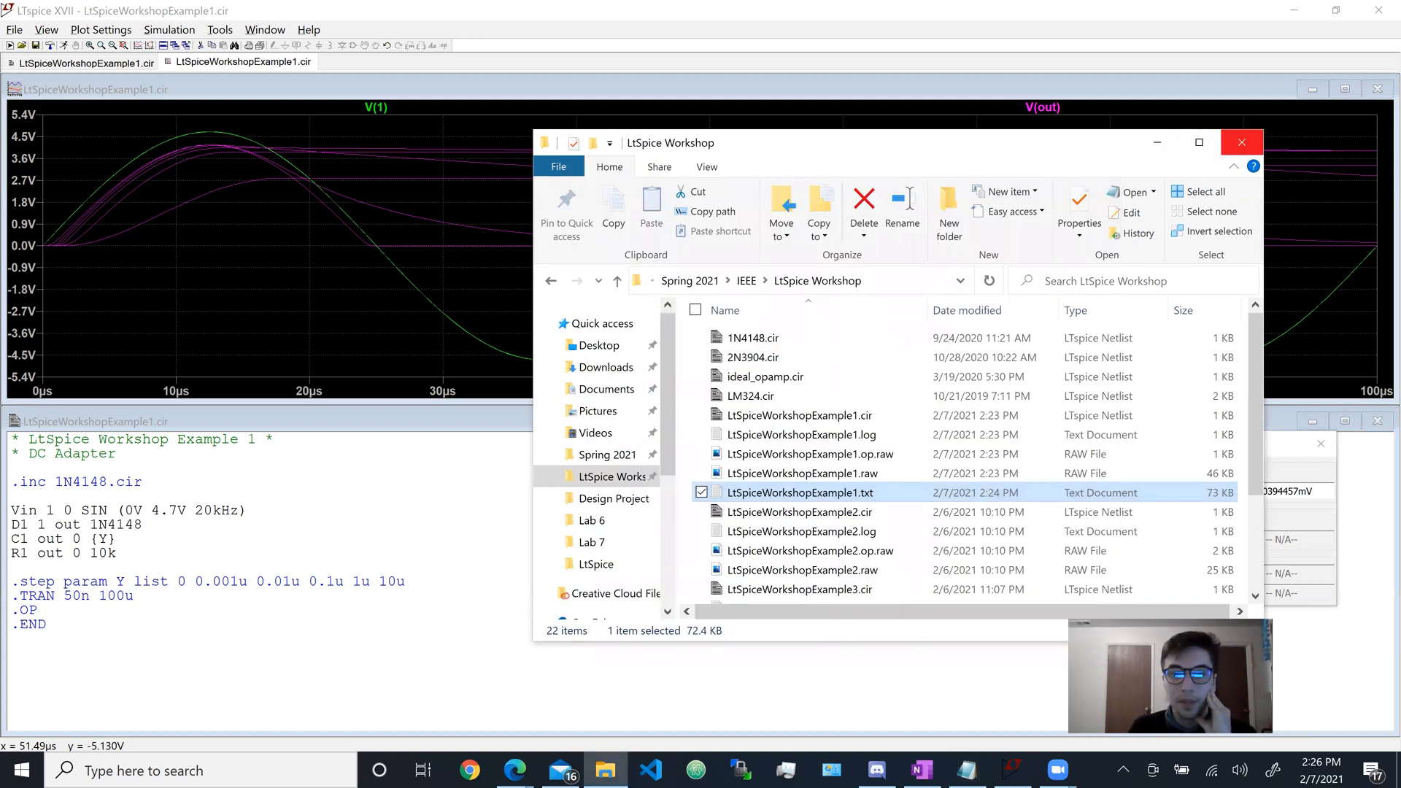
{"action": "left_click", "coordinate": [1230, 144]}
Step: Comment out the .step param Y line in the netlist with a leading asterisk
{"action": "left_click", "coordinate": [130, 554]}
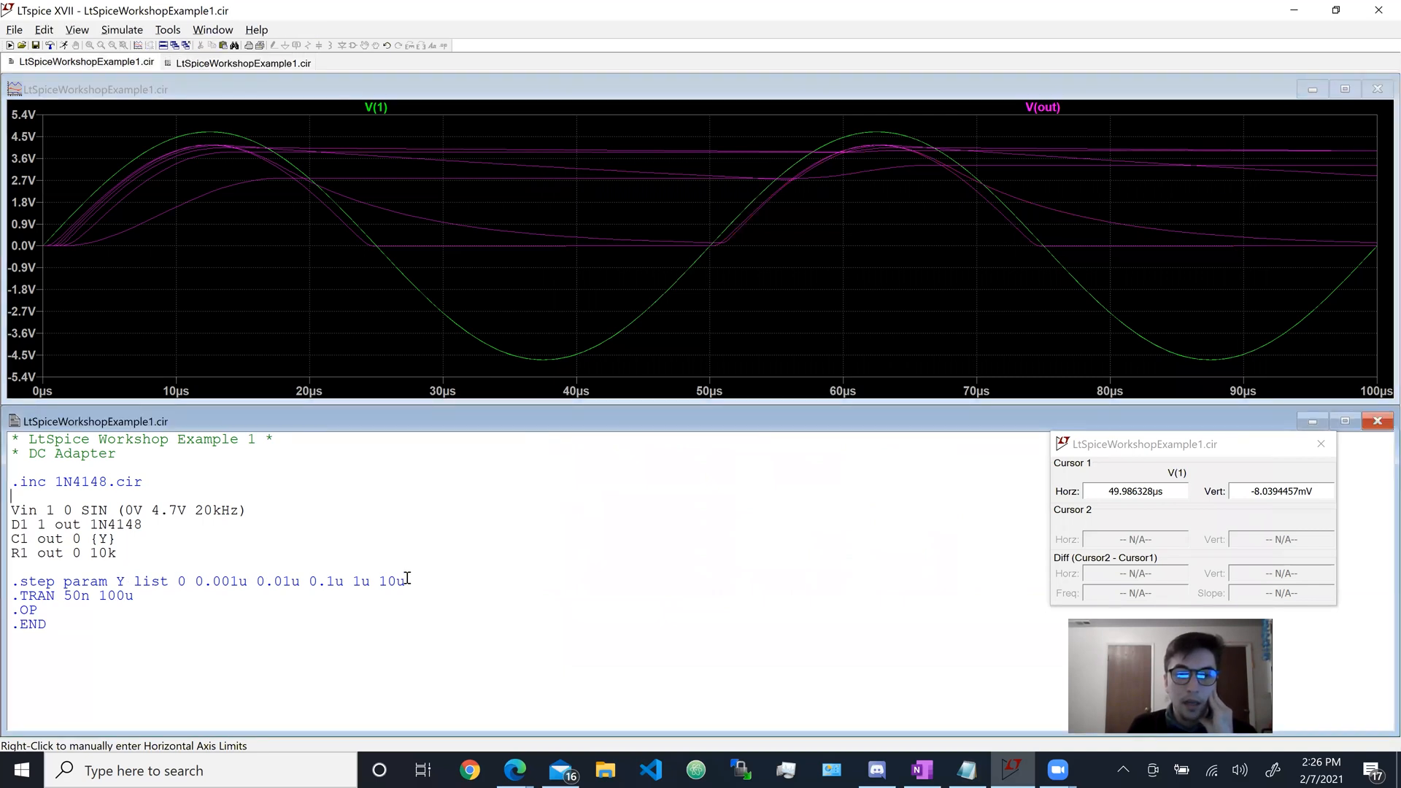
{"action": "left_click_drag", "start_coordinate": [406, 581], "coordinate": [15, 583]}
{"action": "left_click", "coordinate": [14, 583]}
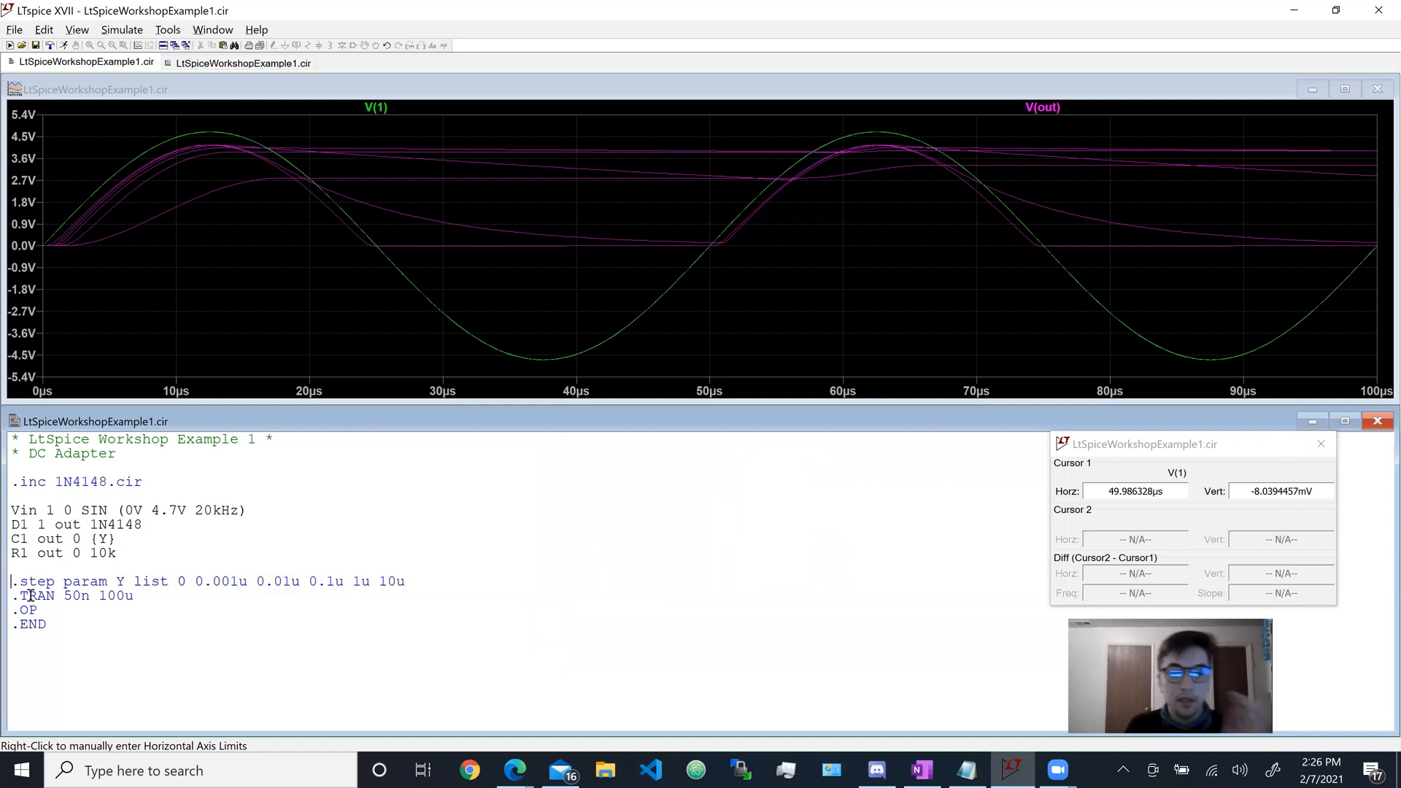
{"action": "type", "text": "*"}
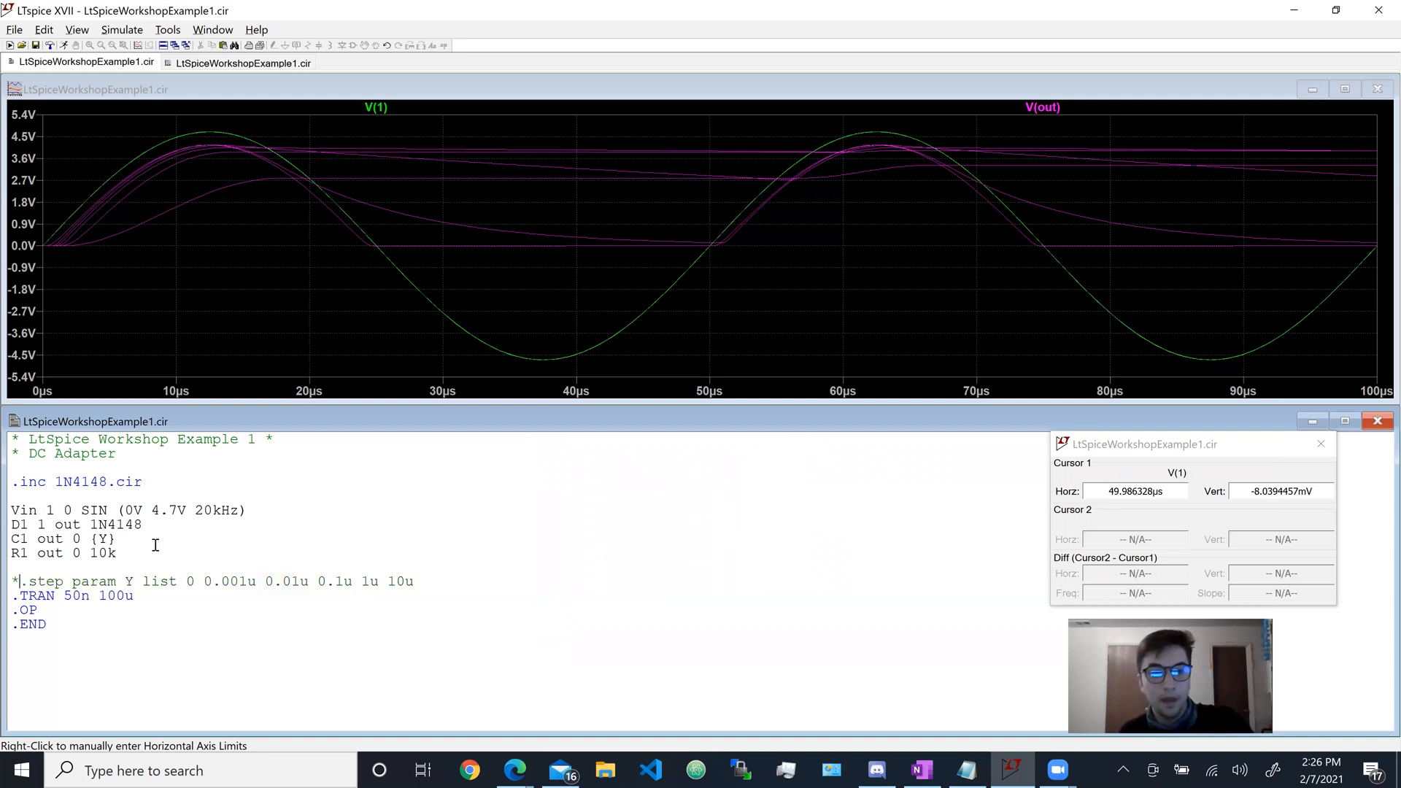
Step: Replace C1's {Y} parameter with 0.01u in the netlist and rerun the simulation
{"action": "key", "text": "BackSpace"}
{"action": "type", "text": "0."}
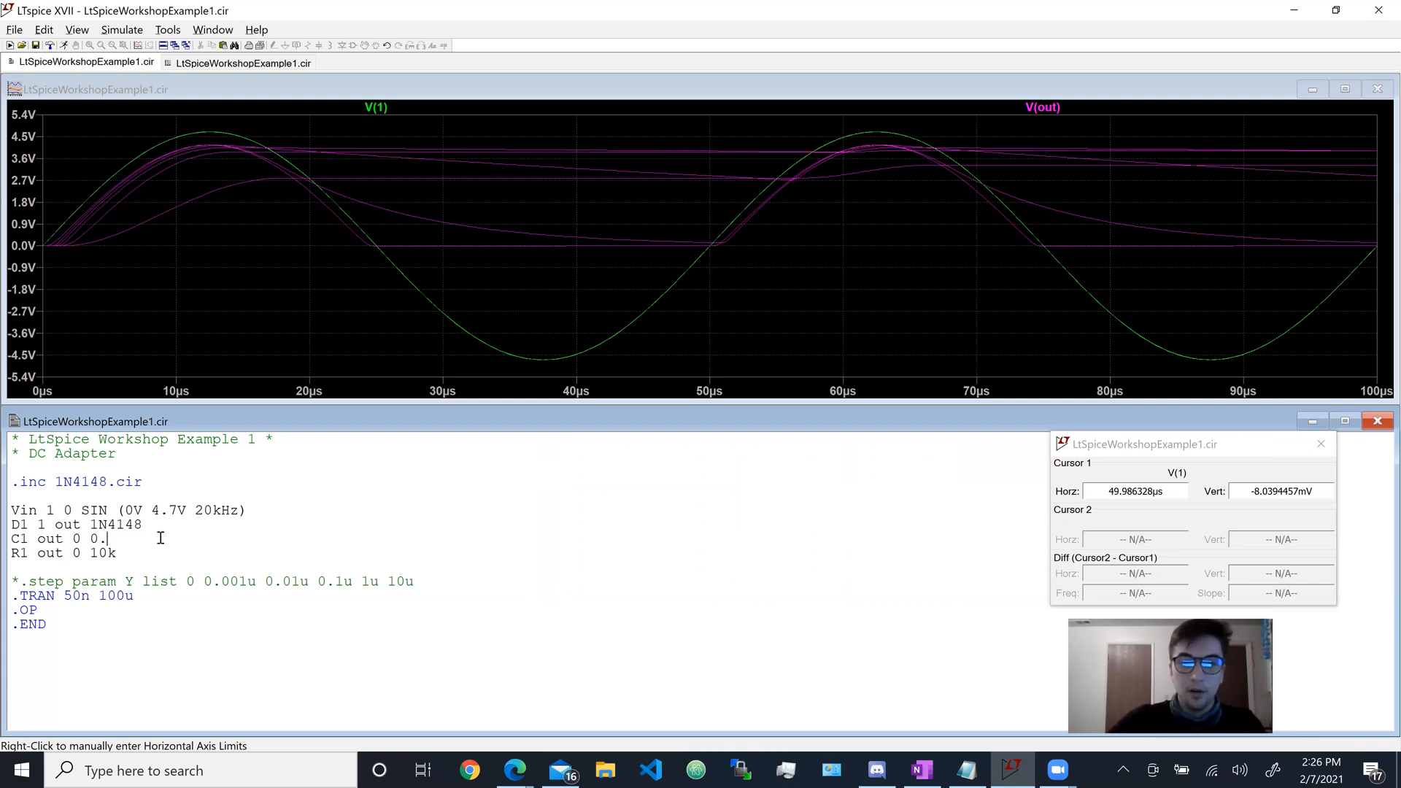
{"action": "type", "text": "01u"}
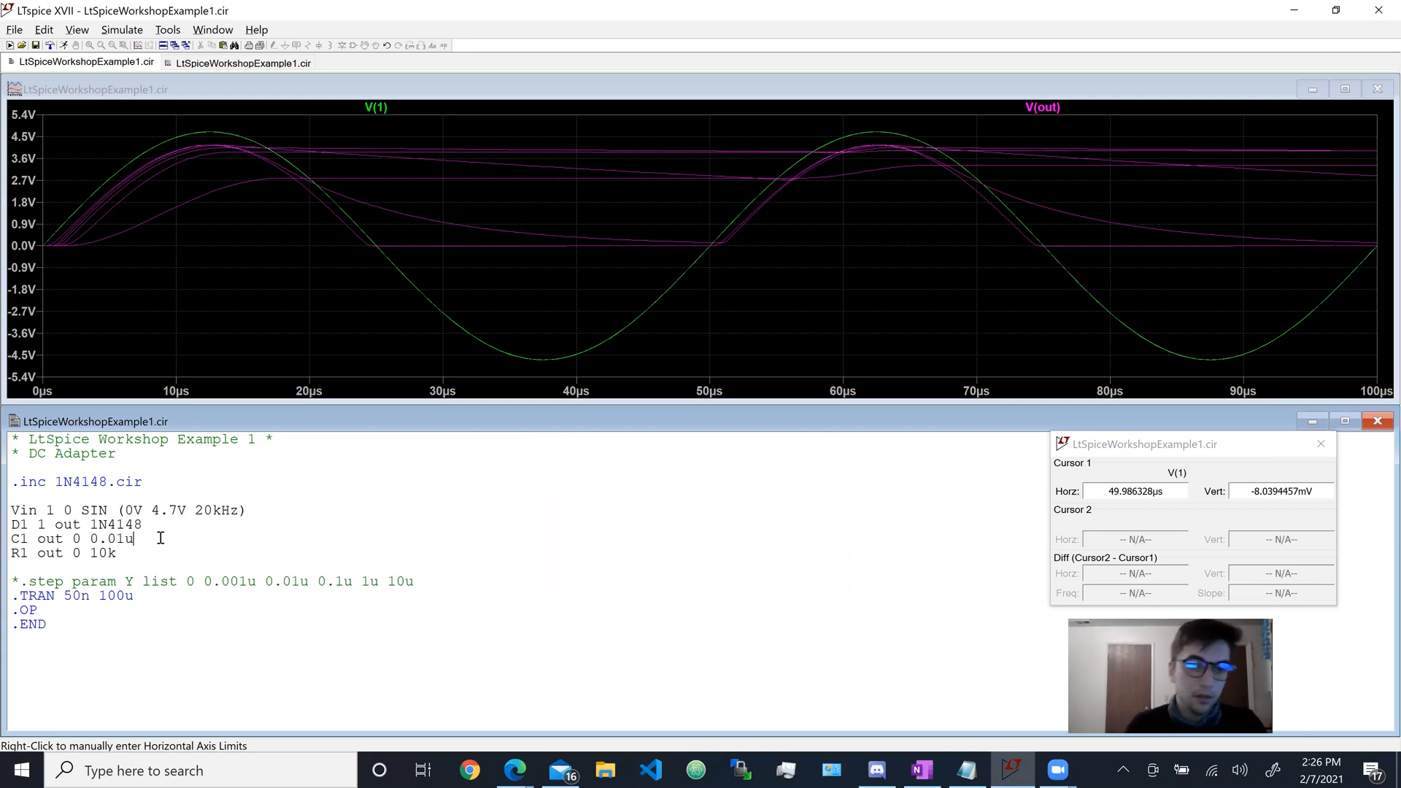
{"action": "left_click", "coordinate": [64, 46]}
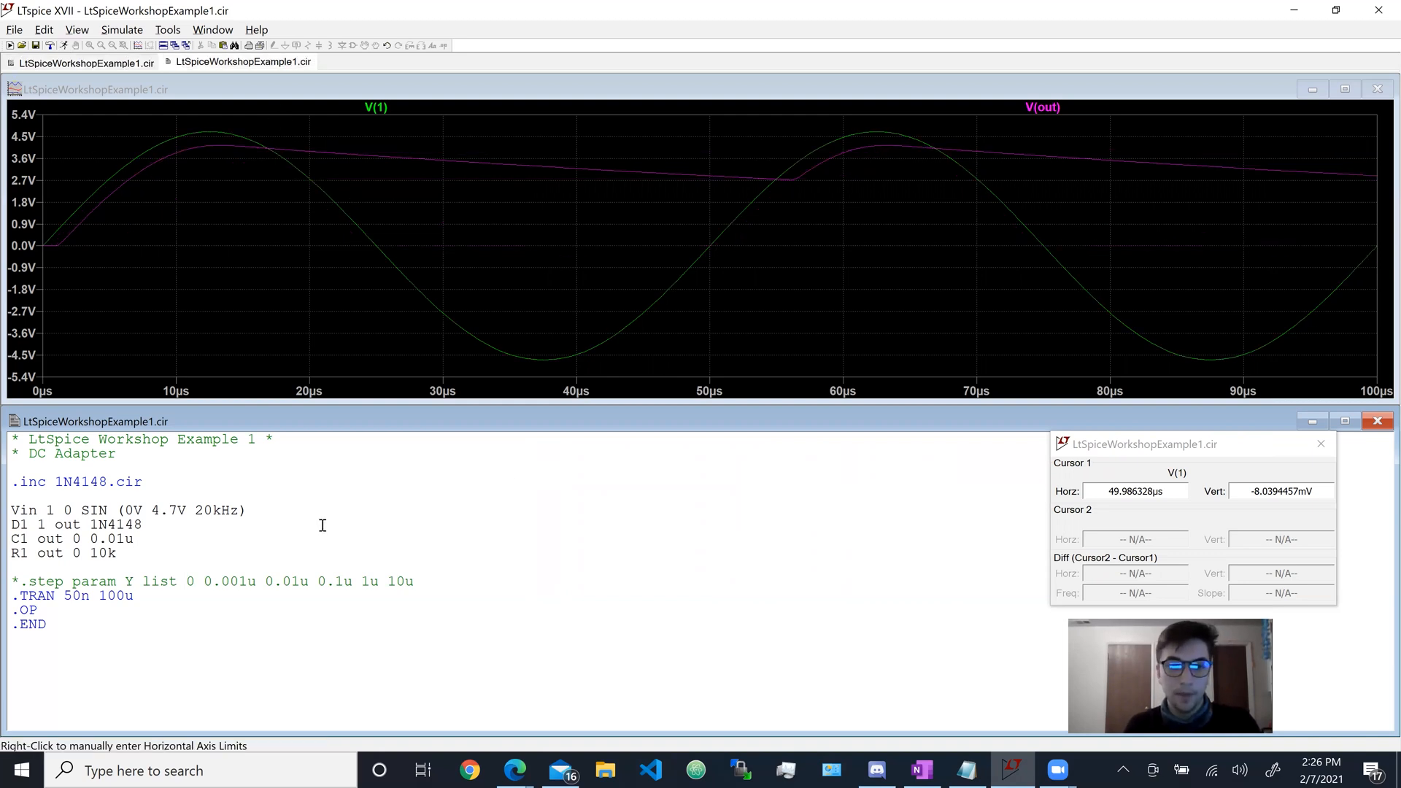
Step: Set C1's value to 0 in the netlist and rerun the simulation
{"action": "key", "text": "BackSpace"}
{"action": "key", "text": "BackSpace"}
{"action": "key", "text": "BackSpace"}
{"action": "key", "text": "BackSpace"}
{"action": "key", "text": "BackSpace"}
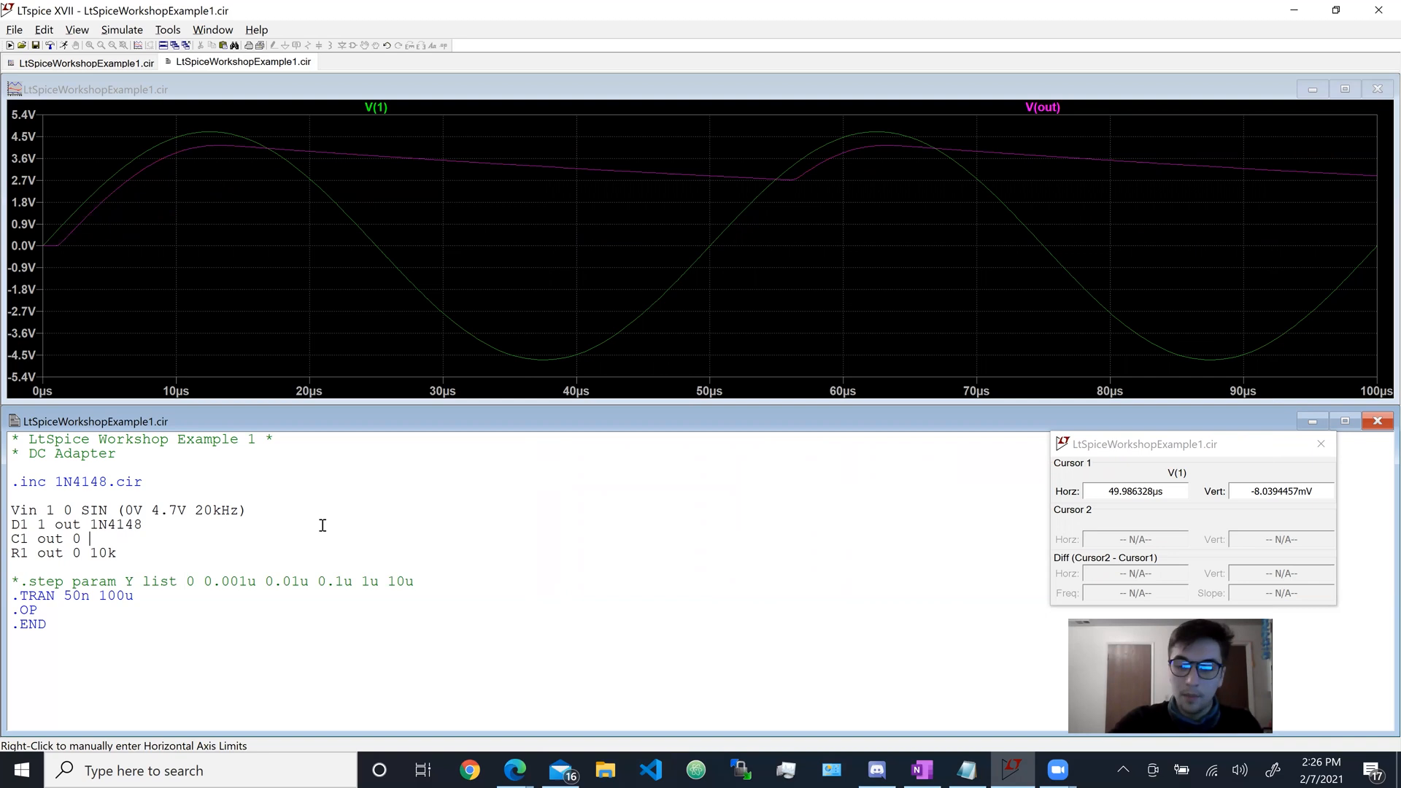
{"action": "type", "text": "0"}
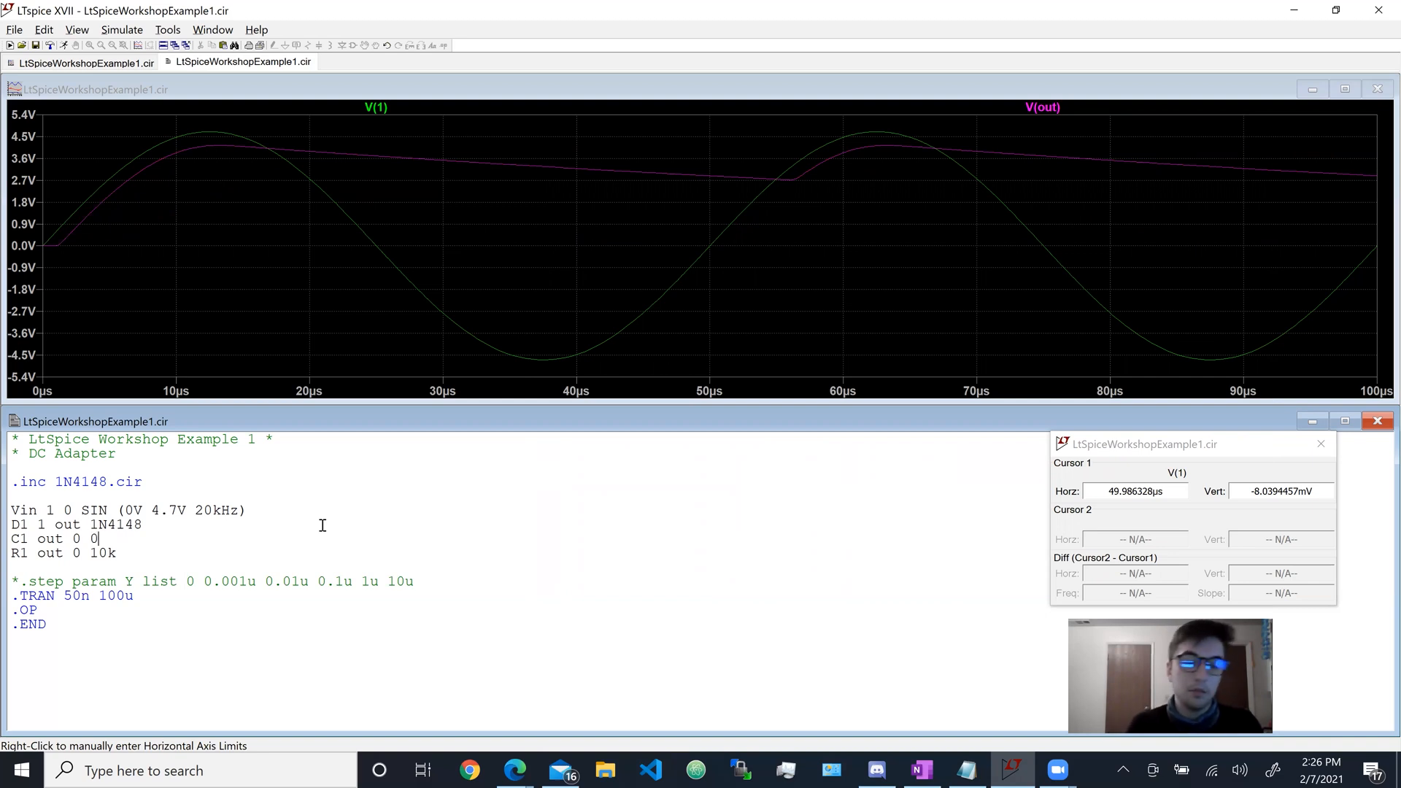
{"action": "left_click", "coordinate": [65, 46]}
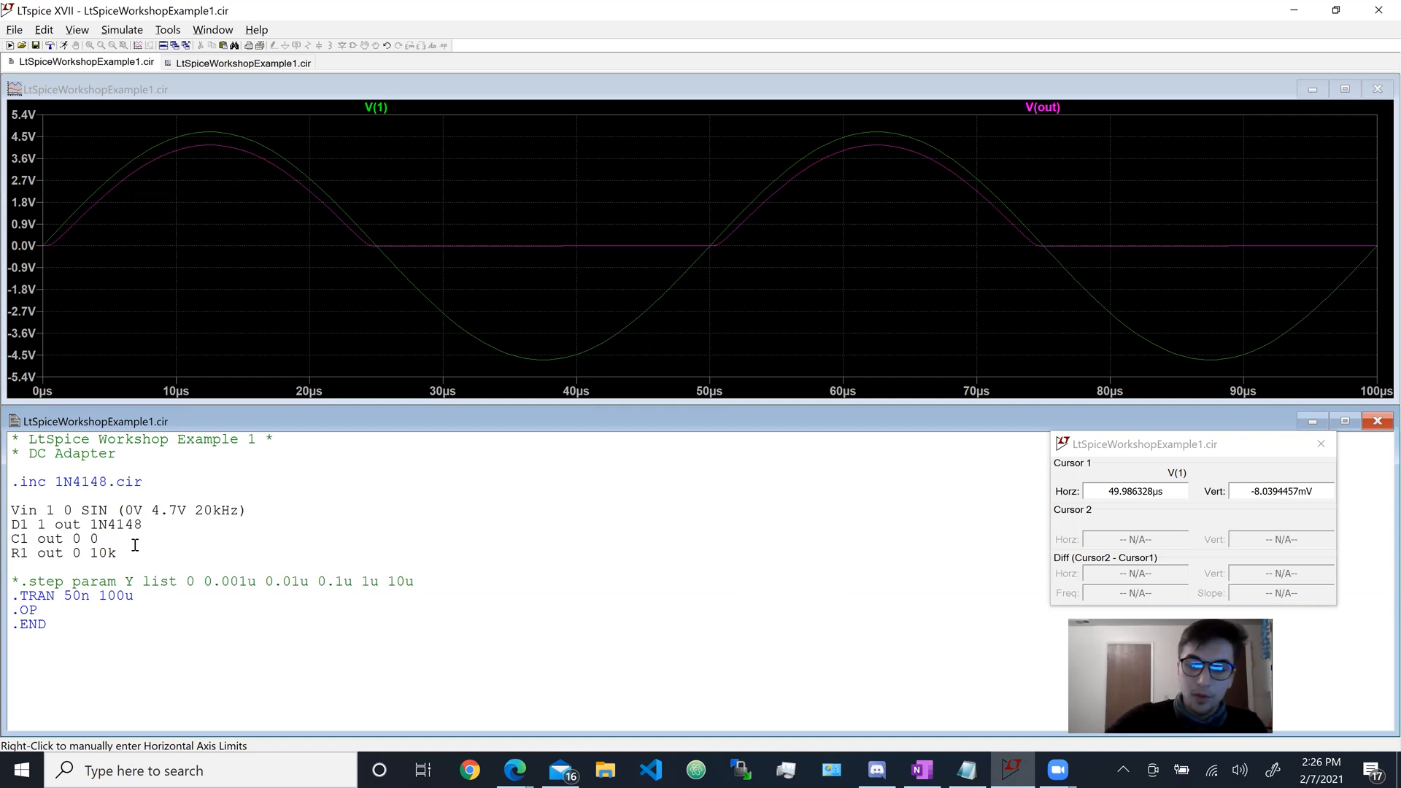
Step: Set C1's value to 0.1u in the netlist and rerun the simulation
{"action": "type", "text": "1"}
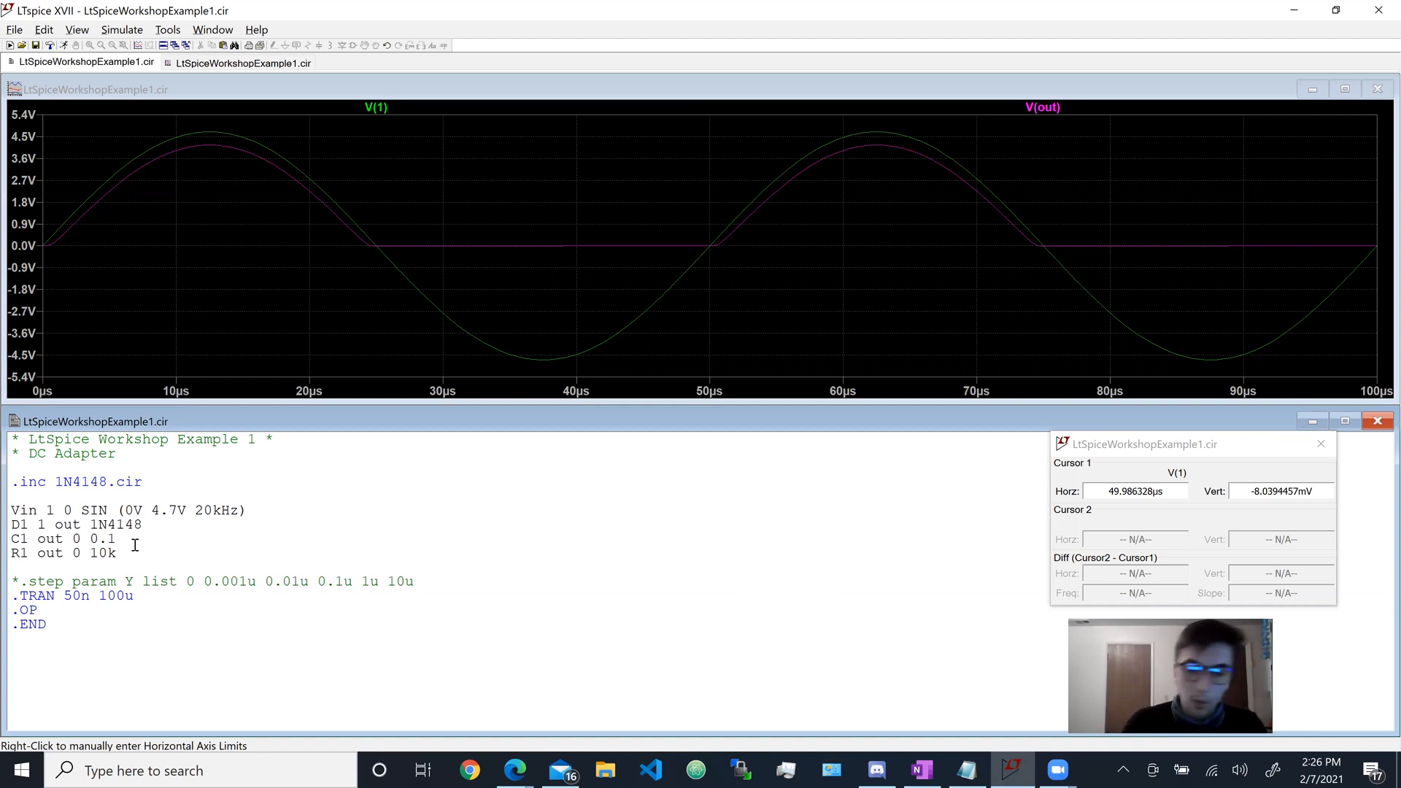
{"action": "type", "text": "u"}
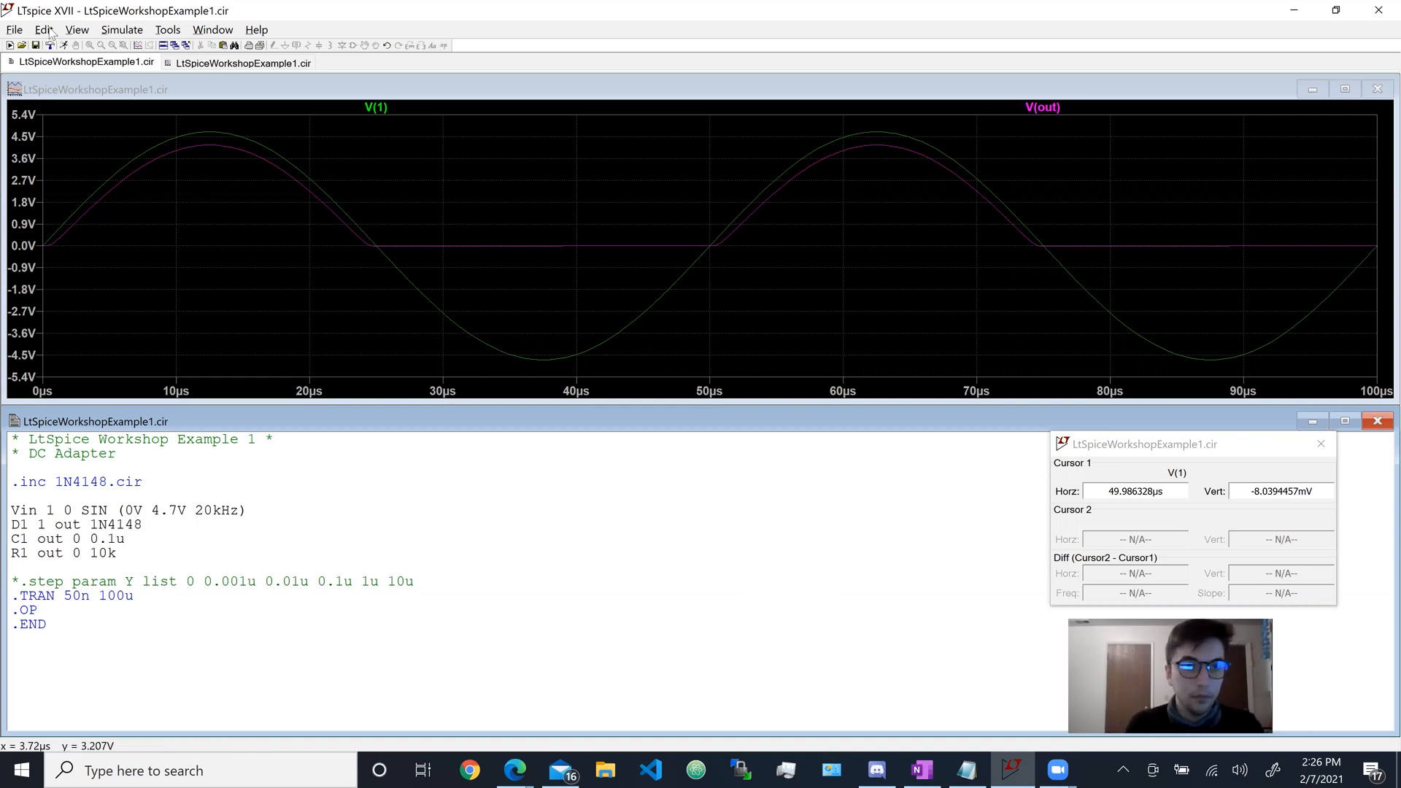
{"action": "left_click", "coordinate": [63, 45]}
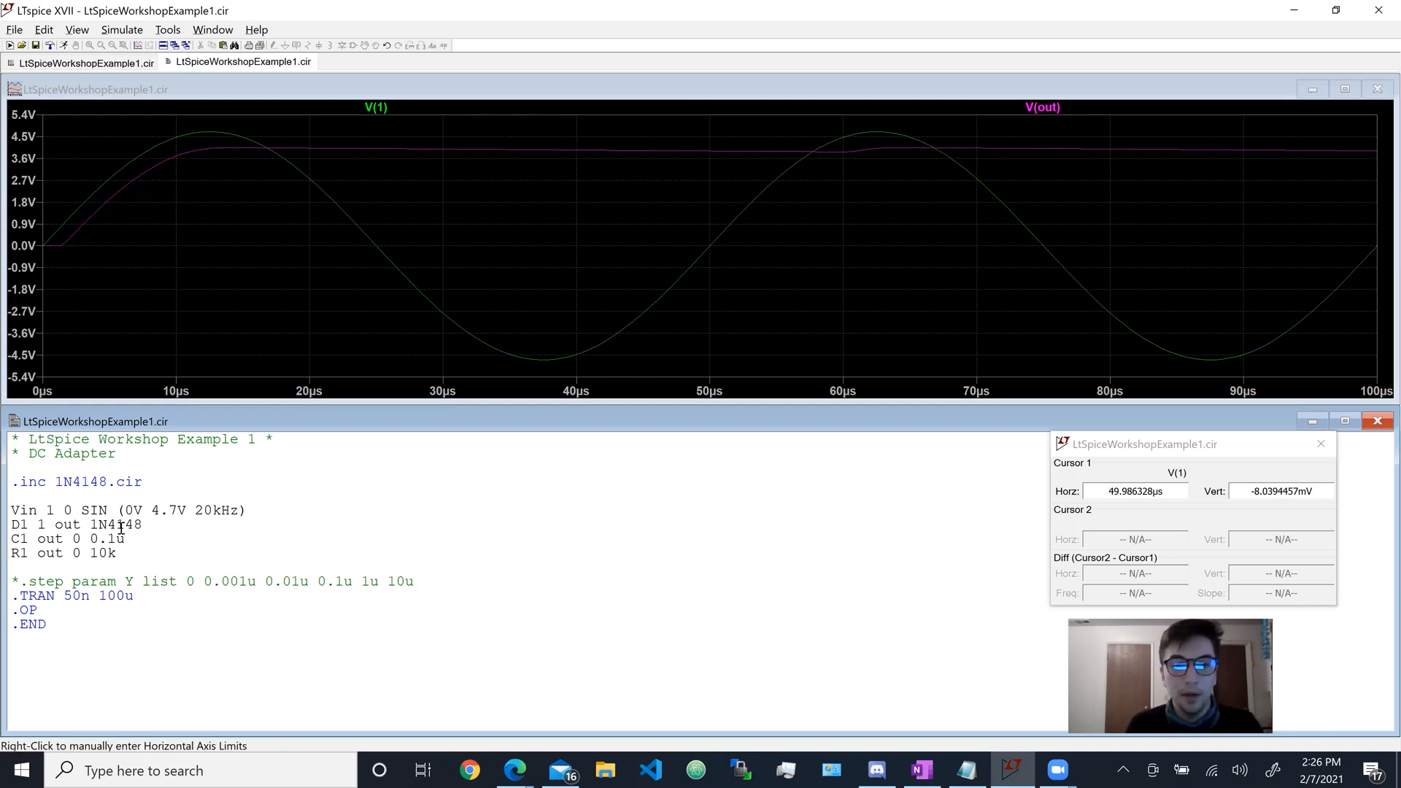
Step: Set C1's value to 1u in the netlist and rerun the simulation
{"action": "key", "text": "BackSpace"}
{"action": "key", "text": "BackSpace"}
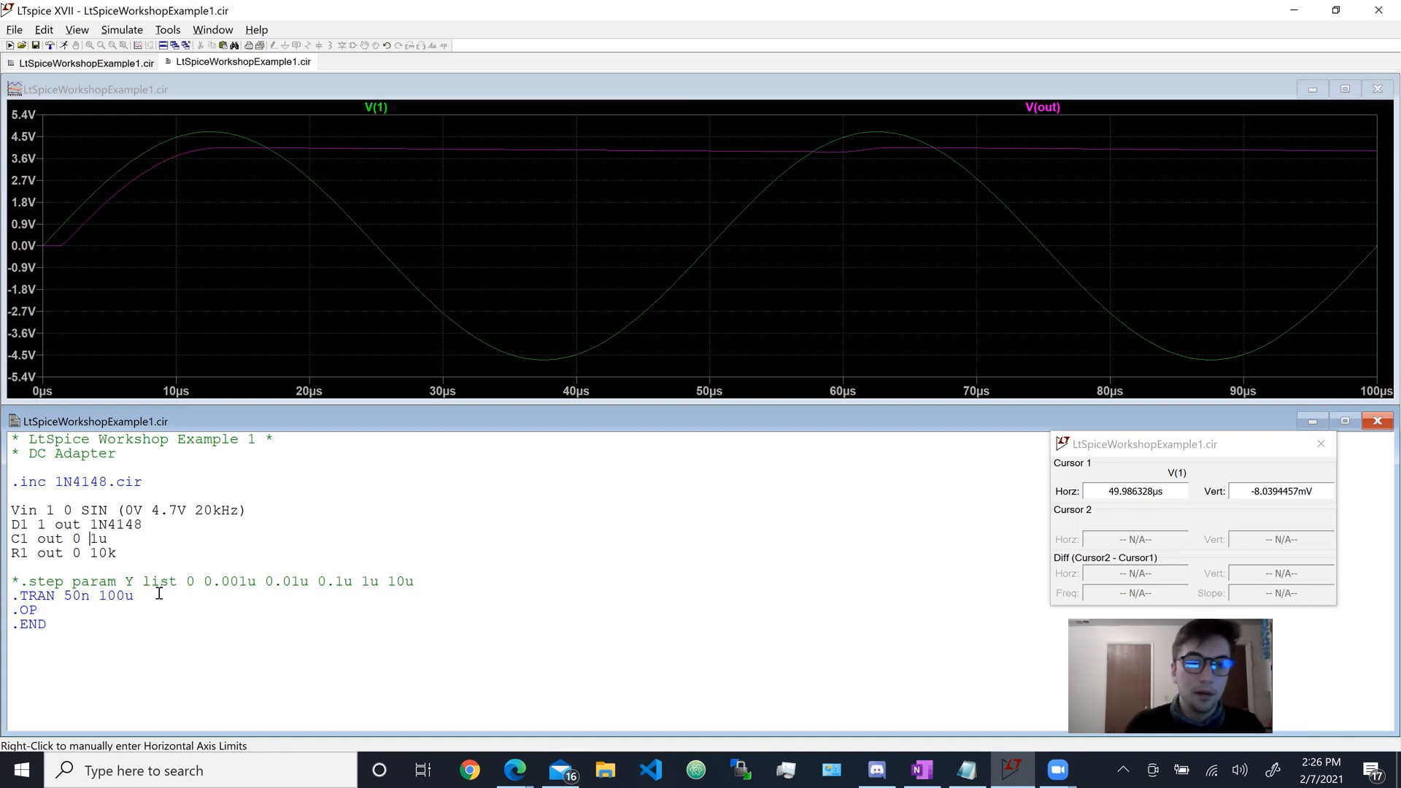
{"action": "left_click", "coordinate": [64, 46]}
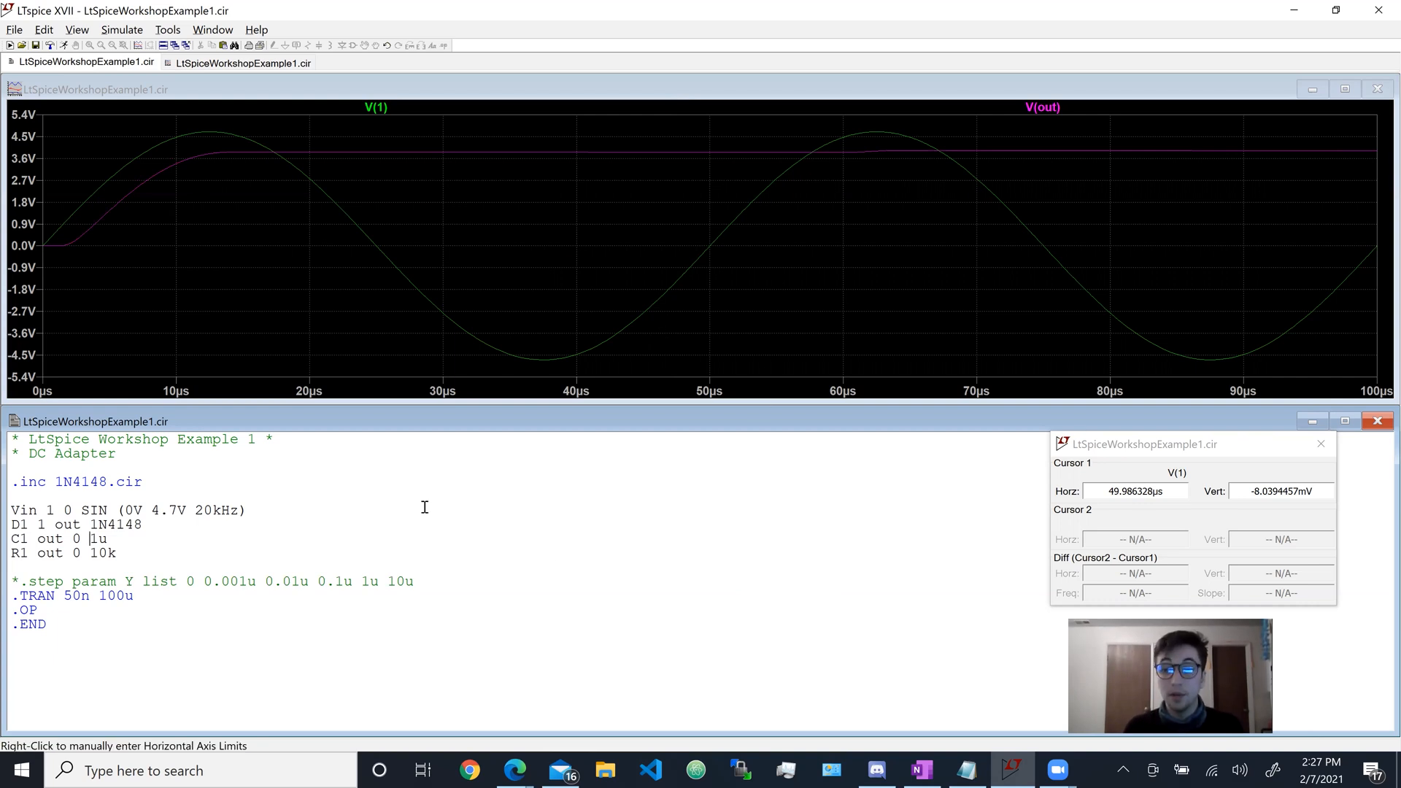
{"action": "left_click", "coordinate": [162, 529]}
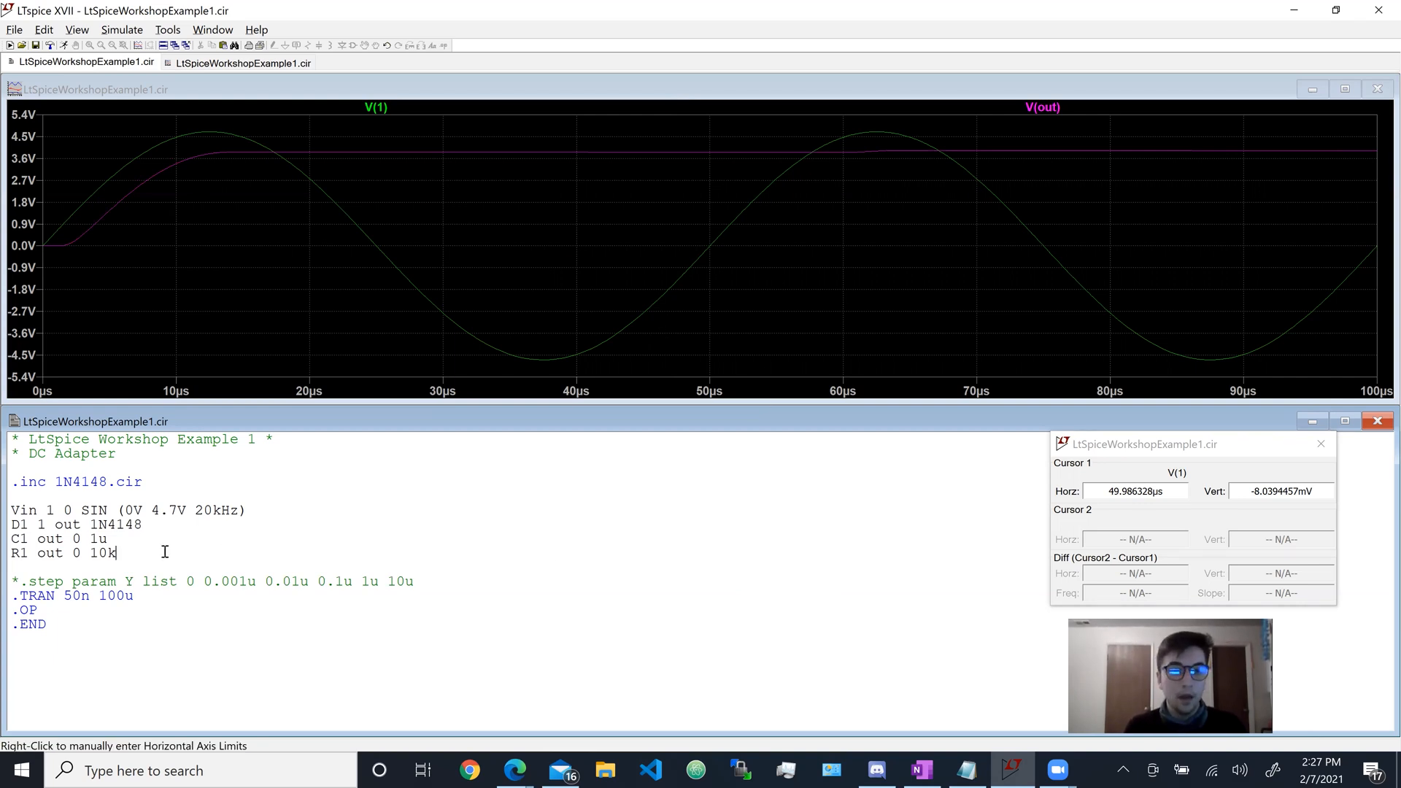